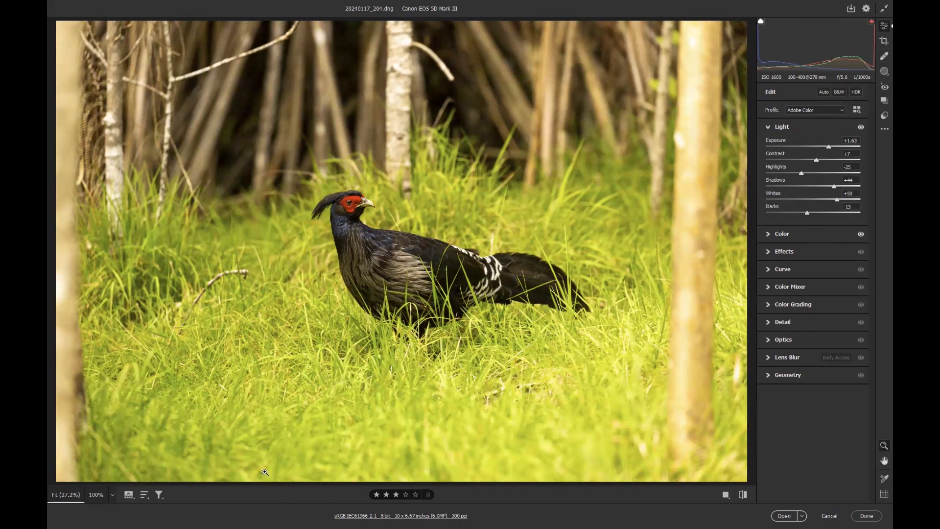
# Start a 16 x 9 crop and tighten the frame around the bird, leaving out the tree trunks at both sides
pyautogui.click(884, 42)
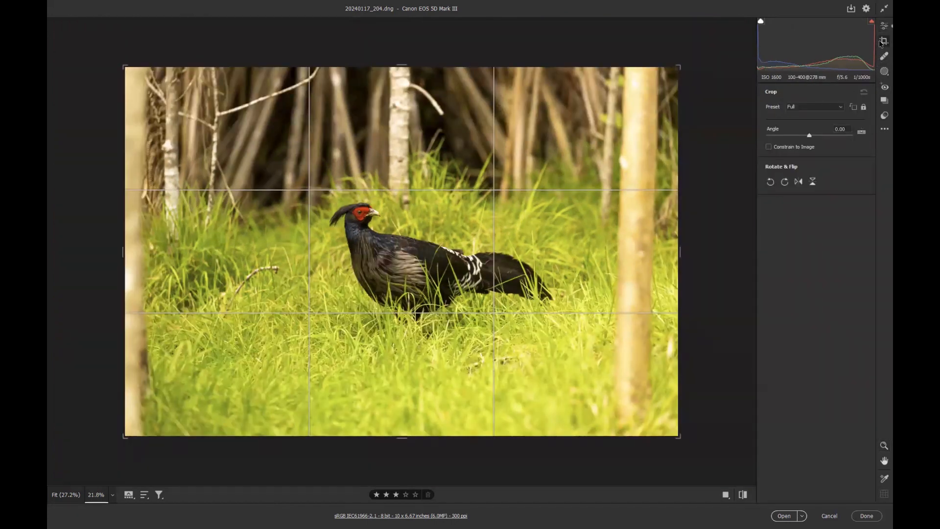
pyautogui.click(840, 108)
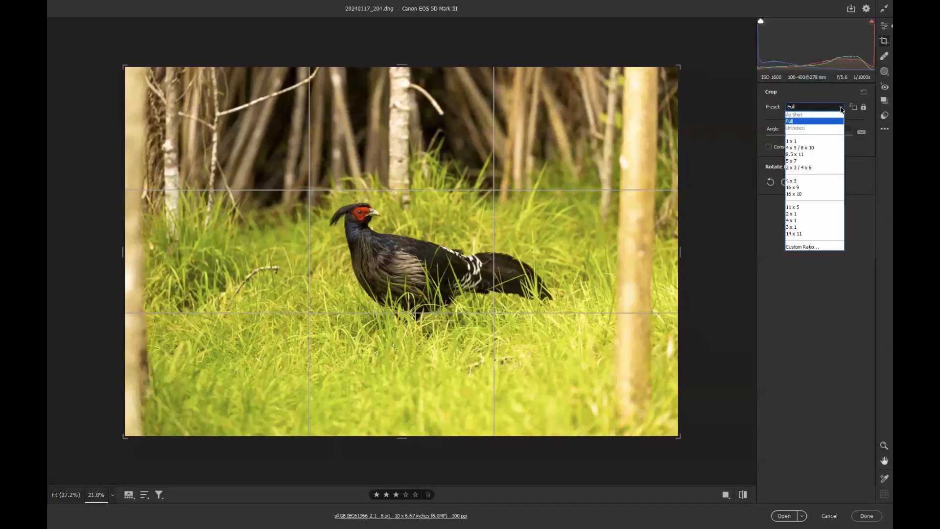
pyautogui.click(813, 191)
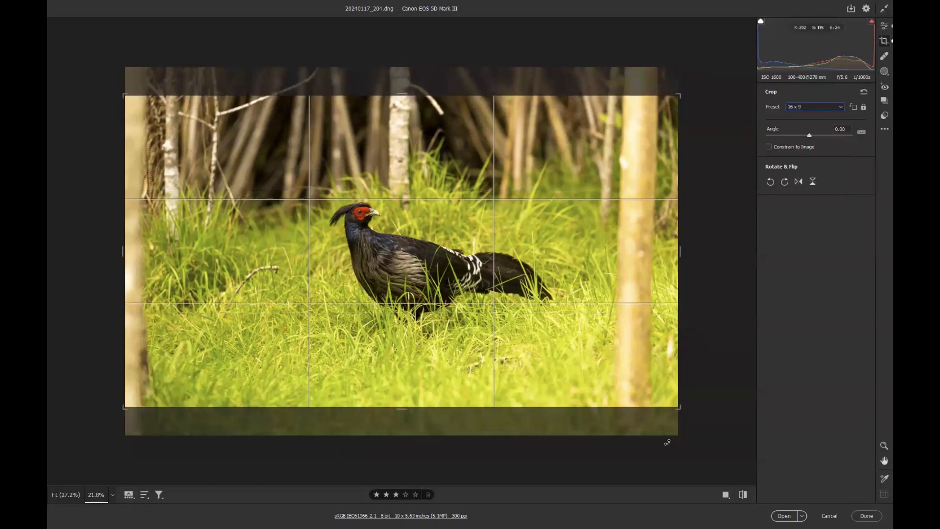
pyautogui.moveTo(678, 408); pyautogui.dragTo(478, 293)
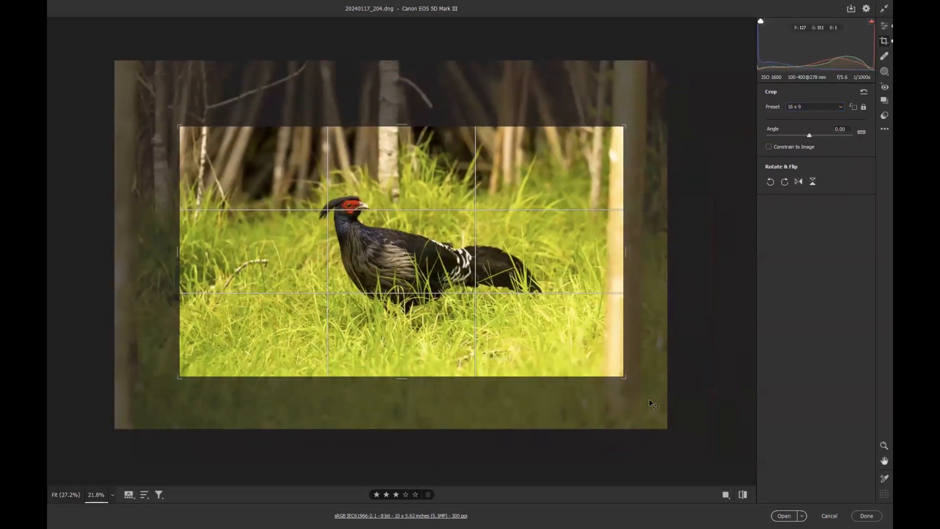
pyautogui.moveTo(623, 376); pyautogui.dragTo(559, 340)
pyautogui.moveTo(525, 297); pyautogui.dragTo(495, 275)
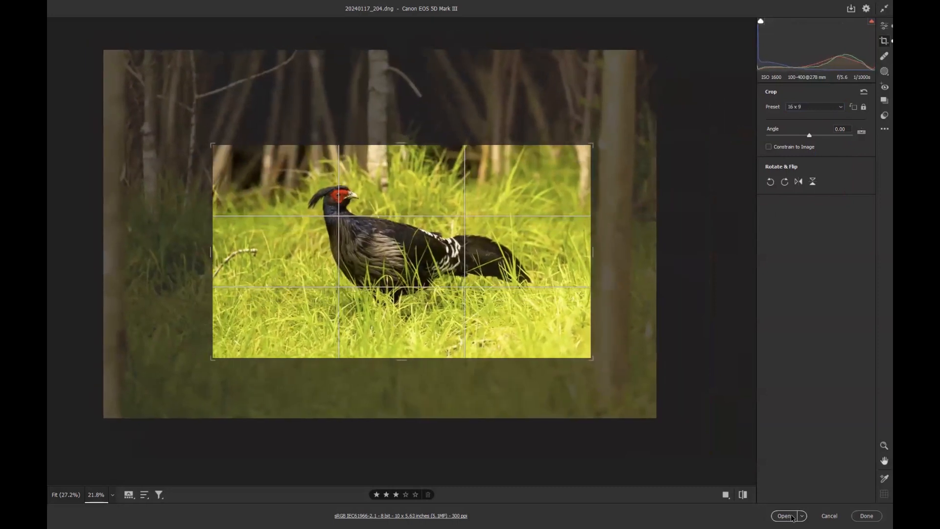
# Try the 5 x 7 crop ratio, switch to 2 x 3 / 4 x 6, and nudge the photo within the frame
pyautogui.click(839, 106)
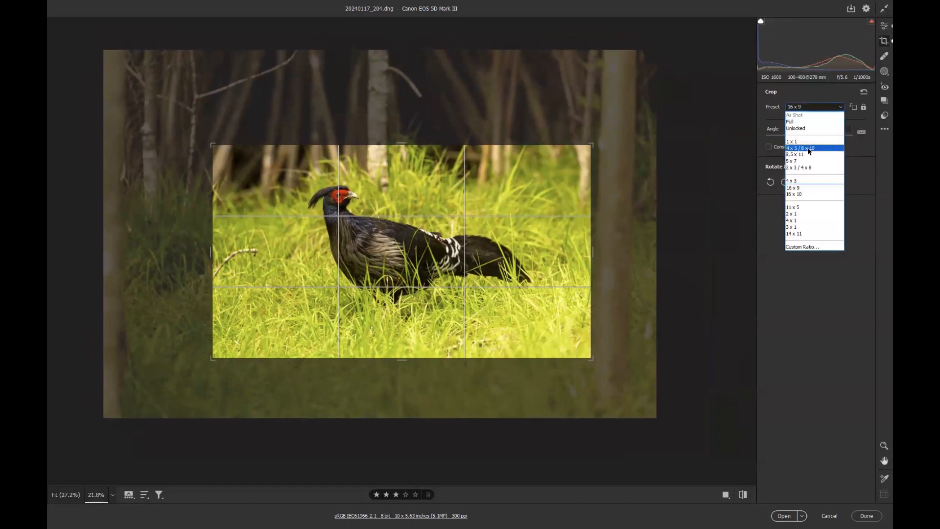
pyautogui.click(803, 160)
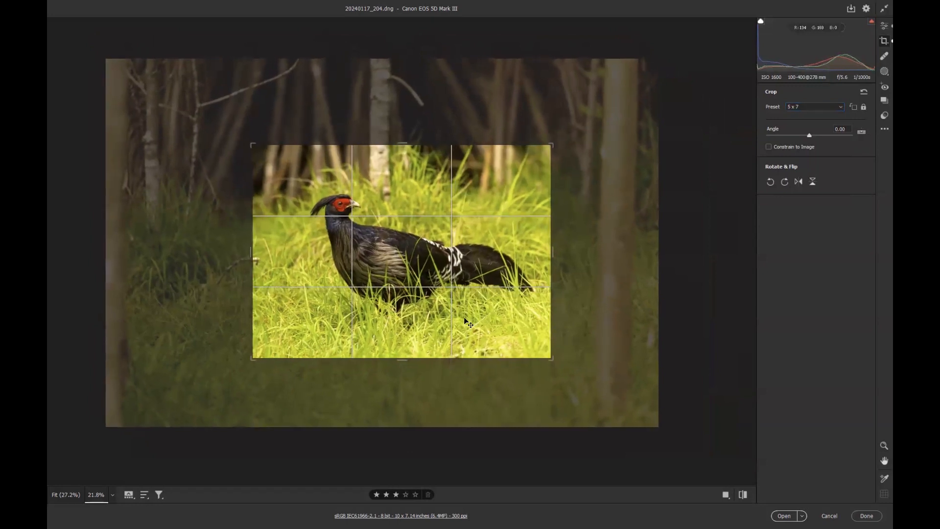
pyautogui.click(832, 107)
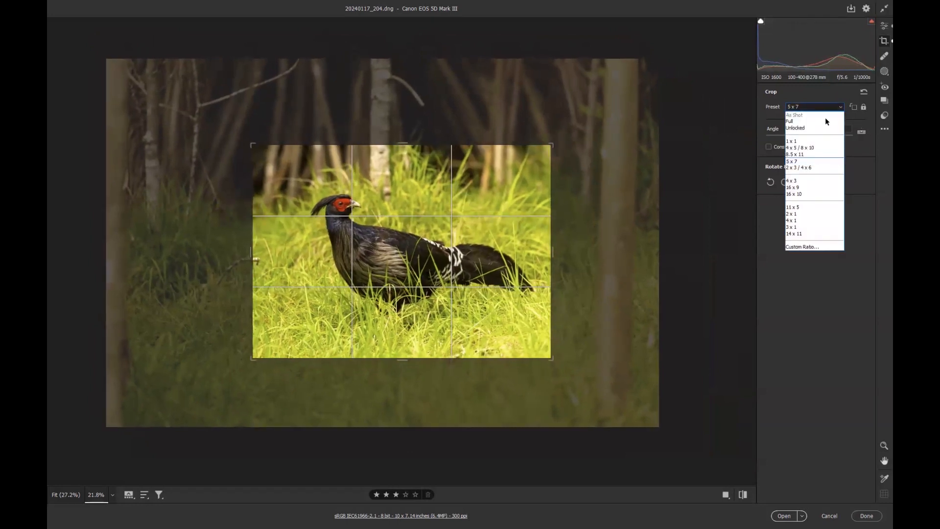
pyautogui.click(807, 167)
pyautogui.moveTo(499, 283); pyautogui.dragTo(499, 280)
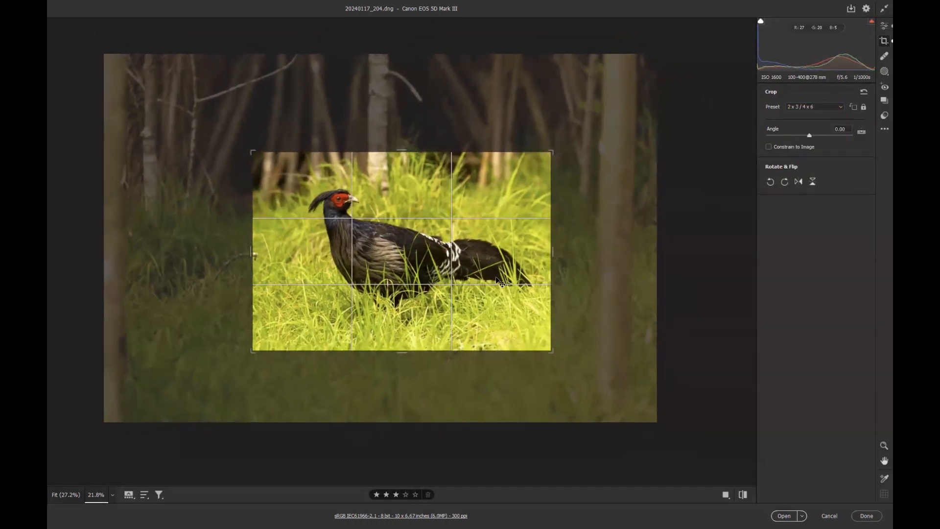
# Fine-tune the size and position of the 2 x 3 crop frame around the bird and apply the crop
pyautogui.moveTo(552, 350); pyautogui.dragTo(580, 373)
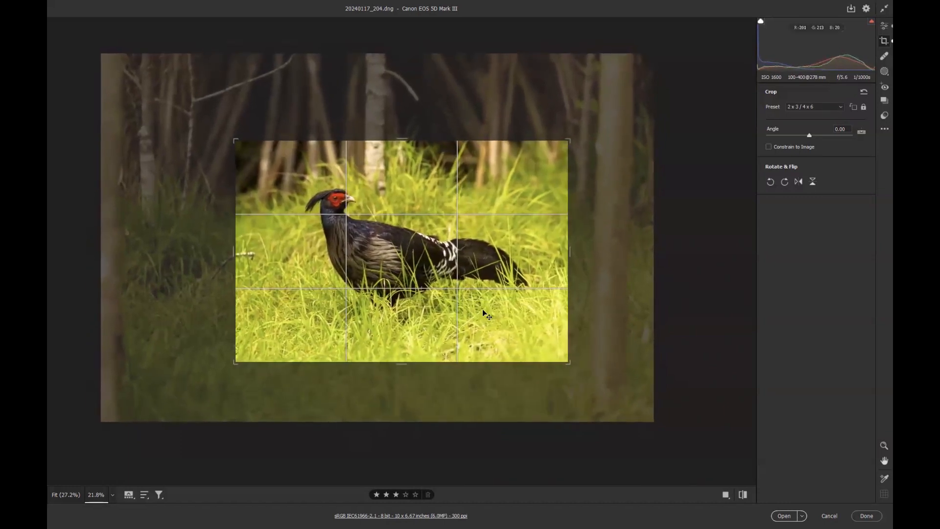
pyautogui.moveTo(236, 138); pyautogui.dragTo(218, 128)
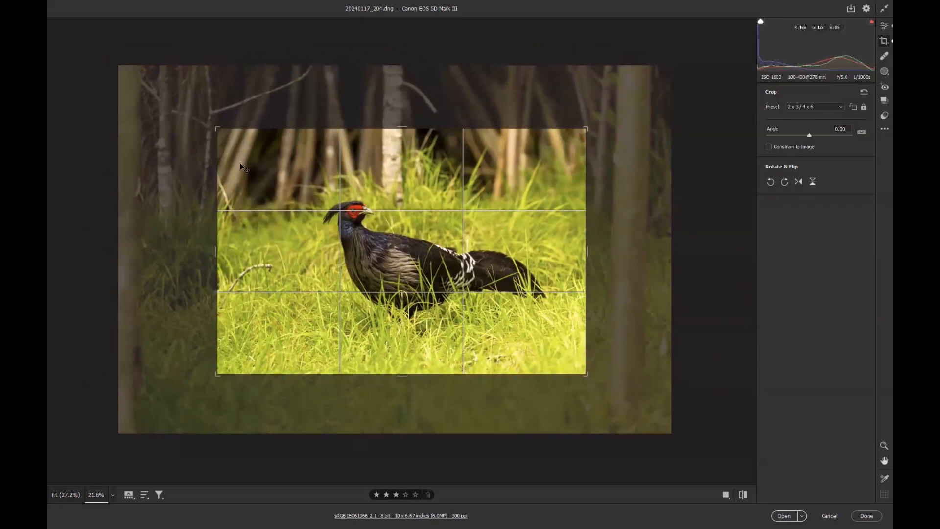
pyautogui.moveTo(218, 129); pyautogui.dragTo(225, 139)
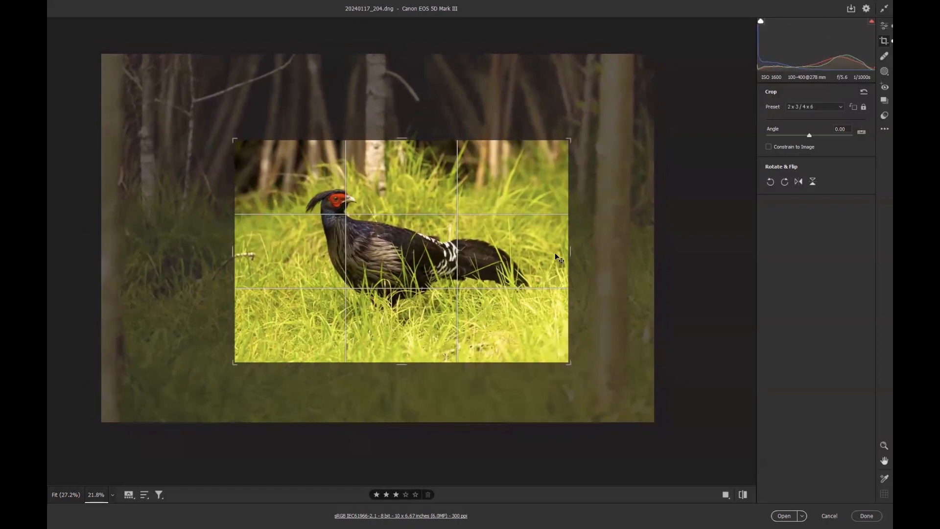
pyautogui.moveTo(569, 362); pyautogui.dragTo(564, 361)
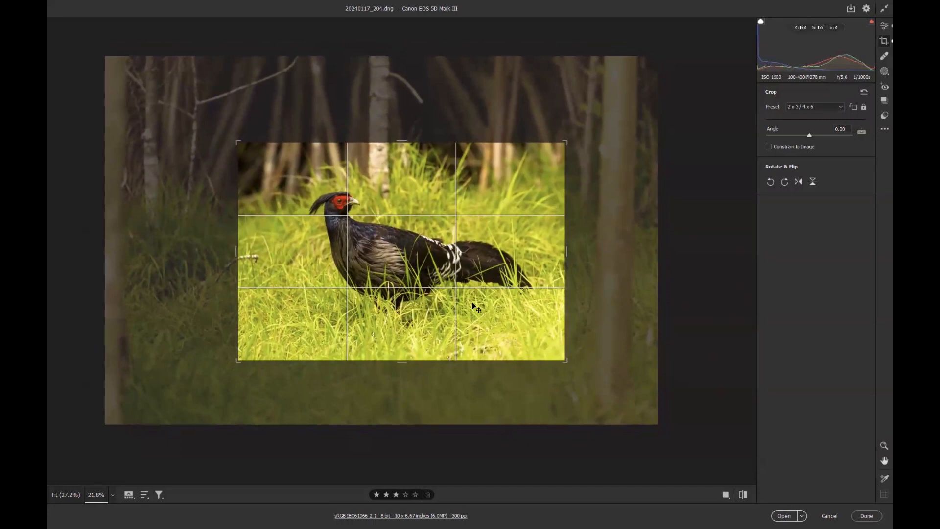
pyautogui.moveTo(469, 302); pyautogui.dragTo(468, 301)
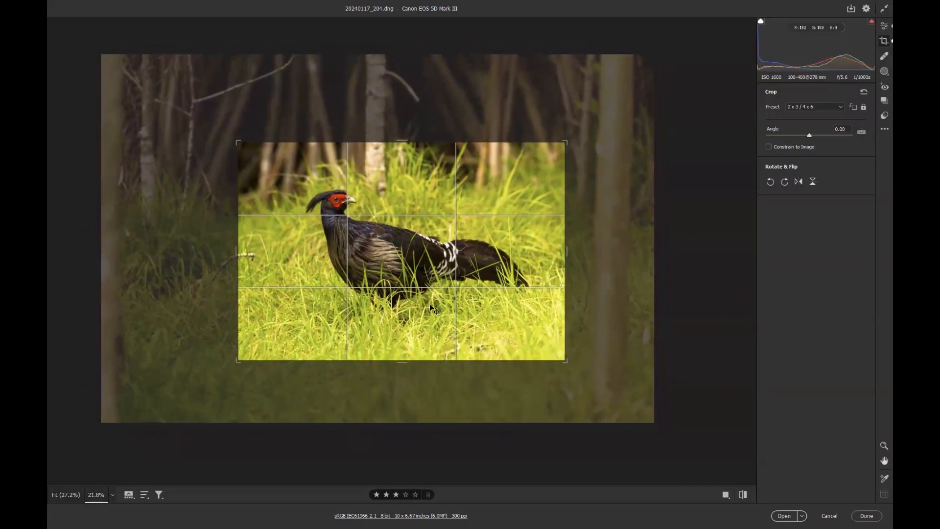
pyautogui.press('Return')
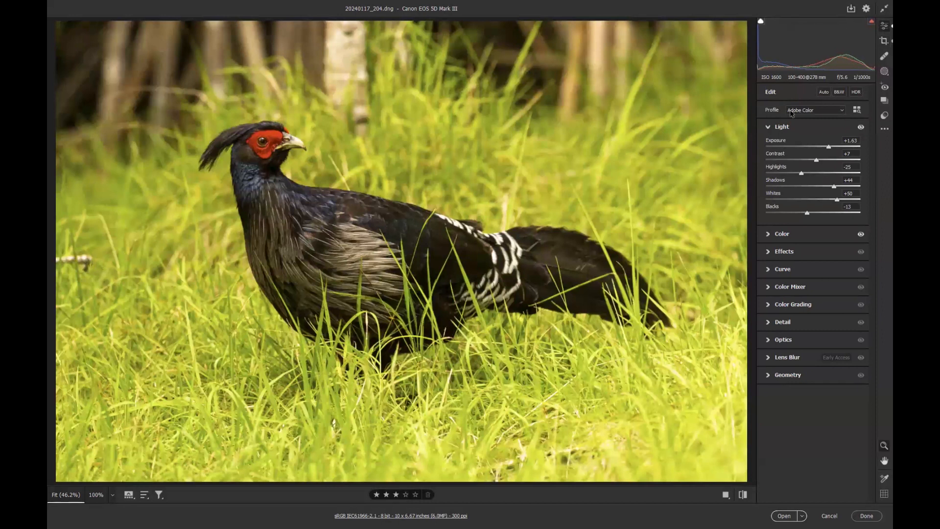
# Remove the pale twig at the photo's left edge with the Remove healing brush at size 12, and return to editing
pyautogui.click(880, 59)
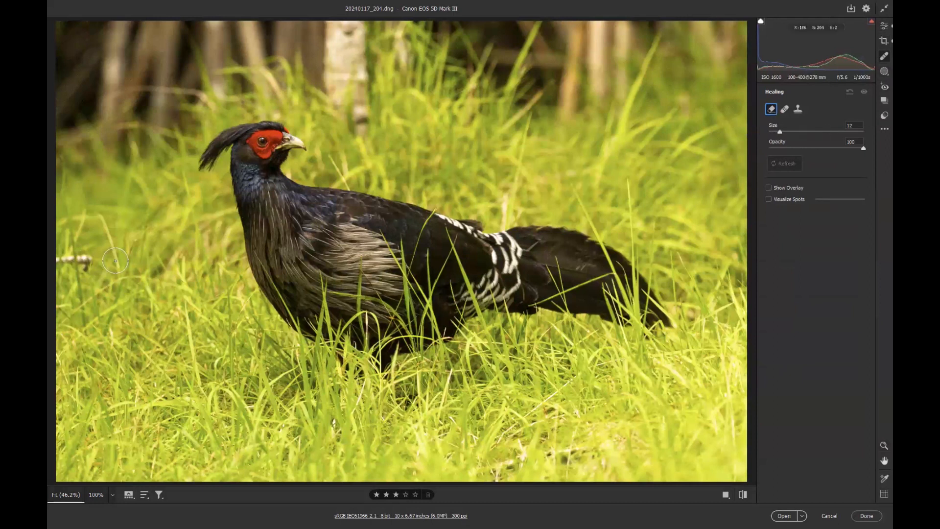
pyautogui.moveTo(92, 264); pyautogui.dragTo(58, 265)
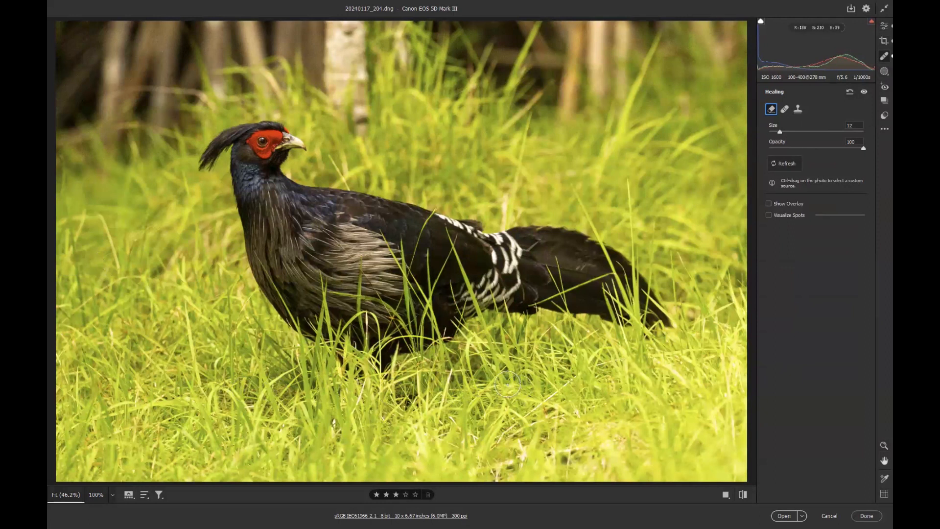
pyautogui.click(881, 29)
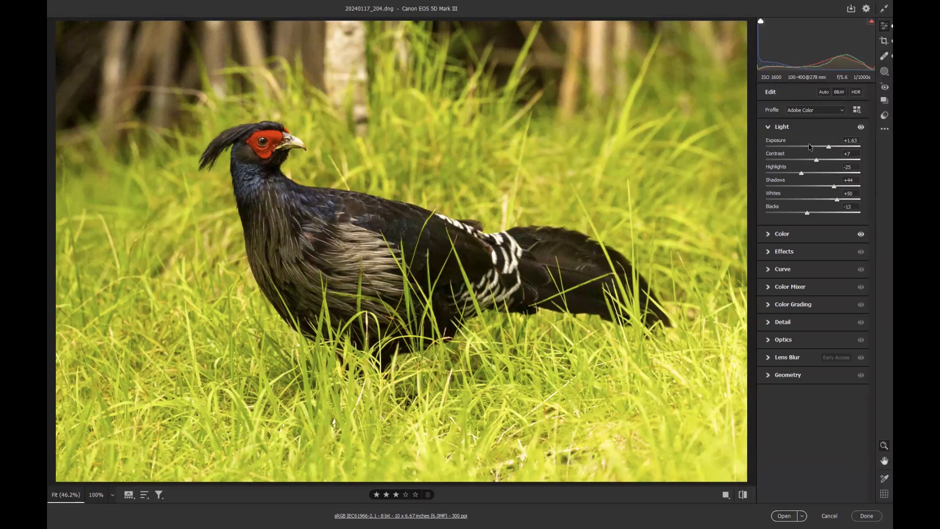
# Apply the automatic tone adjustment and add a vignette of -25
pyautogui.click(824, 92)
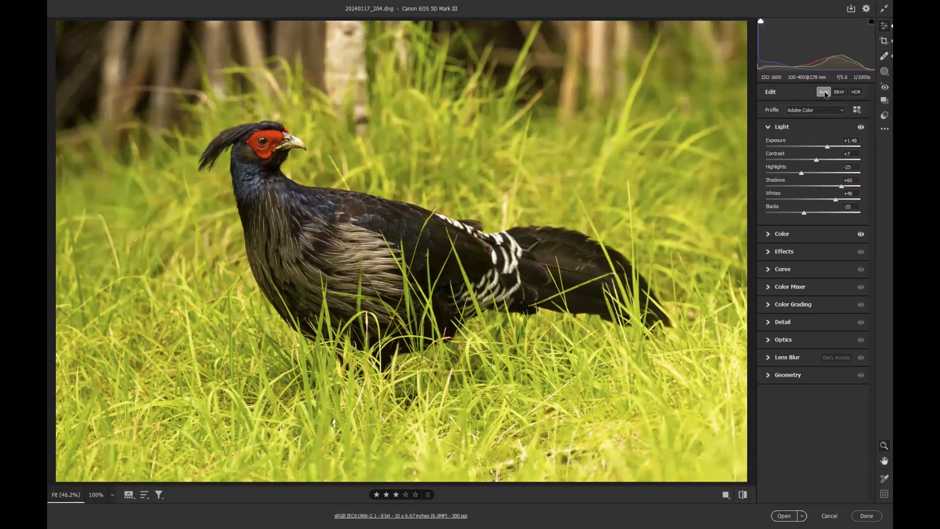
pyautogui.click(800, 253)
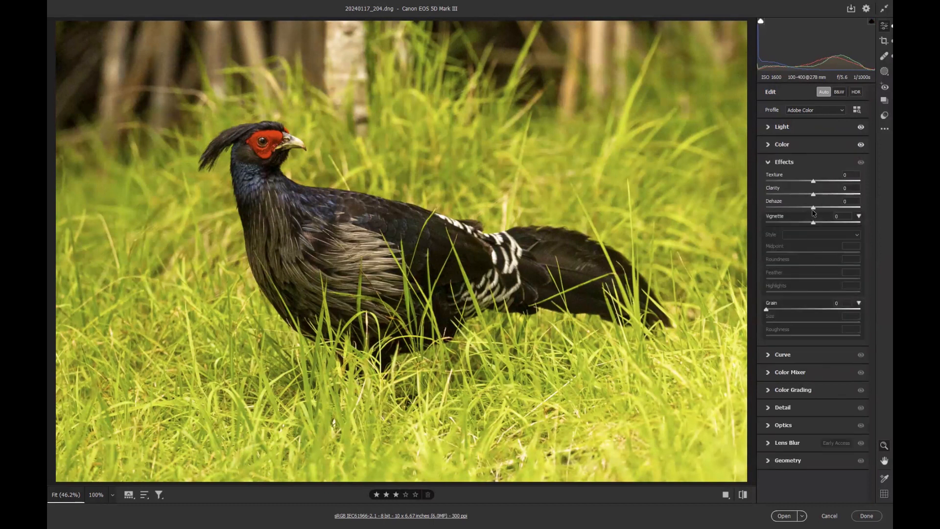
pyautogui.moveTo(814, 223); pyautogui.dragTo(801, 222)
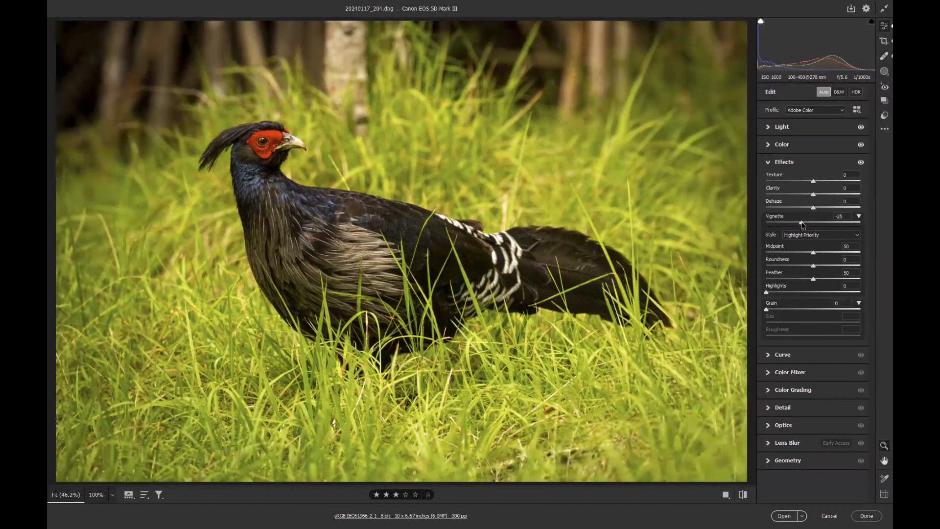
# Set Shadows to +89 and raise the Blacks slightly to lift the dark plumage
pyautogui.click(795, 128)
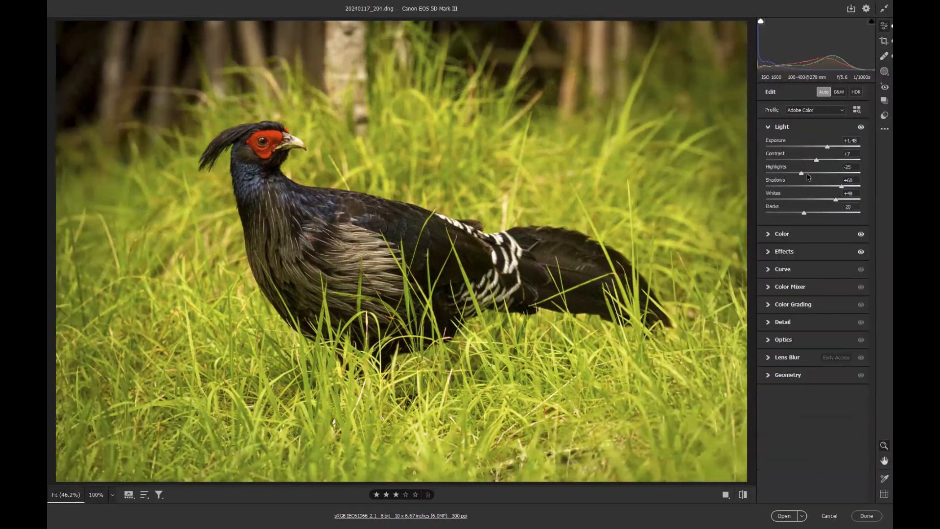
pyautogui.moveTo(842, 187); pyautogui.dragTo(856, 185)
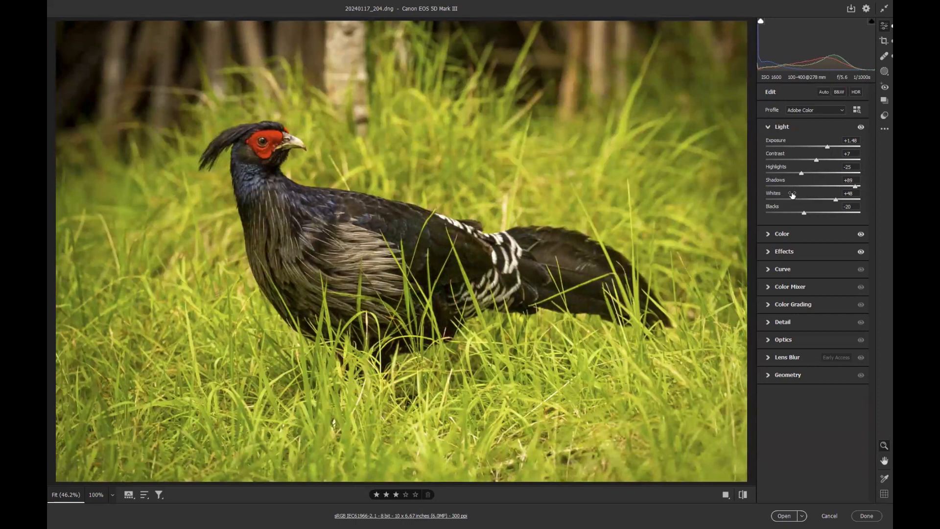
pyautogui.moveTo(811, 216); pyautogui.dragTo(810, 214)
# Toggle the Effects adjustments off and on to compare the photo with and without the vignette
pyautogui.click(792, 250)
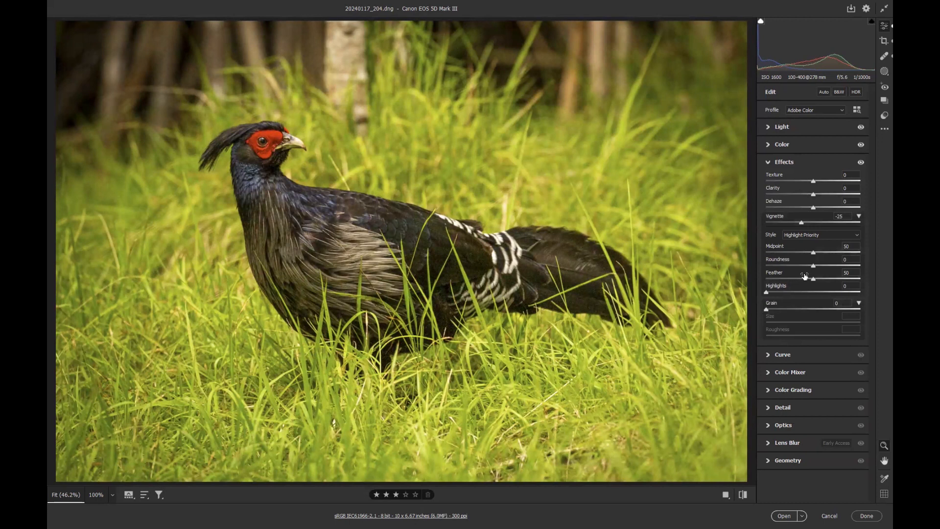
pyautogui.click(861, 163)
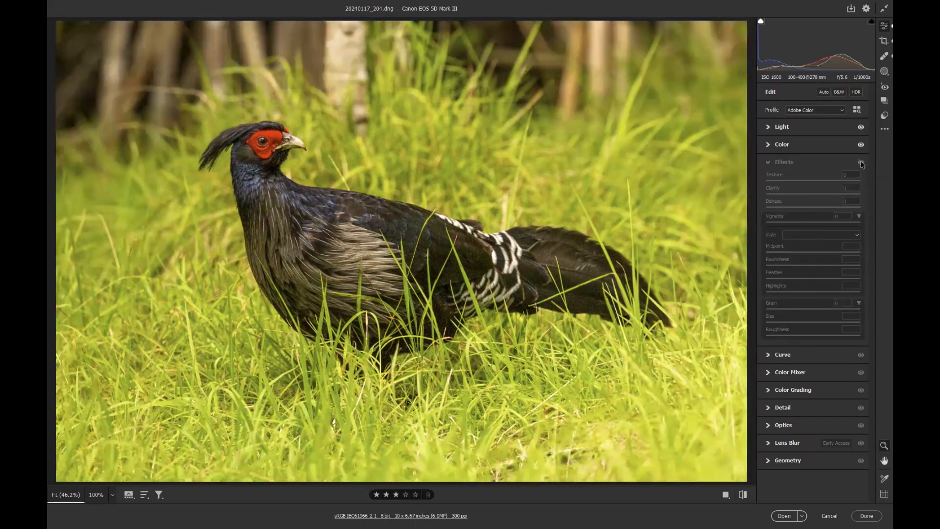
pyautogui.click(861, 163)
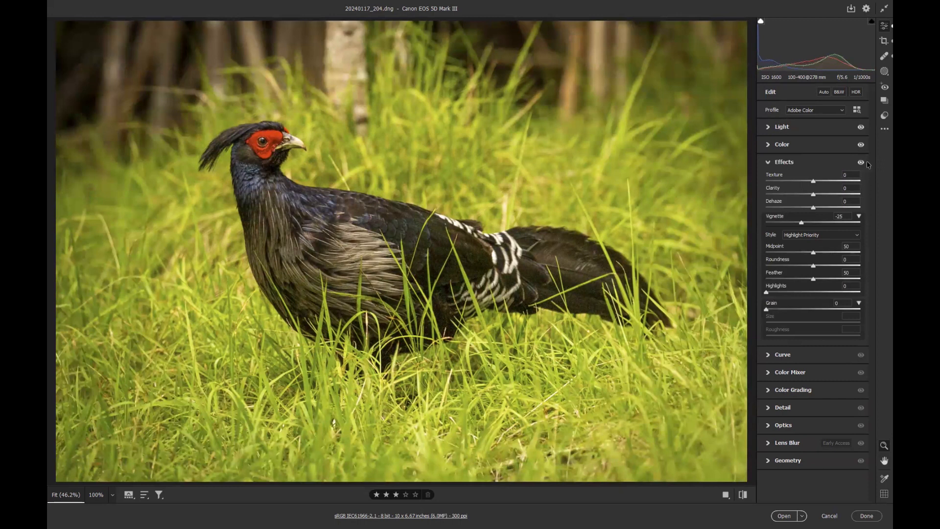
pyautogui.click(860, 163)
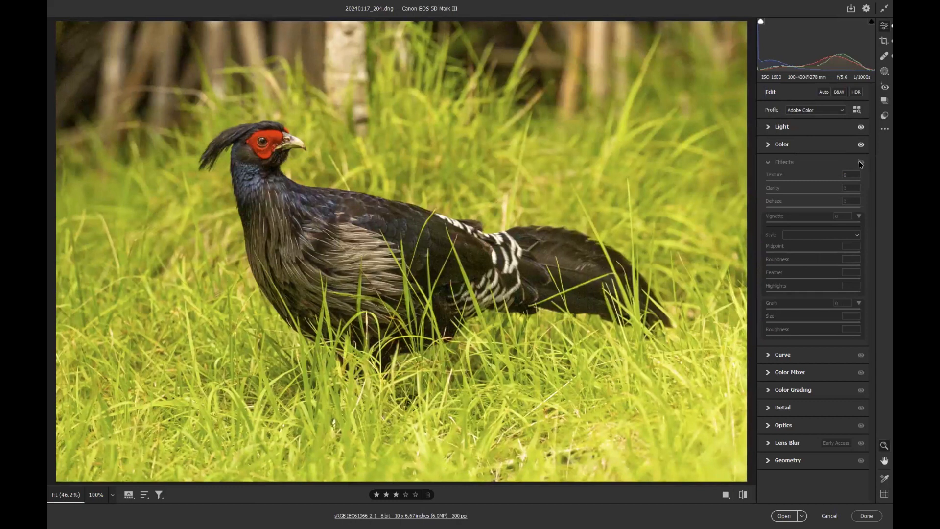
pyautogui.click(861, 163)
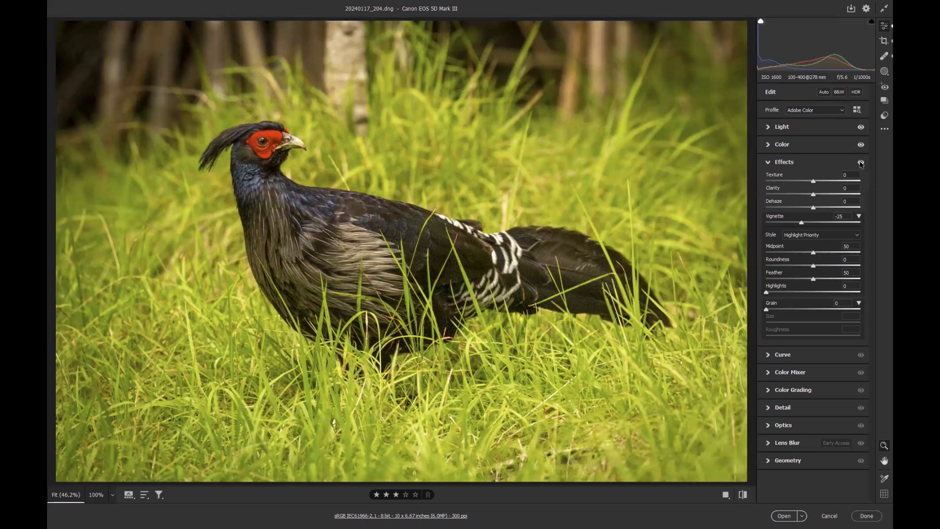
pyautogui.click(860, 163)
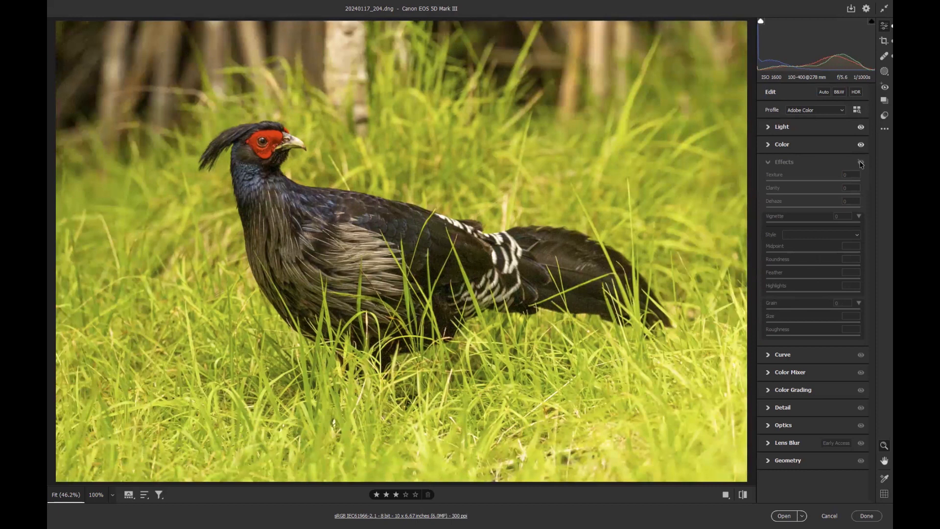
pyautogui.click(861, 162)
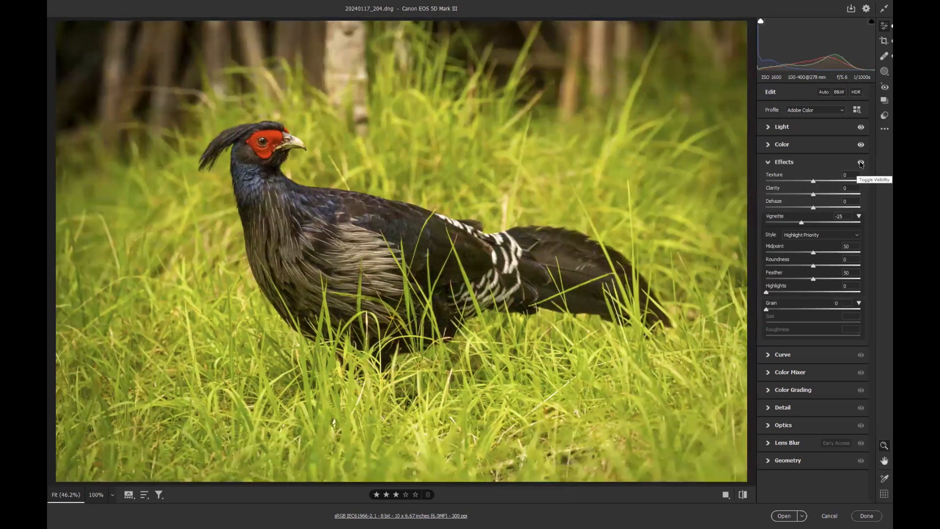
# Compare the Effects adjustments once more and soften the vignette to -18
pyautogui.click(860, 162)
pyautogui.click(860, 163)
pyautogui.hotkey('ctrl', 'z')
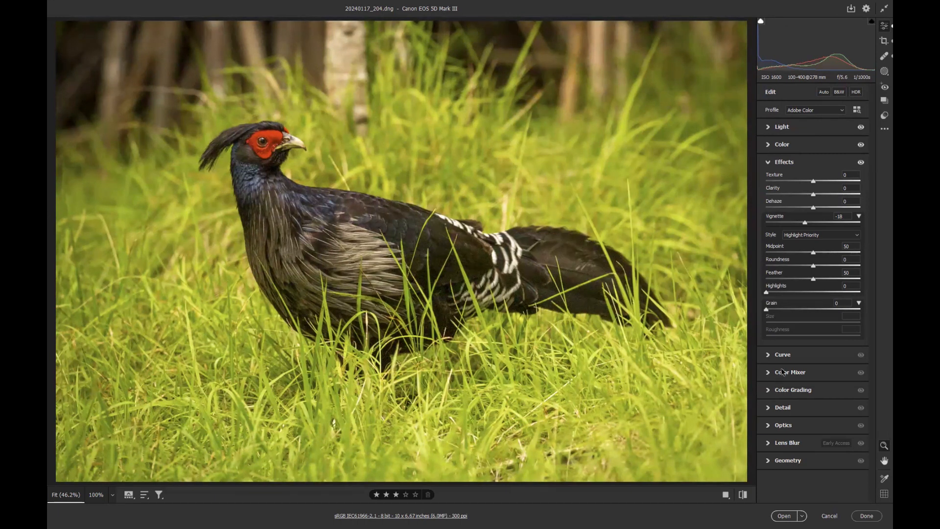
# Set the sharpening Masking to 96 using the black-and-white mask preview to limit sharpening to the strong edges
pyautogui.click(784, 409)
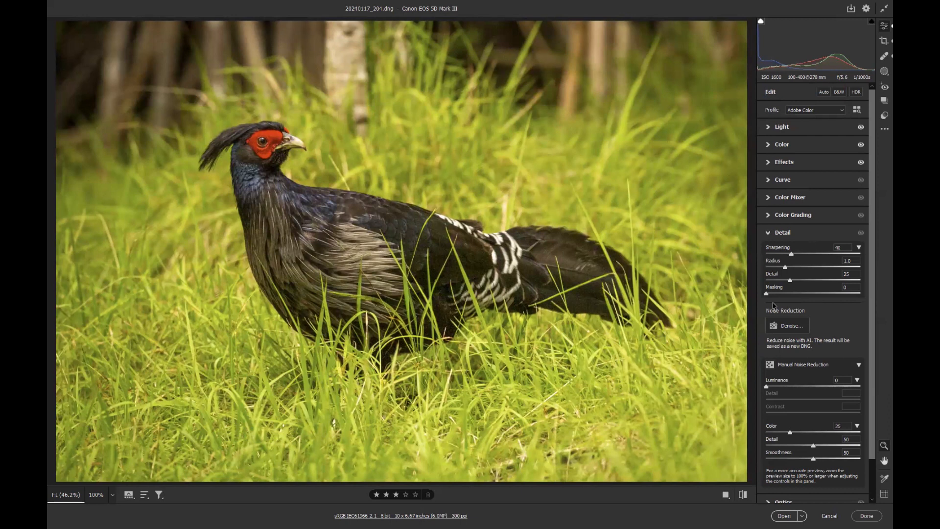
pyautogui.press('alt')
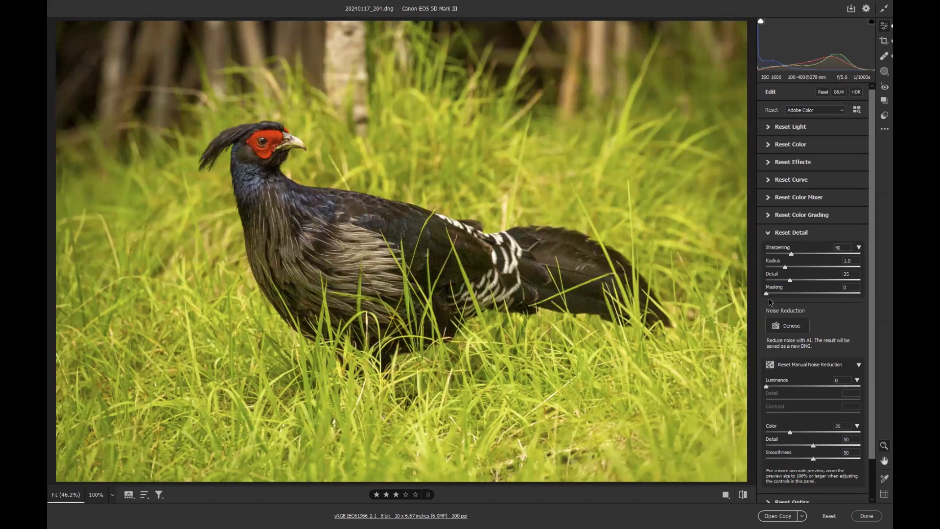
pyautogui.keyDown('alt'); pyautogui.click(767, 294); pyautogui.keyUp('alt')
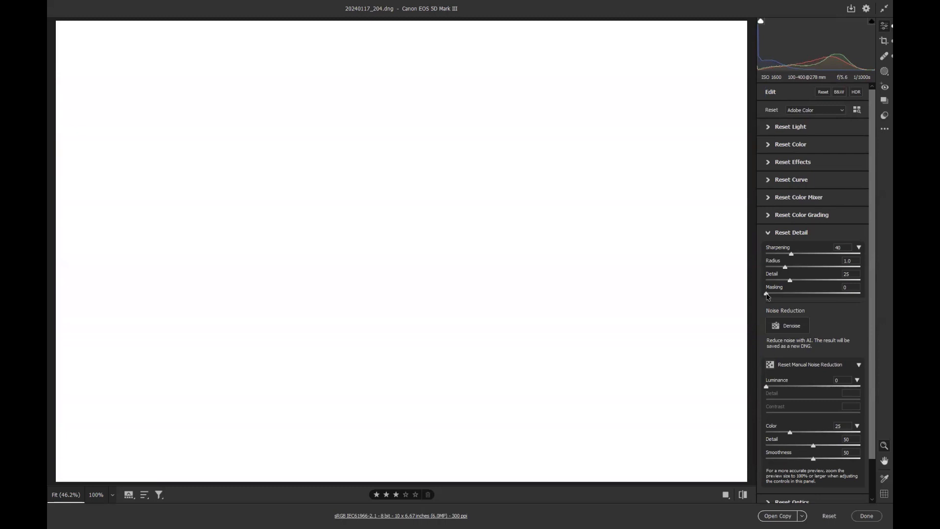
pyautogui.moveTo(766, 295); pyautogui.dragTo(858, 307)
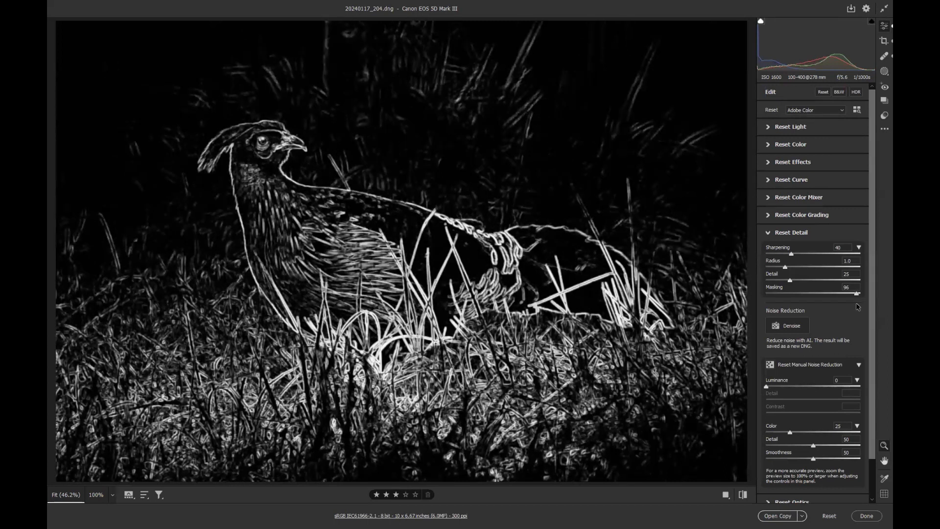
# Lower the sharpening Masking to 86 with the black-and-white mask preview to include more of the feather edges
pyautogui.moveTo(857, 307); pyautogui.dragTo(852, 307)
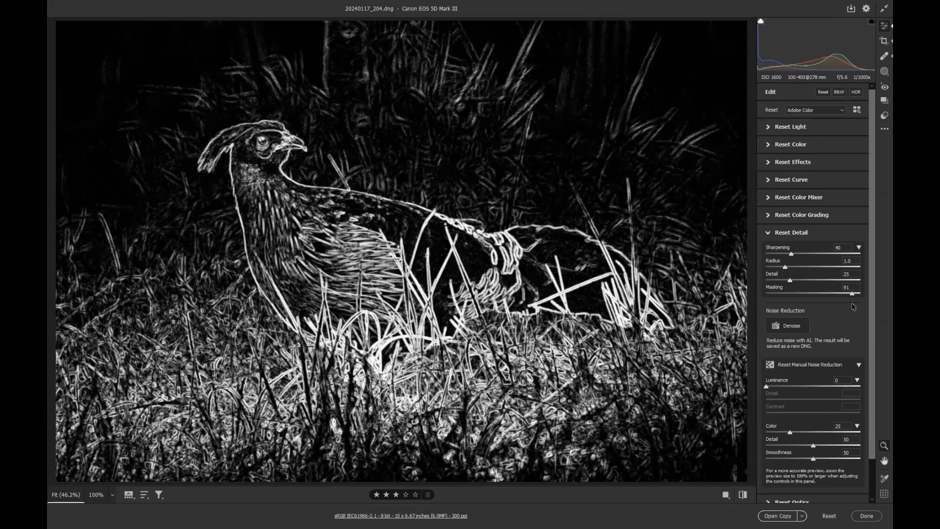
pyautogui.moveTo(852, 306)
pyautogui.mouseDown()
pyautogui.moveTo(759, 300)
pyautogui.moveTo(849, 303)
pyautogui.mouseUp()
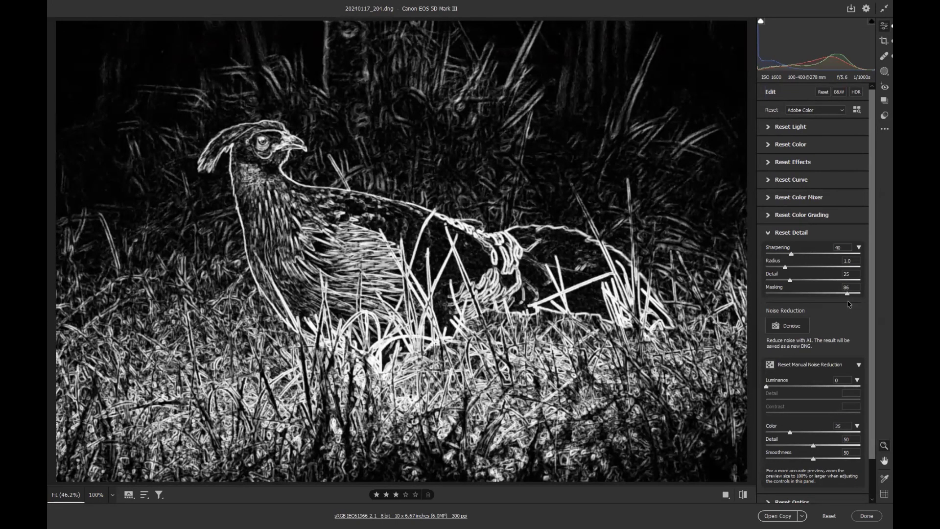
pyautogui.press('alt')
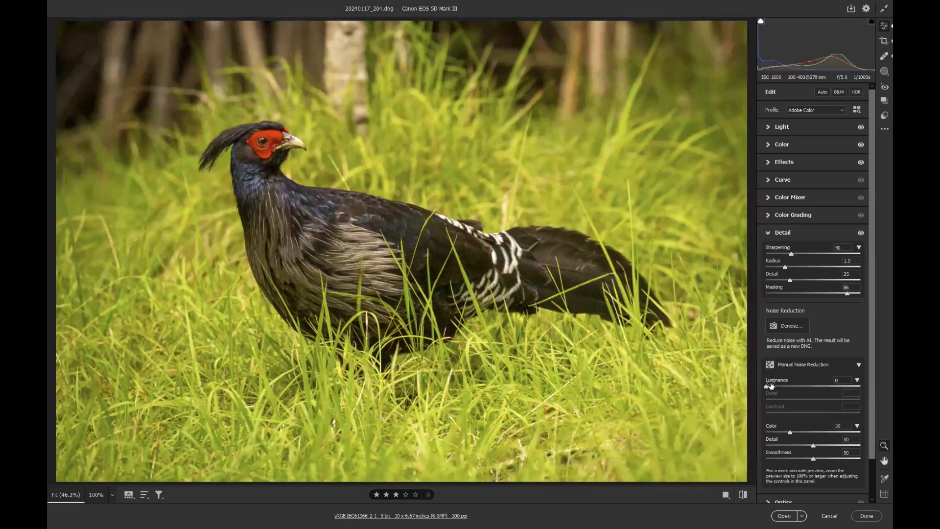
# Set noise reduction to Luminance 23 and Color 53, and sharpening to 93 with Radius 1.3 and Detail 58
pyautogui.moveTo(766, 387); pyautogui.dragTo(787, 388)
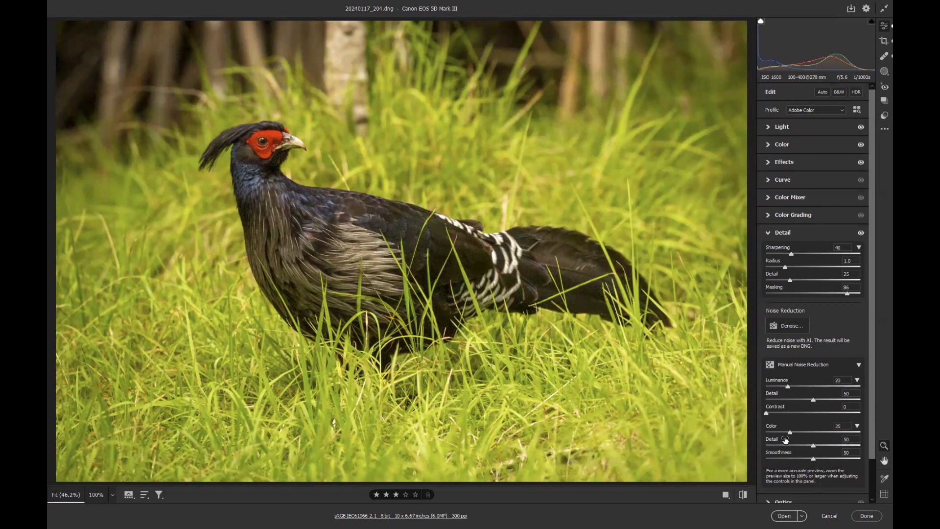
pyautogui.moveTo(790, 433); pyautogui.dragTo(816, 433)
pyautogui.moveTo(790, 254); pyautogui.dragTo(825, 255)
# Compare the pheasant with and without the Detail adjustments, both close up on the head and at full view
pyautogui.moveTo(264, 173); pyautogui.dragTo(364, 283)
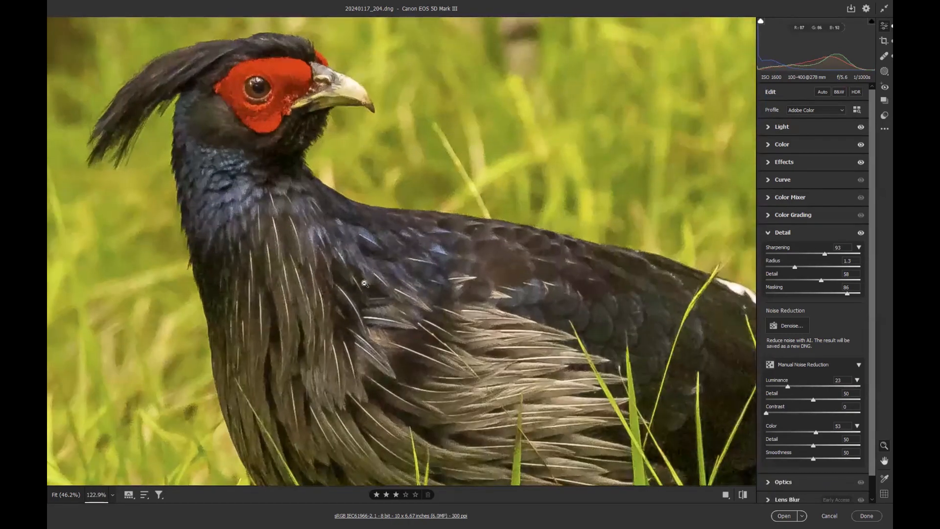
pyautogui.click(860, 233)
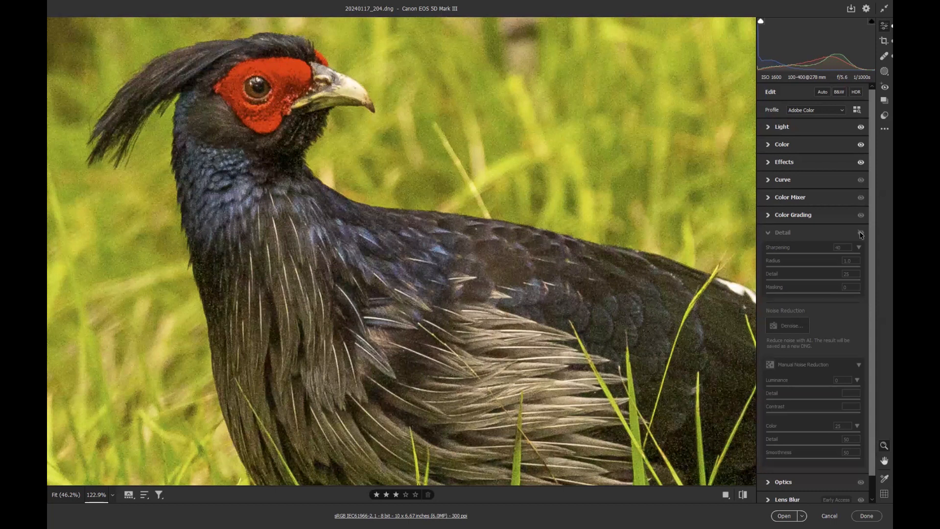
pyautogui.click(860, 233)
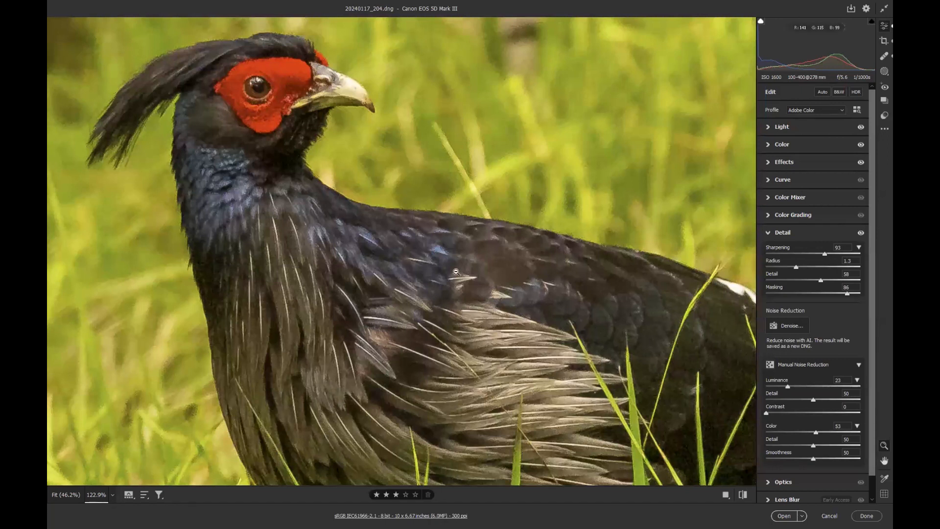
pyautogui.moveTo(354, 235); pyautogui.dragTo(289, 240)
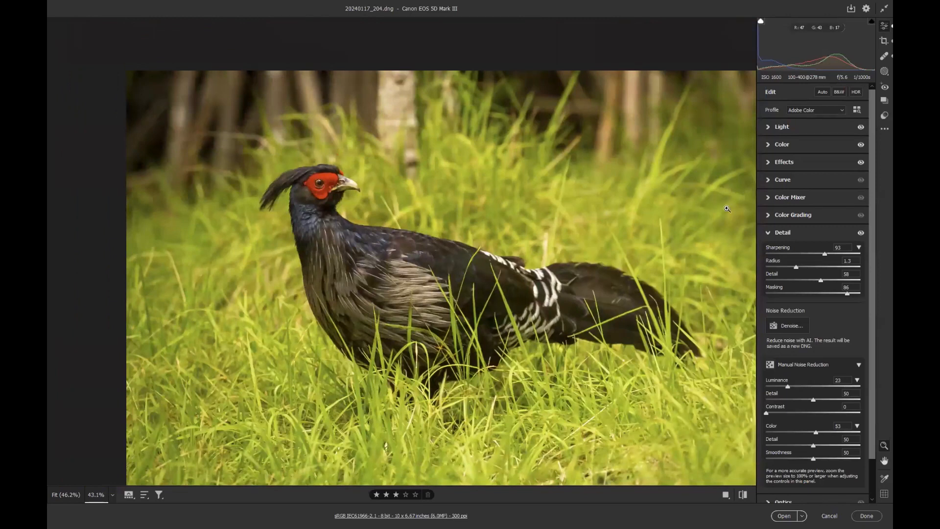
pyautogui.click(861, 233)
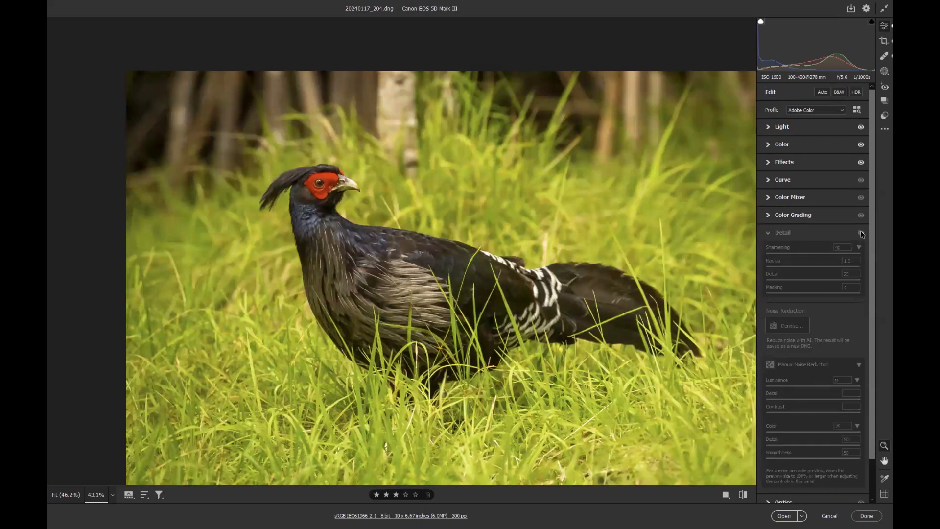
pyautogui.click(860, 234)
# Set the sharpening to 80 with Radius 1.5, and test strong luminance noise reduction before settling on 34
pyautogui.moveTo(796, 267); pyautogui.dragTo(816, 253)
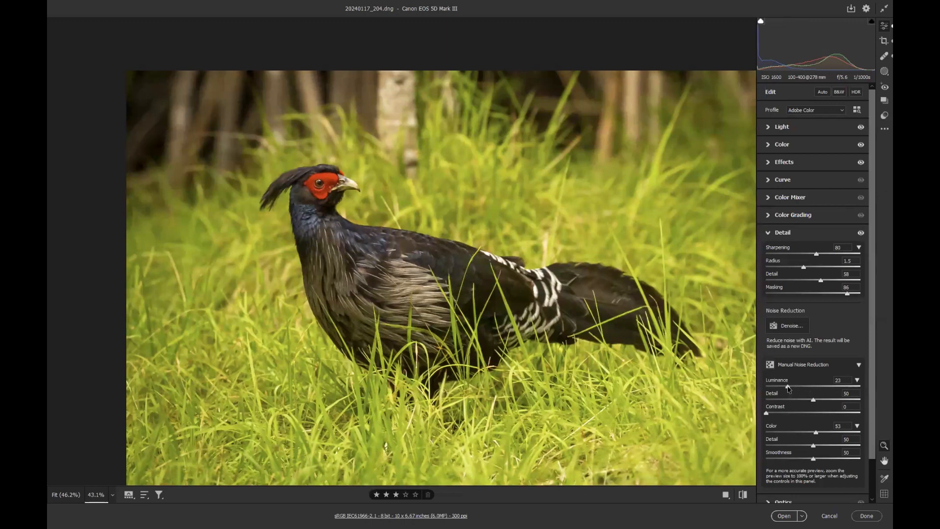
pyautogui.moveTo(789, 387); pyautogui.dragTo(850, 385)
pyautogui.moveTo(850, 386); pyautogui.dragTo(860, 385)
pyautogui.moveTo(859, 385)
pyautogui.mouseDown()
pyautogui.moveTo(765, 388)
pyautogui.moveTo(862, 390)
pyautogui.mouseUp()
pyautogui.moveTo(862, 389); pyautogui.dragTo(799, 392)
pyautogui.scroll(2, 323, 203)
pyautogui.scroll(4, 341, 218)
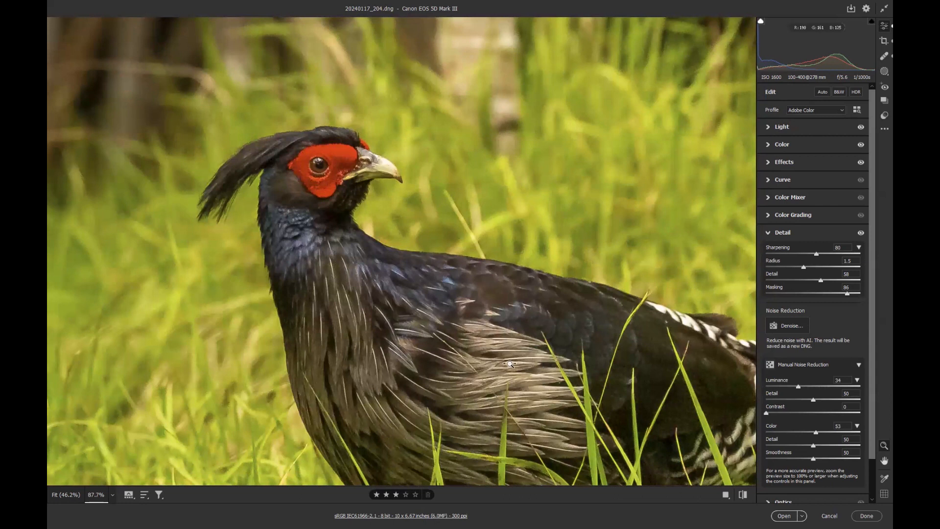
# Save the pheasant edits, return to Bridge and open A-22_05_05_1592.NEF for raw editing
pyautogui.click(868, 516)
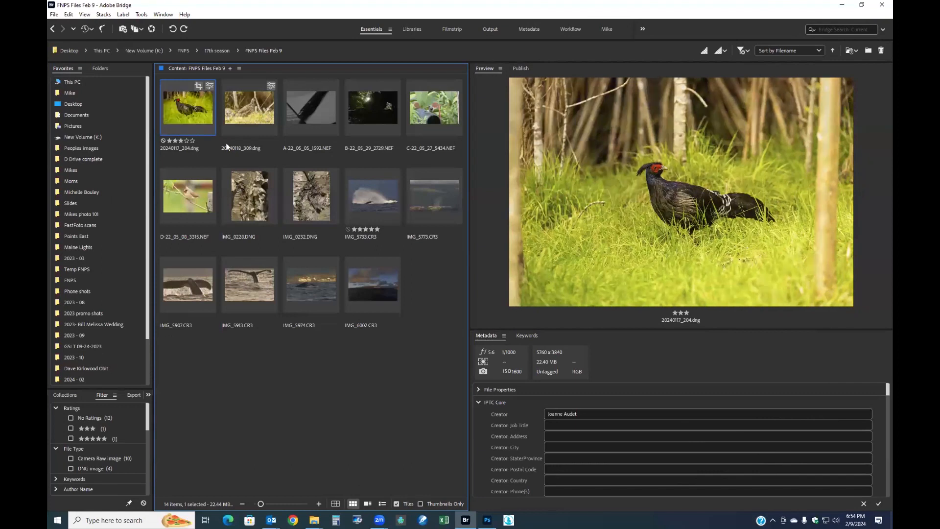
pyautogui.click(253, 111)
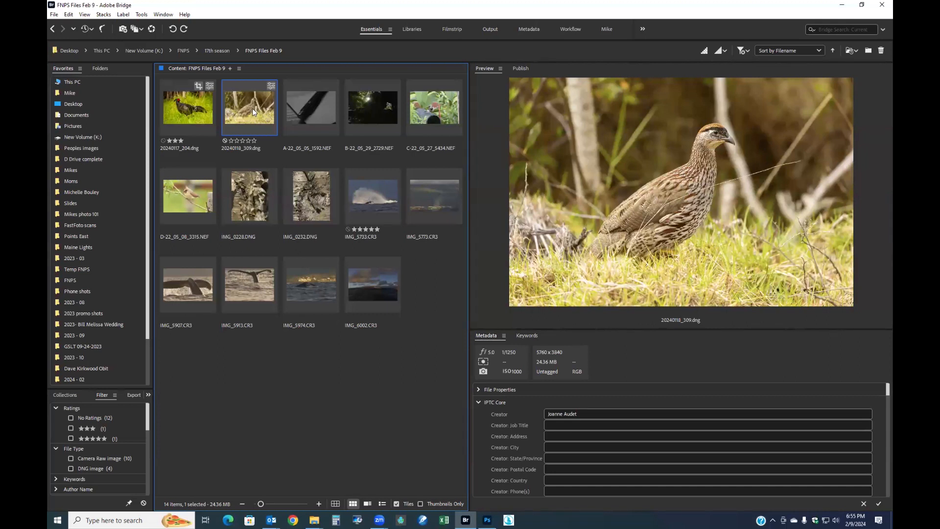
pyautogui.click(317, 119)
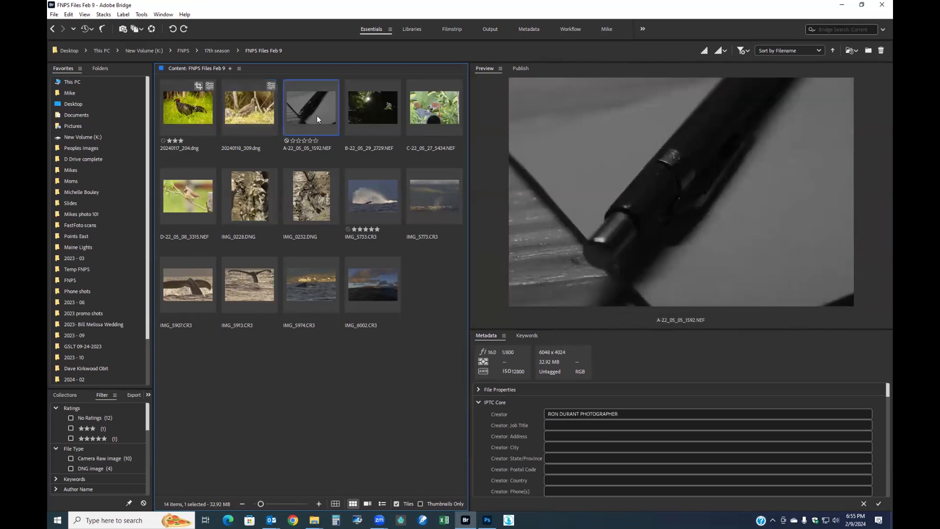
pyautogui.doubleClick(316, 115)
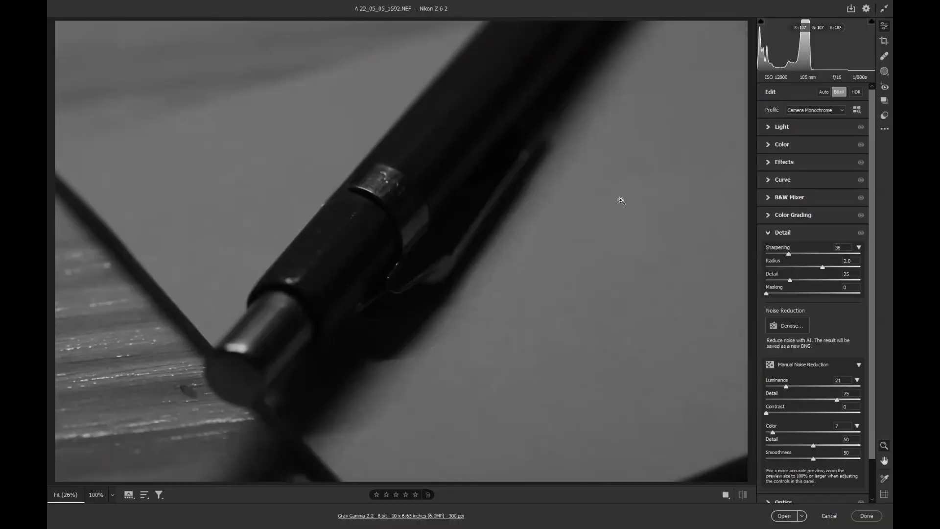
# Apply automatic tone to the pen photo and toggle the black-and-white conversion off and on
pyautogui.click(823, 92)
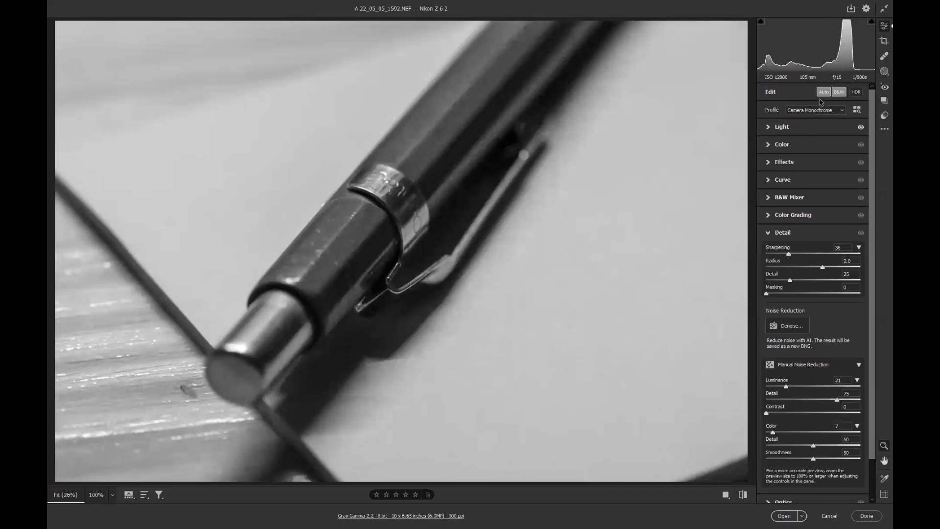
pyautogui.click(838, 93)
pyautogui.click(838, 94)
# Try light settings of Exposure +1.15, Highlights -98, Whites +36 and Shadows +87 on the pen photo
pyautogui.click(785, 136)
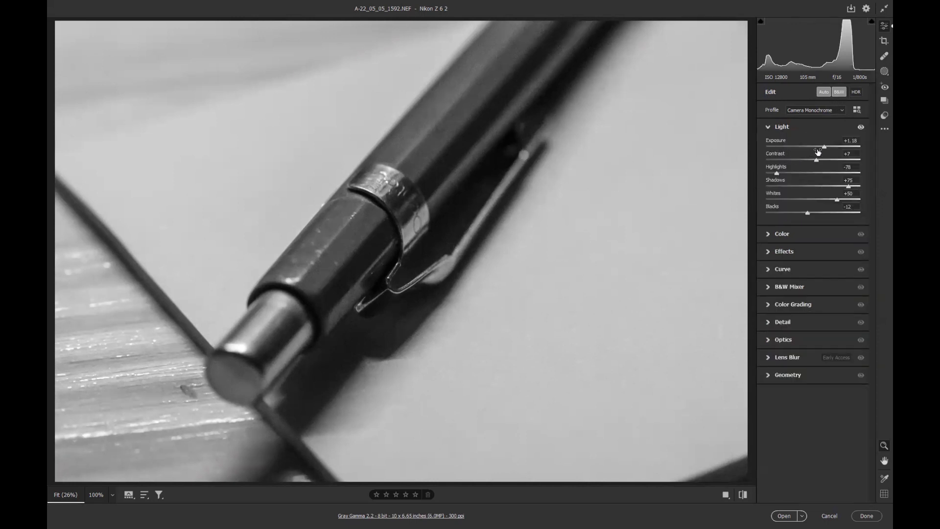
pyautogui.moveTo(824, 146); pyautogui.dragTo(823, 147)
pyautogui.moveTo(777, 174); pyautogui.dragTo(768, 174)
pyautogui.moveTo(836, 200)
pyautogui.mouseDown()
pyautogui.moveTo(819, 199)
pyautogui.moveTo(831, 200)
pyautogui.mouseUp()
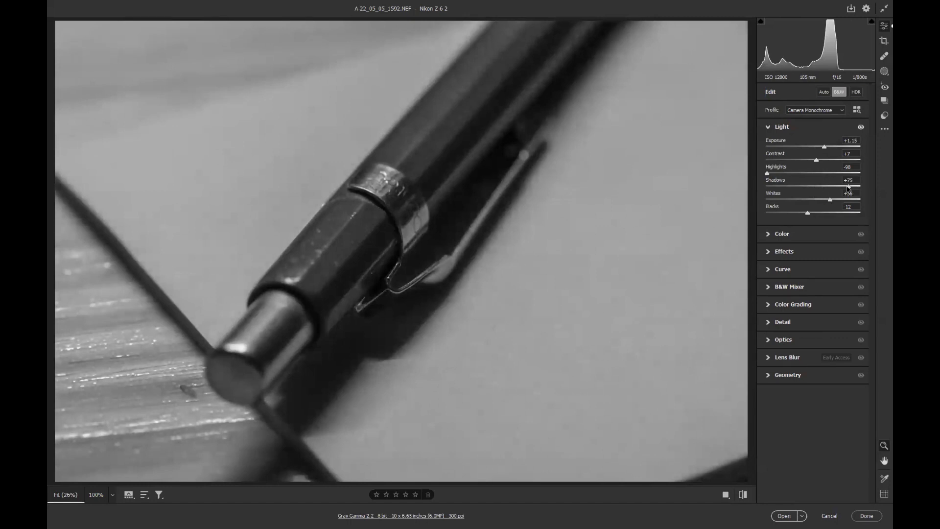
pyautogui.moveTo(852, 189); pyautogui.dragTo(857, 188)
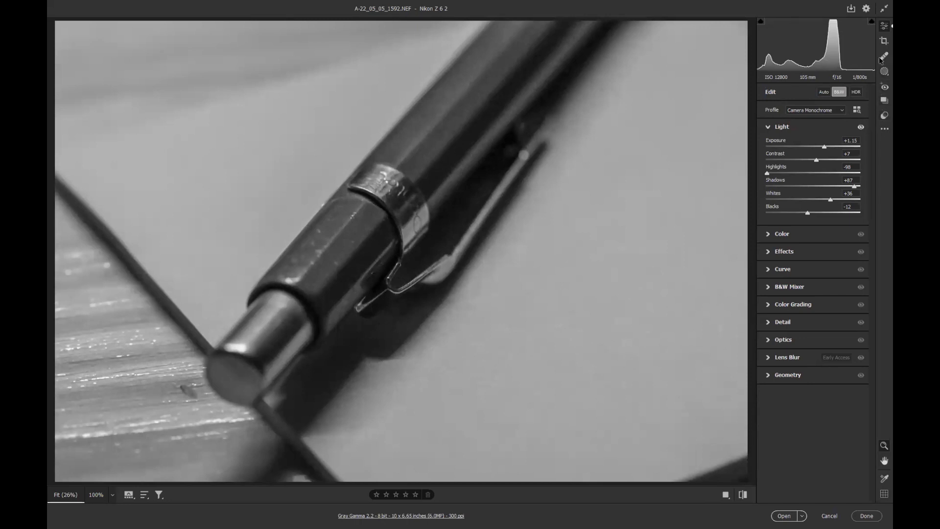
# Crop the pen photo slightly tighter at its original proportions, trimming the dark corner beside the pen, and apply it
pyautogui.click(884, 40)
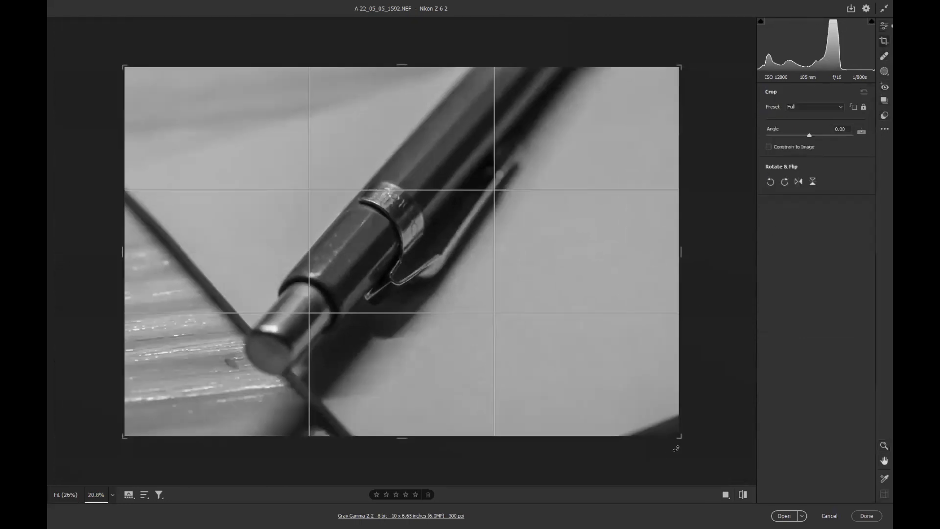
pyautogui.moveTo(677, 436); pyautogui.dragTo(669, 431)
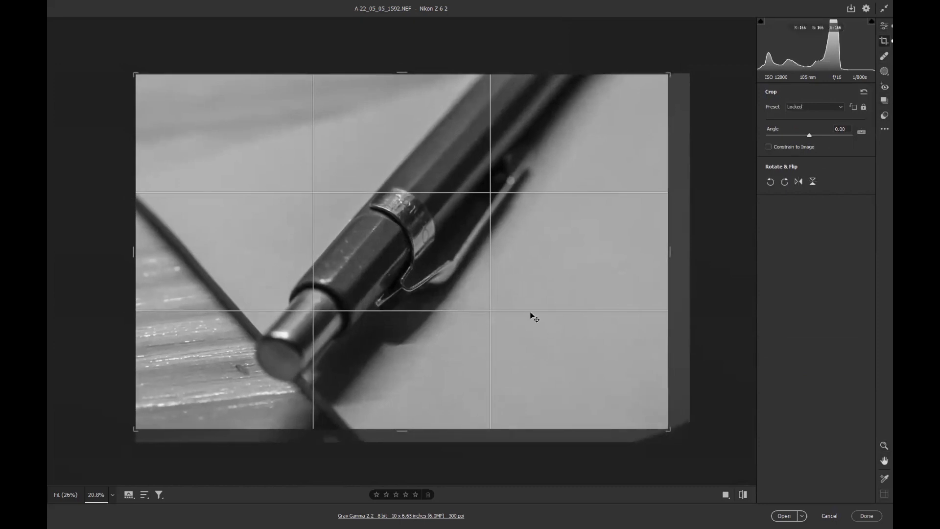
pyautogui.moveTo(529, 316); pyautogui.dragTo(523, 316)
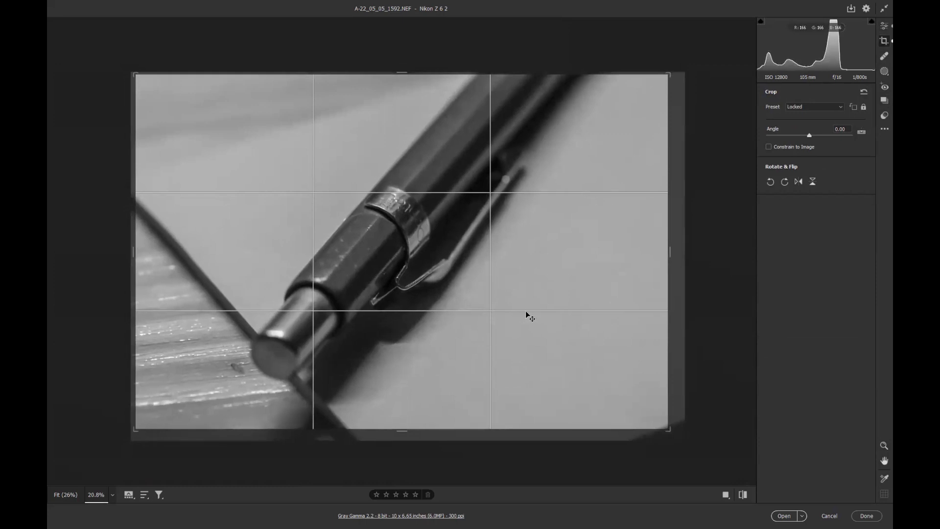
pyautogui.press('Return')
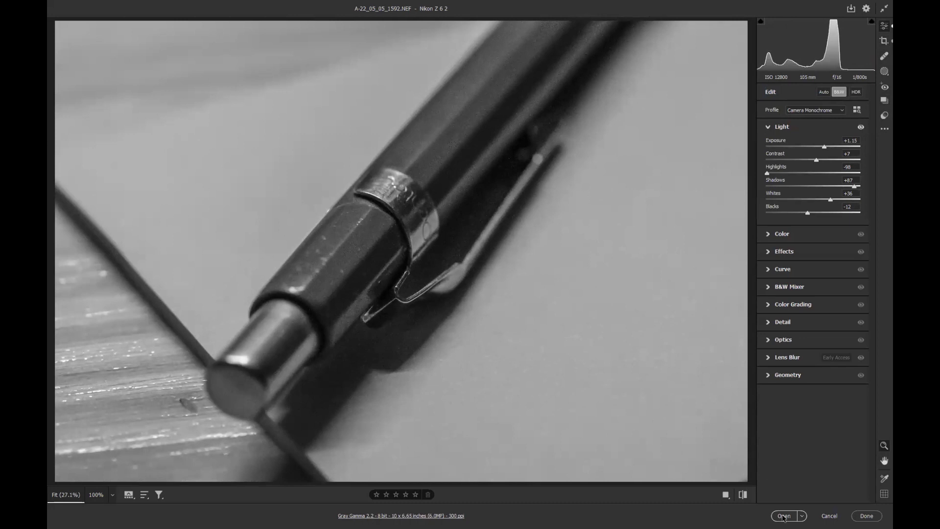
# Set sharpening to 77 with Detail 46 and Masking 87, and noise reduction to Luminance 73 and Color 77
pyautogui.click(785, 322)
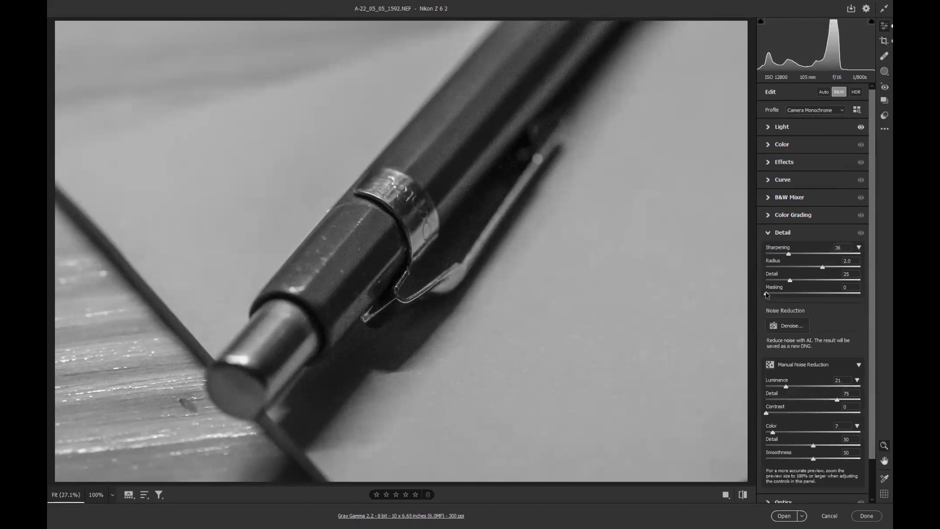
pyautogui.moveTo(767, 294); pyautogui.dragTo(848, 296)
pyautogui.moveTo(786, 386); pyautogui.dragTo(838, 391)
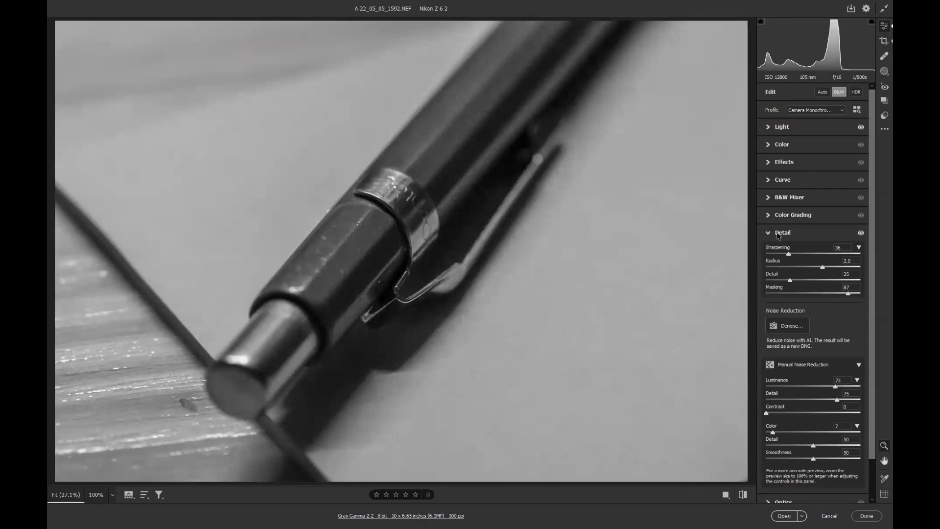
pyautogui.moveTo(789, 255); pyautogui.dragTo(814, 257)
pyautogui.click(861, 233)
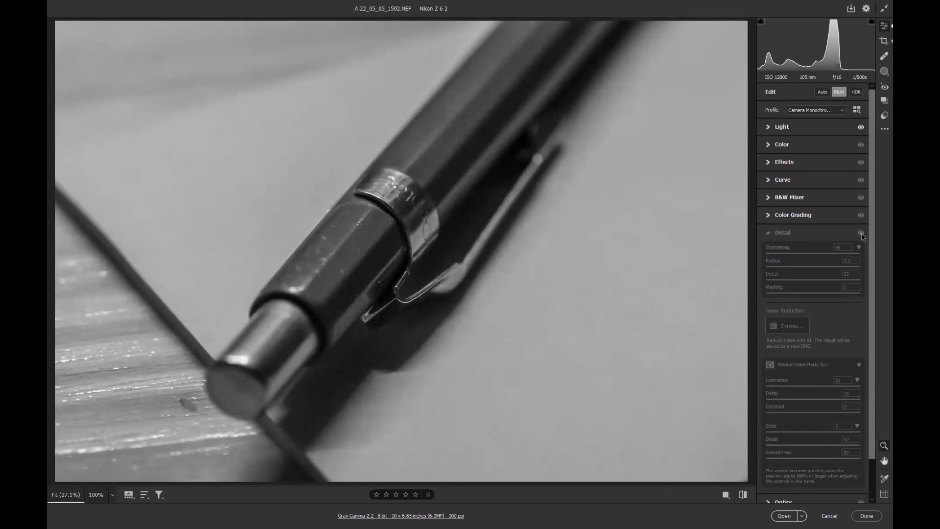
pyautogui.click(861, 233)
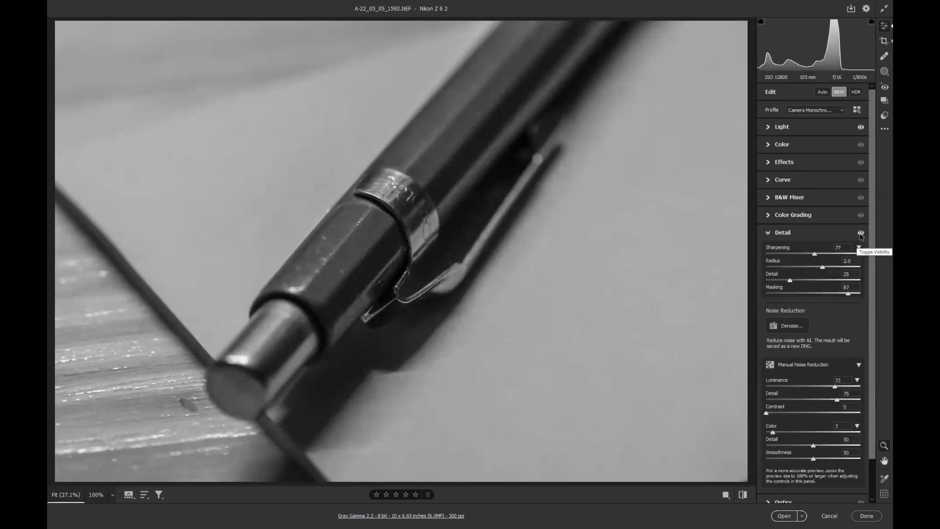
pyautogui.moveTo(789, 281); pyautogui.dragTo(809, 284)
pyautogui.moveTo(774, 433); pyautogui.dragTo(839, 435)
# Try light settings of Blacks +12, Shadows +97, Whites +37 and Contrast -10 on the pen photo
pyautogui.click(782, 128)
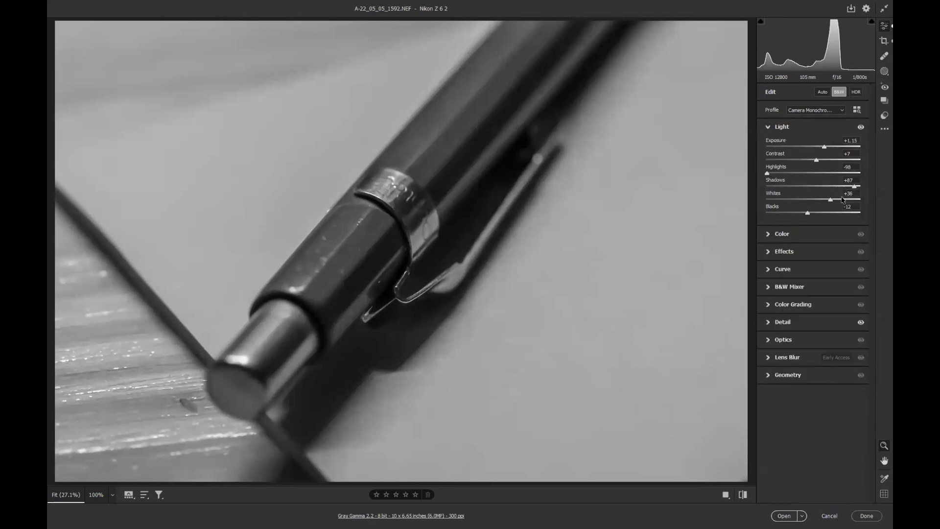
pyautogui.moveTo(808, 213); pyautogui.dragTo(830, 213)
pyautogui.moveTo(821, 214); pyautogui.dragTo(818, 213)
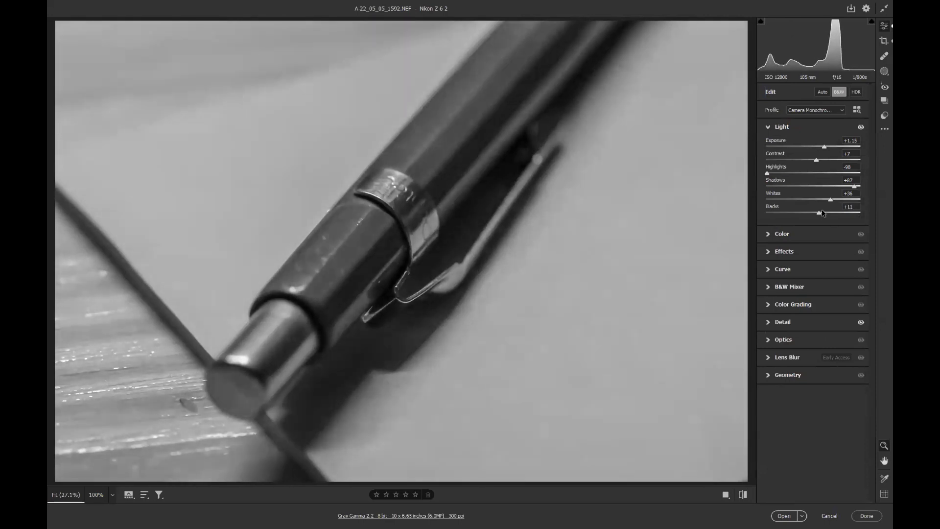
pyautogui.moveTo(854, 186); pyautogui.dragTo(860, 187)
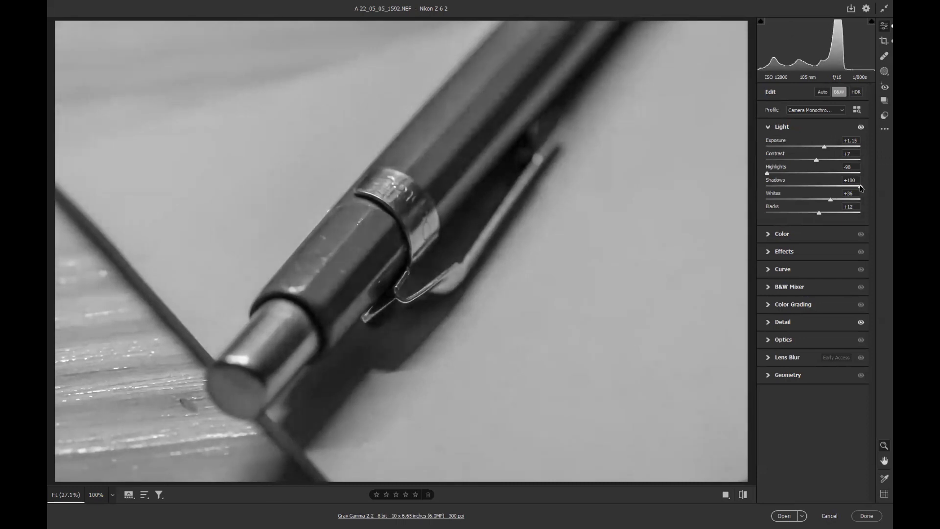
pyautogui.moveTo(860, 187); pyautogui.dragTo(831, 198)
pyautogui.moveTo(817, 159)
pyautogui.mouseDown()
pyautogui.moveTo(808, 160)
pyautogui.moveTo(823, 147)
pyautogui.mouseUp()
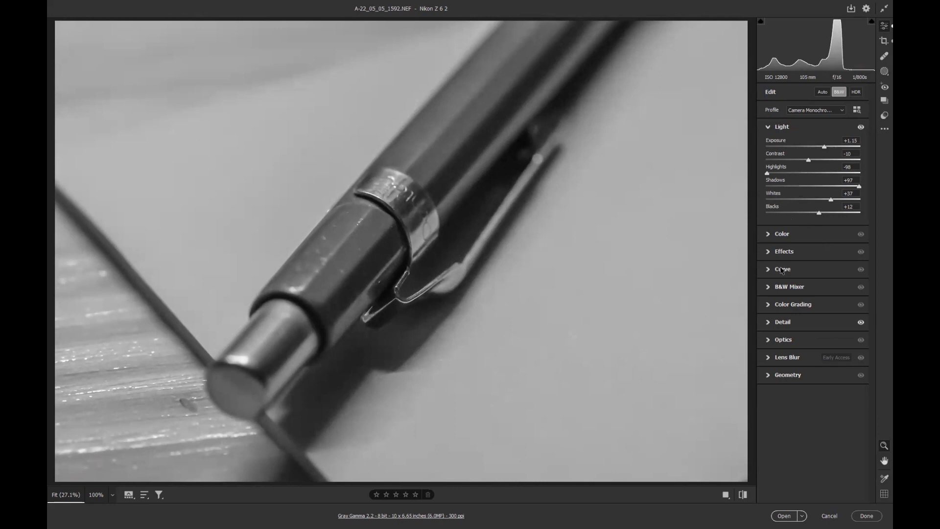
# Reapply automatic tone to the pen photo, set Highlights to -50 and Shadows to +93, and fine-tune the Contrast
pyautogui.click(823, 93)
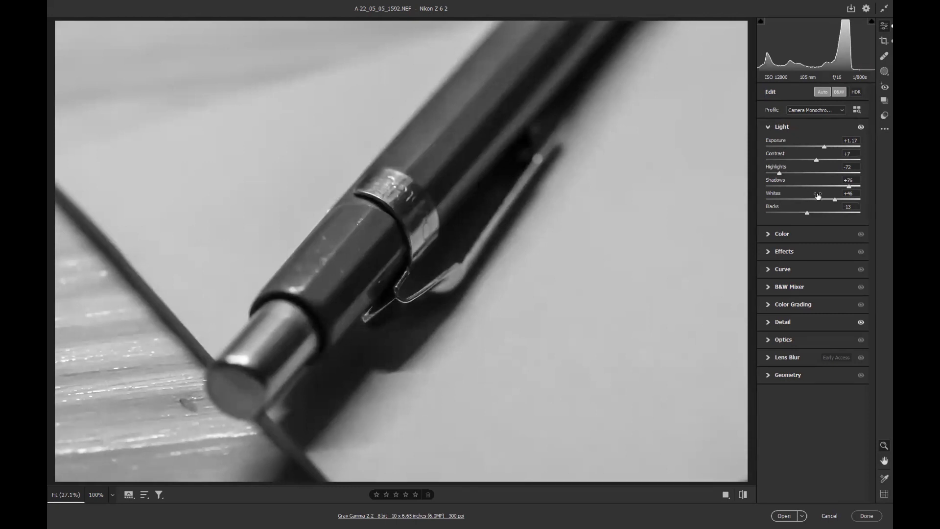
pyautogui.moveTo(818, 195)
pyautogui.click(822, 93)
pyautogui.moveTo(779, 174); pyautogui.dragTo(790, 174)
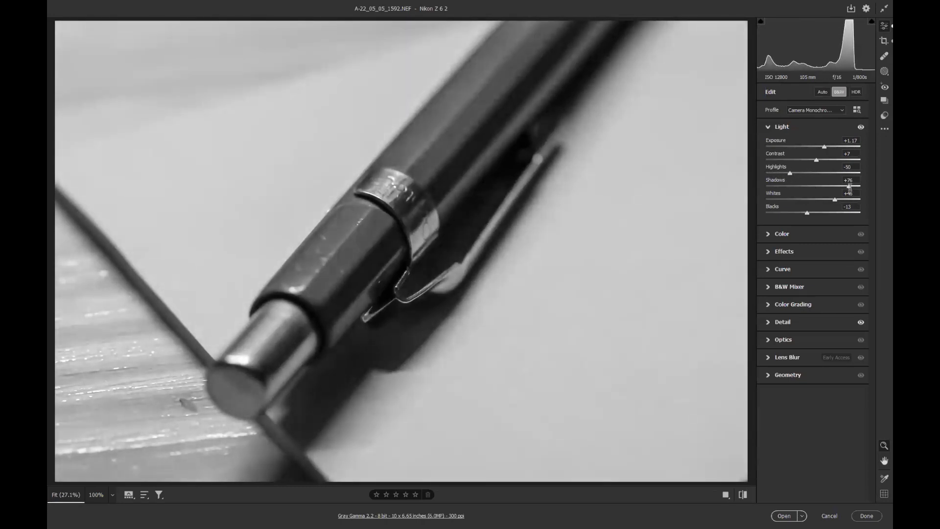
pyautogui.moveTo(850, 188); pyautogui.dragTo(859, 187)
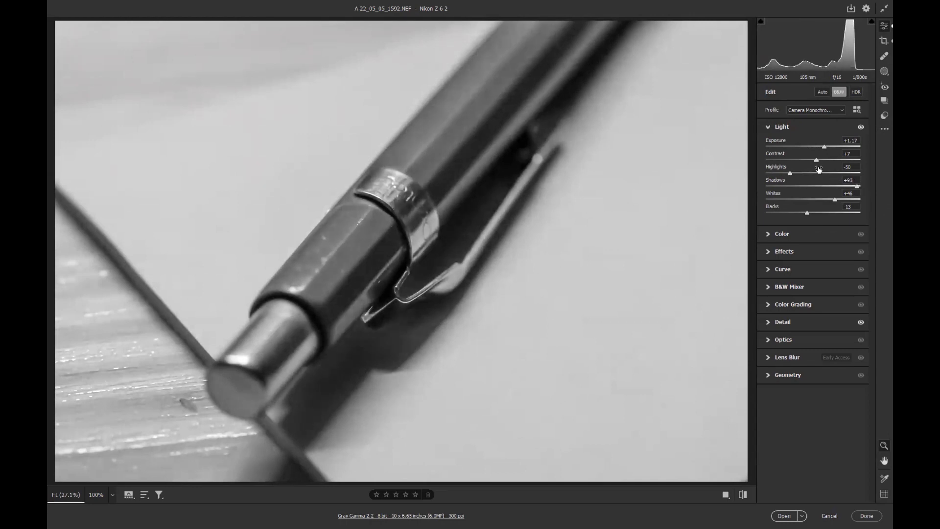
pyautogui.moveTo(817, 162)
pyautogui.mouseDown()
pyautogui.moveTo(806, 162)
pyautogui.moveTo(820, 160)
pyautogui.mouseUp()
# Lower the luminance noise reduction to 68 and its Detail to 56
pyautogui.click(827, 321)
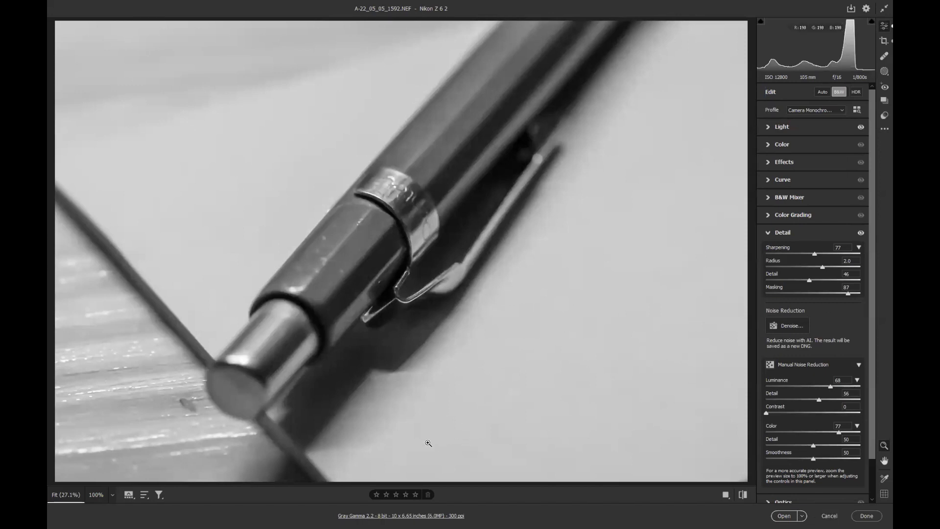
# Remove the dark blemish on the wood beside the pen's end using Content-Aware Remove at size 12
pyautogui.click(884, 57)
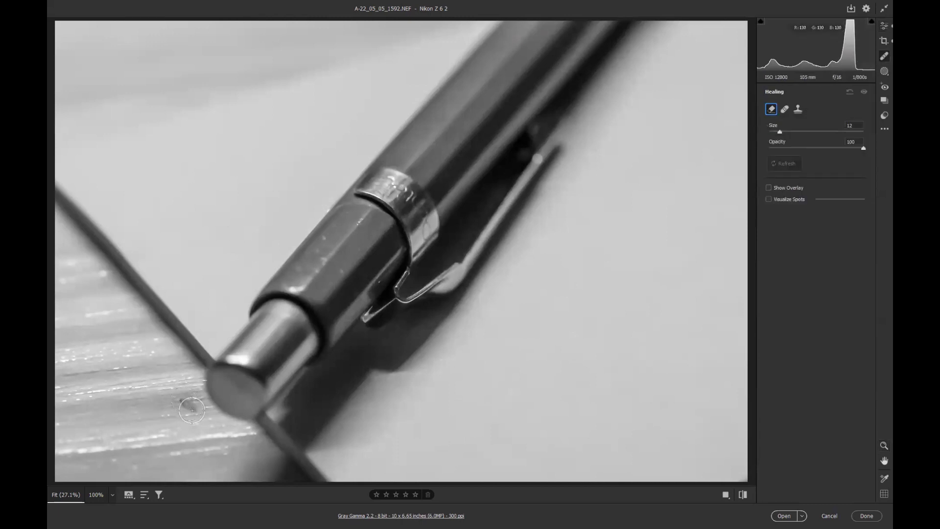
pyautogui.moveTo(183, 398); pyautogui.dragTo(194, 414)
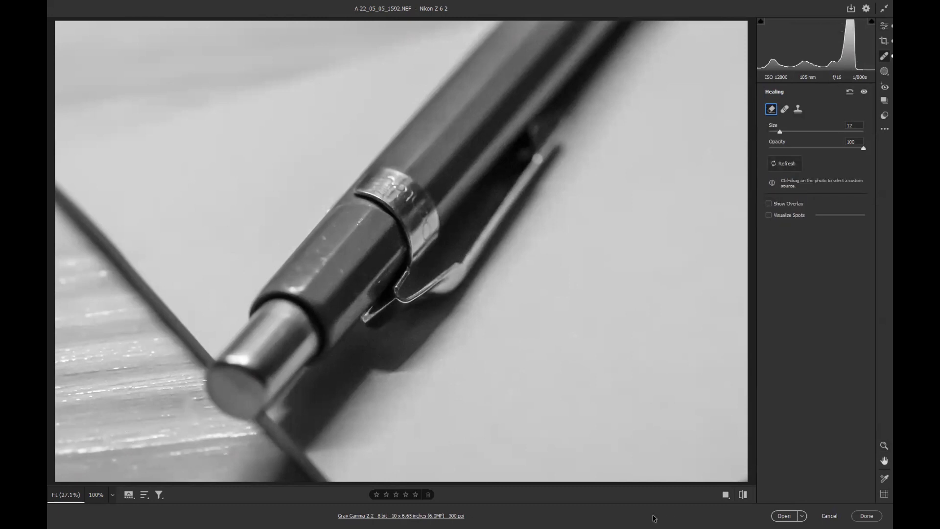
# Switch between the Heal, Clone and Content-Aware Remove modes to compare their options
pyautogui.click(785, 109)
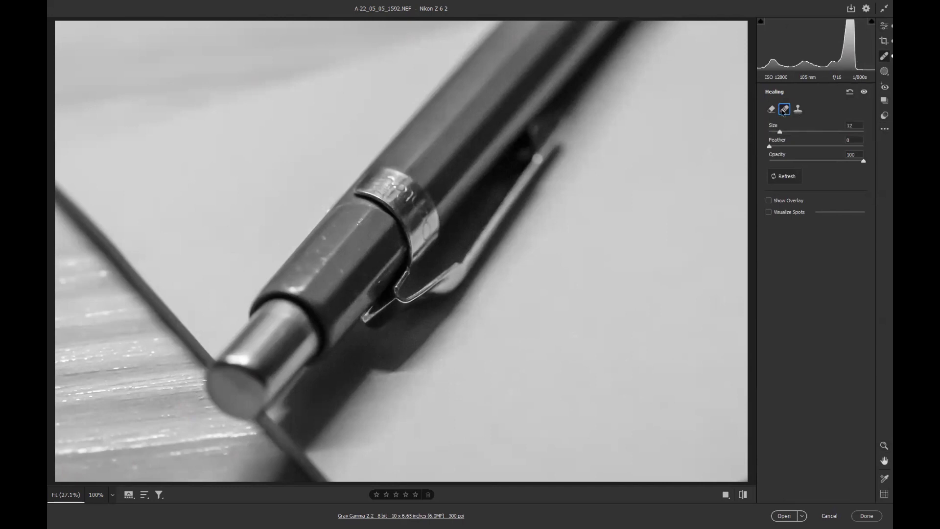
pyautogui.click(797, 111)
pyautogui.click(772, 110)
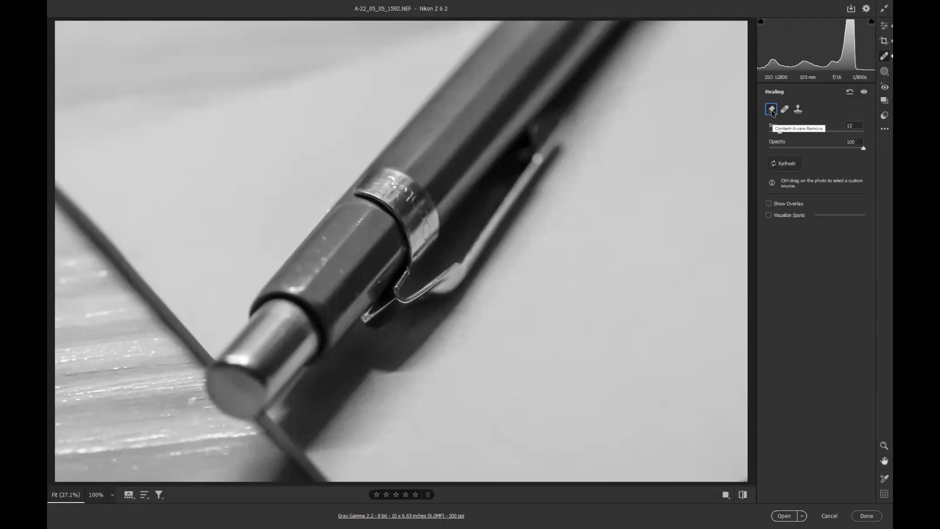
pyautogui.click(784, 110)
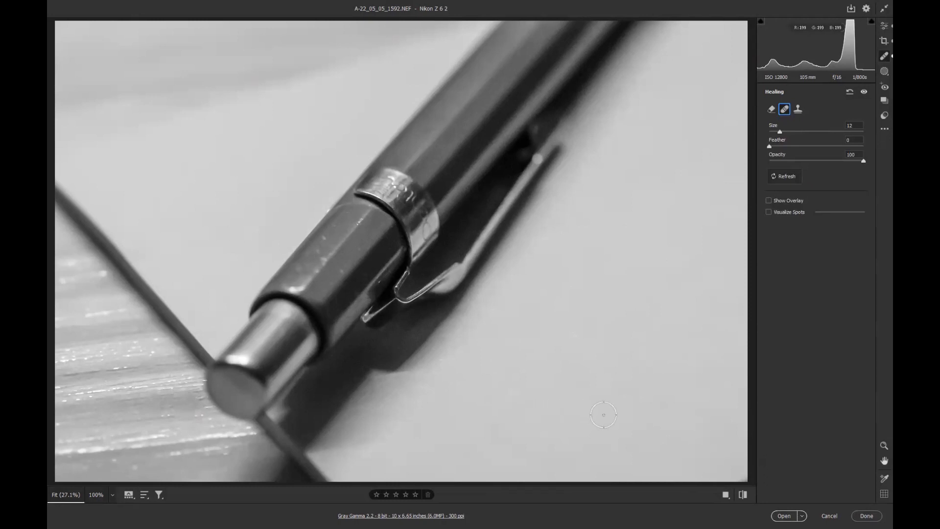
# Finish the pen photo and open the birch bark photo IMG_0228.DNG from Bridge for raw editing
pyautogui.click(866, 517)
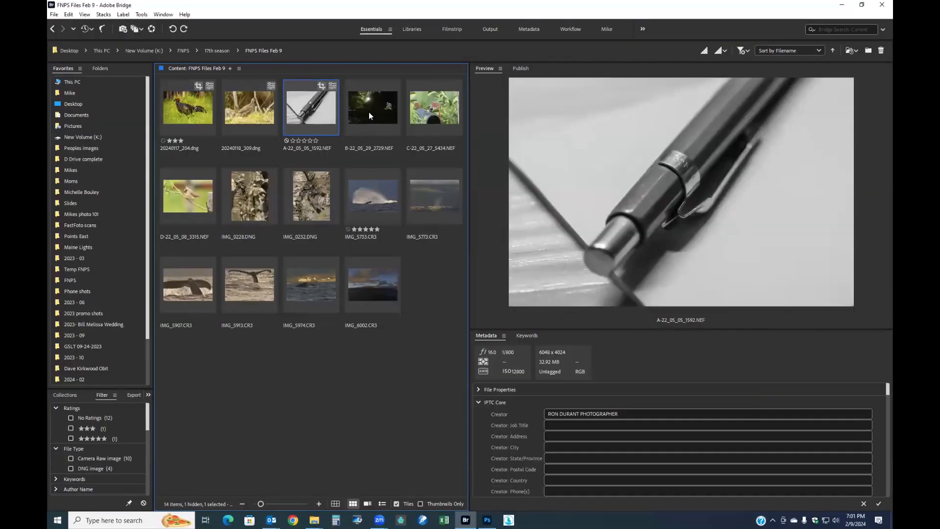
pyautogui.click(254, 217)
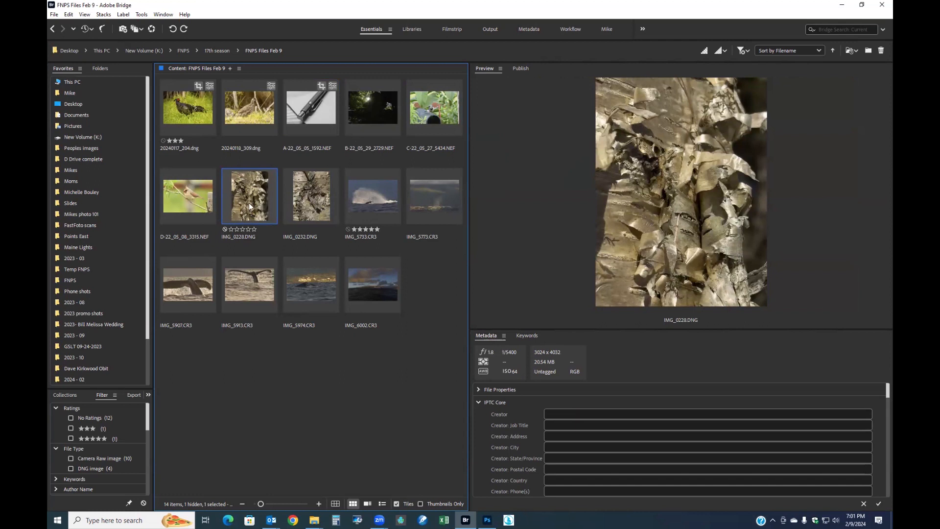
pyautogui.click(304, 203)
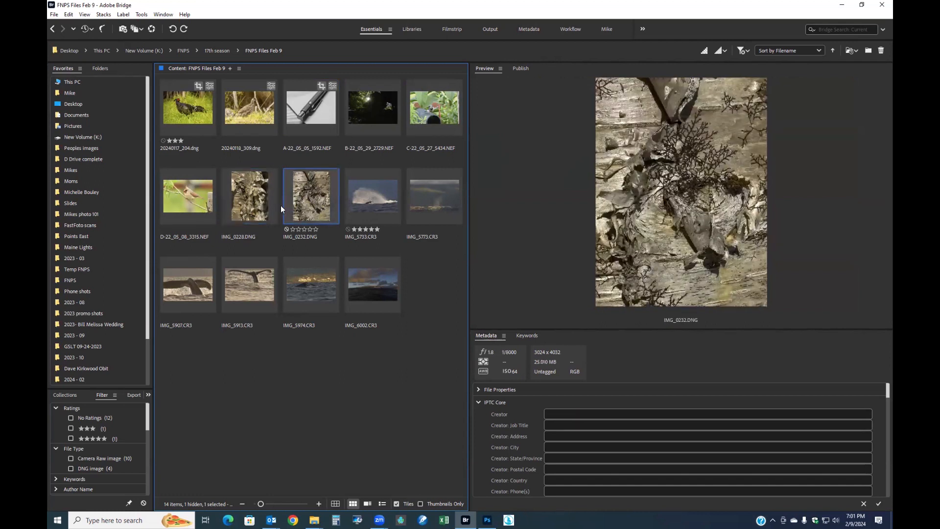
pyautogui.click(246, 196)
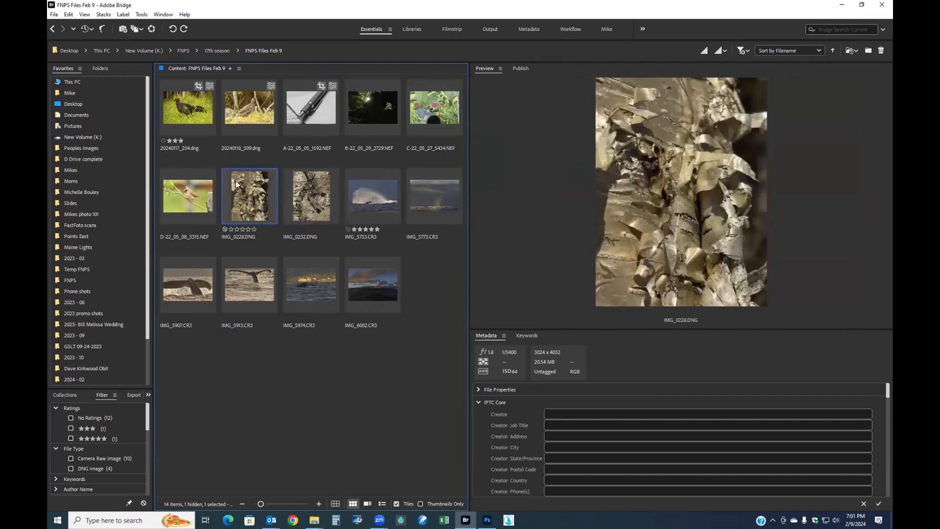
pyautogui.doubleClick(256, 198)
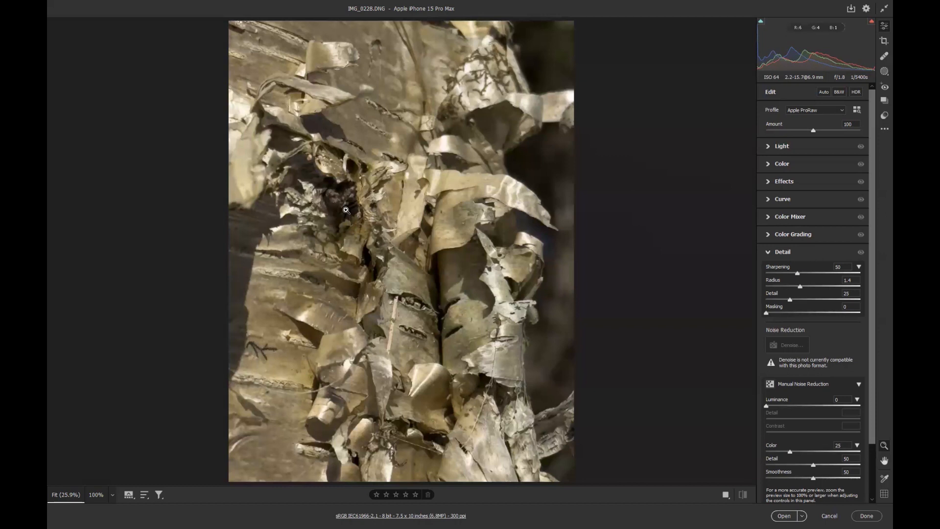
# Change the bark photo's profile to Adobe Standard and apply automatic tone
pyautogui.moveTo(344, 206); pyautogui.dragTo(400, 263)
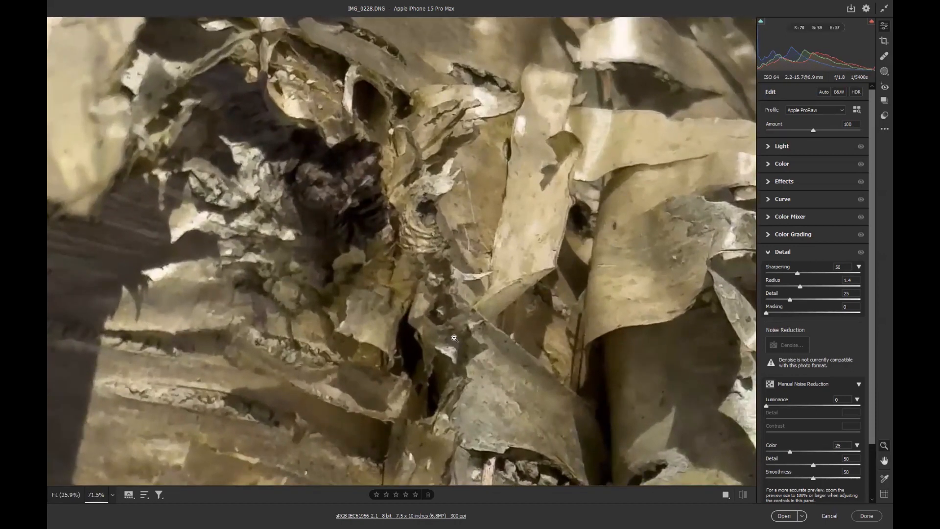
pyautogui.moveTo(489, 346); pyautogui.dragTo(398, 322)
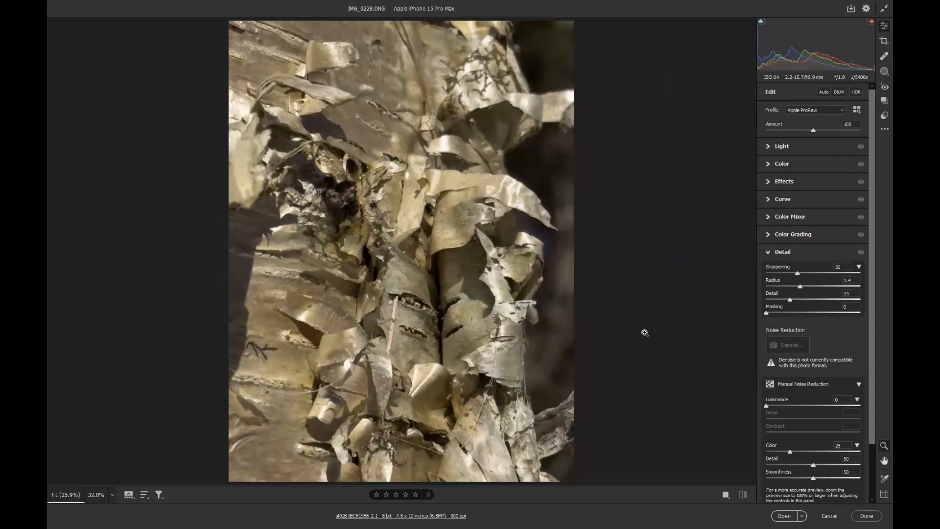
pyautogui.click(823, 92)
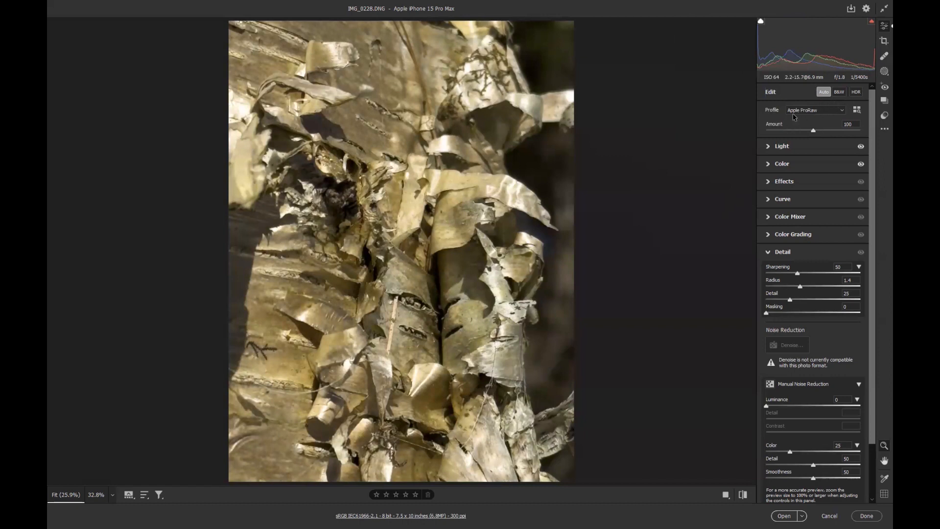
pyautogui.click(841, 110)
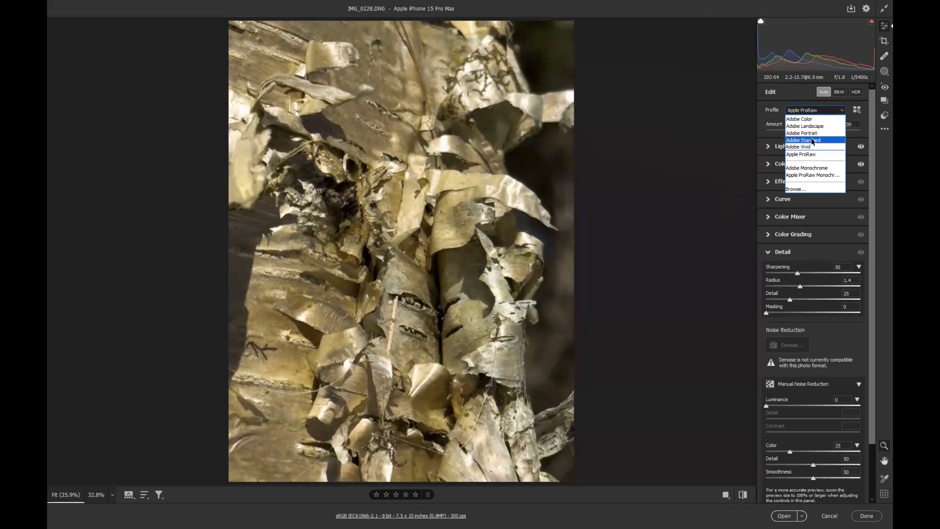
pyautogui.click(812, 140)
pyautogui.click(824, 93)
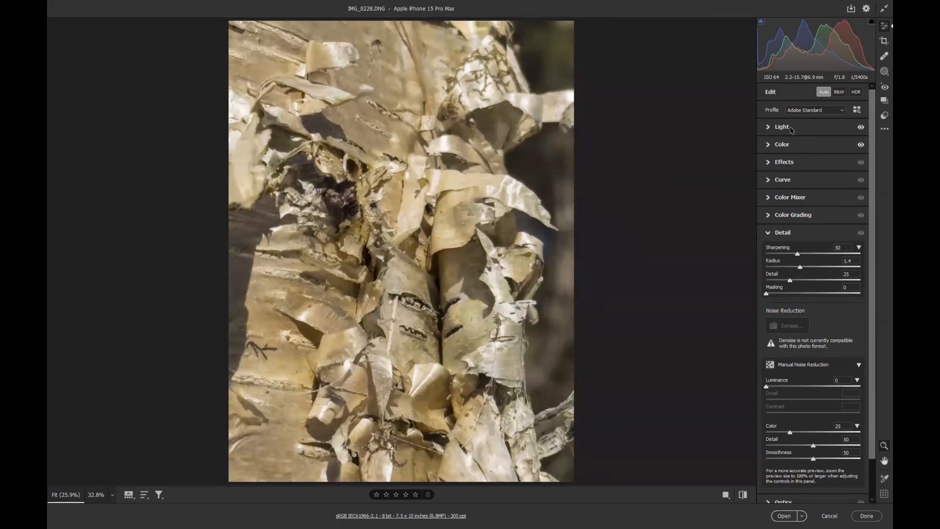
pyautogui.click(791, 127)
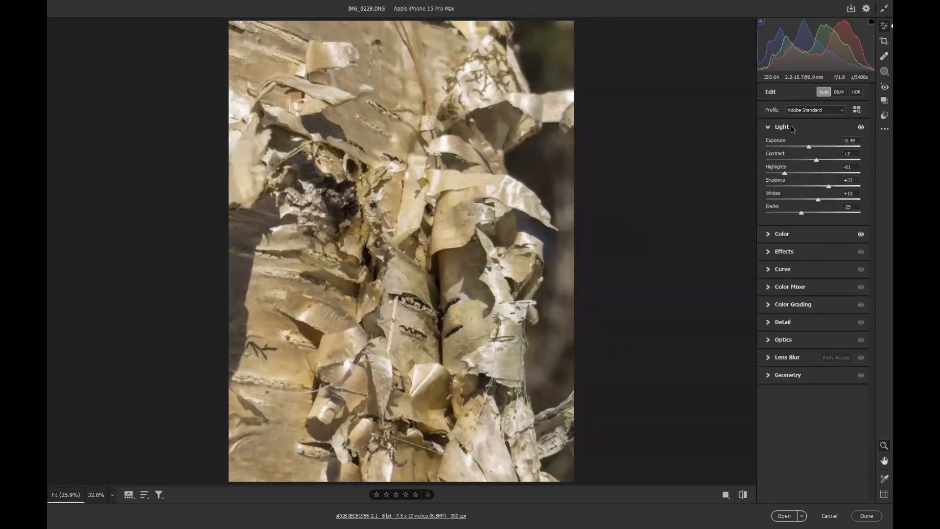
pyautogui.click(842, 111)
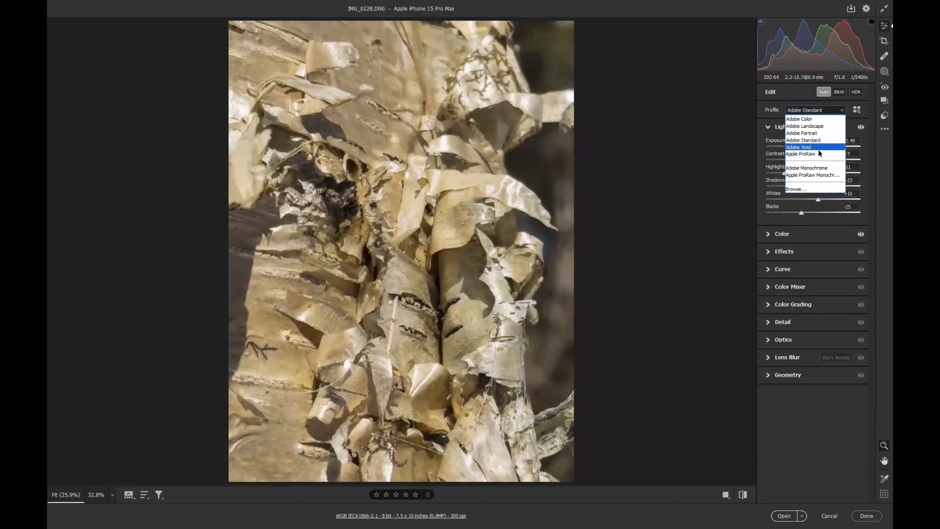
pyautogui.press('Escape')
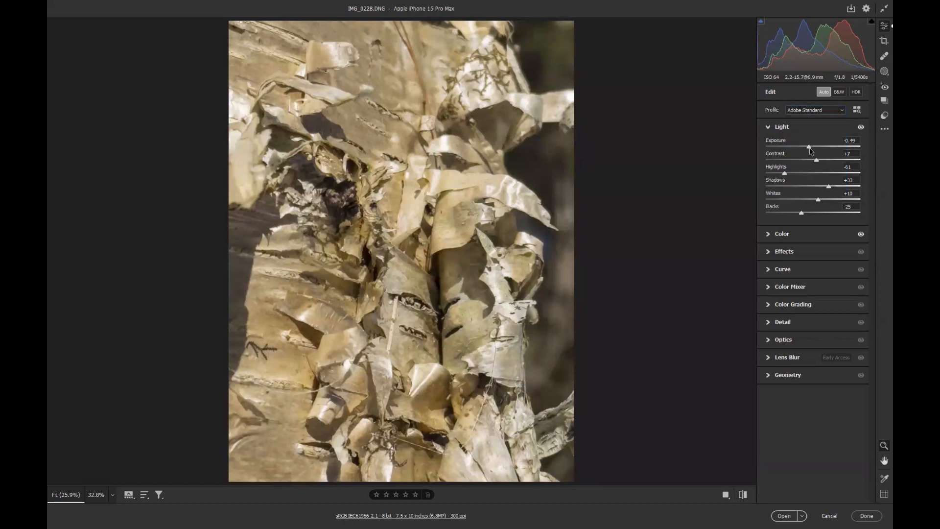
# Set the bark photo's Exposure to -0.35, Highlights to -100, Whites to -7 and Contrast to +28
pyautogui.moveTo(810, 148); pyautogui.dragTo(765, 173)
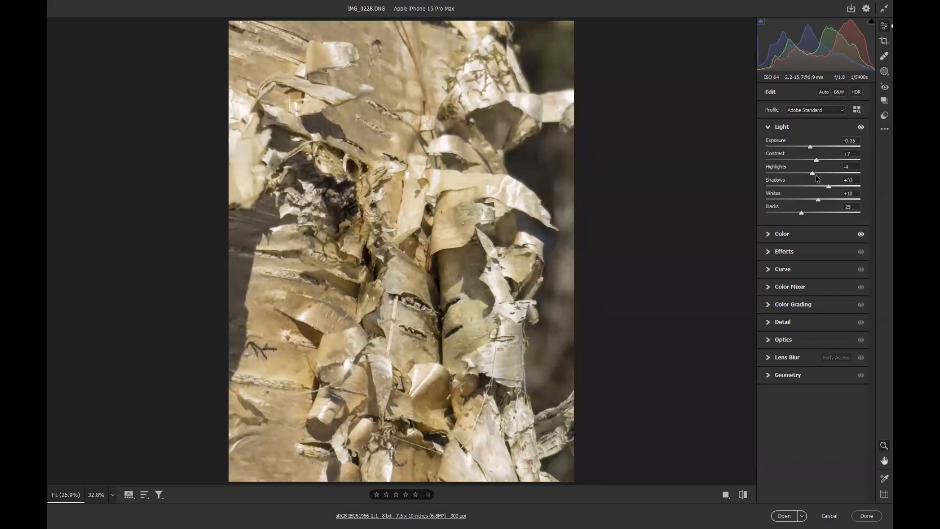
pyautogui.click(444, 209)
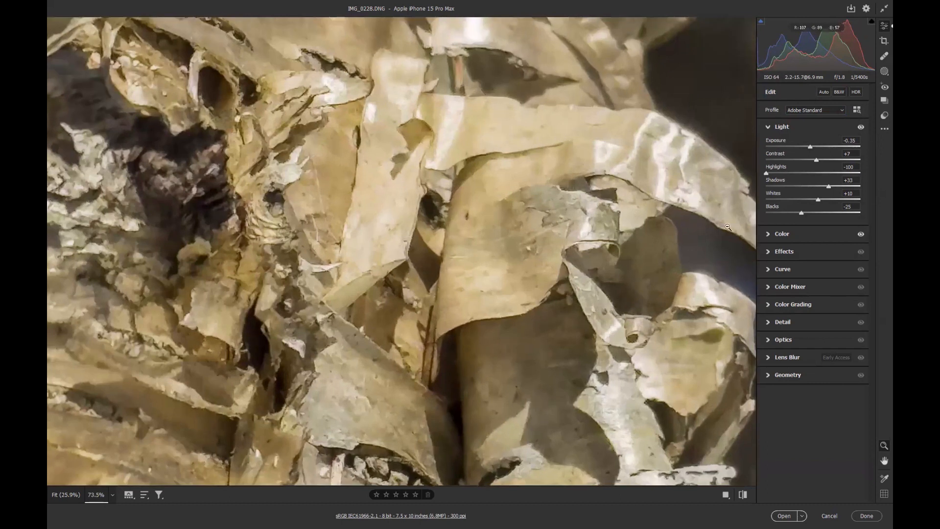
pyautogui.moveTo(767, 173)
pyautogui.mouseDown()
pyautogui.moveTo(859, 173)
pyautogui.moveTo(765, 174)
pyautogui.mouseUp()
pyautogui.moveTo(819, 201); pyautogui.dragTo(810, 201)
pyautogui.moveTo(470, 199); pyautogui.dragTo(394, 202)
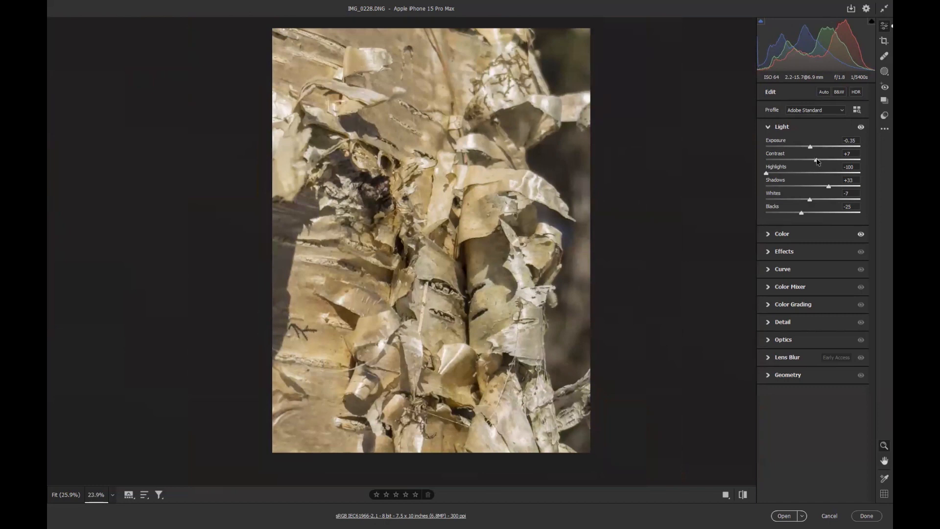
pyautogui.moveTo(817, 161); pyautogui.dragTo(826, 161)
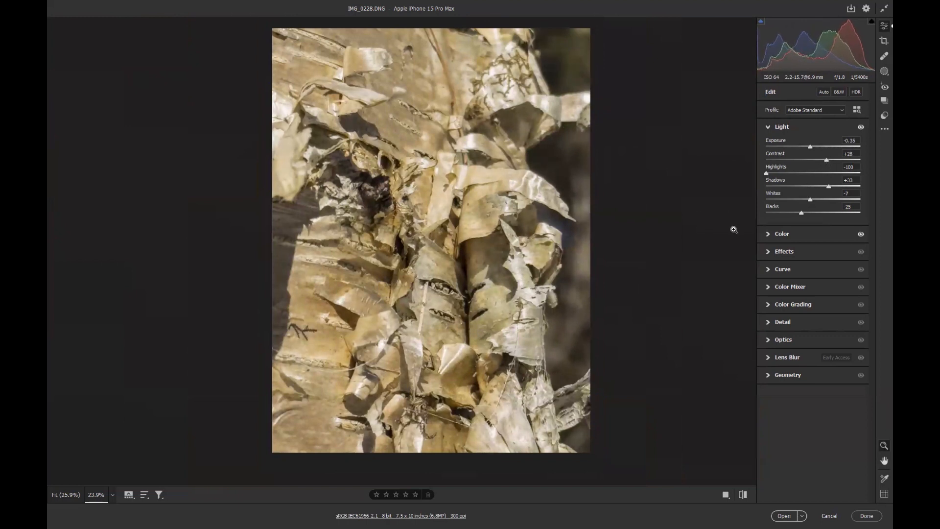
# Add a vignette of -22 and Dehaze of +21, and reduce the Contrast to +15
pyautogui.click(784, 252)
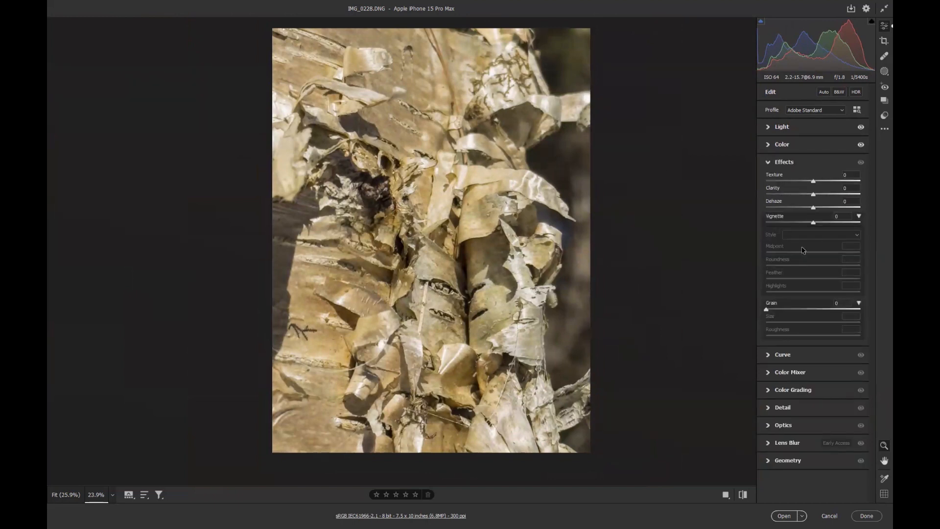
pyautogui.moveTo(812, 223)
pyautogui.mouseDown()
pyautogui.moveTo(801, 225)
pyautogui.moveTo(826, 210)
pyautogui.mouseUp()
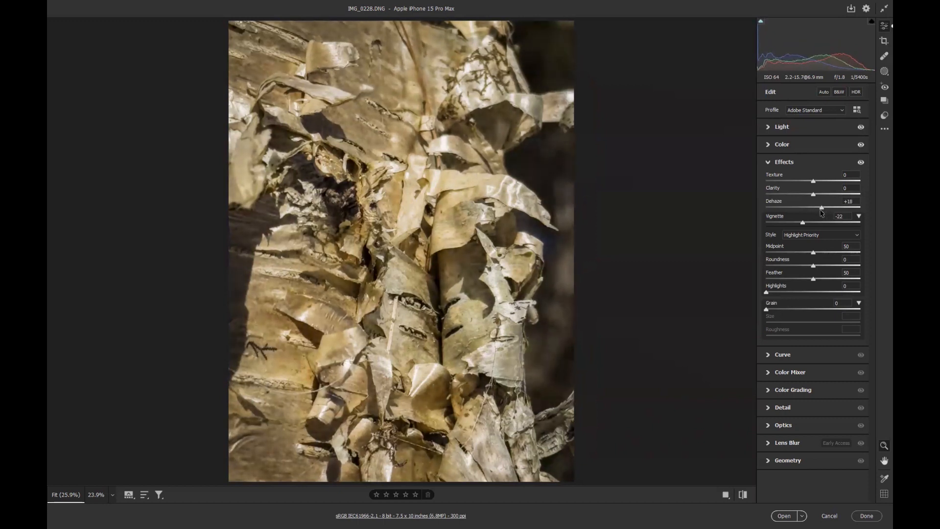
pyautogui.moveTo(827, 211); pyautogui.dragTo(823, 211)
pyautogui.click(787, 127)
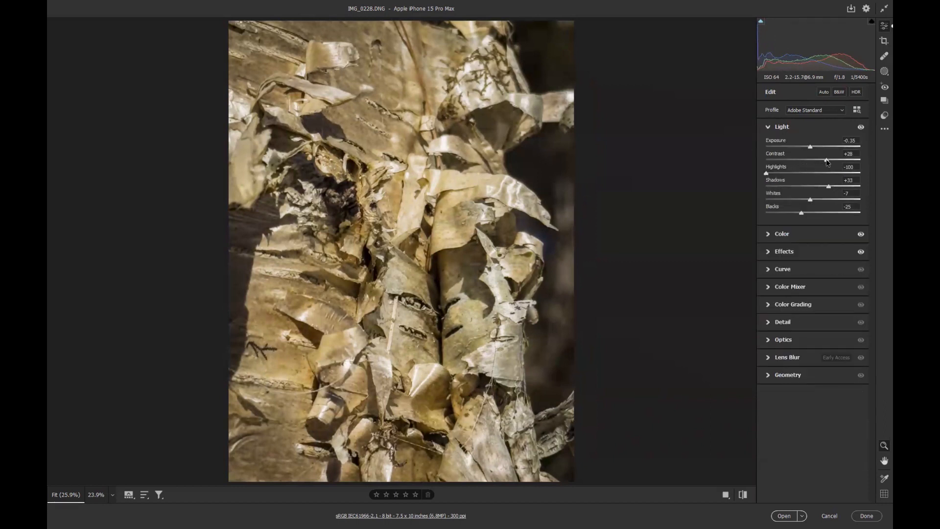
pyautogui.moveTo(826, 161)
pyautogui.mouseDown()
pyautogui.moveTo(813, 161)
pyautogui.moveTo(823, 161)
pyautogui.mouseUp()
# Try the Cloudy white balance on the bark photo, and set it to Daylight instead
pyautogui.click(787, 239)
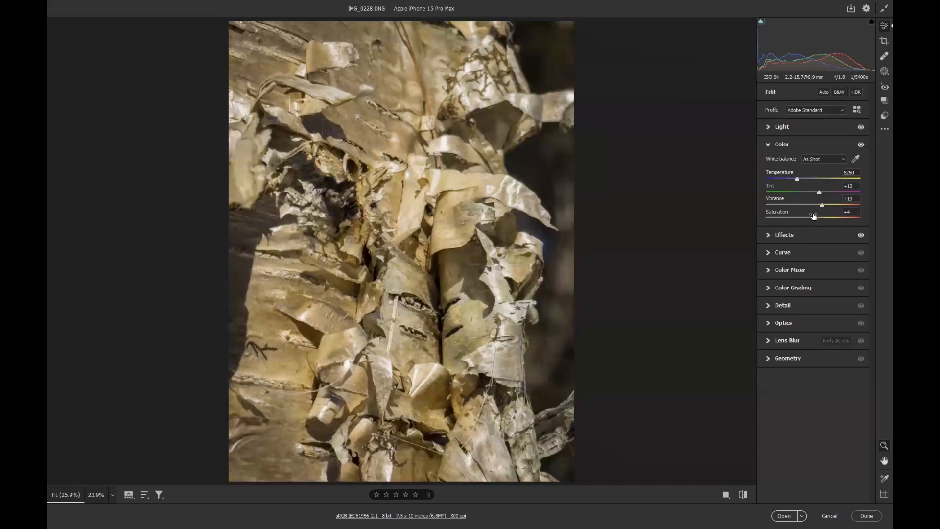
pyautogui.click(842, 160)
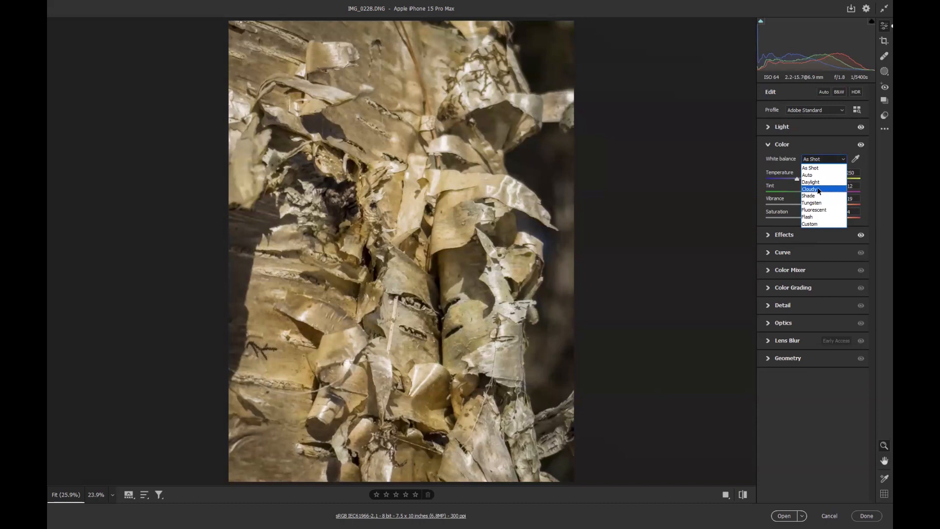
pyautogui.click(818, 189)
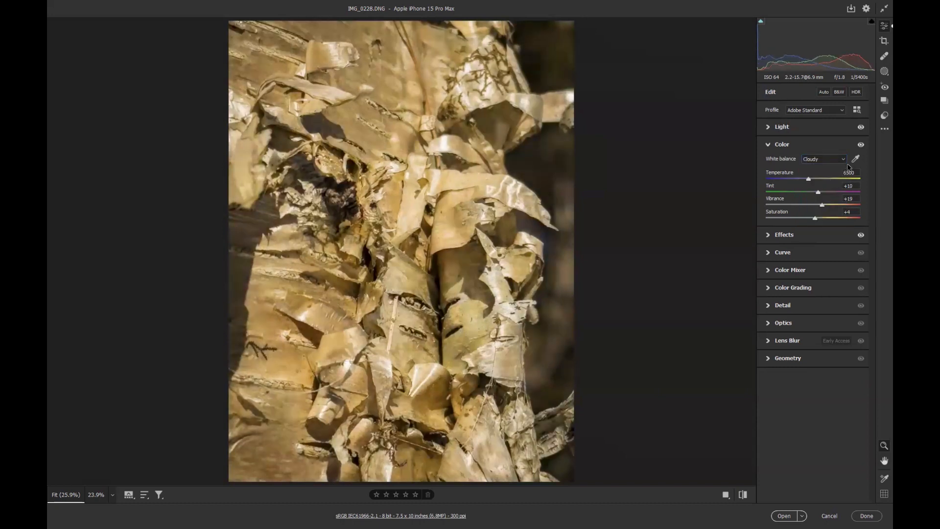
pyautogui.click(845, 161)
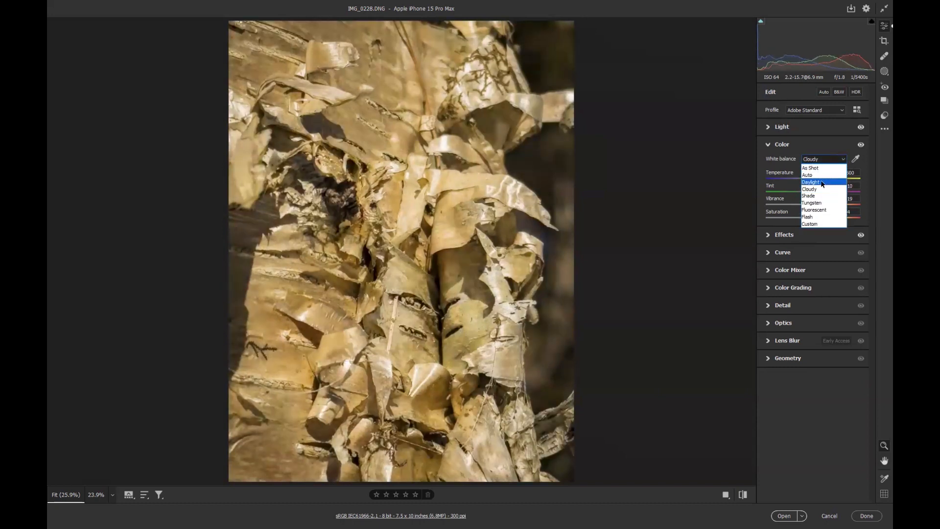
pyautogui.click(821, 182)
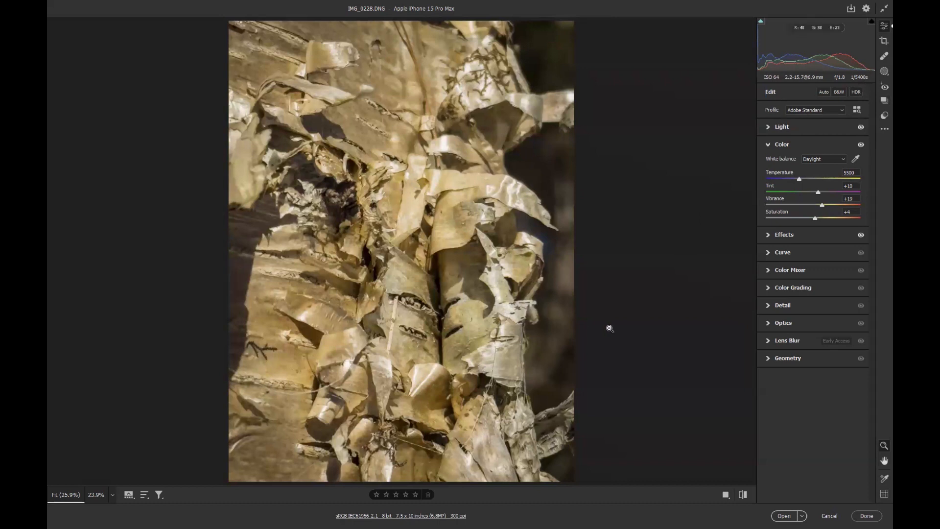
# Set the sharpening Masking to 51 and Luminance noise reduction to 21, and increase the Sharpening amount and its Detail
pyautogui.click(782, 306)
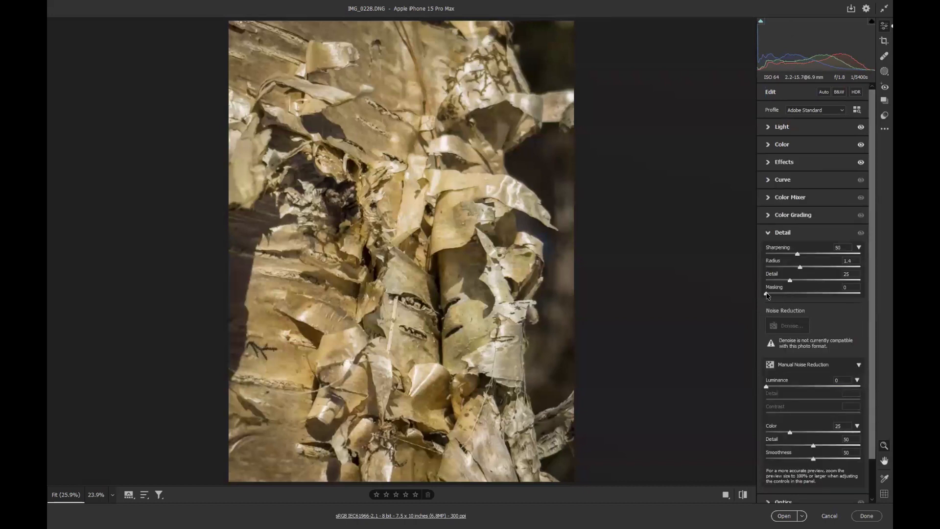
pyautogui.moveTo(766, 295); pyautogui.dragTo(819, 305)
pyautogui.moveTo(766, 386); pyautogui.dragTo(787, 389)
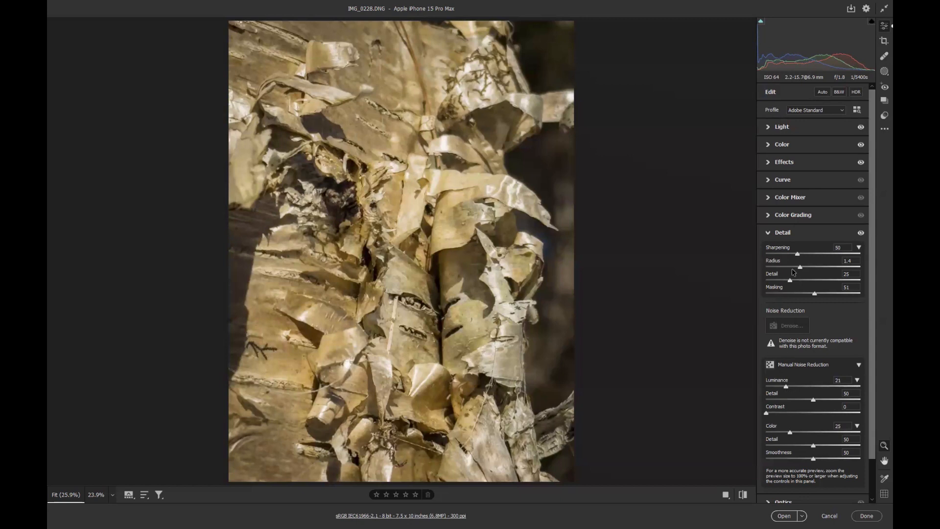
pyautogui.moveTo(797, 254); pyautogui.dragTo(822, 260)
pyautogui.moveTo(824, 280); pyautogui.dragTo(804, 281)
# Increase the bark photo's Contrast slightly and raise Dehaze to about +50
pyautogui.click(791, 128)
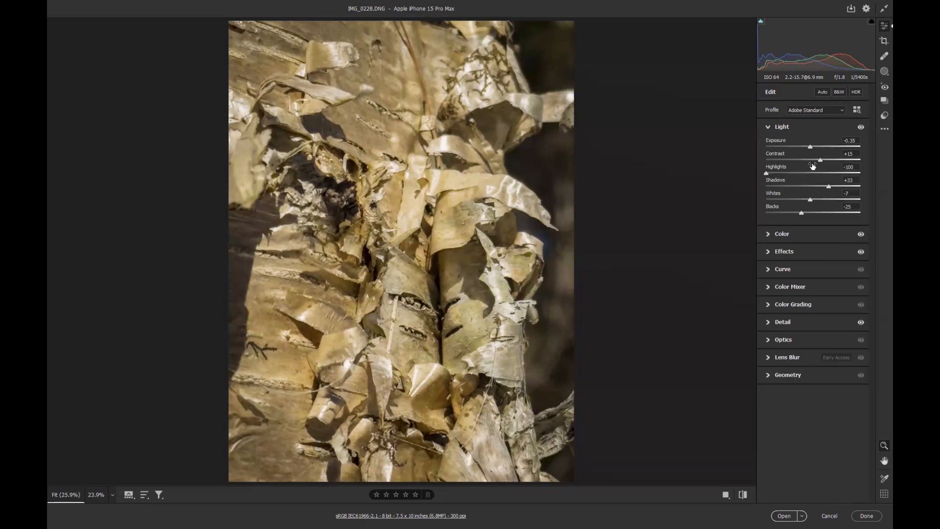
pyautogui.moveTo(821, 162)
pyautogui.mouseDown()
pyautogui.moveTo(835, 163)
pyautogui.moveTo(826, 165)
pyautogui.mouseUp()
pyautogui.click(799, 252)
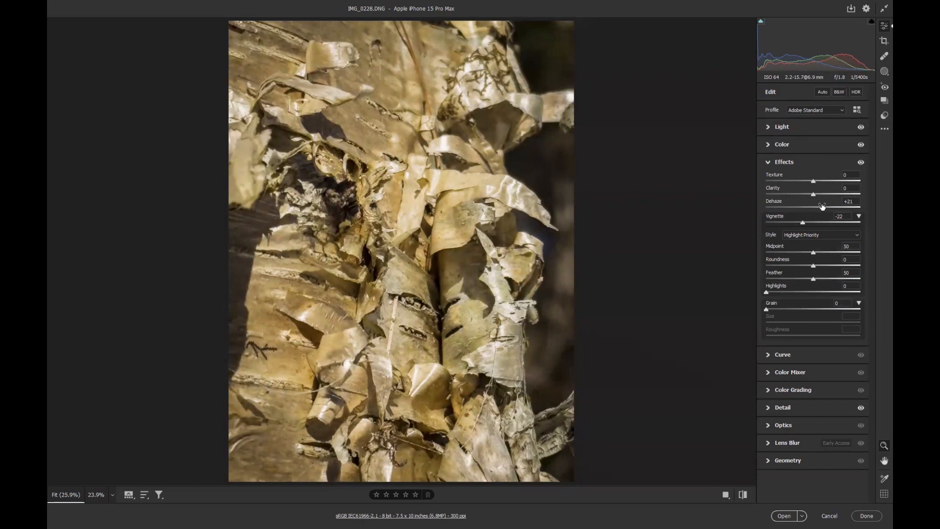
pyautogui.moveTo(823, 207); pyautogui.dragTo(827, 208)
pyautogui.moveTo(831, 208); pyautogui.dragTo(838, 207)
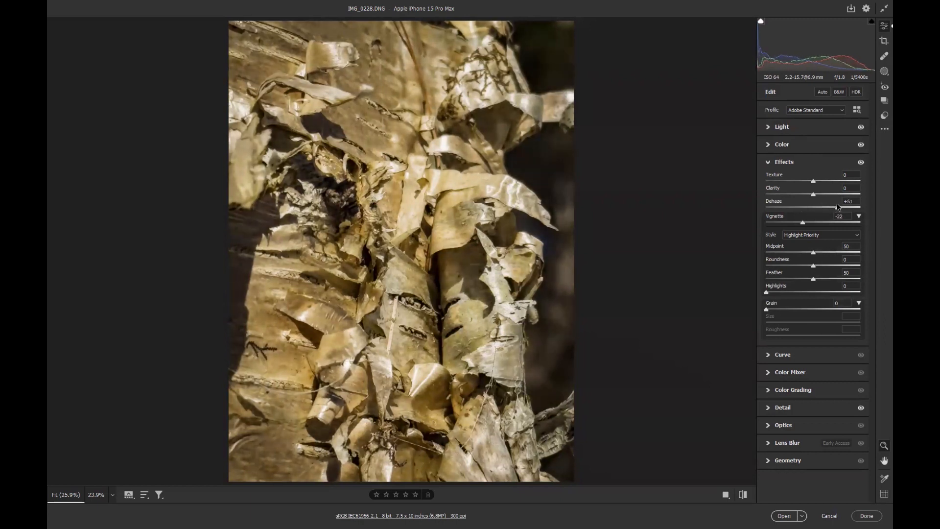
# Raise the bark photo's Shadows to +73 and compare the edit with the original version
pyautogui.click(795, 127)
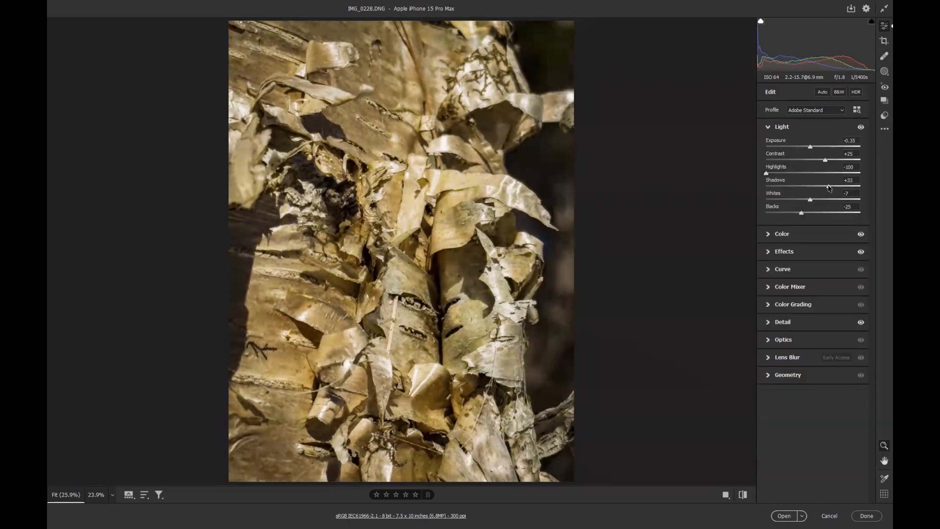
pyautogui.moveTo(834, 186); pyautogui.dragTo(847, 188)
pyautogui.click(743, 495)
pyautogui.click(743, 496)
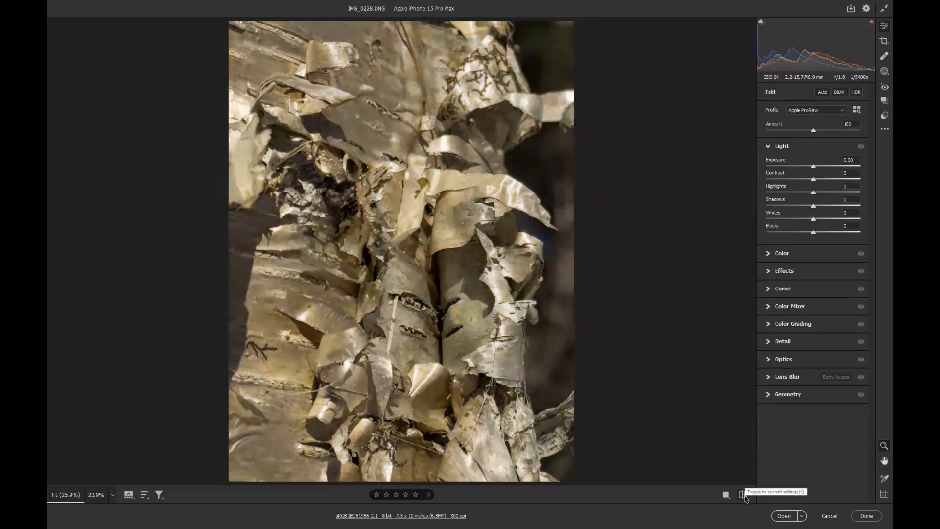
pyautogui.click(744, 495)
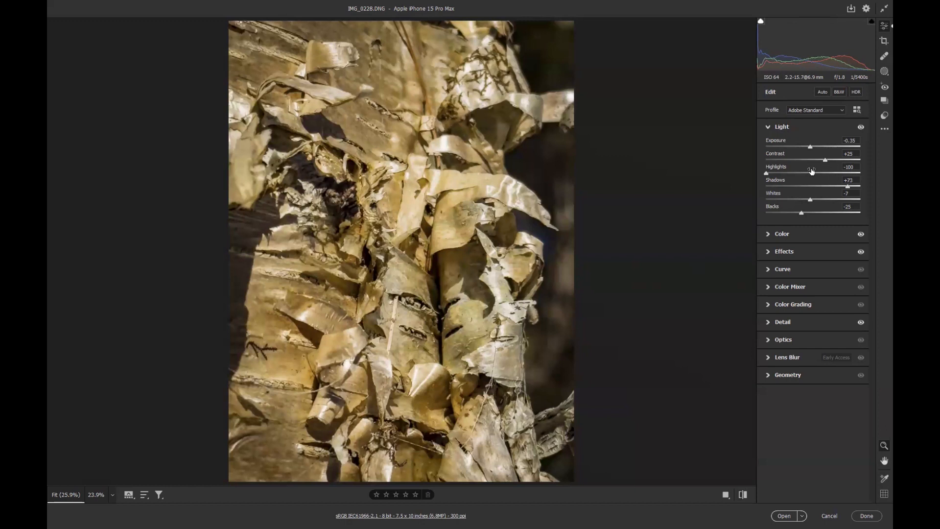
# Lower the Whites to -24 and strengthen the vignette to -26
pyautogui.moveTo(810, 202); pyautogui.dragTo(802, 203)
pyautogui.click(793, 240)
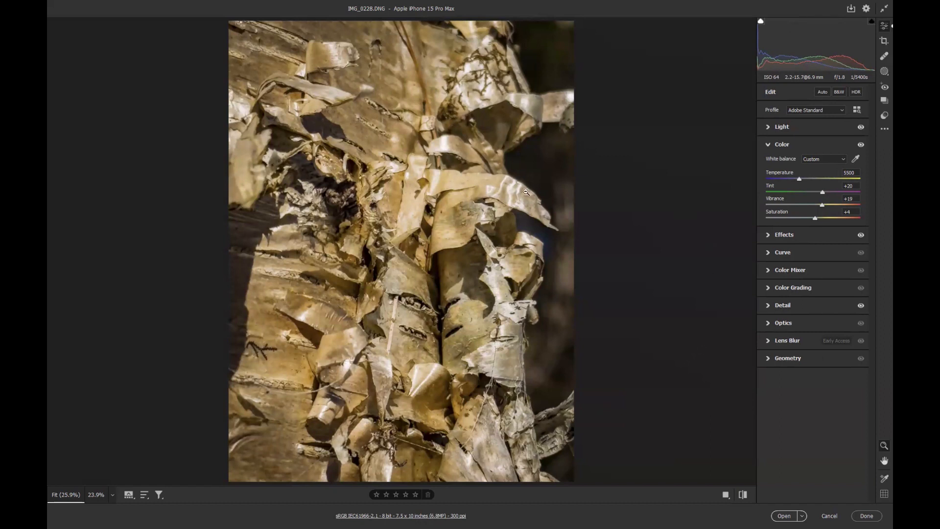
pyautogui.click(789, 237)
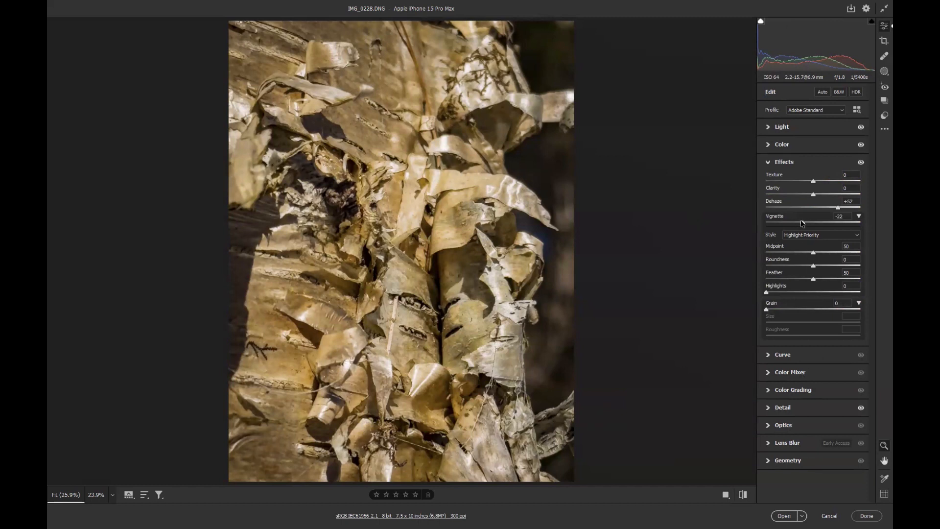
pyautogui.moveTo(803, 224); pyautogui.dragTo(800, 224)
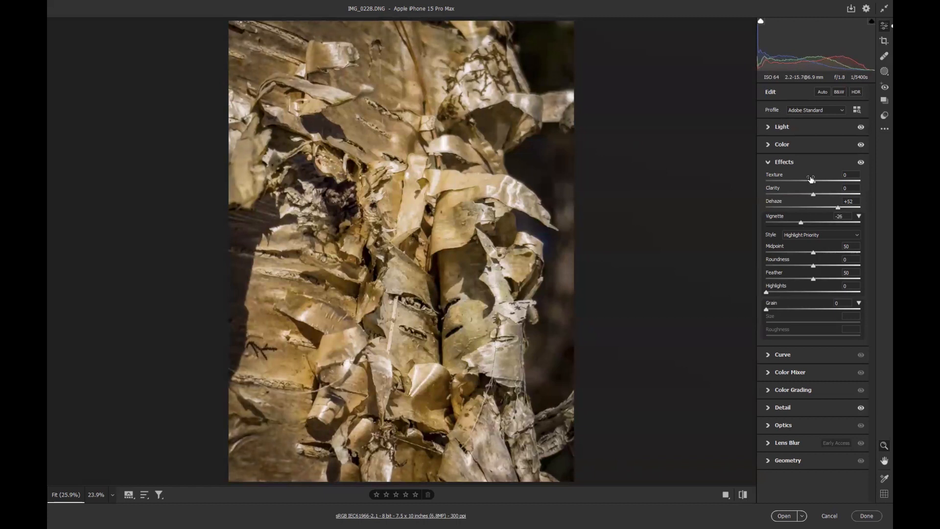
# Set the bark photo's Whites to -80, Contrast to +42 and Exposure to -0.25
pyautogui.click(794, 129)
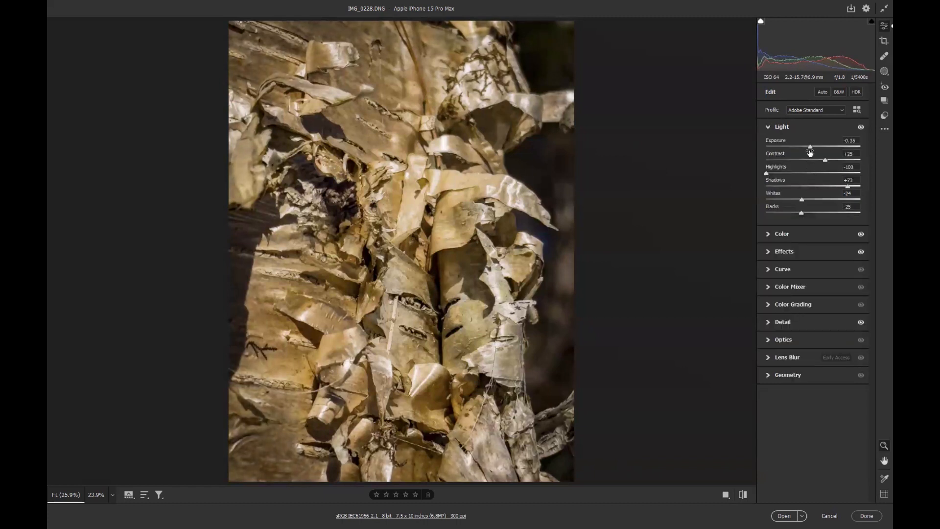
pyautogui.moveTo(810, 147); pyautogui.dragTo(810, 148)
pyautogui.moveTo(803, 201); pyautogui.dragTo(776, 194)
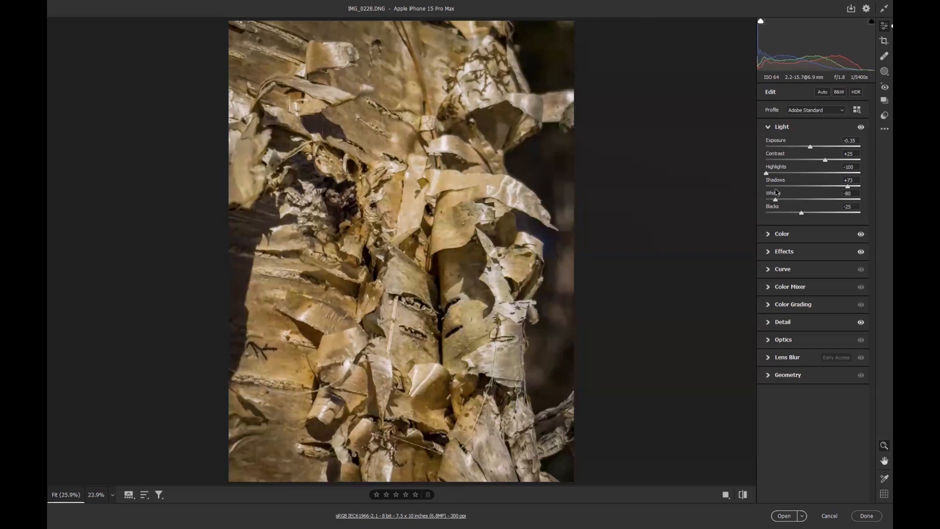
pyautogui.moveTo(826, 162); pyautogui.dragTo(811, 148)
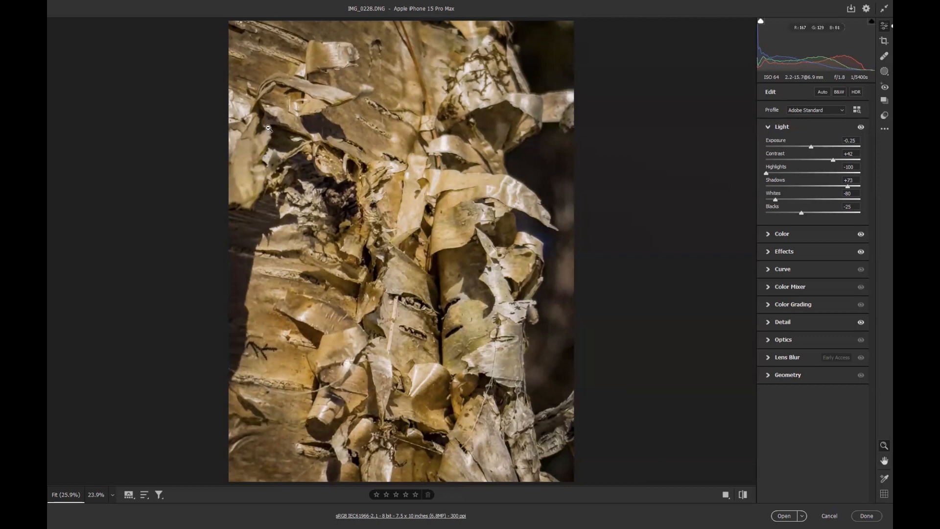
# Try a 16 x 9 crop on the bark photo, testing its orientation and position
pyautogui.click(883, 40)
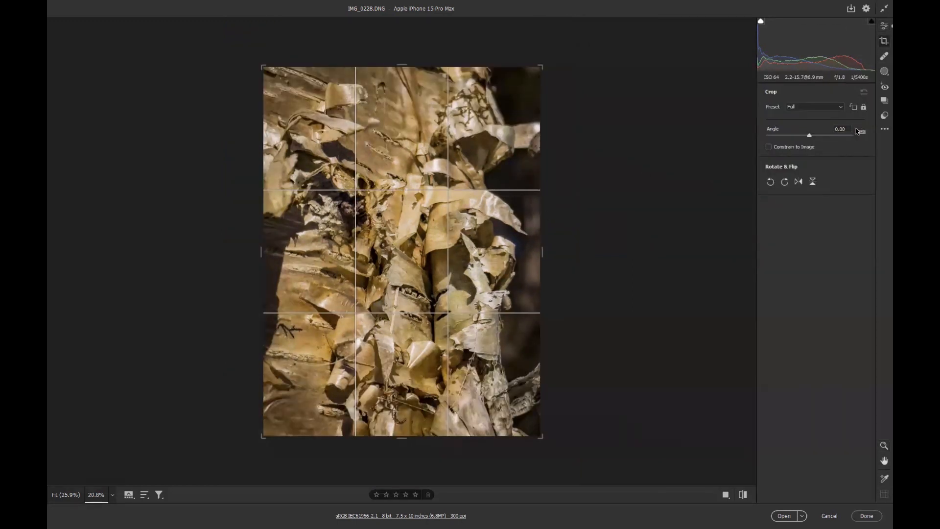
pyautogui.click(840, 109)
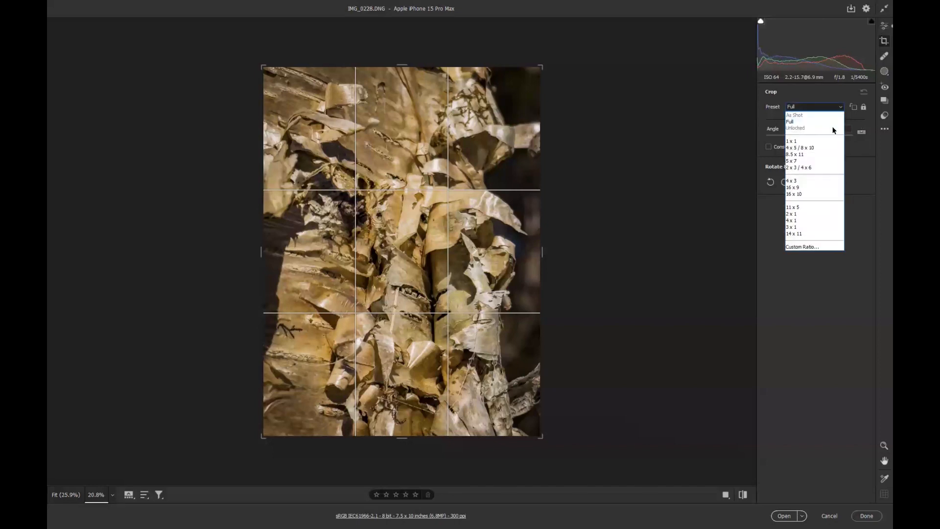
pyautogui.click(807, 188)
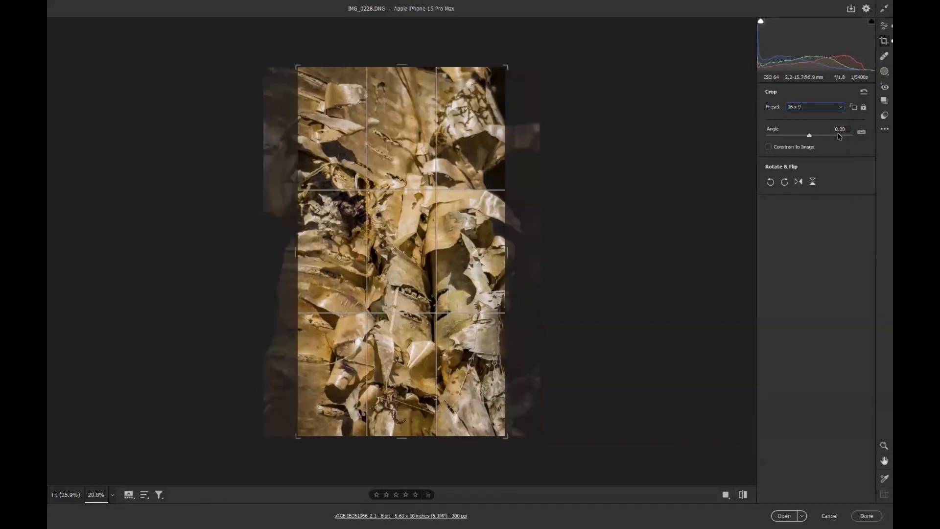
pyautogui.click(855, 108)
pyautogui.click(855, 107)
pyautogui.moveTo(445, 266)
pyautogui.mouseDown()
pyautogui.moveTo(454, 264)
pyautogui.moveTo(444, 261)
pyautogui.mouseUp()
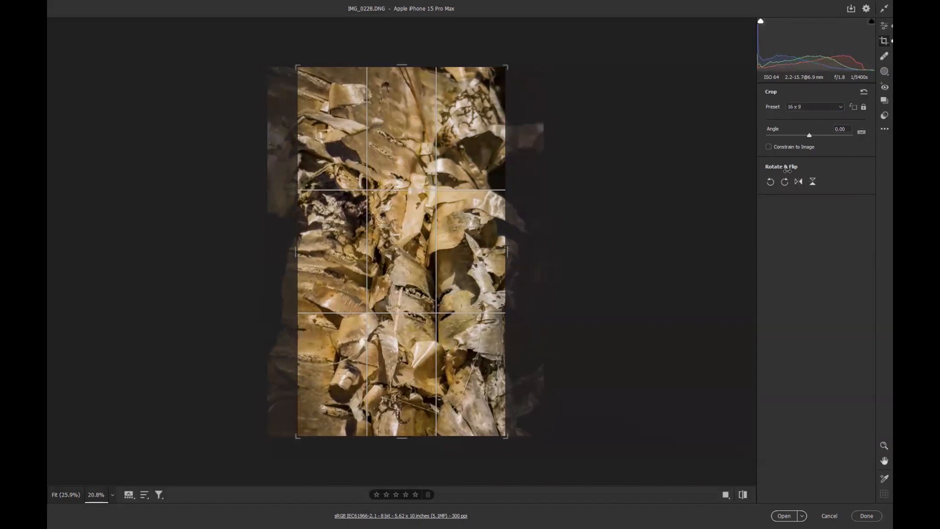
# Crop the bark photo to 16 x 10 in portrait orientation at full height, shifted to include more of the dark background beside the trunk
pyautogui.click(839, 108)
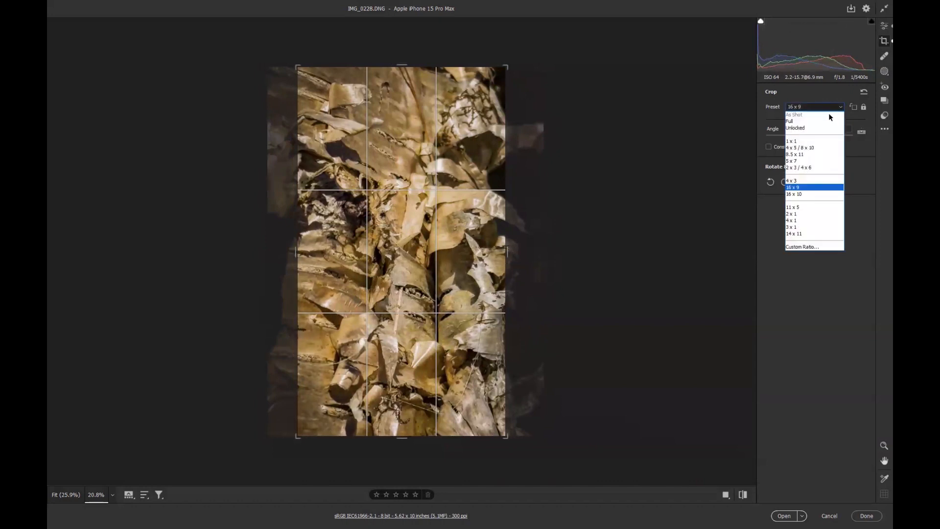
pyautogui.click(797, 193)
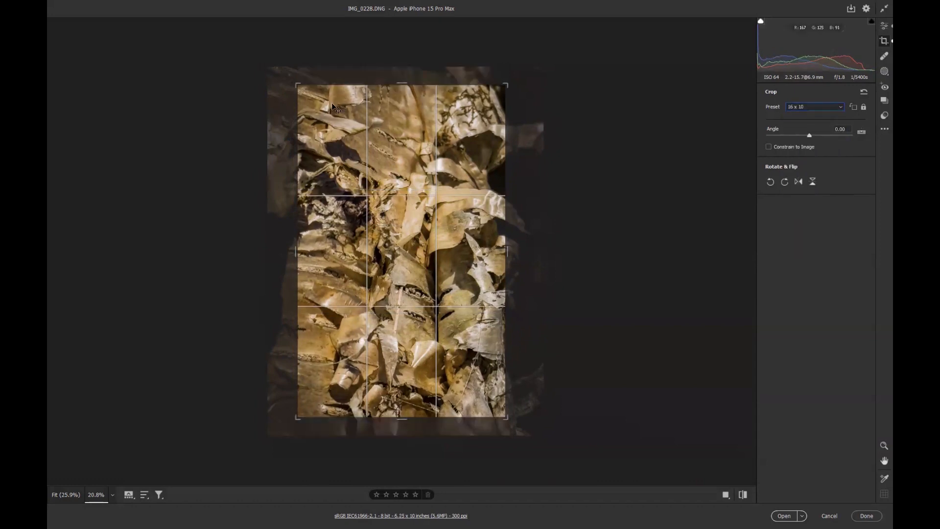
pyautogui.moveTo(297, 84); pyautogui.dragTo(291, 69)
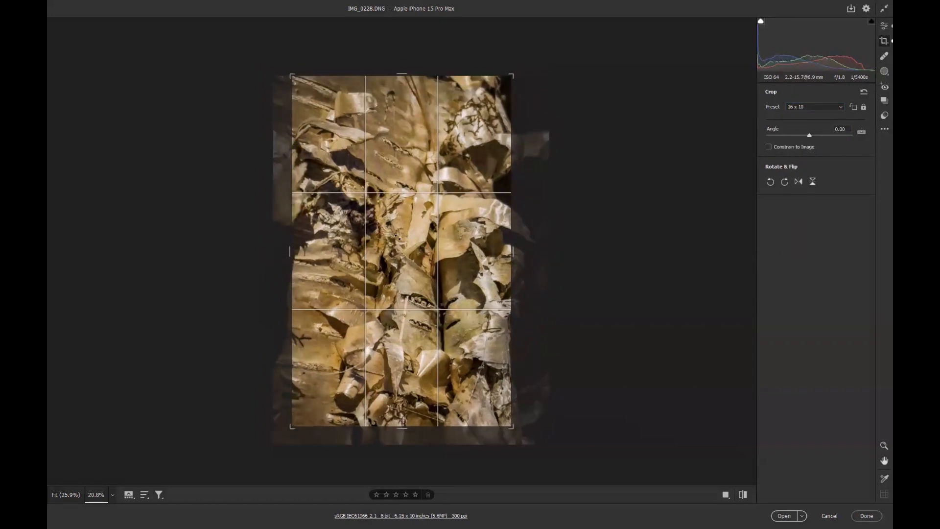
pyautogui.moveTo(512, 426); pyautogui.dragTo(522, 445)
pyautogui.moveTo(465, 267)
pyautogui.mouseDown()
pyautogui.moveTo(443, 267)
pyautogui.moveTo(451, 268)
pyautogui.mouseUp()
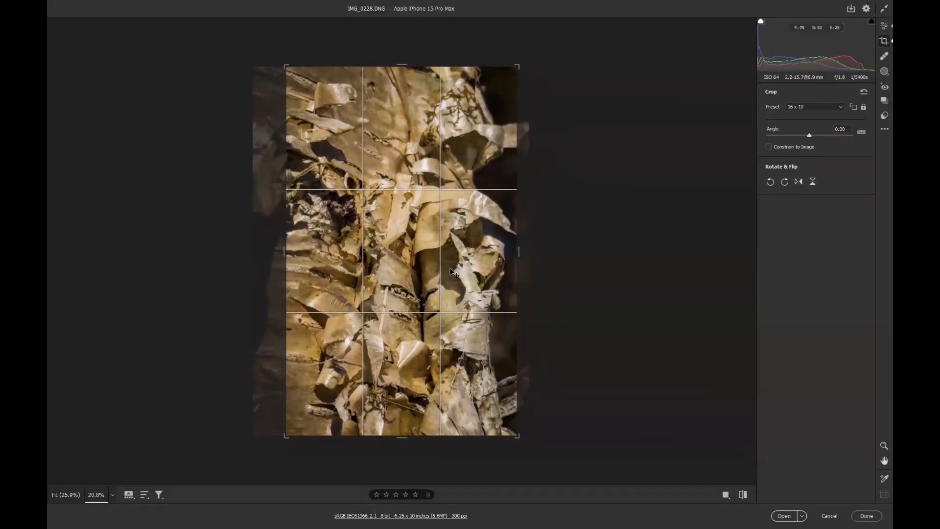
pyautogui.press('Return')
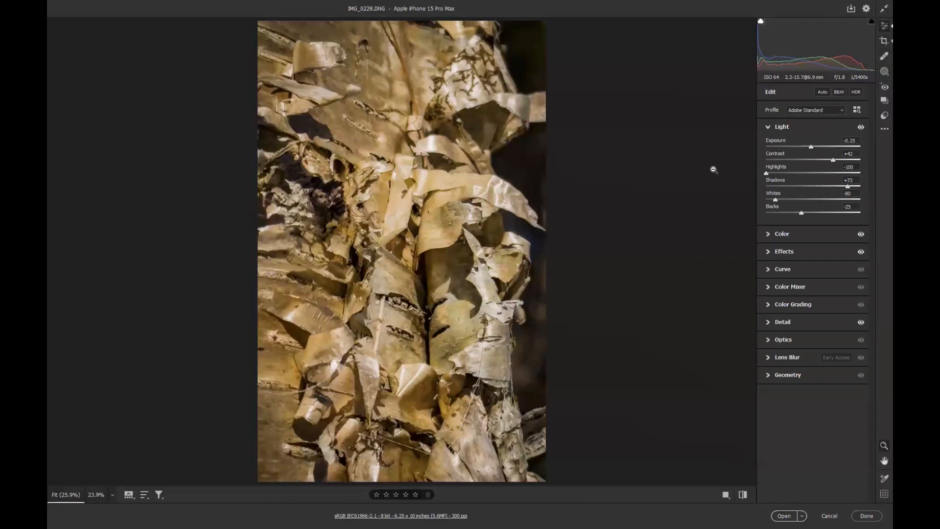
pyautogui.click(883, 41)
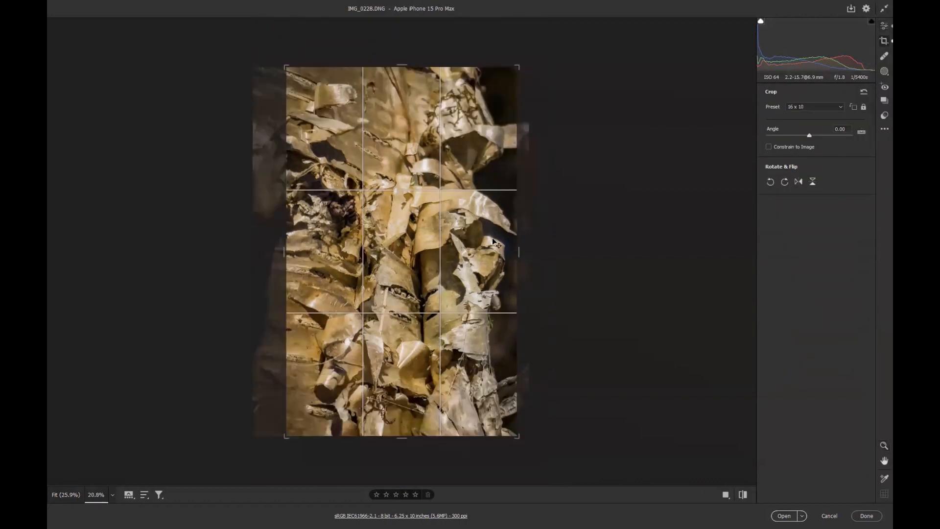
pyautogui.moveTo(438, 269); pyautogui.dragTo(437, 268)
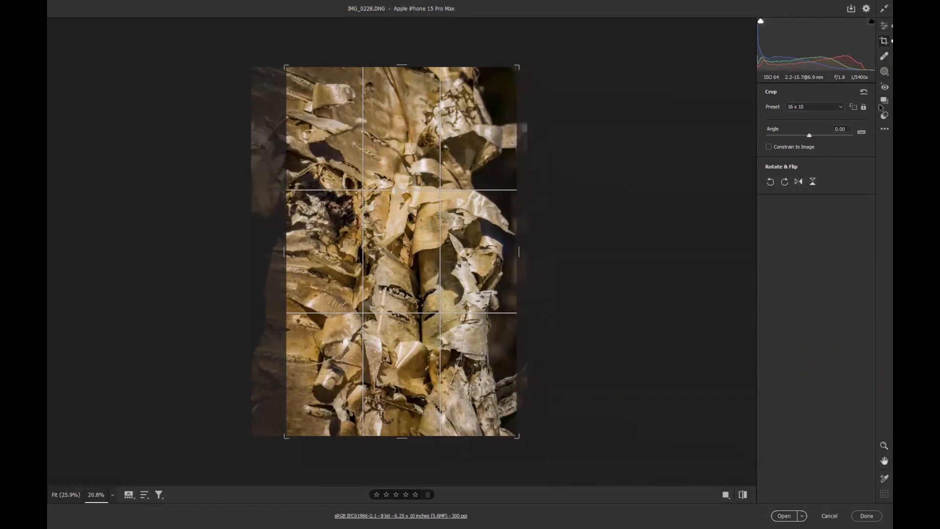
pyautogui.press('z')
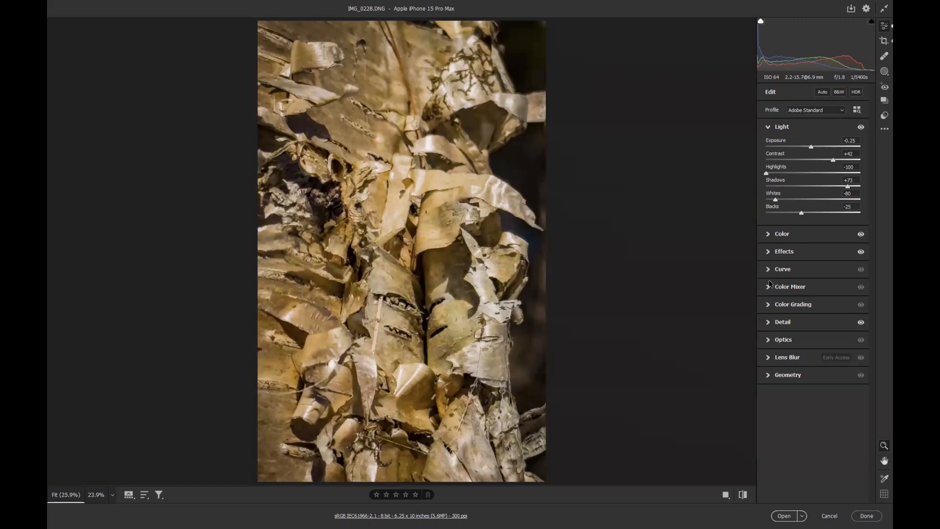
# Fine-tune the bark photo's Vibrance and Saturation and finish its raw edit
pyautogui.click(785, 236)
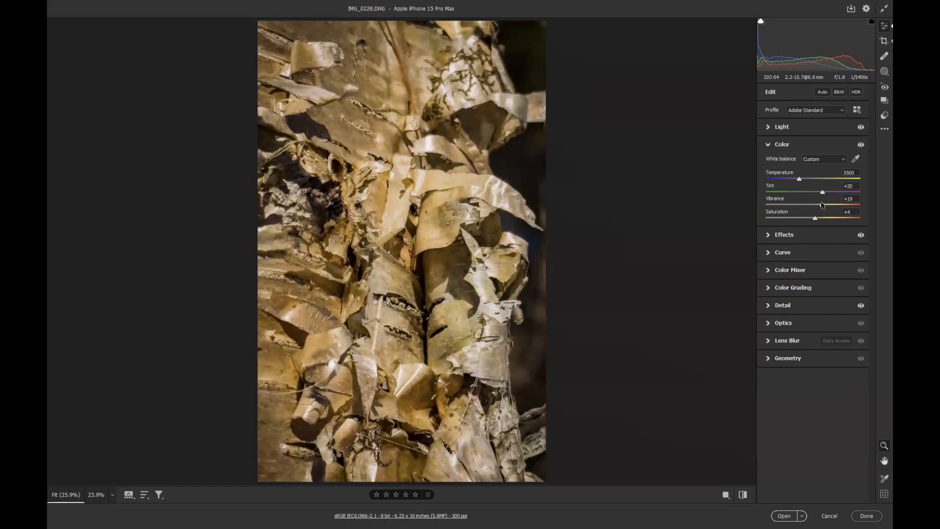
pyautogui.moveTo(829, 205)
pyautogui.mouseDown()
pyautogui.moveTo(837, 205)
pyautogui.moveTo(801, 204)
pyautogui.moveTo(828, 204)
pyautogui.moveTo(802, 221)
pyautogui.moveTo(844, 204)
pyautogui.moveTo(830, 206)
pyautogui.mouseUp()
pyautogui.moveTo(809, 218)
pyautogui.mouseDown()
pyautogui.moveTo(857, 223)
pyautogui.moveTo(773, 217)
pyautogui.moveTo(812, 220)
pyautogui.mouseUp()
pyautogui.click(865, 516)
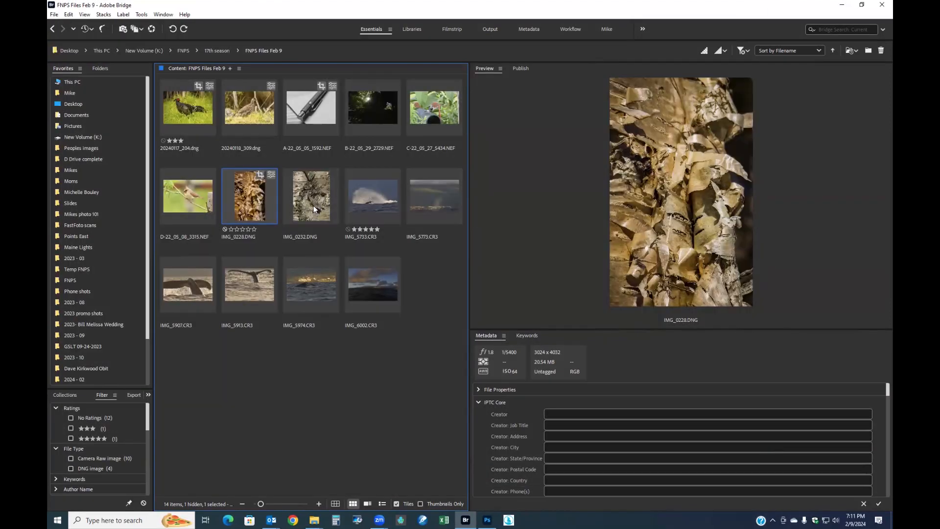
# Preview IMG_0232.DNG and open the whale splash photo IMG_5733.CR3 for raw editing
pyautogui.click(313, 204)
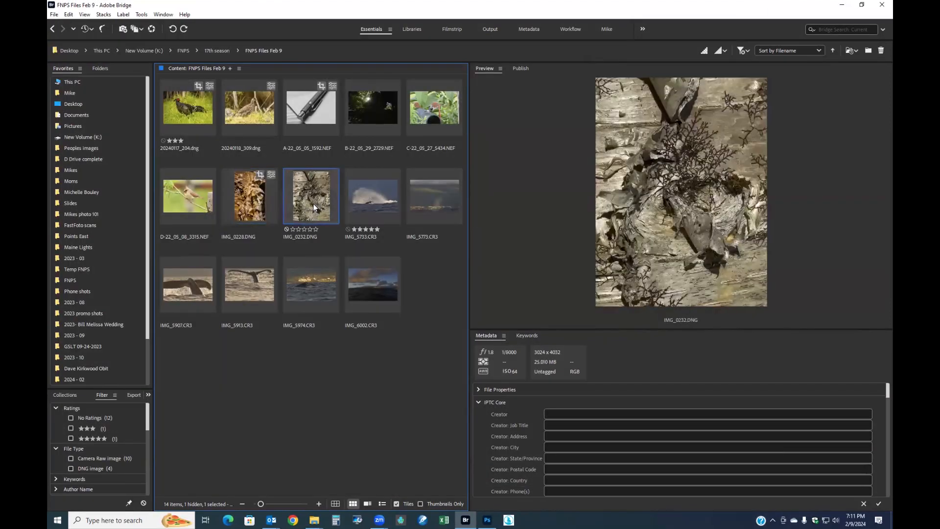
pyautogui.click(380, 199)
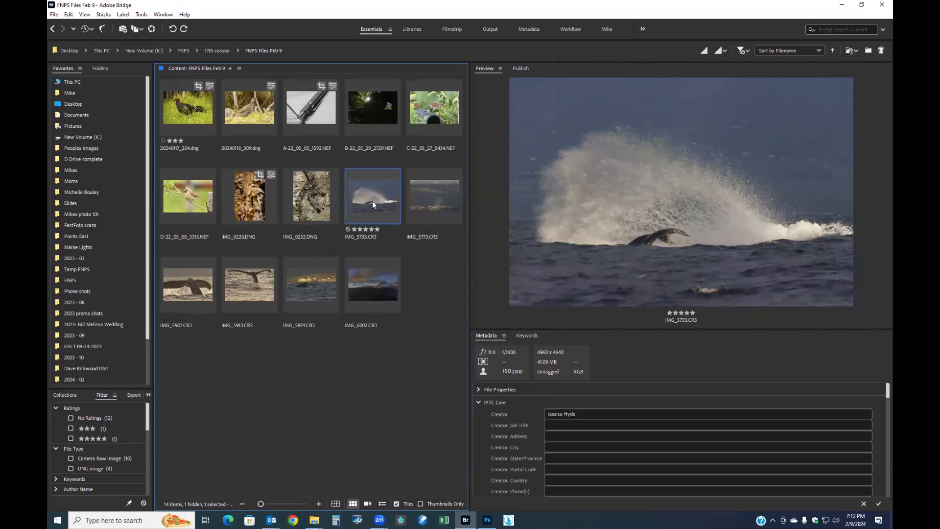
pyautogui.doubleClick(373, 204)
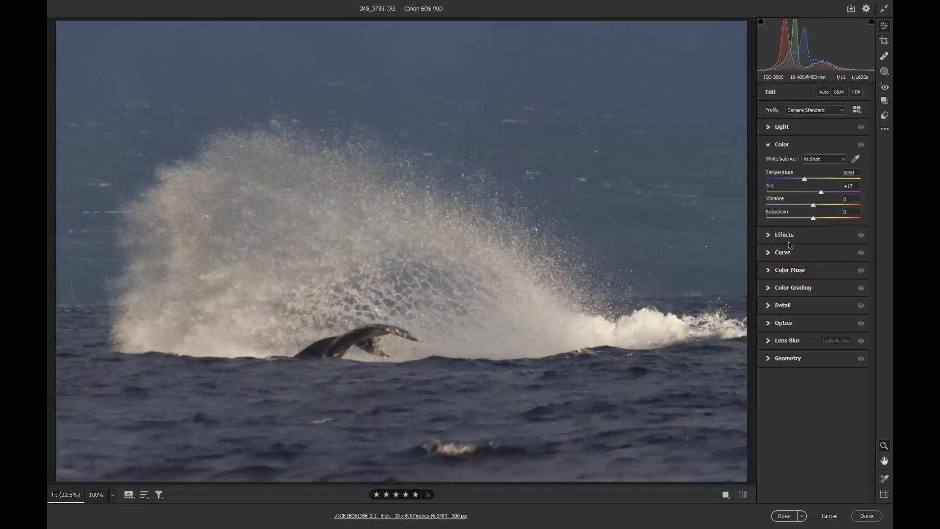
# Compare the whale photo with and without lens profile corrections and chromatic aberration removal, inspecting the spray up close and leaving both enabled
pyautogui.click(778, 324)
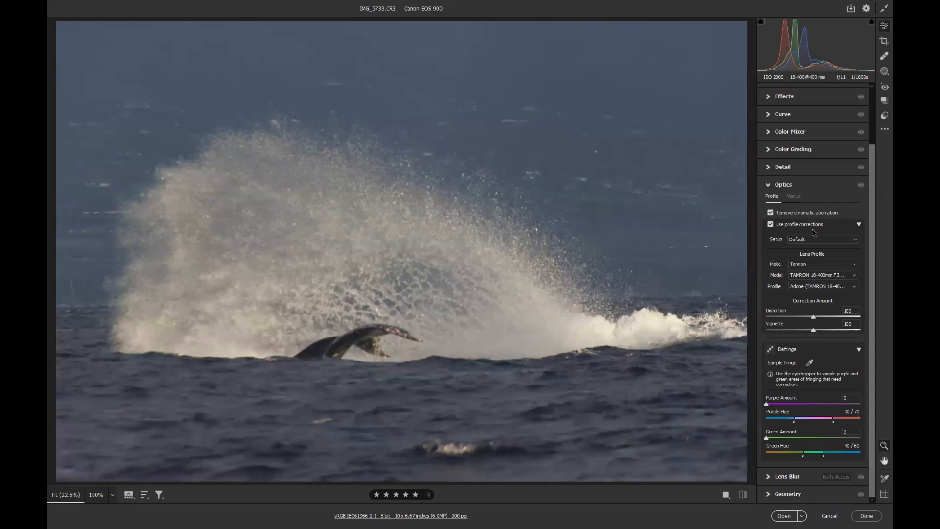
pyautogui.click(770, 225)
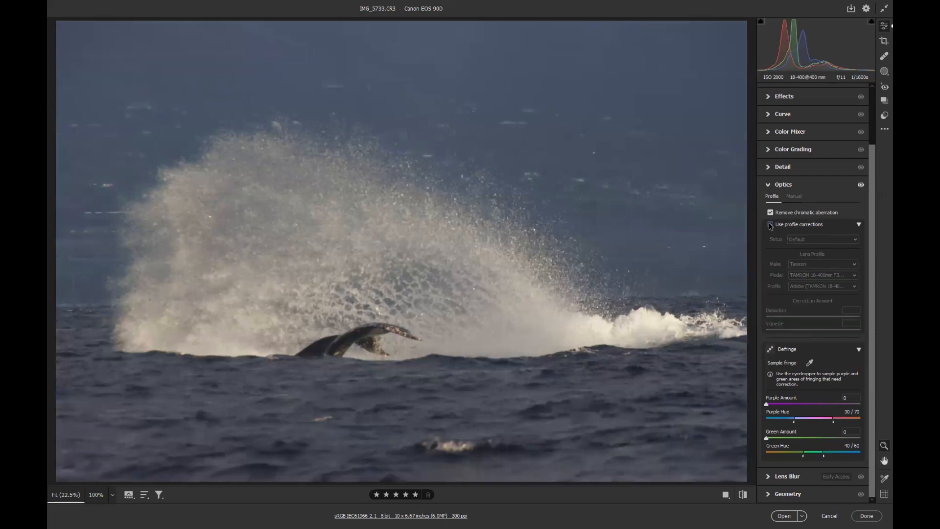
pyautogui.click(770, 224)
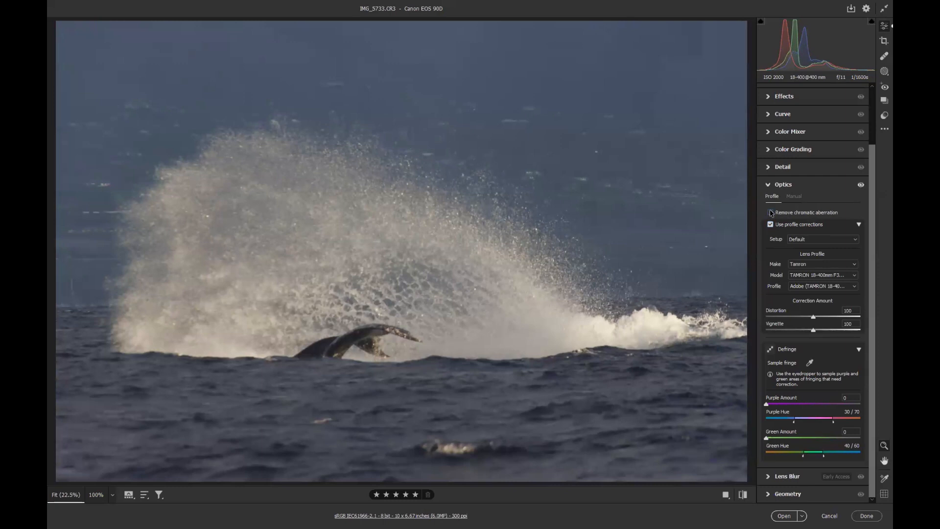
pyautogui.moveTo(454, 205); pyautogui.dragTo(556, 258)
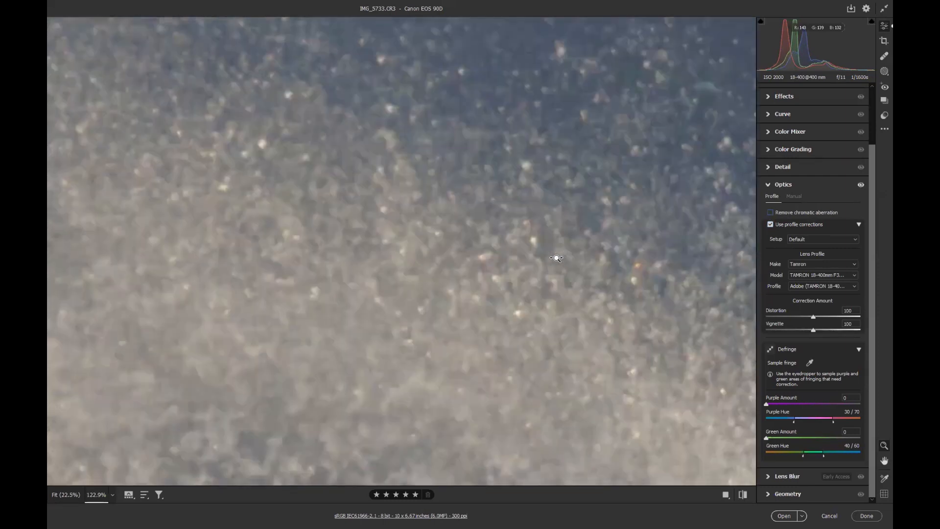
pyautogui.click(770, 212)
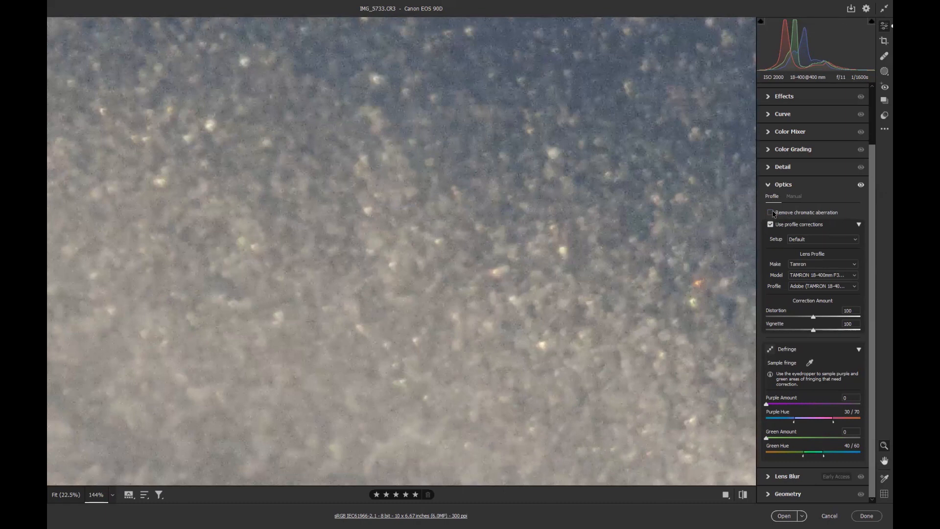
pyautogui.click(771, 213)
pyautogui.click(771, 214)
pyautogui.moveTo(587, 226); pyautogui.dragTo(483, 225)
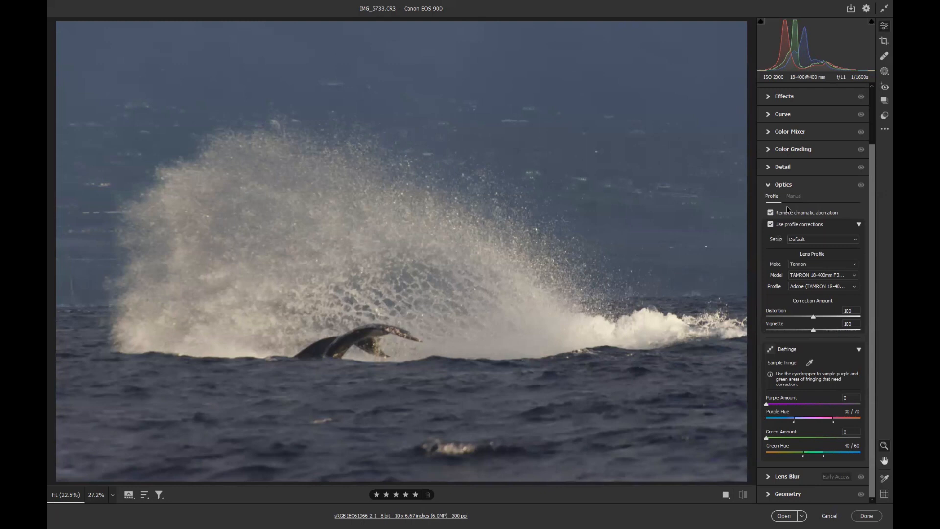
pyautogui.click(768, 186)
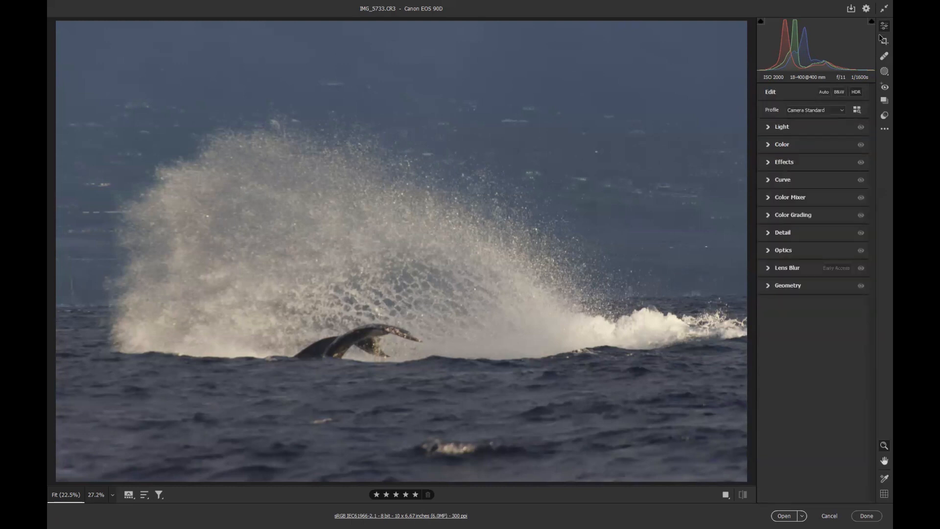
# Check the raw defaults in the Camera Raw preferences, keeping the preset "lens corrections only" as the global default
pyautogui.click(867, 9)
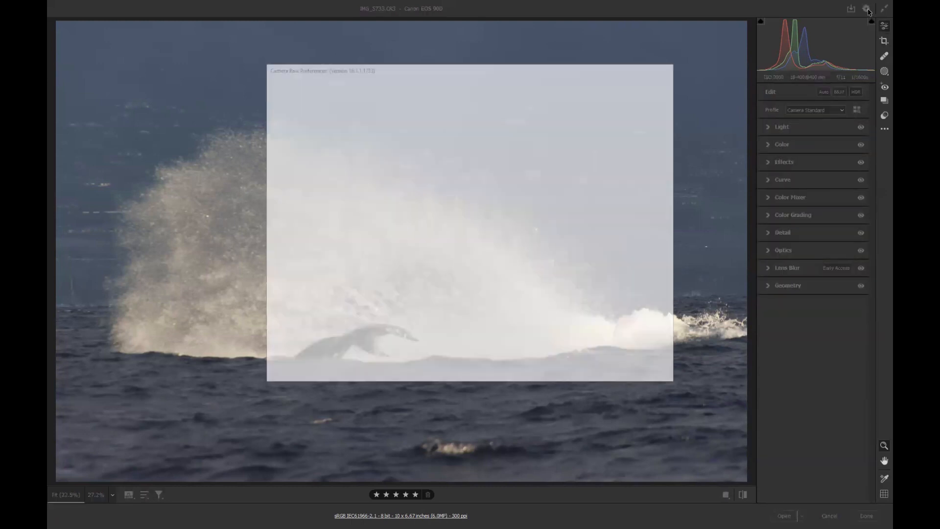
pyautogui.click(286, 123)
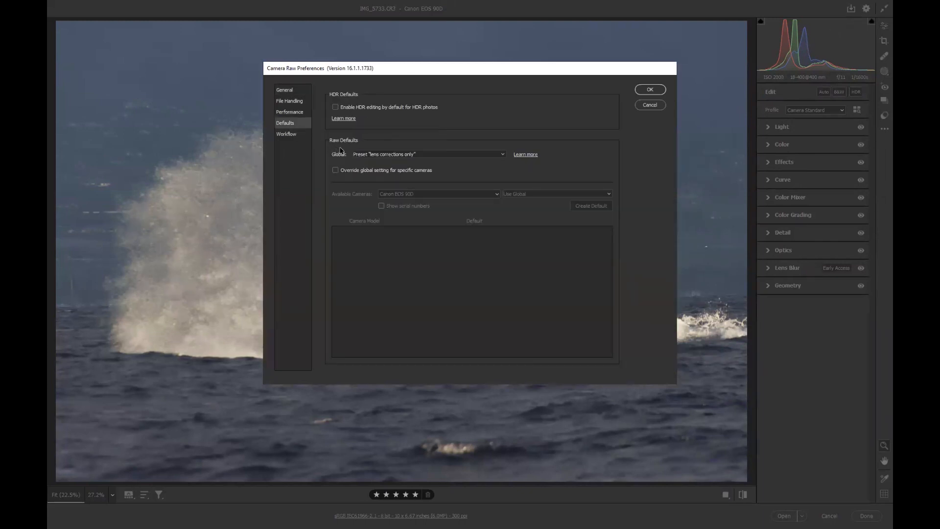
pyautogui.click(503, 154)
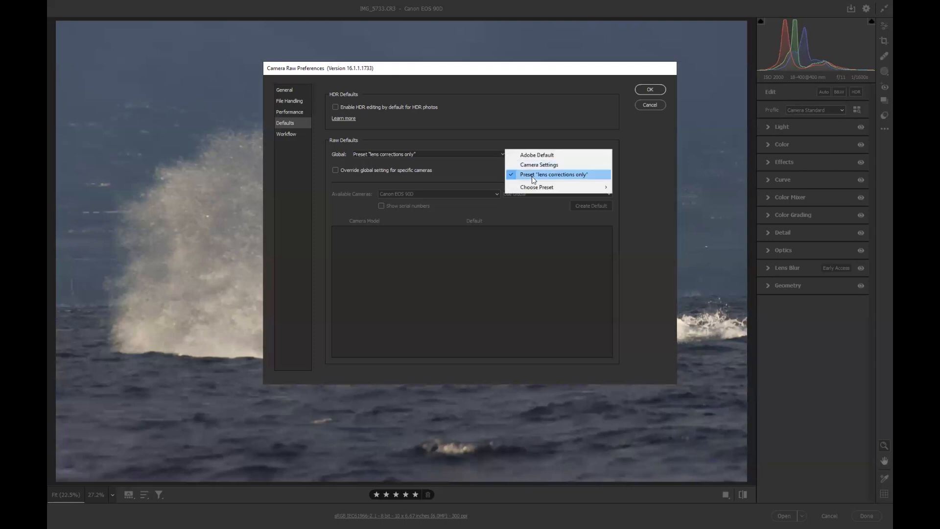
pyautogui.click(572, 179)
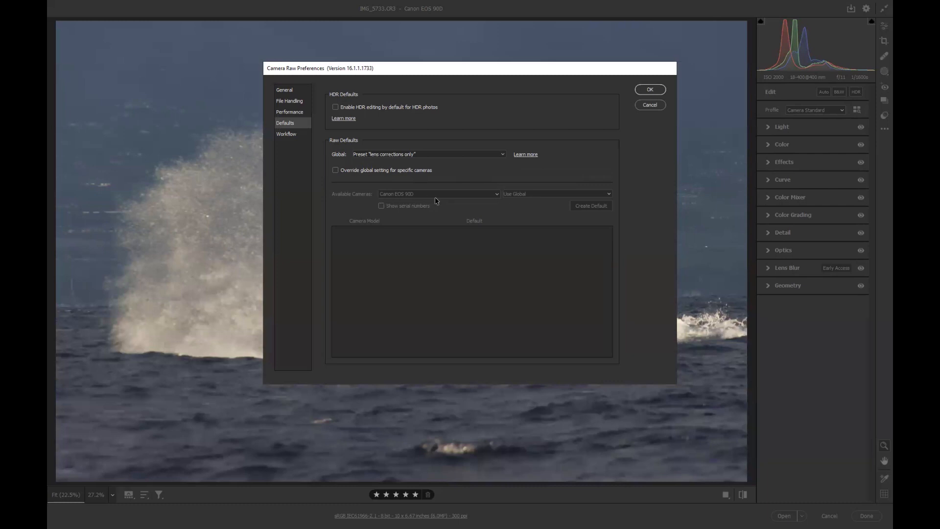
pyautogui.click(650, 91)
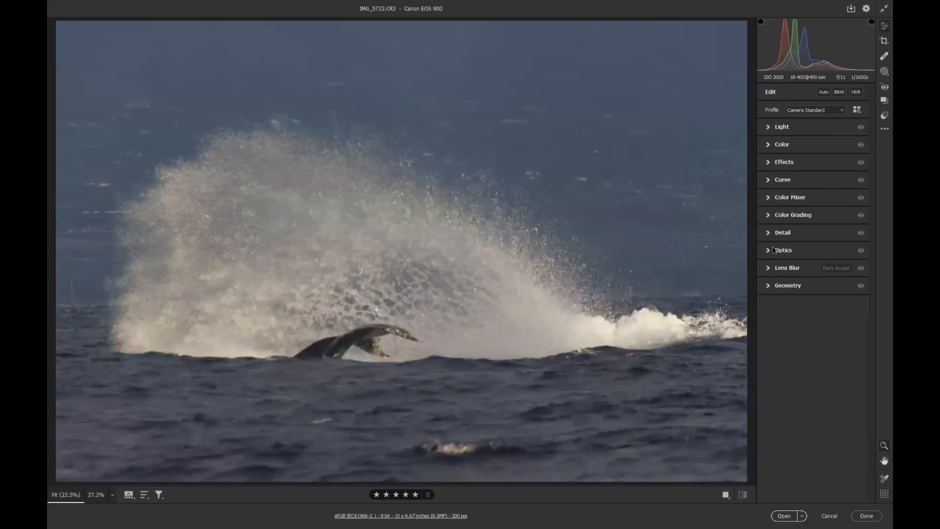
# Look through the lens makes in the Optics profile corrections and switch the lens profile make to Canon
pyautogui.click(771, 250)
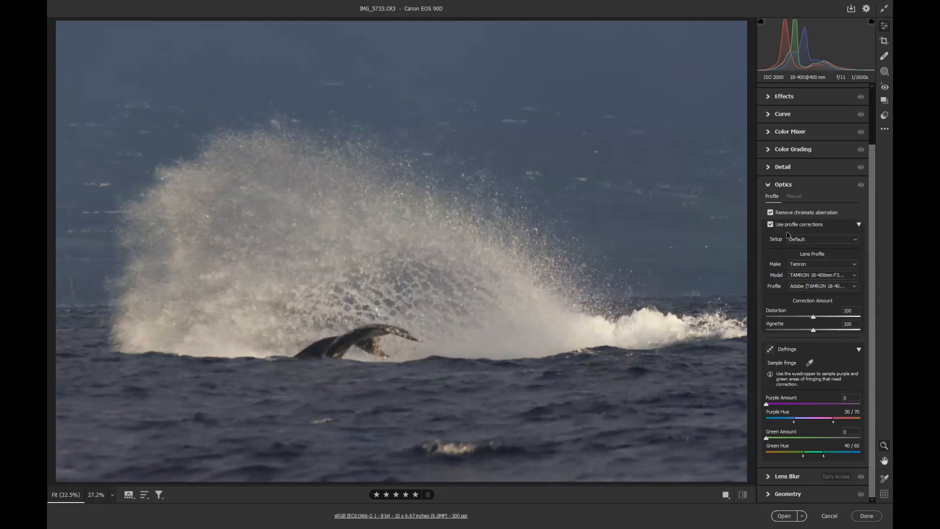
pyautogui.click(854, 265)
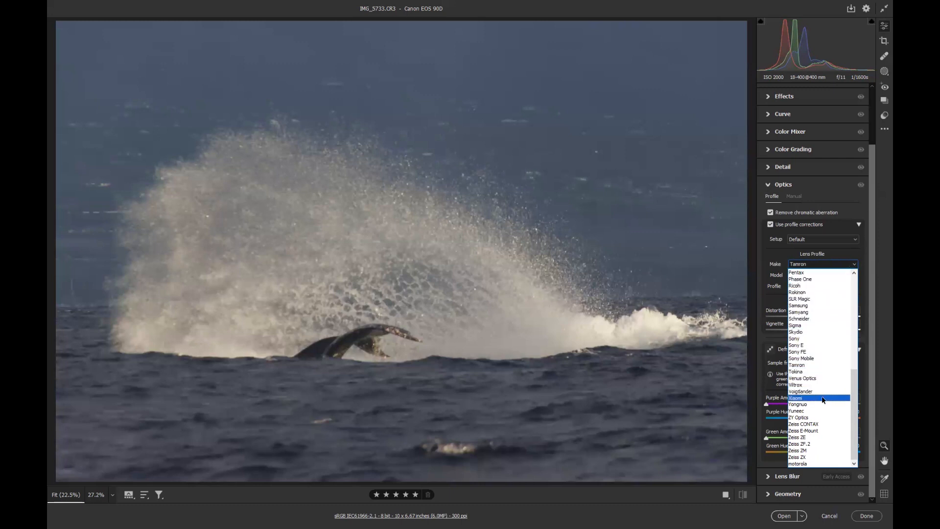
pyautogui.scroll(7, 821, 397)
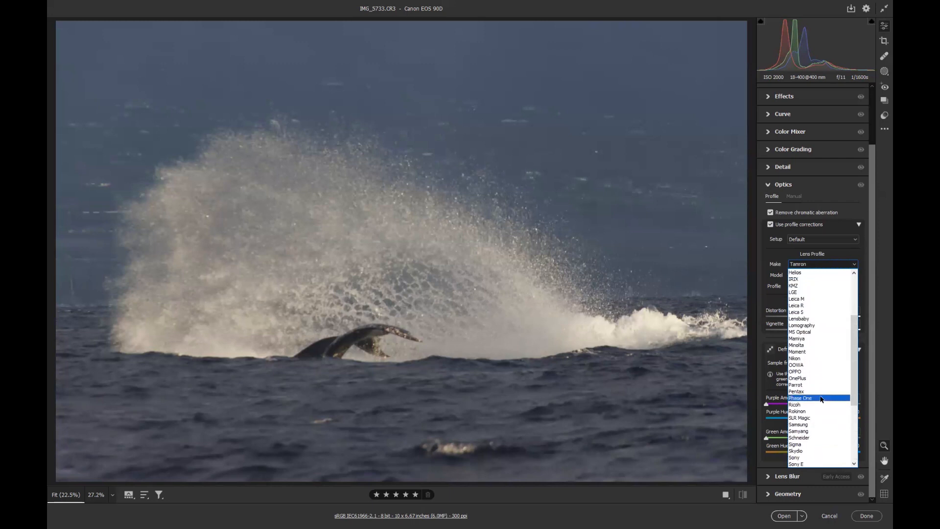
pyautogui.scroll(3, 820, 396)
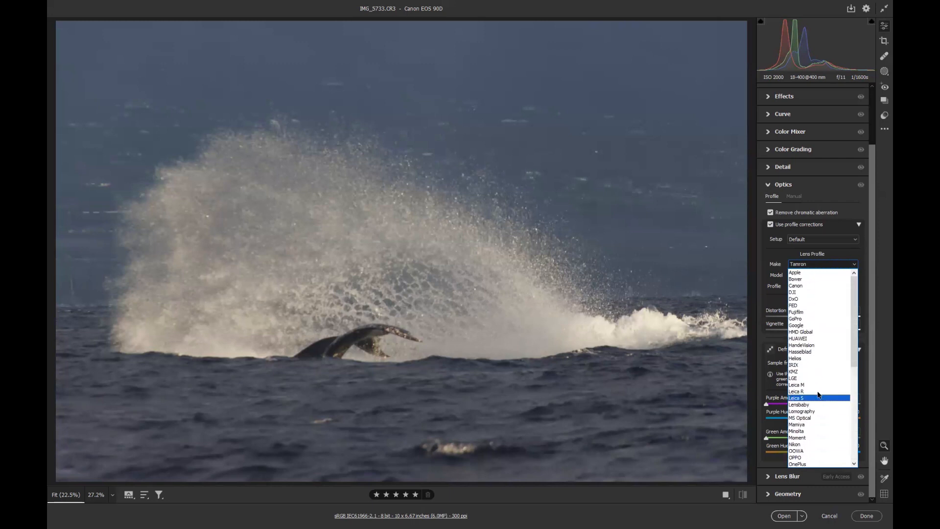
pyautogui.click(807, 287)
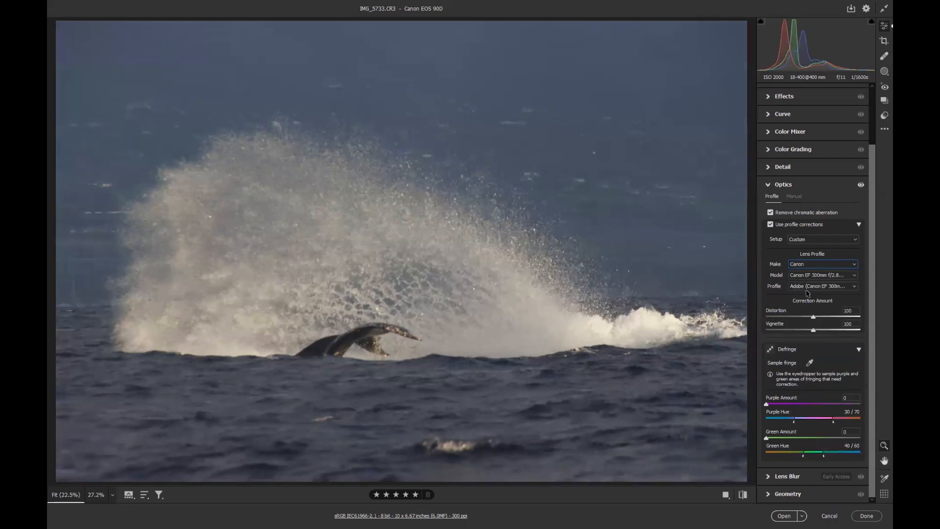
# Browse the available Canon lens profile models, from the EF lenses to the RF-S lenses, without choosing another one
pyautogui.click(855, 275)
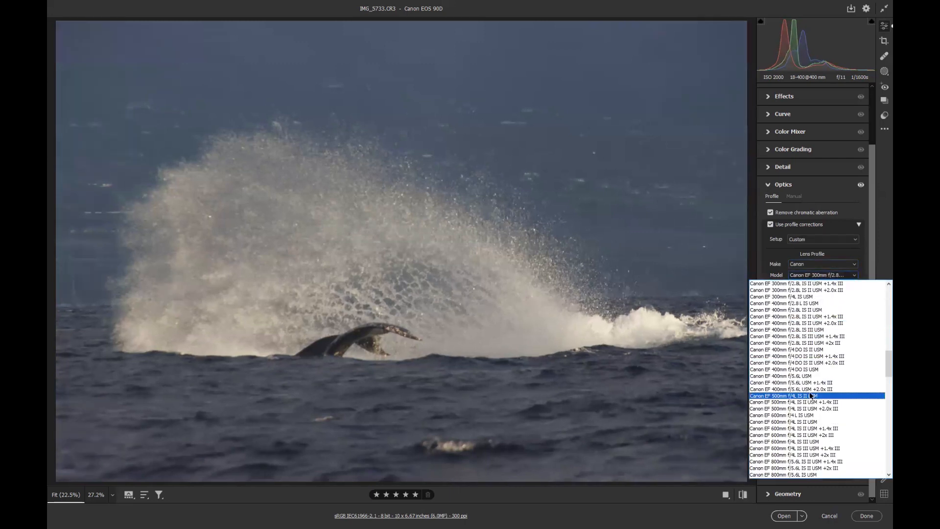
pyautogui.scroll(-15, 811, 393)
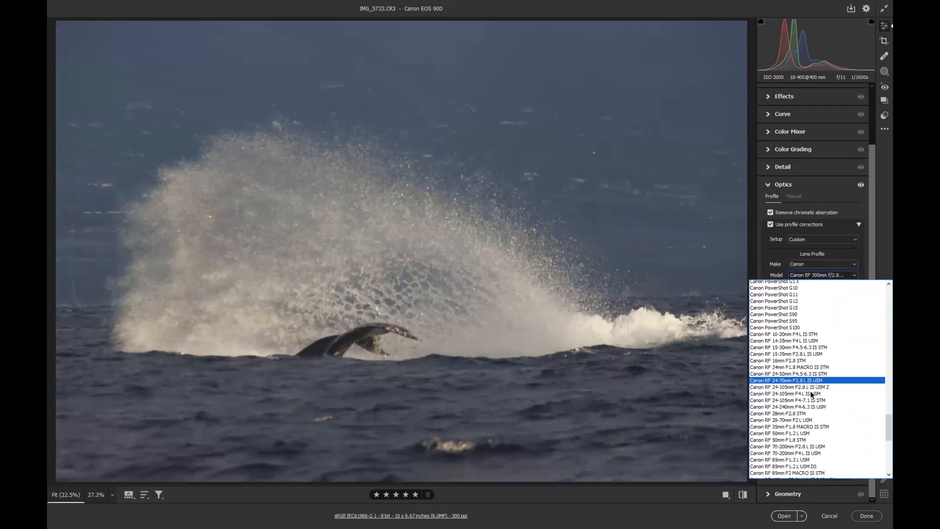
pyautogui.scroll(-3, 811, 393)
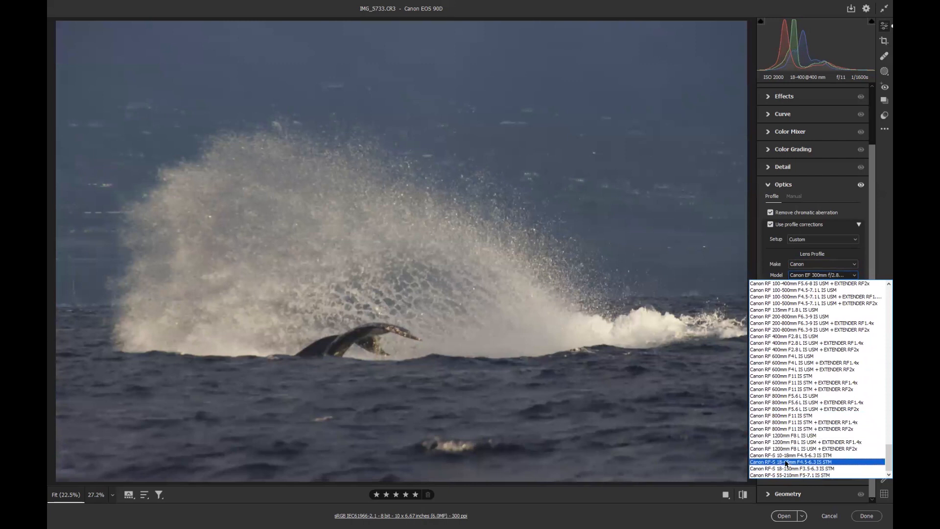
pyautogui.scroll(8, 786, 463)
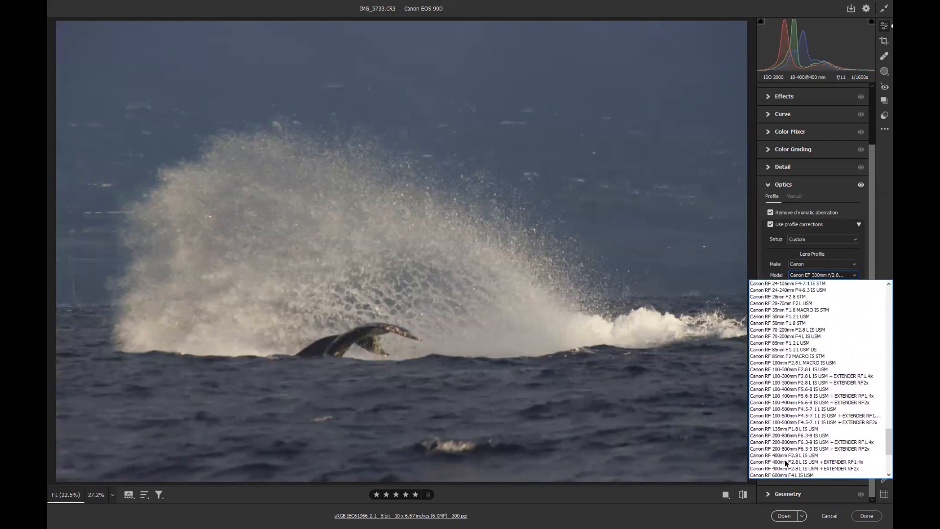
pyautogui.scroll(15, 785, 463)
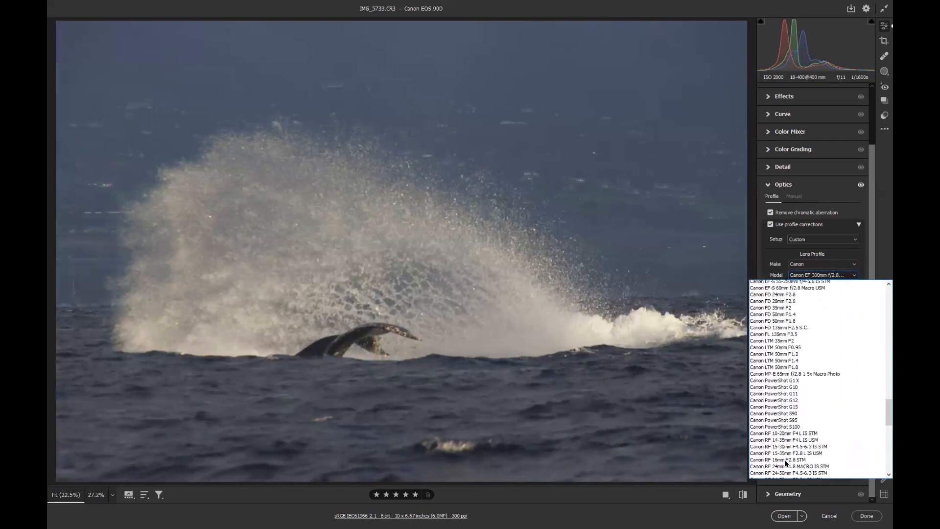
pyautogui.scroll(-1, 786, 463)
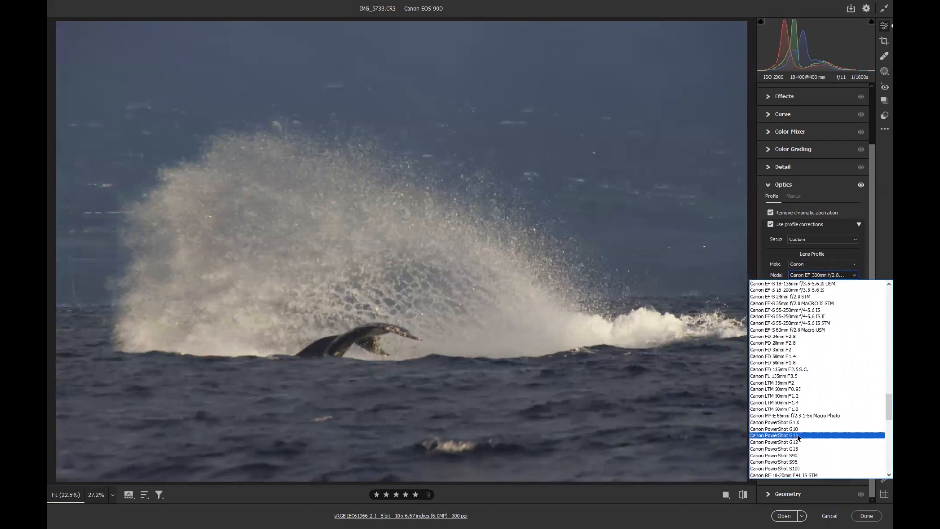
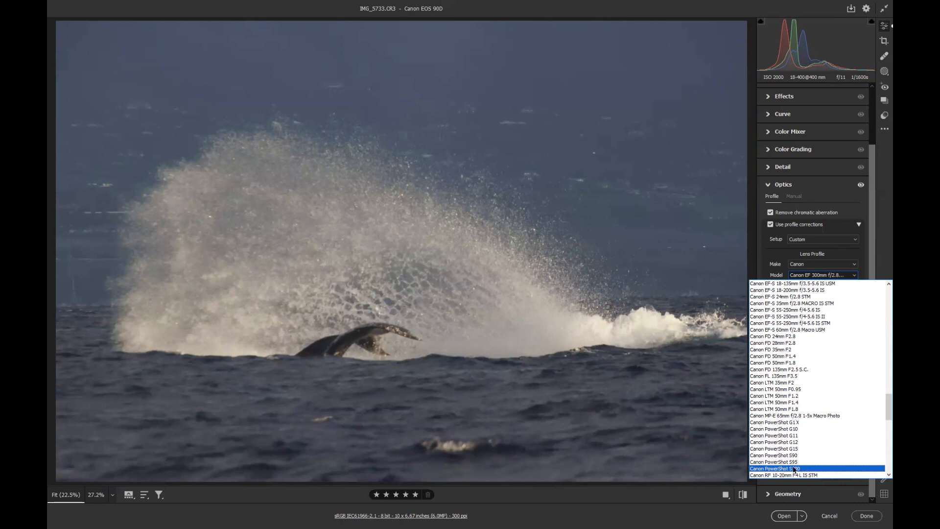
pyautogui.click(854, 256)
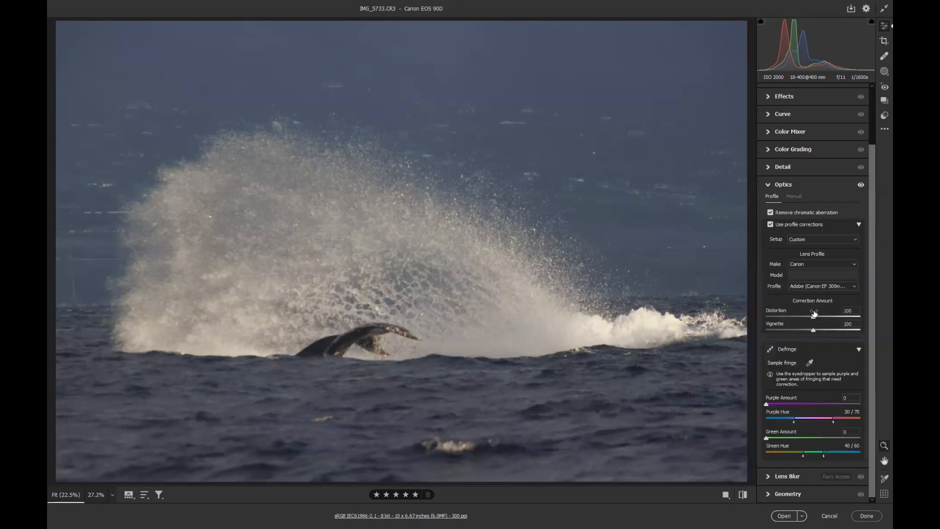
# Set the lens profile make back to Tamron
pyautogui.click(853, 265)
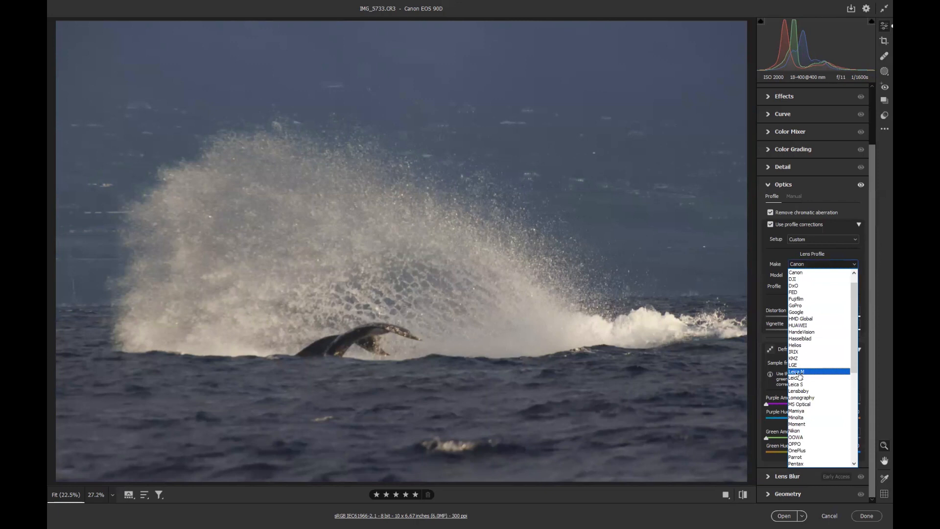
pyautogui.scroll(-10, 799, 376)
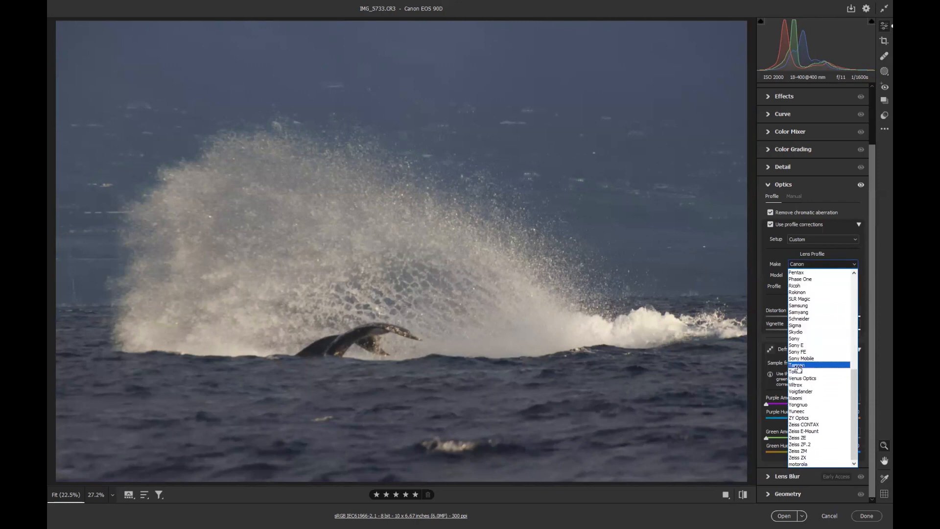
pyautogui.click(812, 365)
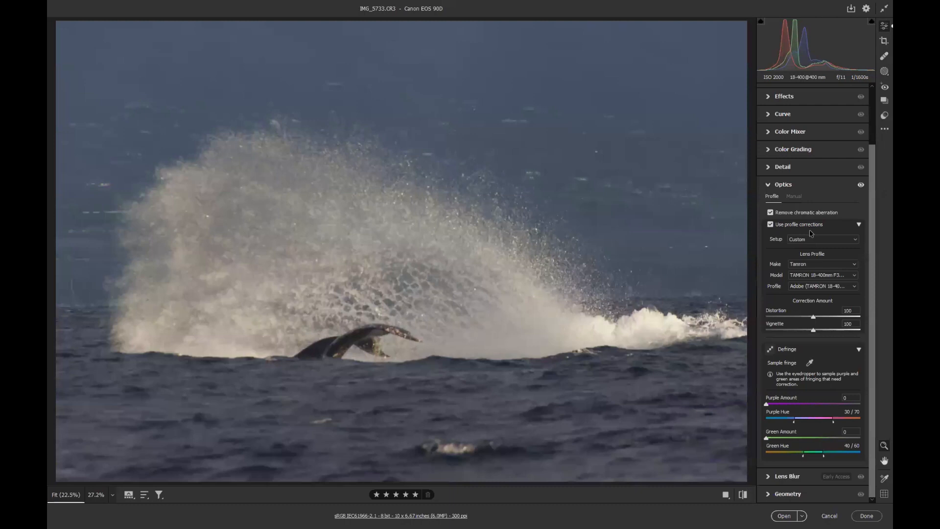
# Apply Auto tone to the whale photo, then set Exposure to +0.65, Highlights to -54, Whites to -38 and Blacks to -51
pyautogui.click(795, 99)
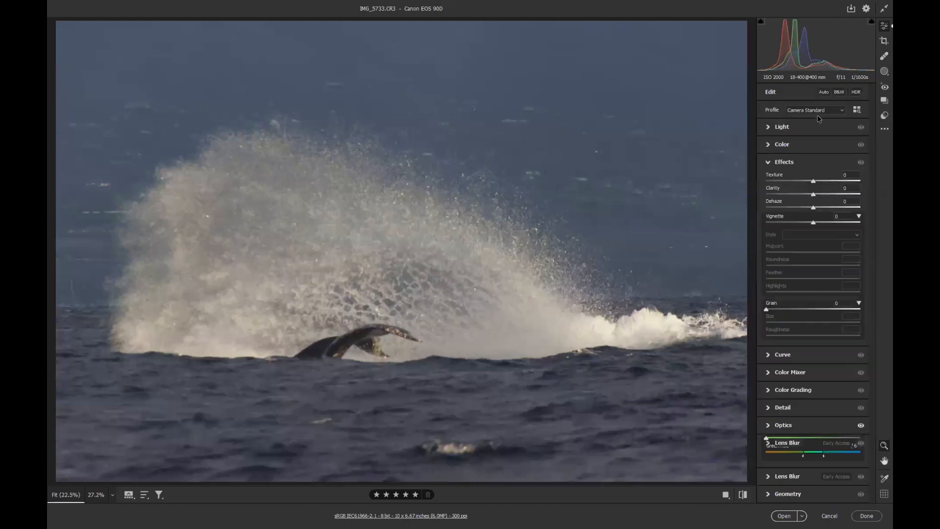
pyautogui.click(823, 94)
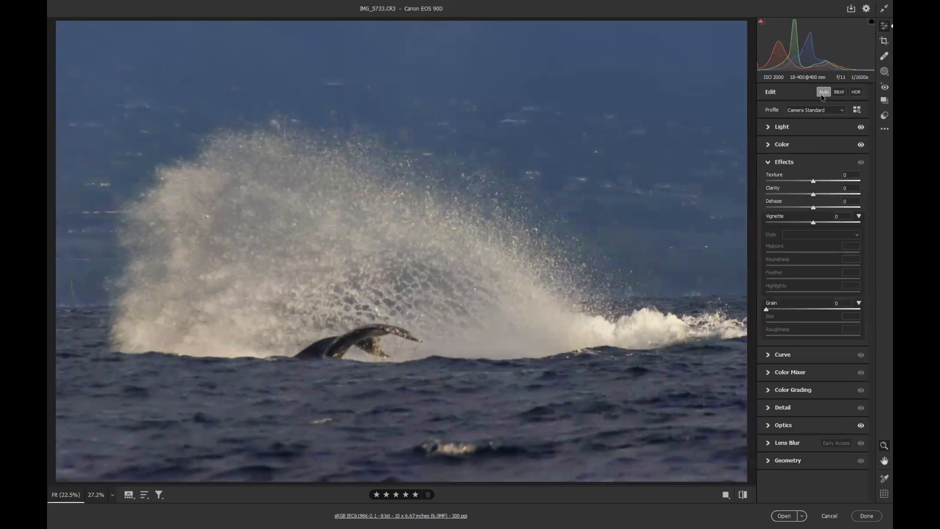
pyautogui.click(772, 129)
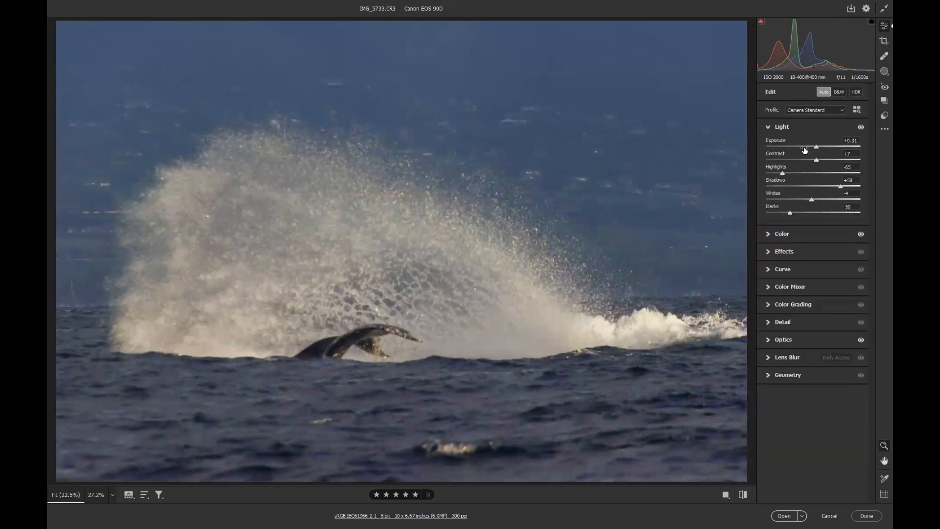
pyautogui.moveTo(816, 148); pyautogui.dragTo(819, 148)
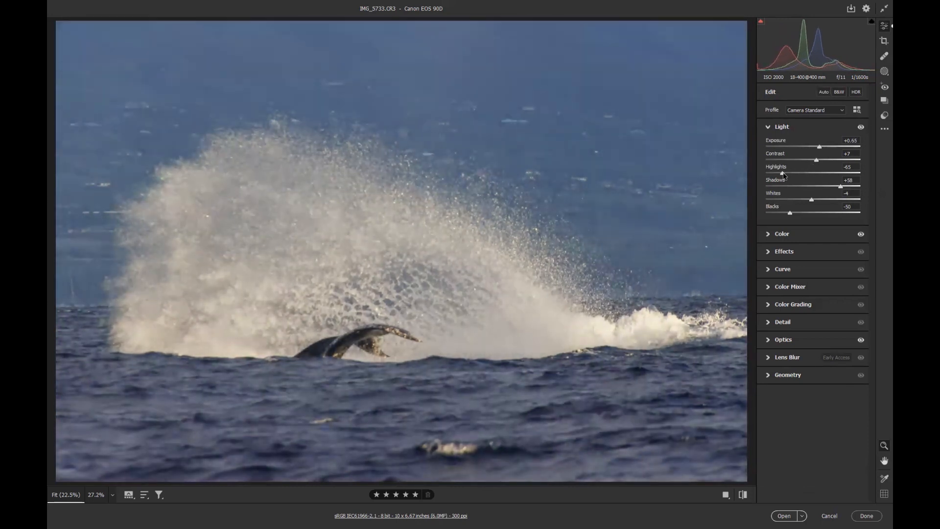
pyautogui.moveTo(782, 174); pyautogui.dragTo(789, 214)
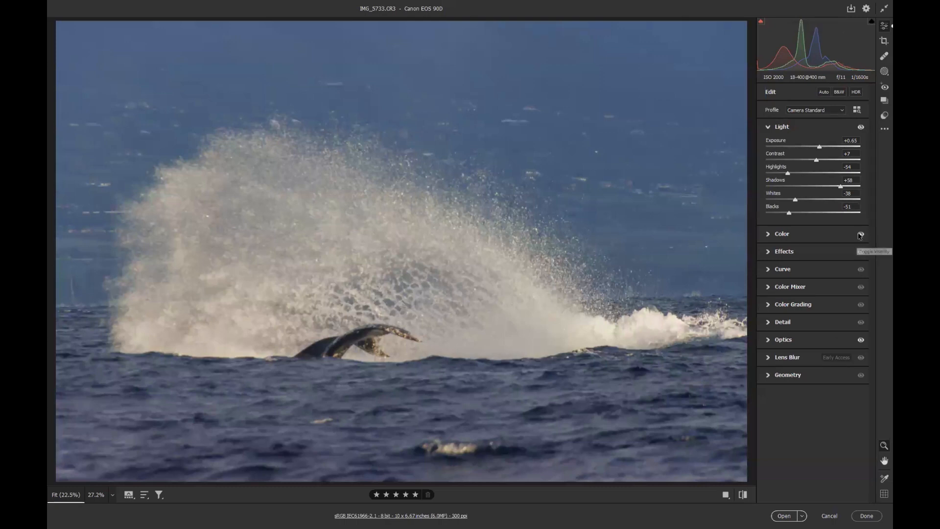
# Set the whale photo's Texture to +15, Clarity to +36, Dehaze to +30 and Vignette to about -8
pyautogui.click(779, 252)
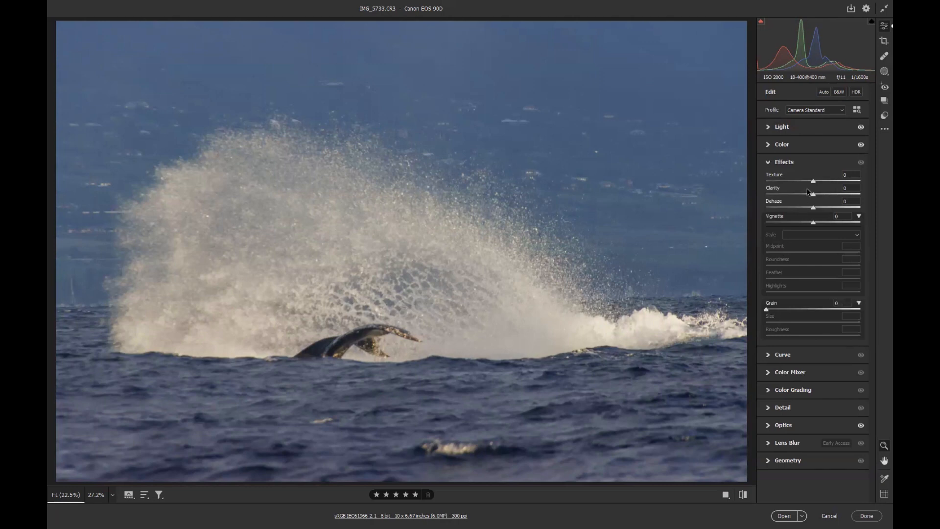
pyautogui.moveTo(813, 181); pyautogui.dragTo(827, 207)
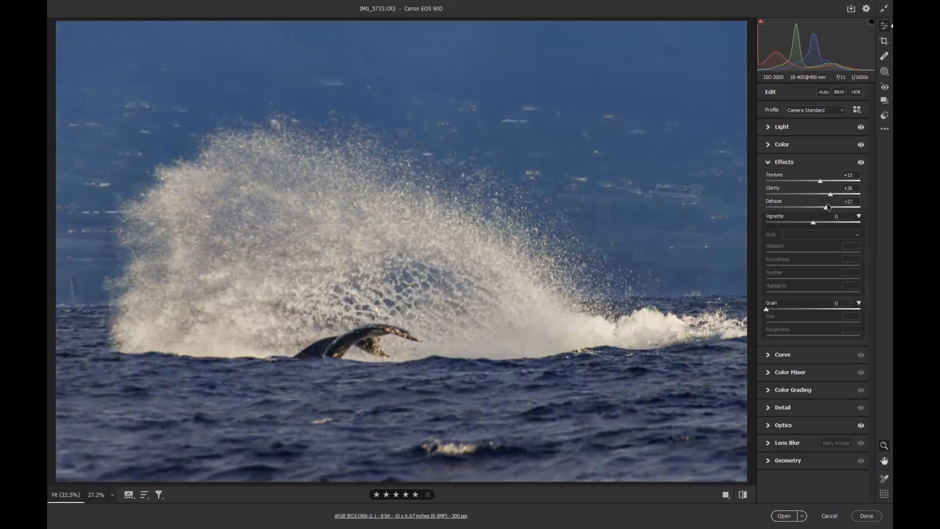
pyautogui.moveTo(814, 224); pyautogui.dragTo(808, 224)
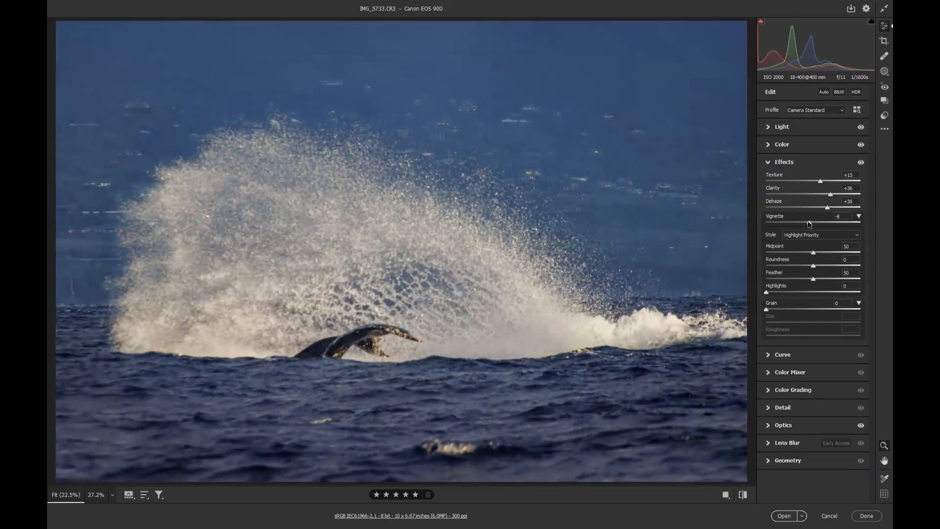
# Push Exposure to +5.00 to check highlight clipping, bring it down to about +1.15, and fine-tune Highlights and Whites
pyautogui.click(802, 129)
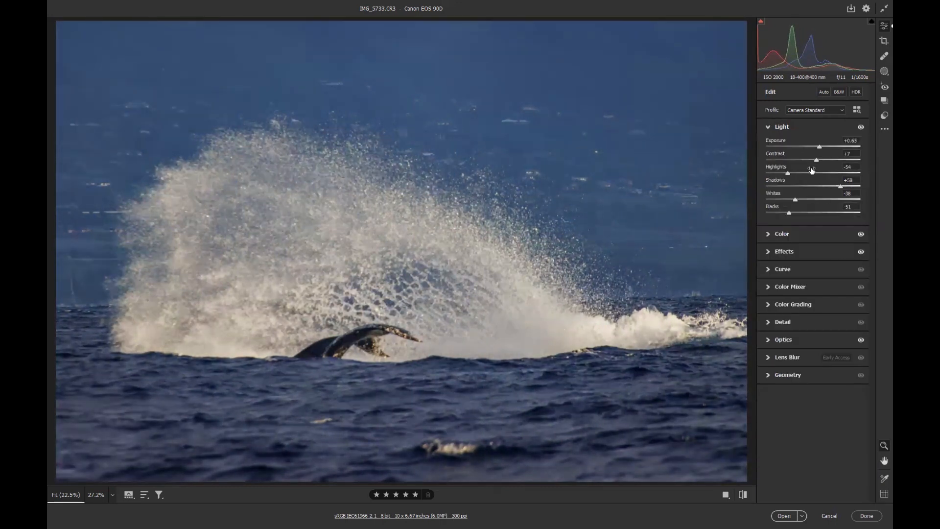
pyautogui.moveTo(819, 148); pyautogui.dragTo(820, 148)
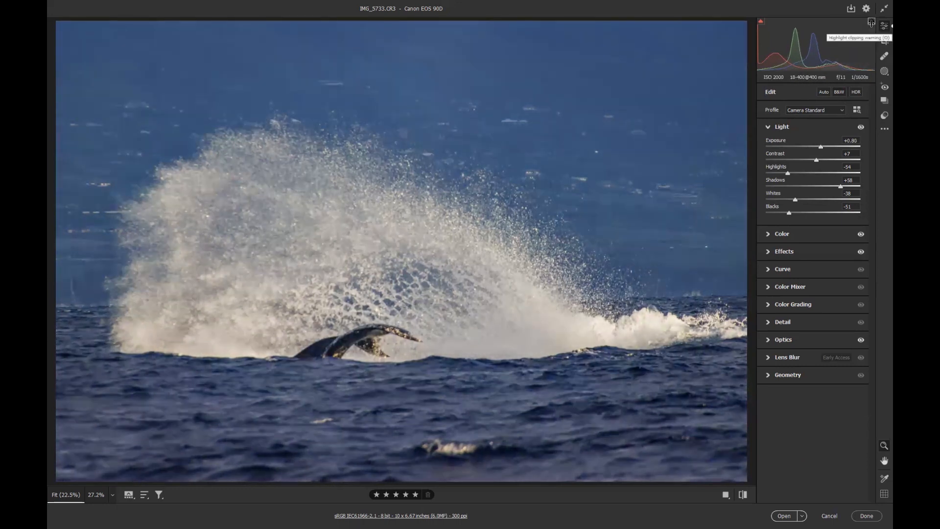
pyautogui.moveTo(821, 148); pyautogui.dragTo(860, 152)
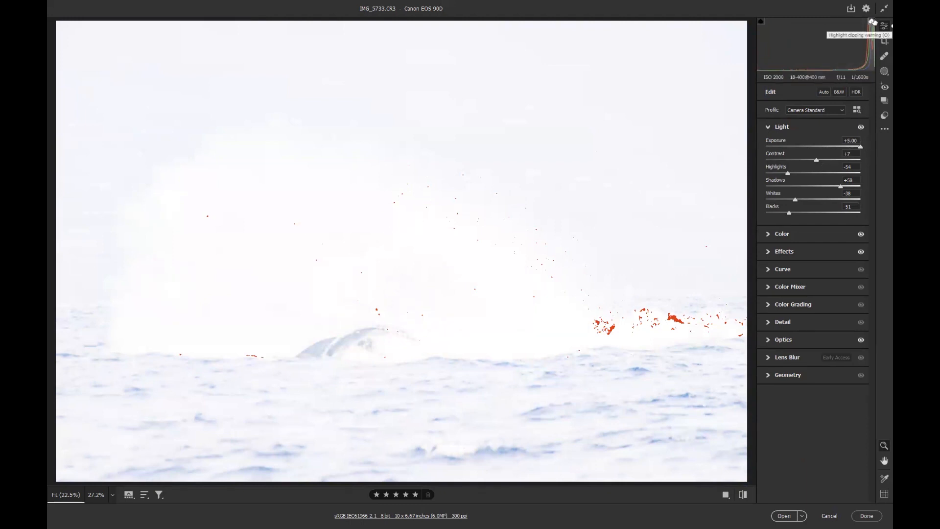
pyautogui.moveTo(861, 148); pyautogui.dragTo(826, 147)
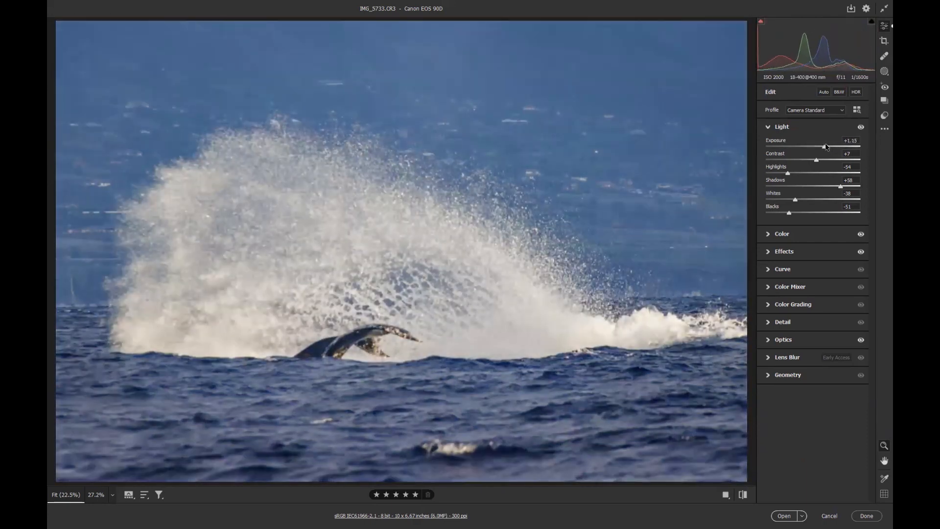
pyautogui.moveTo(787, 173); pyautogui.dragTo(799, 201)
# Set Sharpening to 124 with Radius 2.1, Detail 64 and Masking 85, and set Luminance noise reduction to 15
pyautogui.click(783, 322)
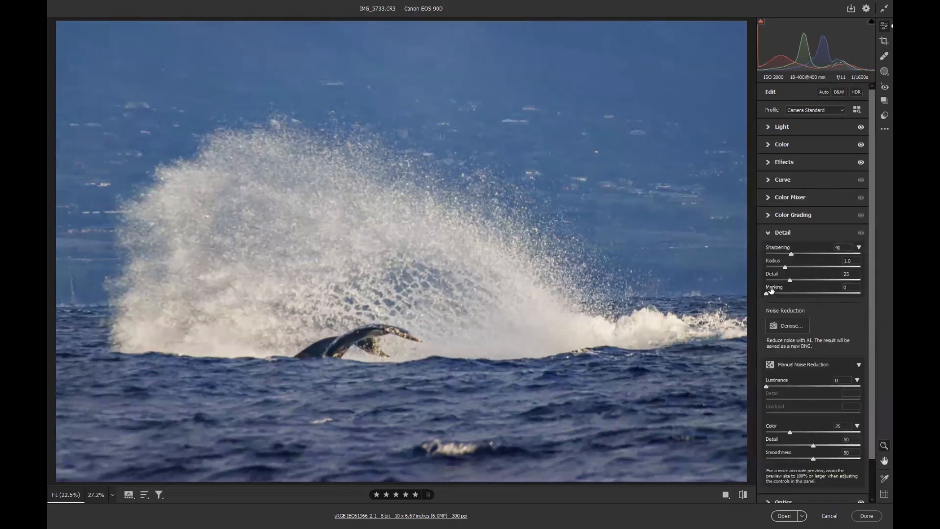
pyautogui.moveTo(766, 294); pyautogui.dragTo(847, 319)
pyautogui.moveTo(790, 280); pyautogui.dragTo(825, 284)
pyautogui.moveTo(790, 254); pyautogui.dragTo(827, 266)
pyautogui.moveTo(767, 387); pyautogui.dragTo(782, 392)
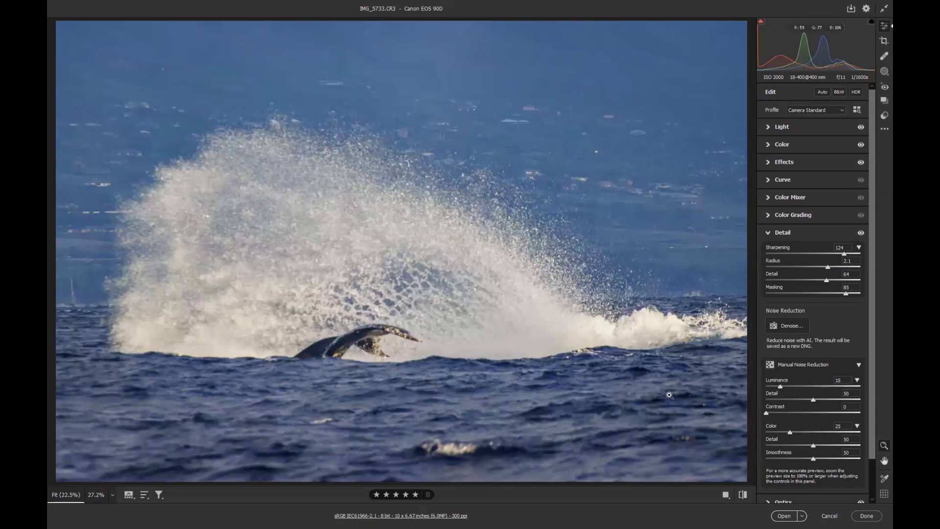
# Set the whale photo's Texture to +68 and compare the edit with the original settings
pyautogui.click(790, 166)
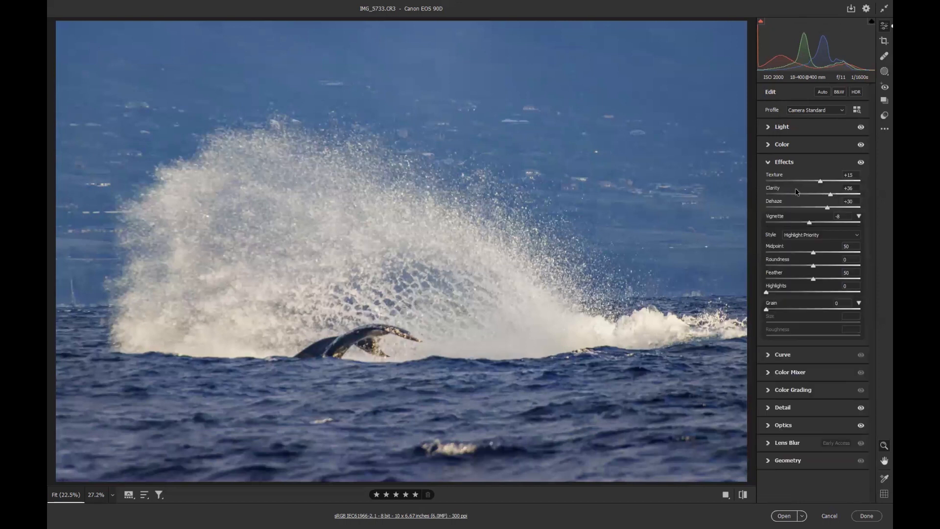
pyautogui.moveTo(821, 182); pyautogui.dragTo(845, 179)
pyautogui.click(742, 494)
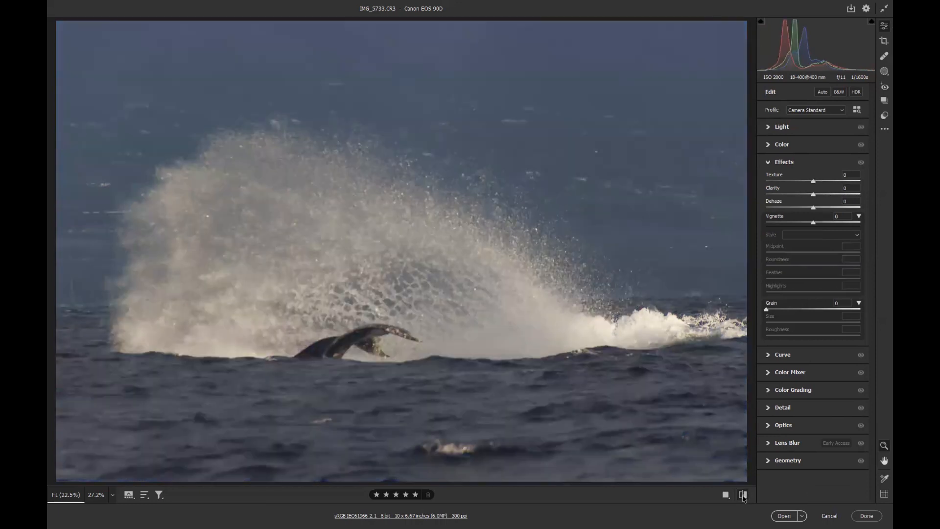
pyautogui.click(743, 496)
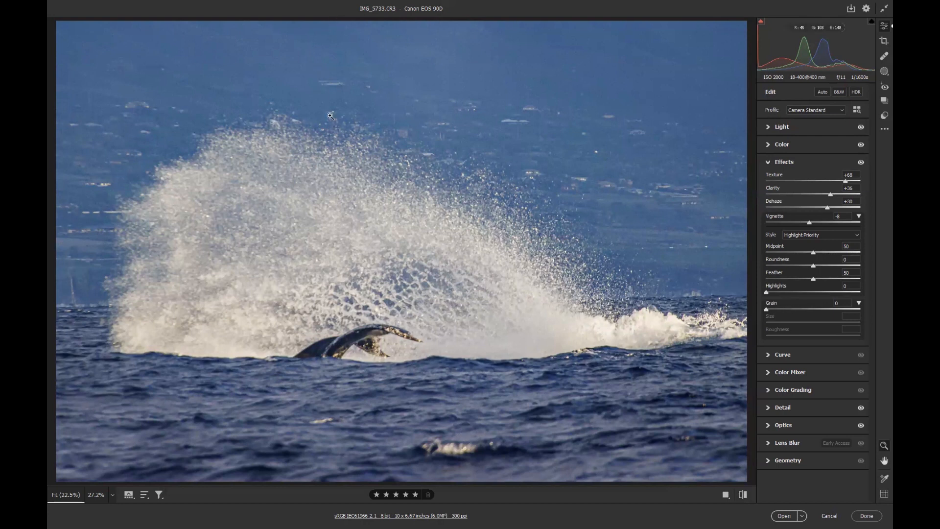
# Crop the photo to a 16 x 10 ratio, tightening the frame slightly and repositioning it around the whale and splash
pyautogui.click(884, 42)
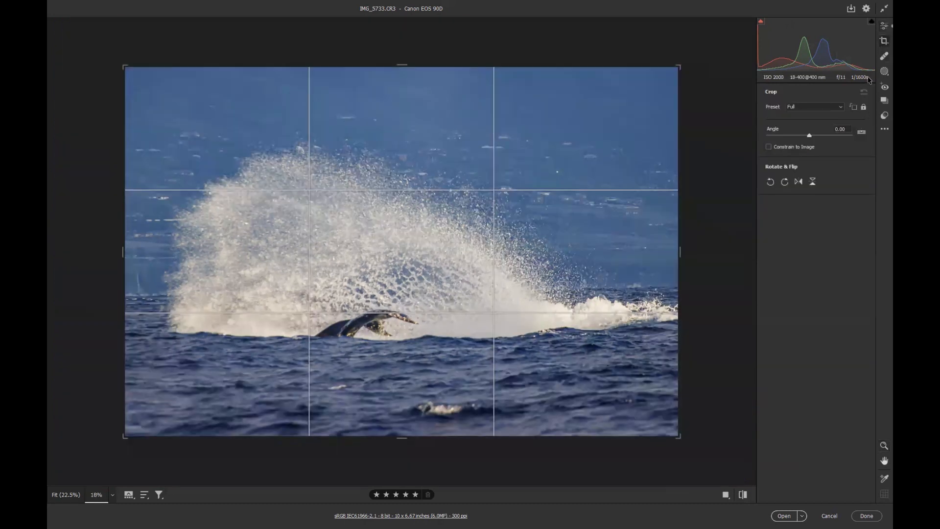
pyautogui.click(841, 108)
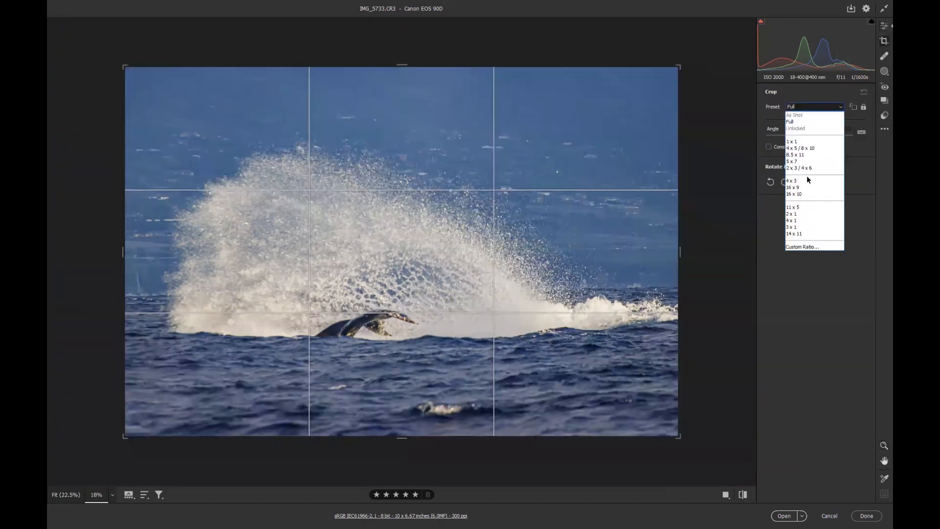
pyautogui.click(795, 194)
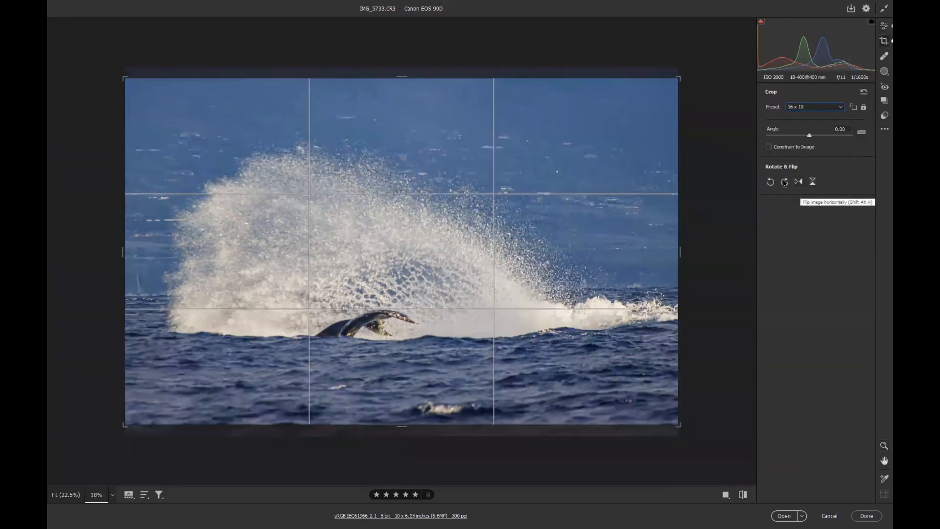
pyautogui.moveTo(538, 241); pyautogui.dragTo(533, 280)
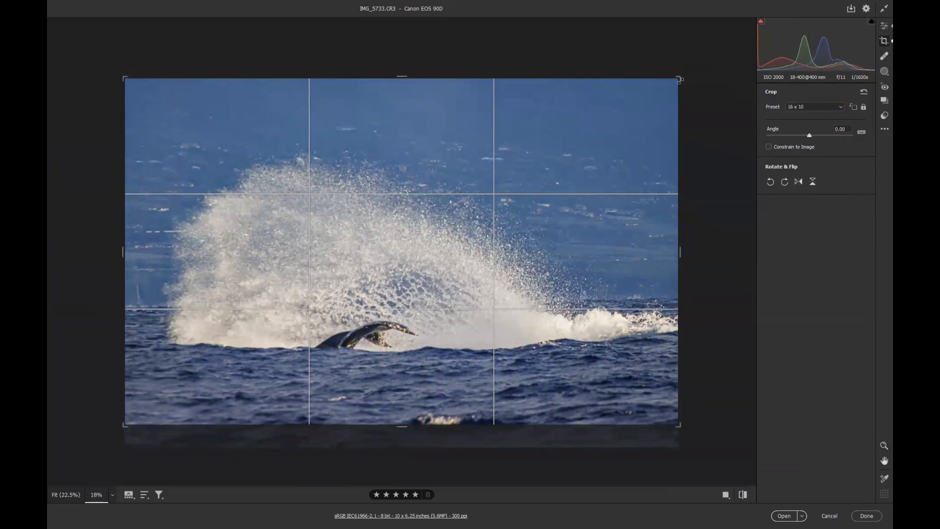
pyautogui.moveTo(677, 82); pyautogui.dragTo(665, 87)
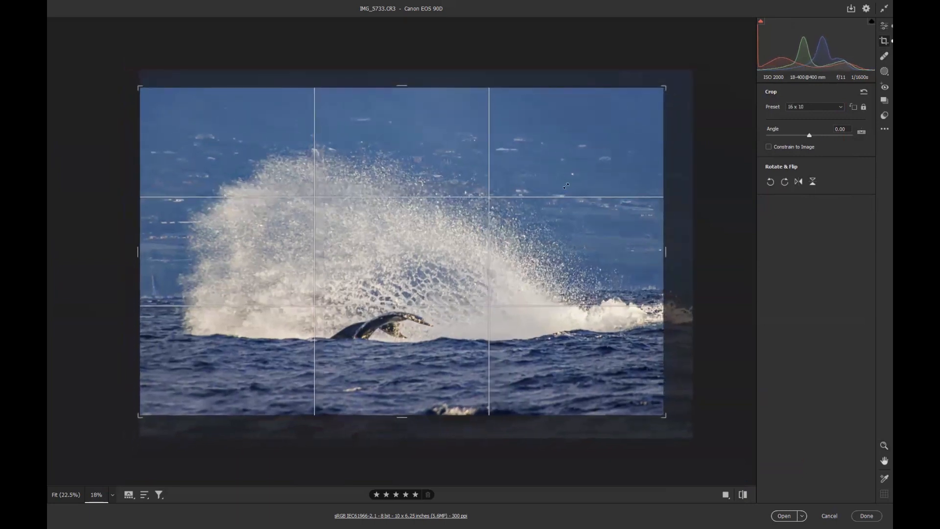
pyautogui.moveTo(565, 197); pyautogui.dragTo(554, 186)
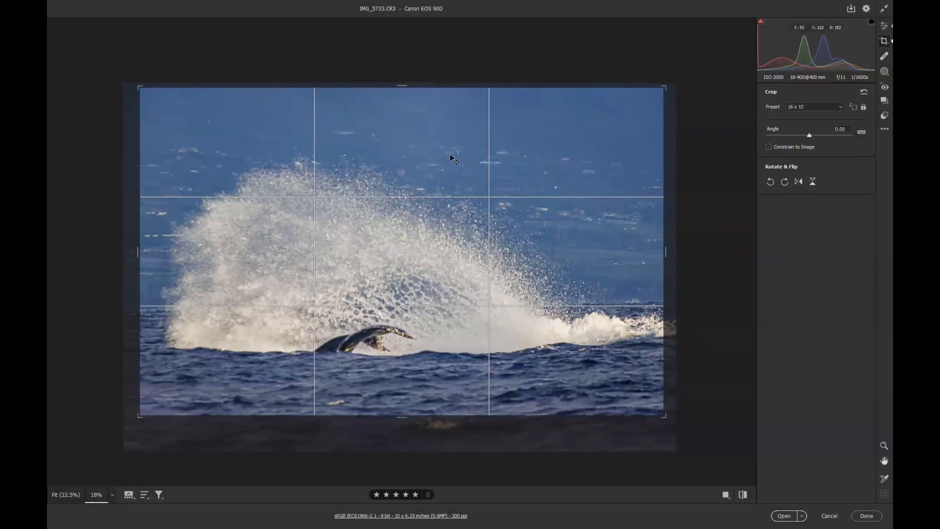
pyautogui.press('Return')
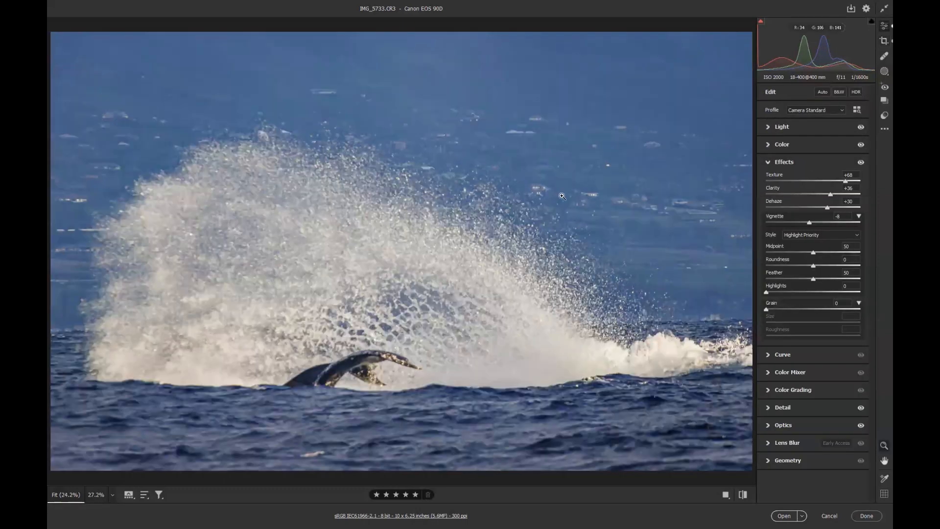
# Change the crop ratio to 16 x 9, reframe and slightly enlarge it around the splash, and apply the crop
pyautogui.click(884, 41)
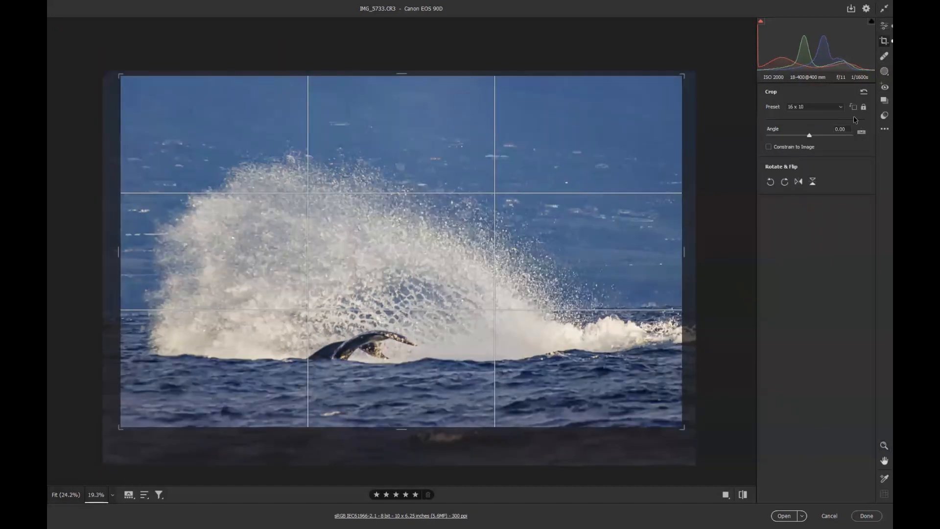
pyautogui.click(822, 107)
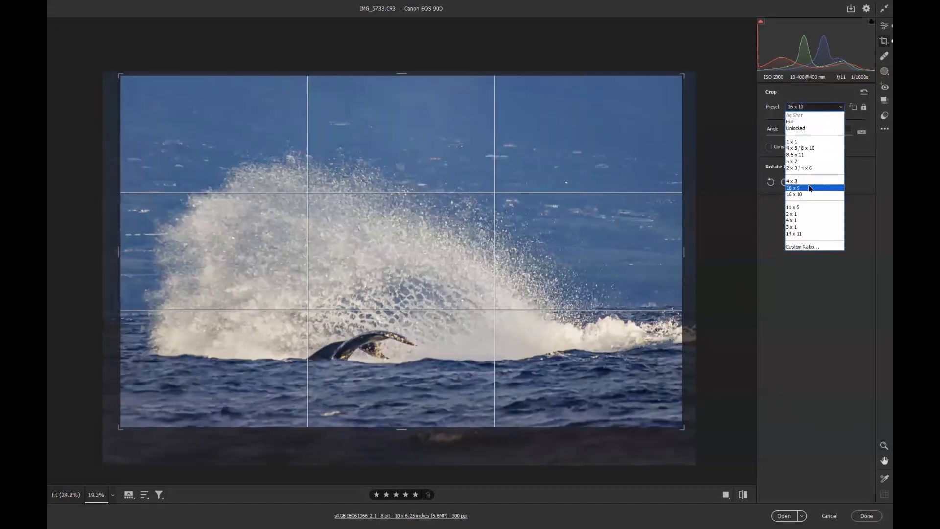
pyautogui.click(810, 188)
pyautogui.moveTo(588, 237); pyautogui.dragTo(590, 223)
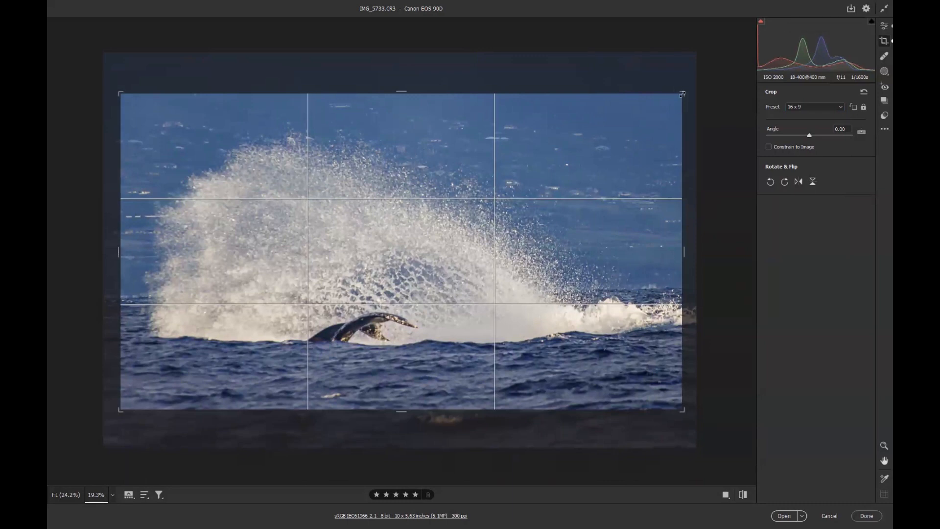
pyautogui.moveTo(682, 94); pyautogui.dragTo(690, 89)
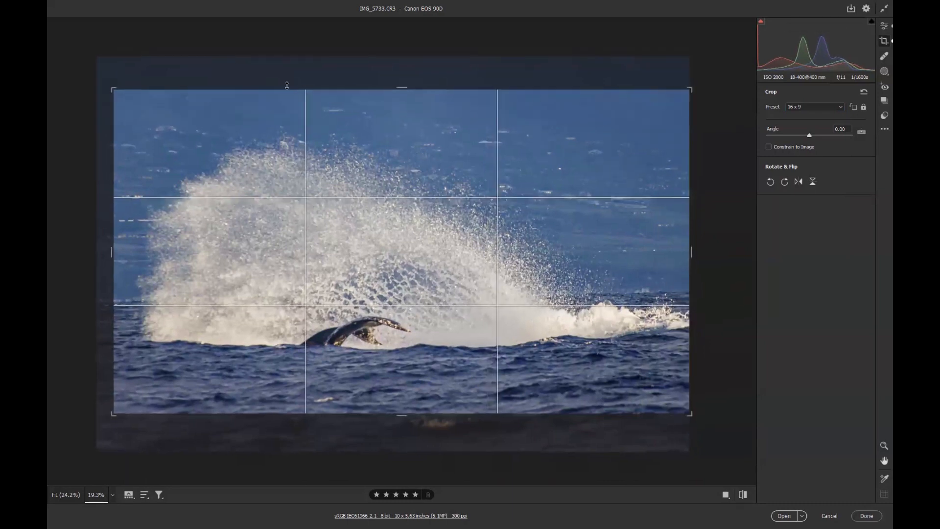
pyautogui.moveTo(113, 89); pyautogui.dragTo(109, 88)
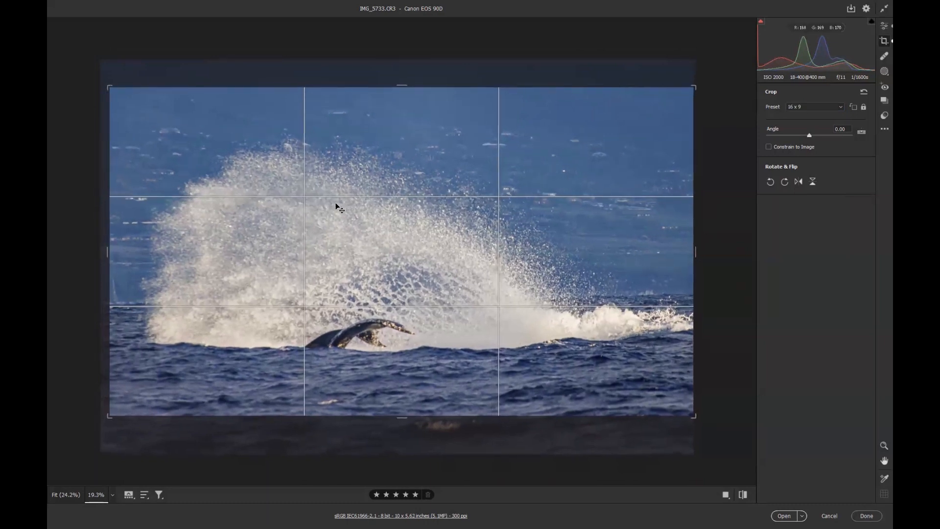
pyautogui.moveTo(335, 204); pyautogui.dragTo(336, 200)
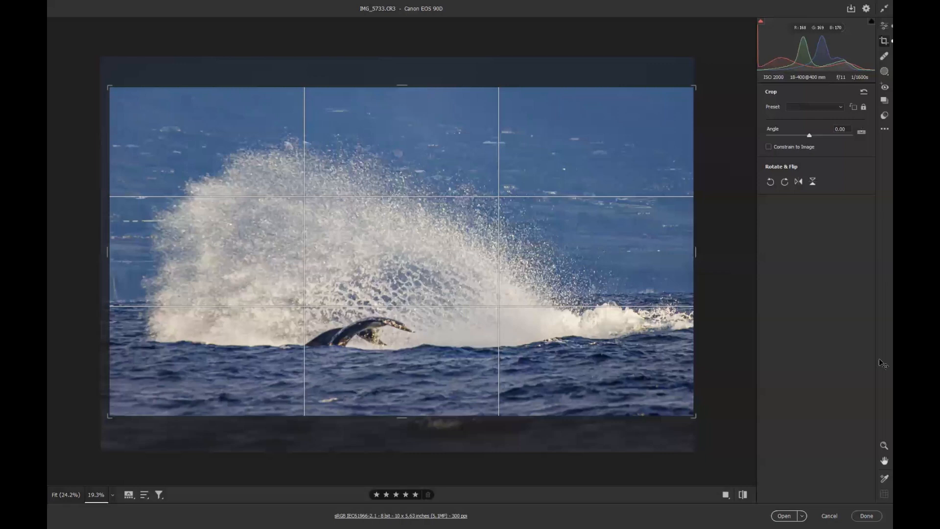
pyautogui.doubleClick(522, 291)
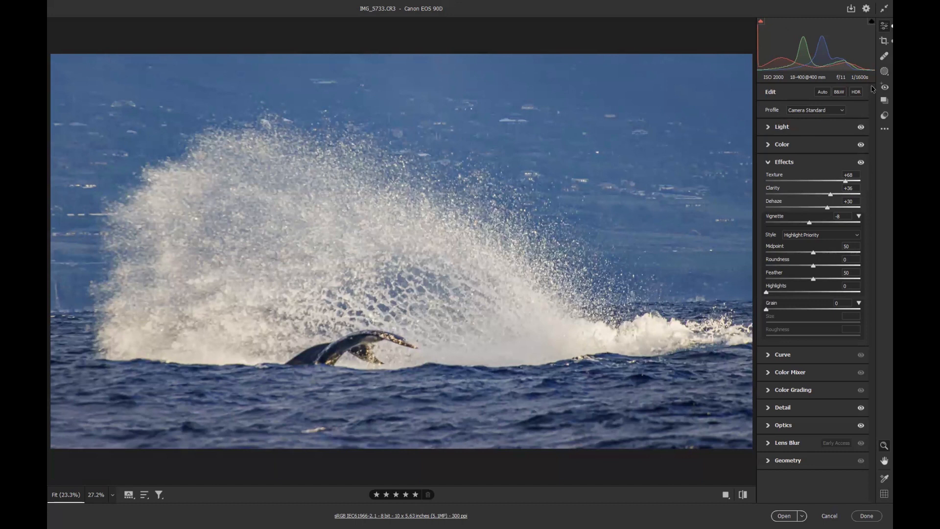
# Set Saturation to -21 and slightly reduce Vibrance to tone down the blues
pyautogui.click(799, 146)
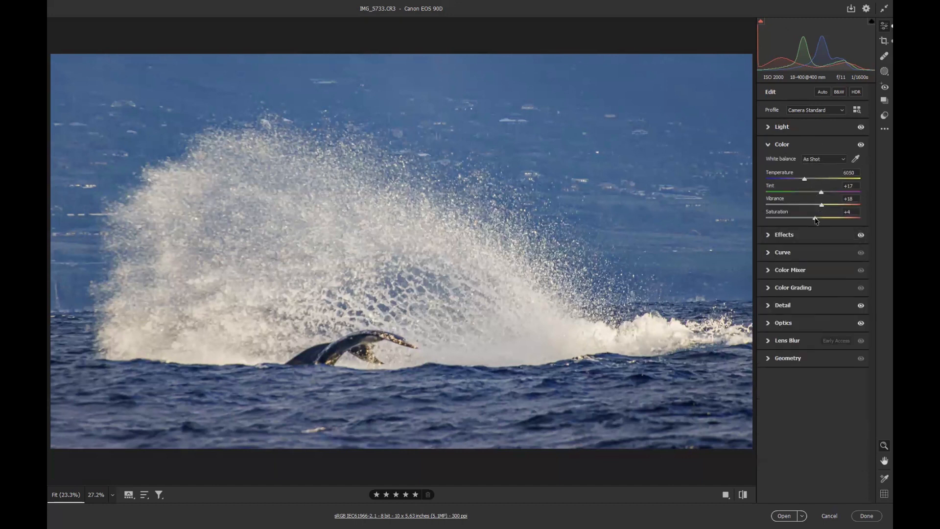
pyautogui.moveTo(815, 218); pyautogui.dragTo(807, 219)
pyautogui.moveTo(807, 219)
pyautogui.mouseDown()
pyautogui.moveTo(820, 219)
pyautogui.moveTo(804, 218)
pyautogui.mouseUp()
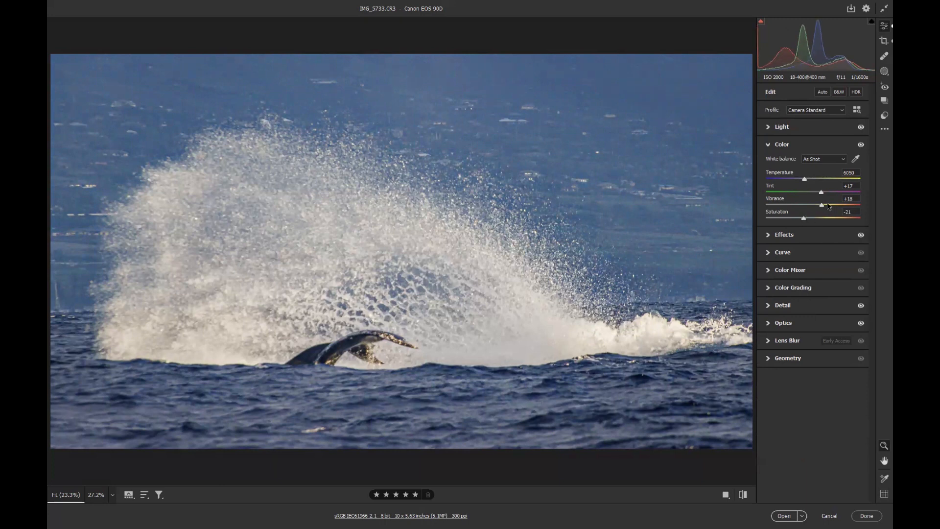
pyautogui.moveTo(818, 205); pyautogui.dragTo(815, 208)
# Set Contrast to +14 and Exposure to about +1.30, and strengthen the Vignette to -16
pyautogui.click(783, 128)
pyautogui.moveTo(816, 160); pyautogui.dragTo(827, 147)
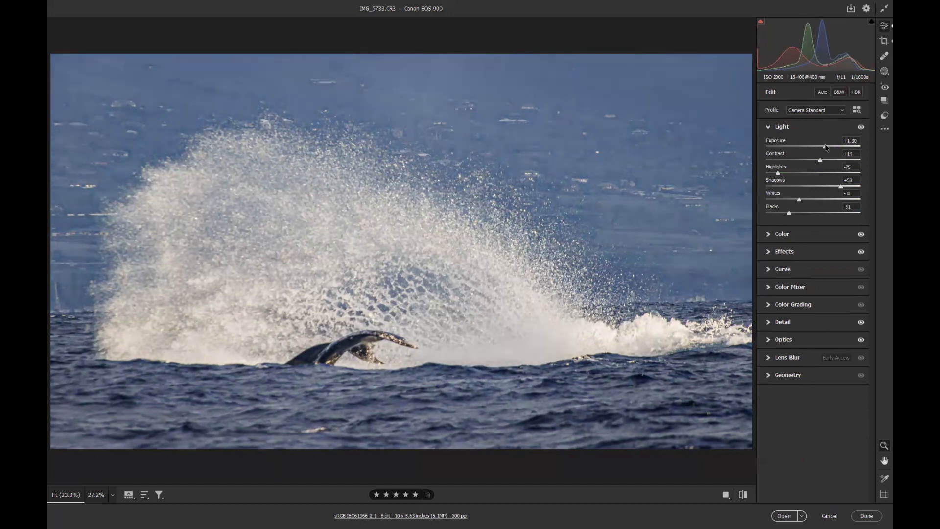
pyautogui.click(805, 254)
pyautogui.moveTo(809, 224); pyautogui.dragTo(807, 223)
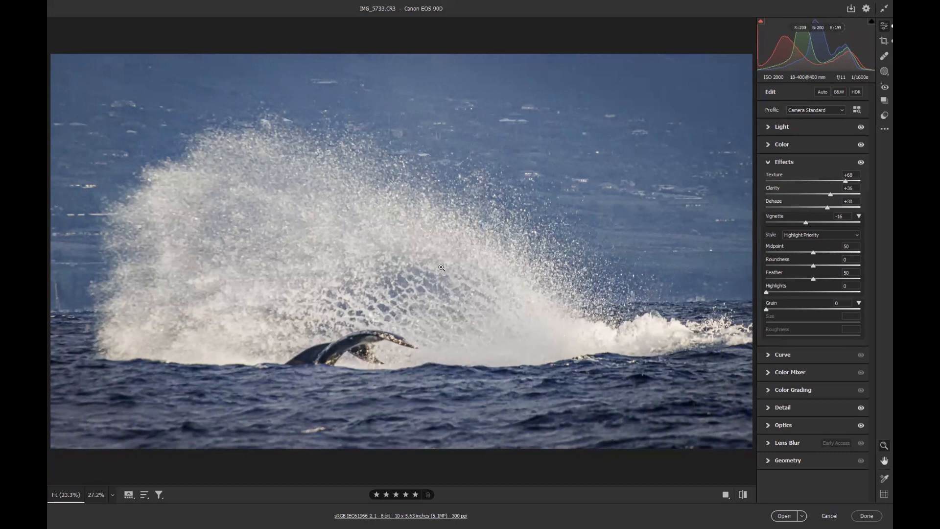
# Examine the splash up close and preview the sharpening mask, keeping Masking at 85
pyautogui.click(784, 408)
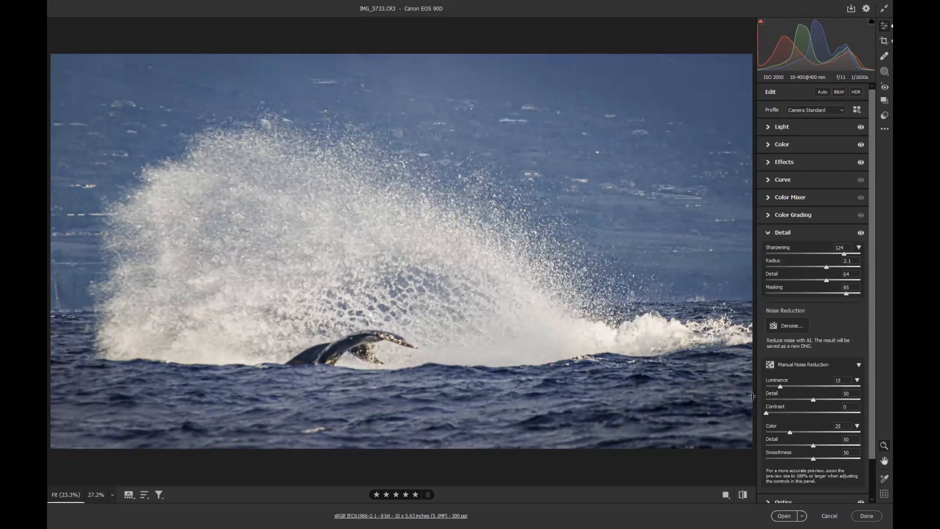
pyautogui.moveTo(358, 215); pyautogui.dragTo(387, 233)
pyautogui.moveTo(533, 277)
pyautogui.mouseDown()
pyautogui.moveTo(509, 277)
pyautogui.moveTo(530, 277)
pyautogui.mouseUp()
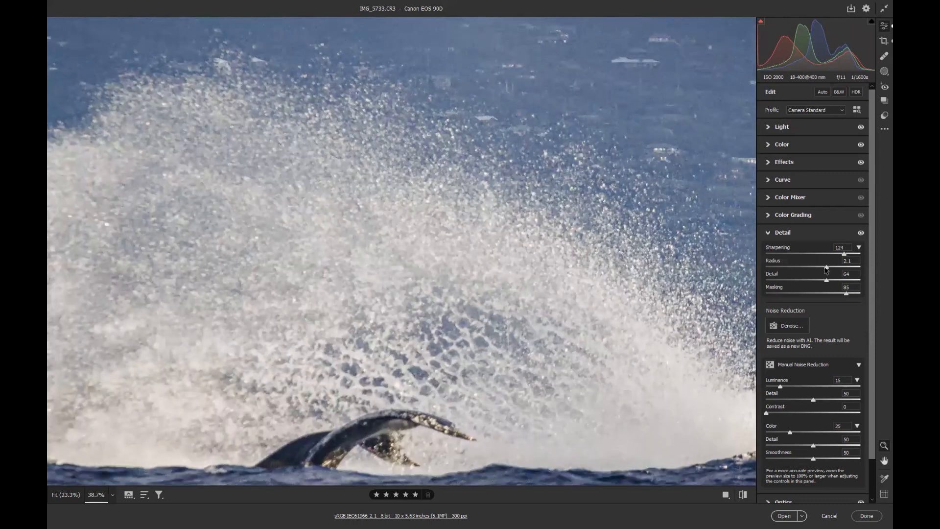
pyautogui.press('alt')
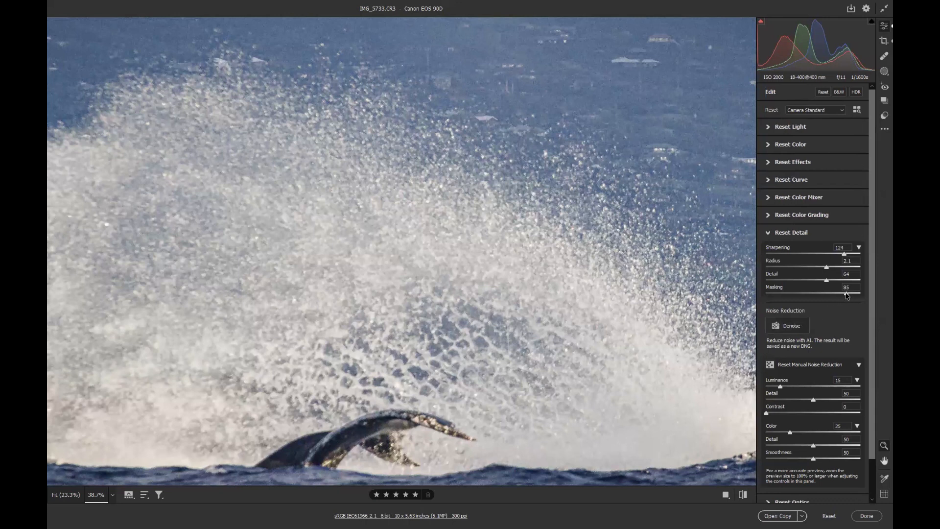
pyautogui.moveTo(847, 295); pyautogui.dragTo(847, 294)
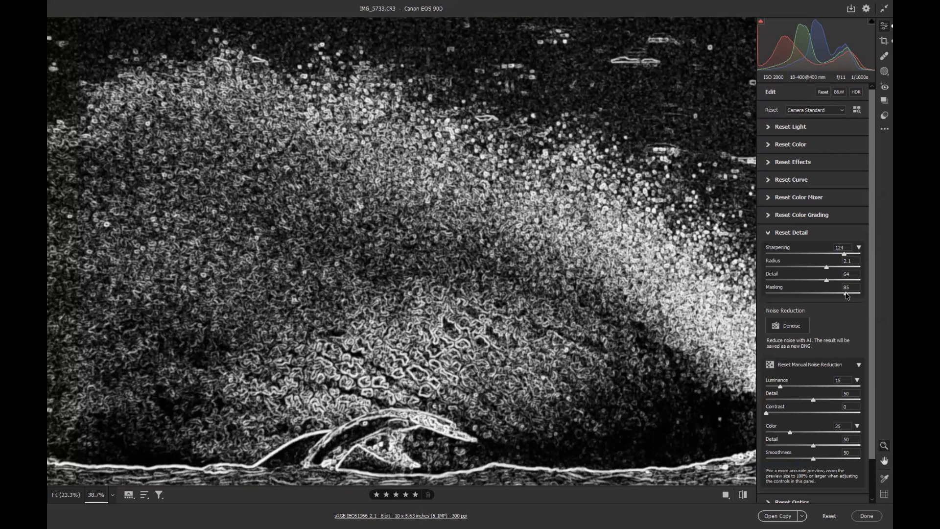
pyautogui.moveTo(847, 294); pyautogui.dragTo(846, 294)
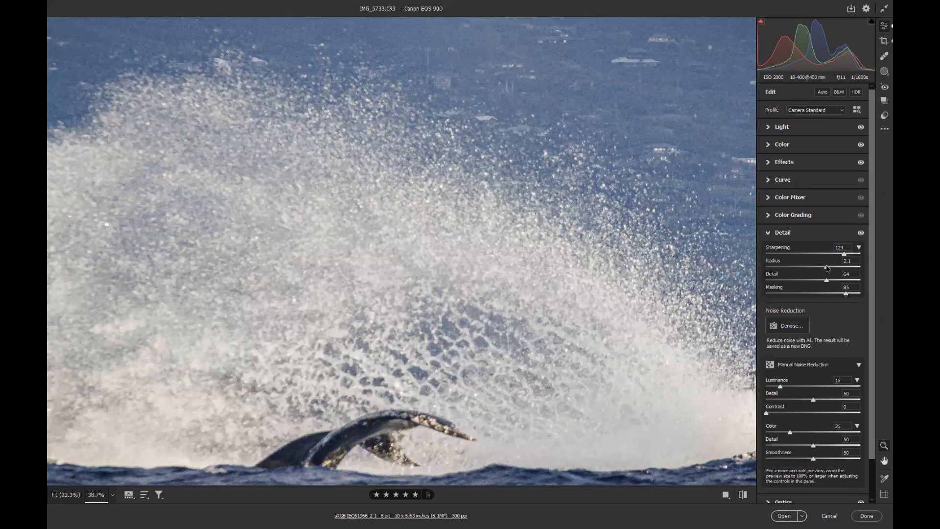
# Try a sharpening Radius of 0.9 and compare the spray droplets with the Detail adjustments off and on
pyautogui.moveTo(828, 268); pyautogui.dragTo(781, 266)
pyautogui.moveTo(469, 240); pyautogui.dragTo(499, 248)
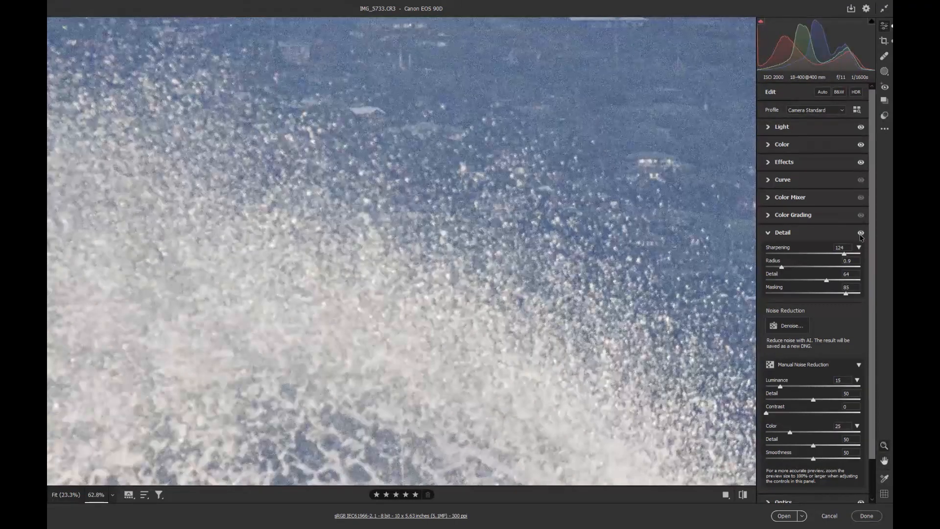
pyautogui.click(860, 233)
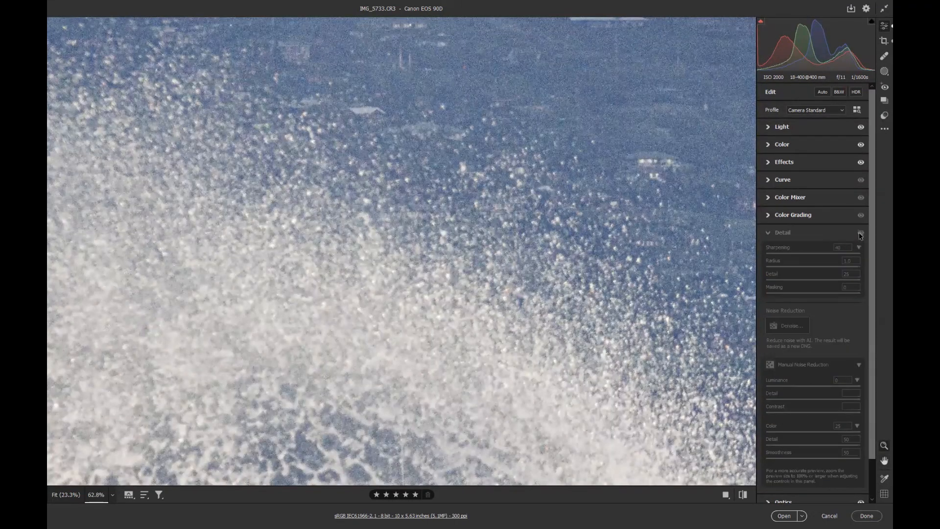
pyautogui.click(860, 233)
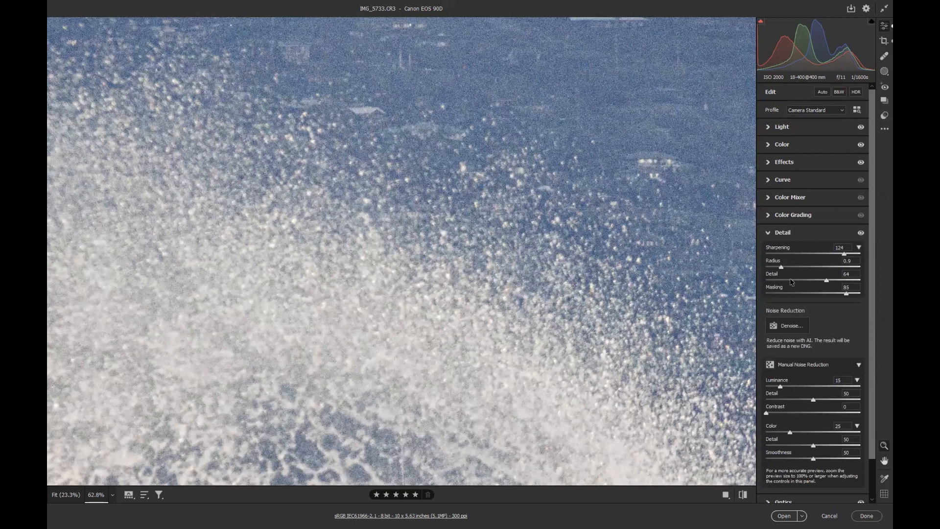
# Set the sharpening Radius to 1.9 and compare the spray with the Detail adjustments off and on
pyautogui.moveTo(781, 267); pyautogui.dragTo(821, 270)
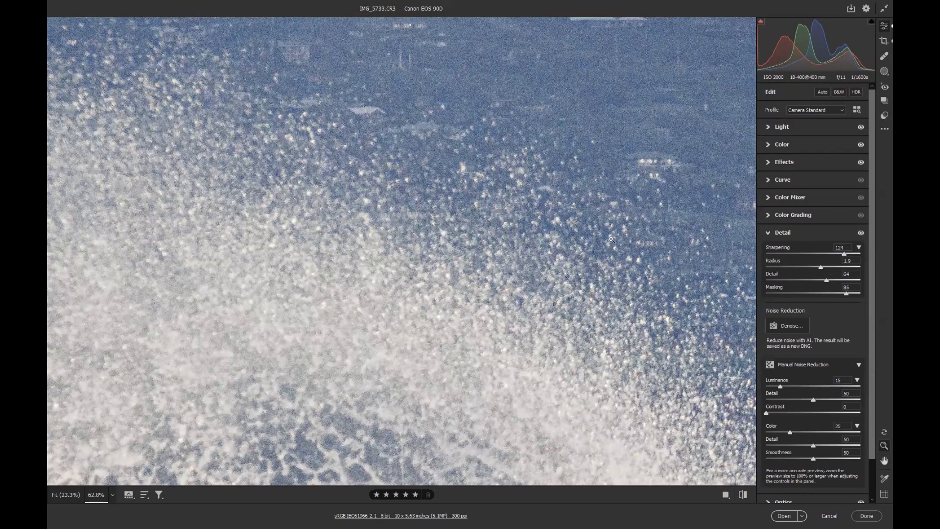
pyautogui.click(861, 233)
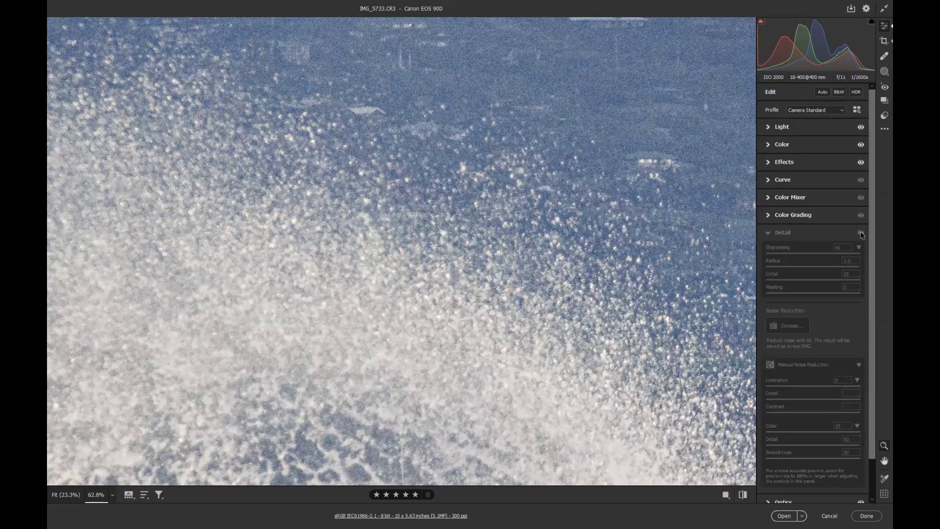
pyautogui.click(861, 233)
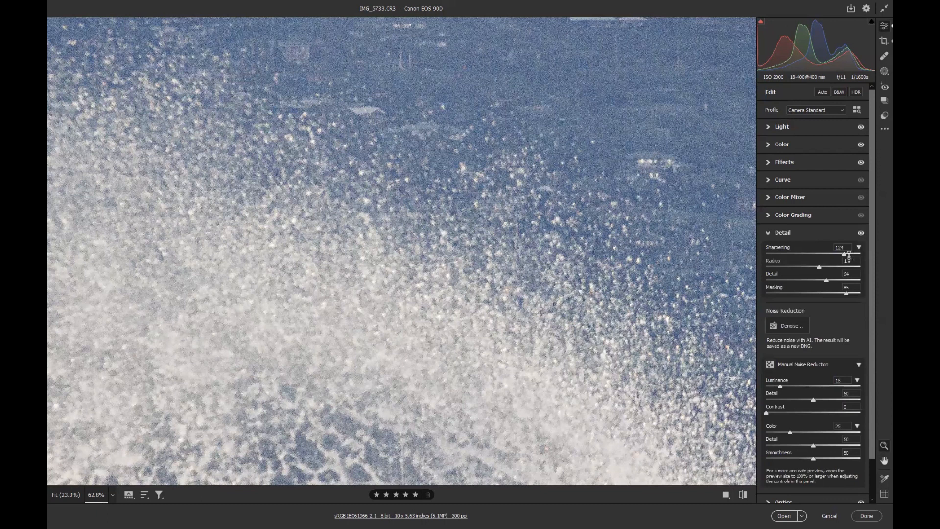
# Set Luminance noise reduction to 26, Color noise reduction to 55 and sharpening Detail to 80, and compare the result with Detail adjustments off
pyautogui.moveTo(843, 255)
pyautogui.mouseDown()
pyautogui.moveTo(853, 255)
pyautogui.moveTo(839, 256)
pyautogui.mouseUp()
pyautogui.moveTo(788, 387); pyautogui.dragTo(792, 387)
pyautogui.moveTo(790, 432); pyautogui.dragTo(817, 433)
pyautogui.moveTo(826, 283); pyautogui.dragTo(850, 280)
pyautogui.click(861, 232)
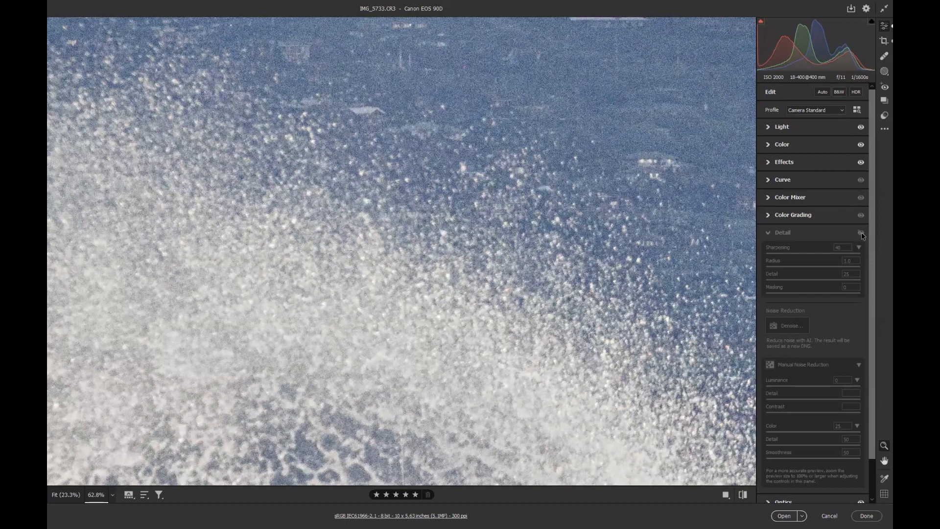
pyautogui.click(861, 233)
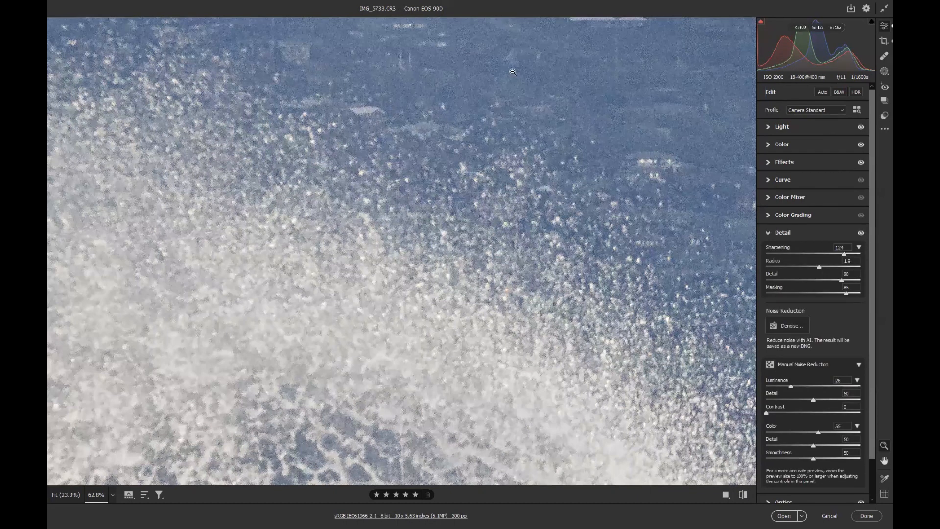
pyautogui.moveTo(559, 147); pyautogui.dragTo(533, 164)
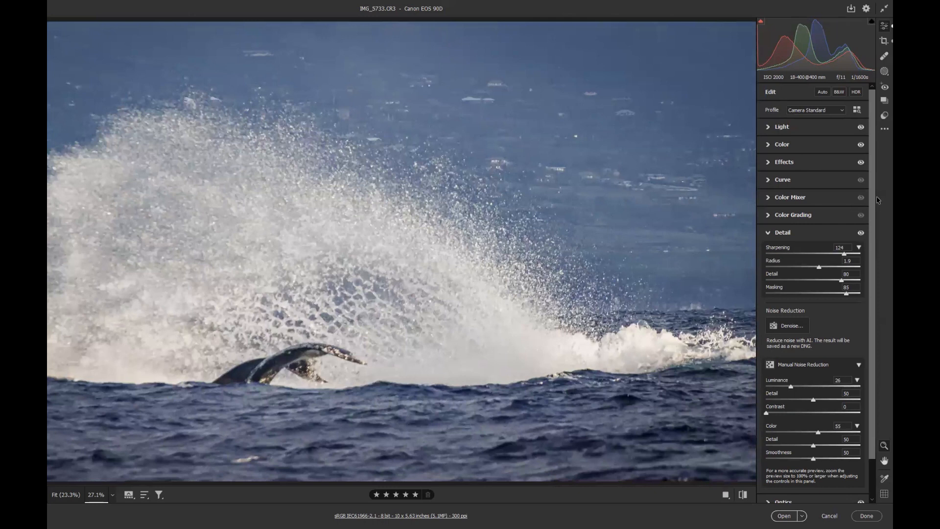
# Compare the whole splash with the Detail adjustments off and on
pyautogui.click(860, 233)
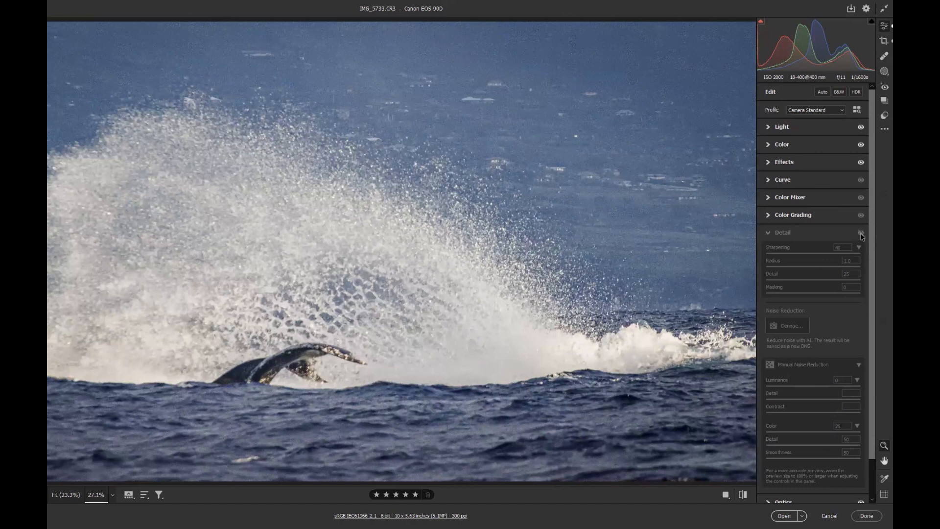
pyautogui.click(861, 233)
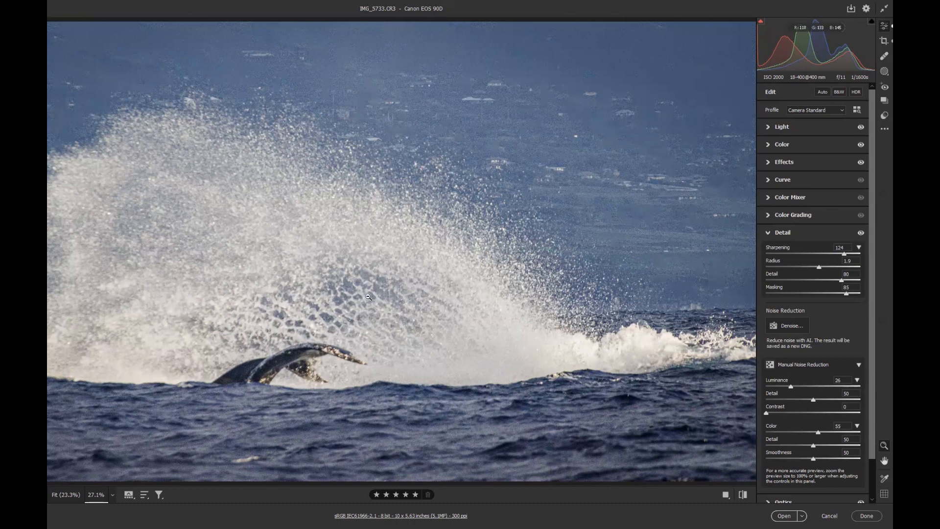
# Paint a brush mask of size 5, feather 100 and flow 50 over the outer spray arc and the water curl above the whale's tail
pyautogui.click(883, 72)
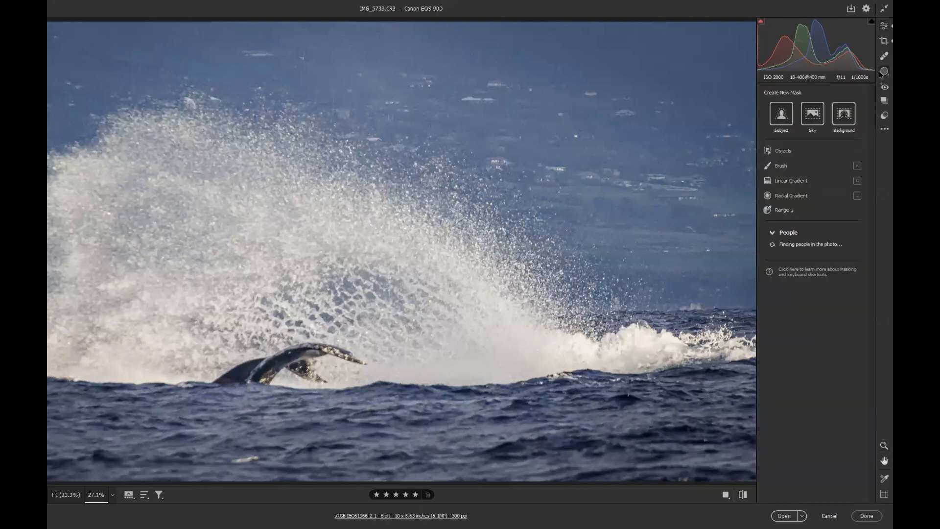
pyautogui.click(779, 167)
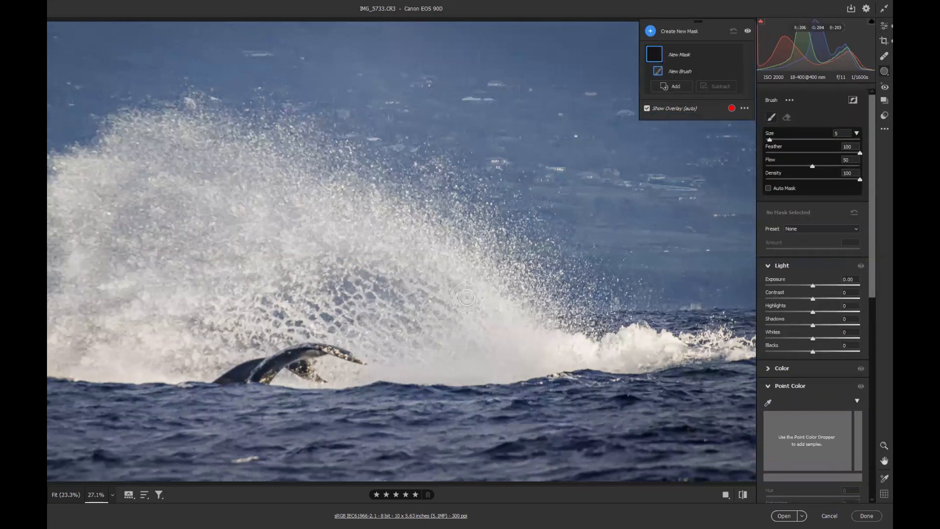
pyautogui.moveTo(528, 301)
pyautogui.mouseDown()
pyautogui.moveTo(387, 201)
pyautogui.moveTo(269, 176)
pyautogui.mouseUp()
pyautogui.moveTo(458, 238)
pyautogui.mouseDown()
pyautogui.moveTo(548, 289)
pyautogui.moveTo(554, 315)
pyautogui.moveTo(495, 245)
pyautogui.moveTo(410, 197)
pyautogui.moveTo(338, 182)
pyautogui.mouseUp()
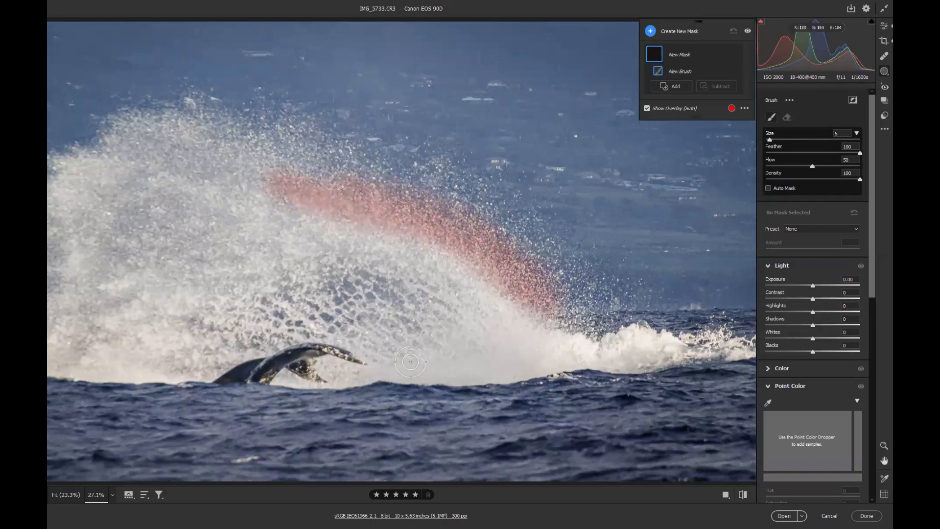
pyautogui.moveTo(382, 283)
pyautogui.mouseDown()
pyautogui.moveTo(222, 327)
pyautogui.moveTo(425, 318)
pyautogui.moveTo(318, 307)
pyautogui.moveTo(436, 294)
pyautogui.moveTo(274, 286)
pyautogui.moveTo(245, 298)
pyautogui.moveTo(458, 297)
pyautogui.moveTo(484, 323)
pyautogui.moveTo(353, 333)
pyautogui.moveTo(437, 346)
pyautogui.moveTo(460, 343)
pyautogui.moveTo(407, 312)
pyautogui.moveTo(302, 310)
pyautogui.moveTo(222, 352)
pyautogui.moveTo(306, 374)
pyautogui.moveTo(303, 359)
pyautogui.moveTo(284, 353)
pyautogui.moveTo(365, 360)
pyautogui.mouseUp()
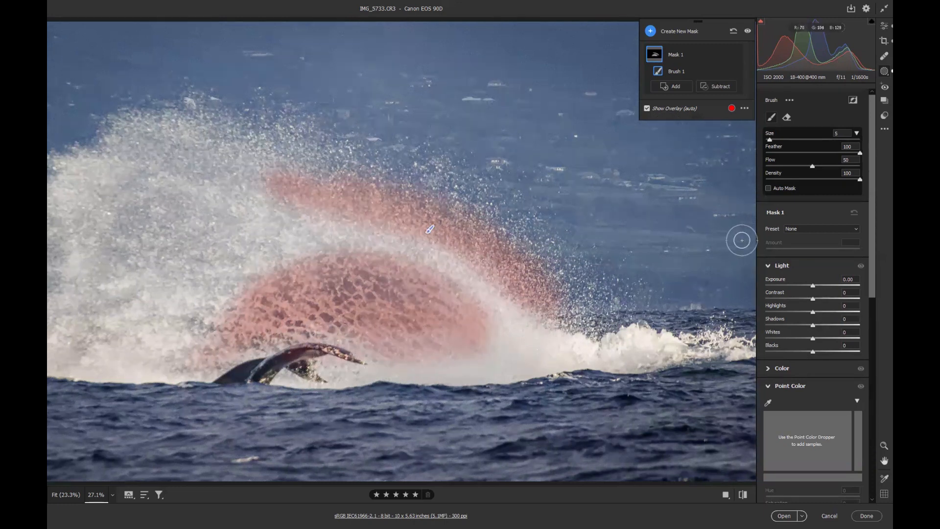
pyautogui.moveTo(199, 324)
pyautogui.mouseDown()
pyautogui.moveTo(273, 266)
pyautogui.moveTo(346, 255)
pyautogui.moveTo(376, 265)
pyautogui.mouseUp()
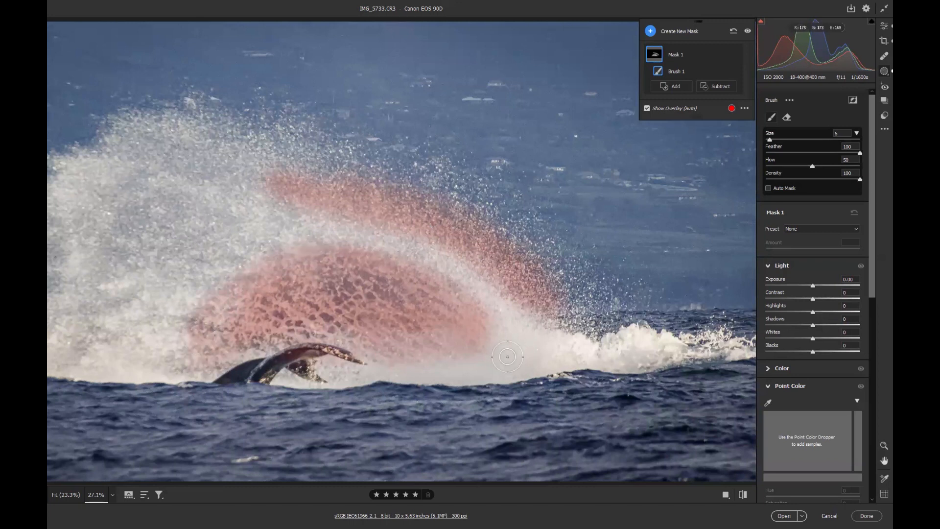
pyautogui.moveTo(272, 195)
pyautogui.mouseDown()
pyautogui.moveTo(259, 205)
pyautogui.moveTo(226, 199)
pyautogui.moveTo(284, 194)
pyautogui.mouseUp()
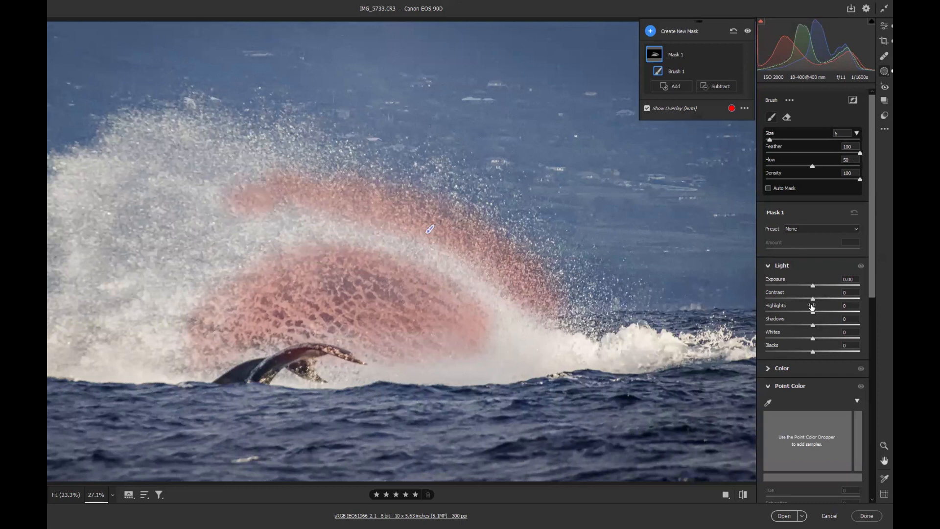
# Set the brush mask's Texture to +100, Clarity to +60, Dehaze to +40 and Grain to -12
pyautogui.scroll(-10, 811, 308)
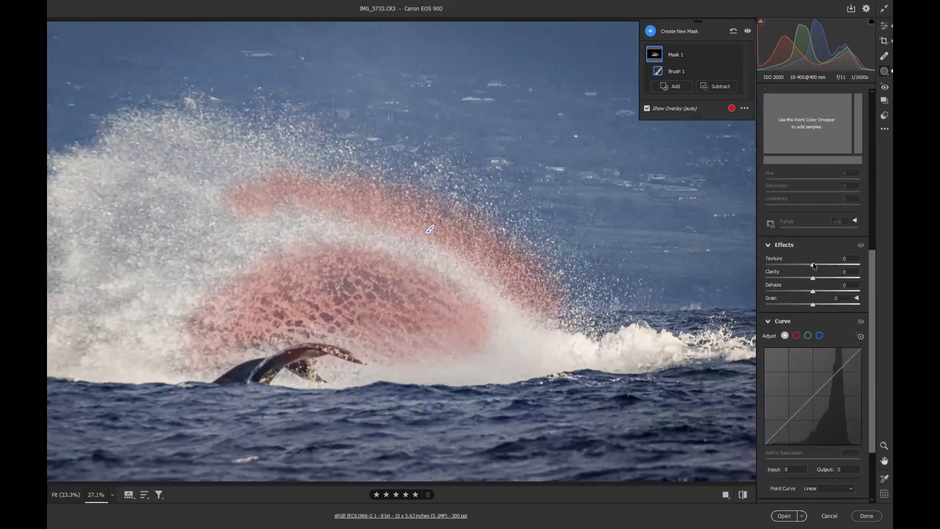
pyautogui.moveTo(813, 265); pyautogui.dragTo(874, 261)
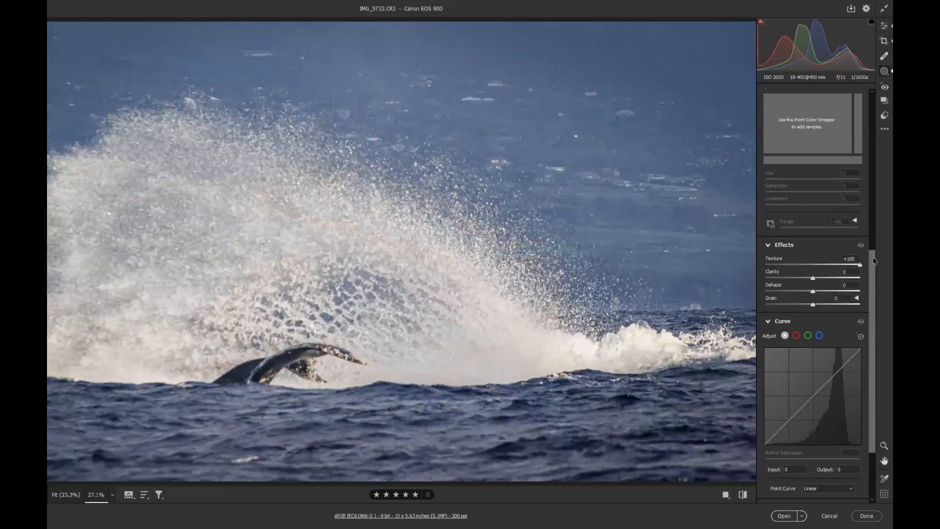
pyautogui.moveTo(813, 277); pyautogui.dragTo(857, 283)
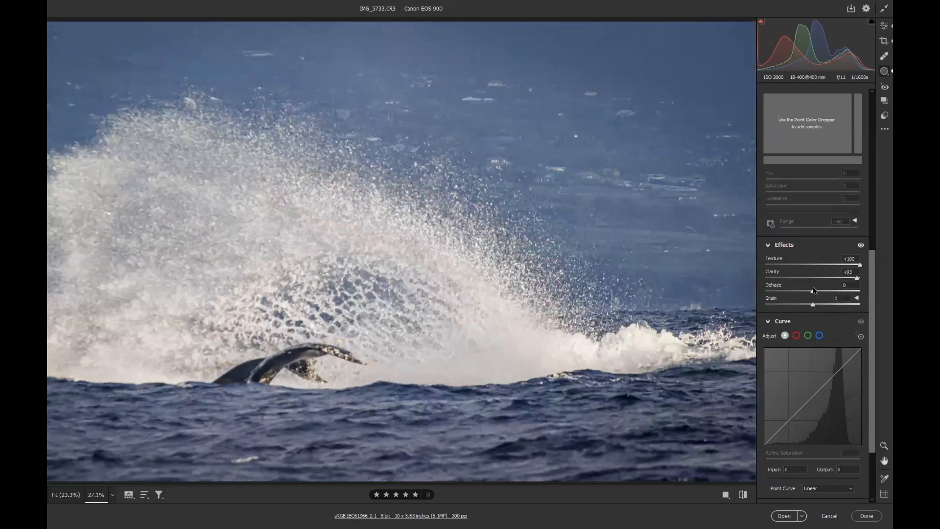
pyautogui.moveTo(824, 293)
pyautogui.mouseDown()
pyautogui.moveTo(837, 292)
pyautogui.moveTo(824, 292)
pyautogui.mouseUp()
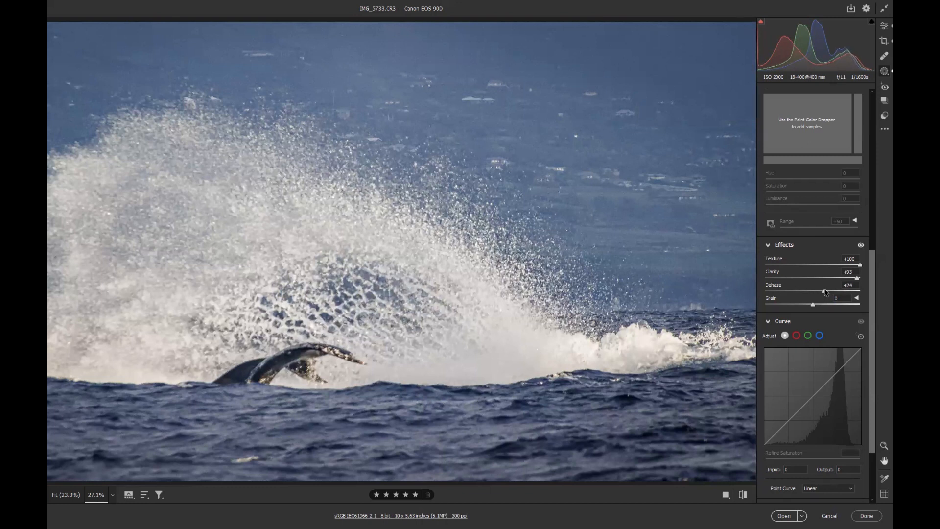
pyautogui.moveTo(823, 292); pyautogui.dragTo(827, 292)
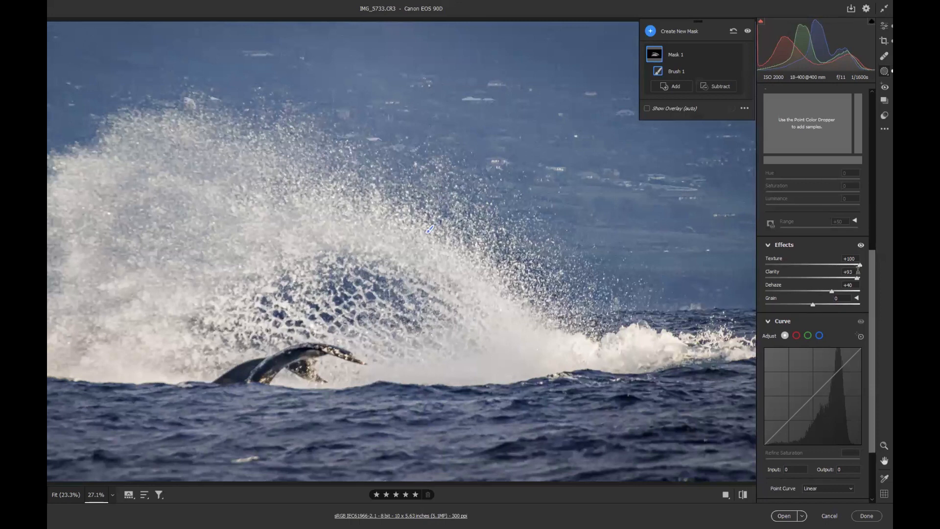
pyautogui.moveTo(858, 277); pyautogui.dragTo(844, 278)
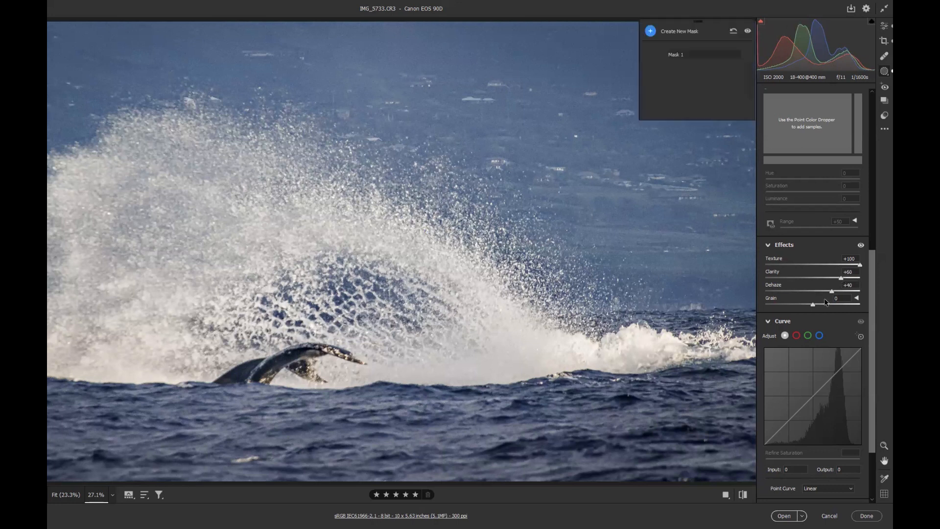
pyautogui.moveTo(812, 305); pyautogui.dragTo(802, 306)
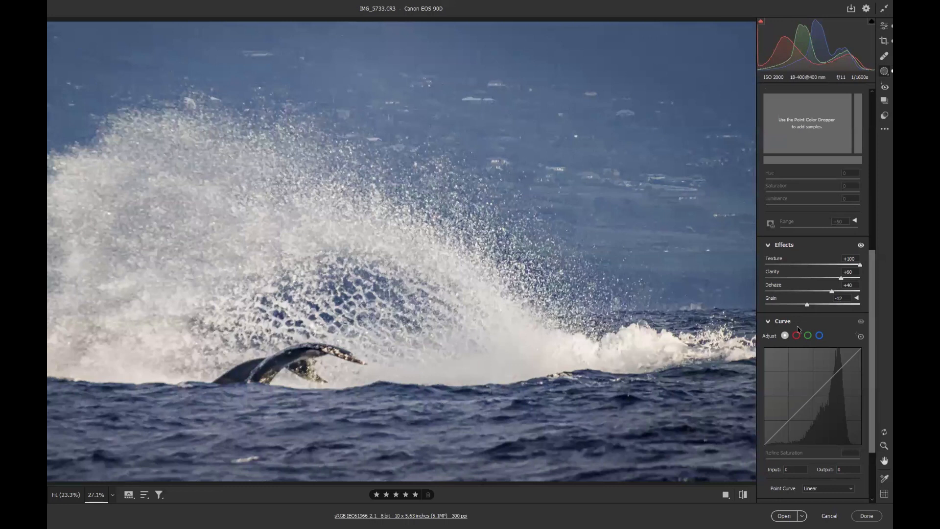
# Return to the global edits, fit the whole photo in view and compare it with its original settings
pyautogui.click(881, 27)
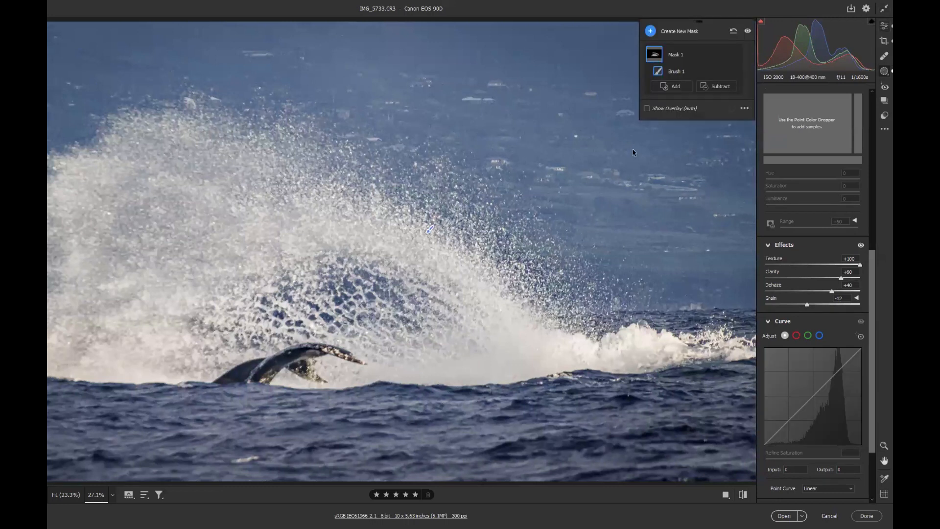
pyautogui.click(467, 228)
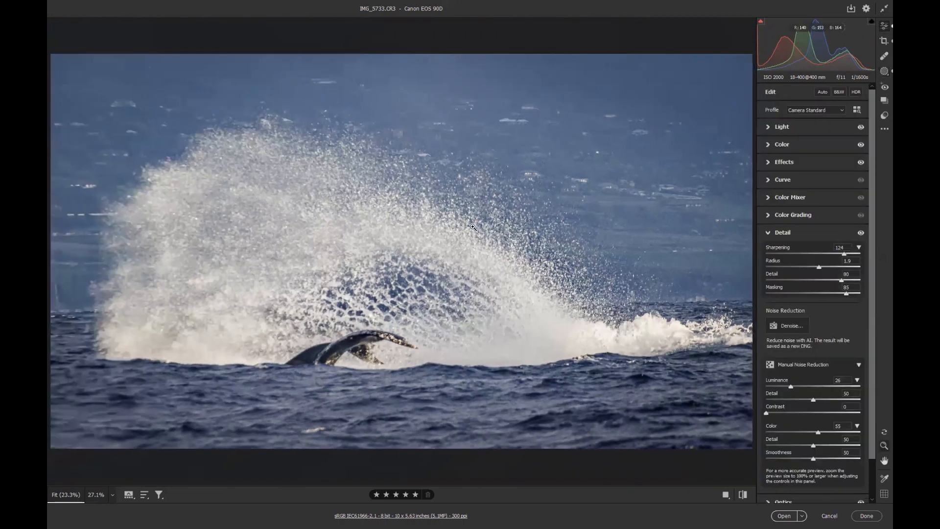
pyautogui.click(743, 495)
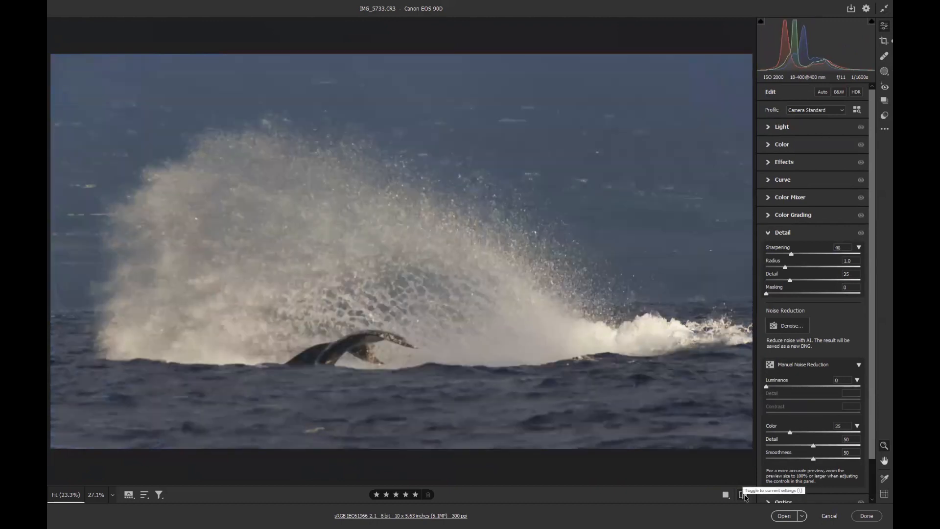
pyautogui.click(742, 495)
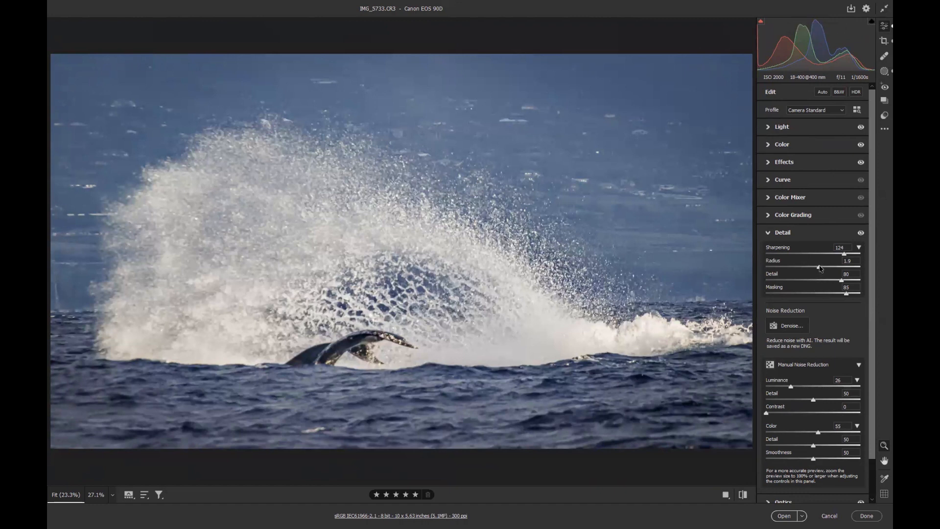
# Set the global Vignette to -26 and compare the photo with its original settings
pyautogui.moveTo(842, 253); pyautogui.dragTo(807, 267)
pyautogui.click(783, 162)
pyautogui.moveTo(845, 183); pyautogui.dragTo(826, 196)
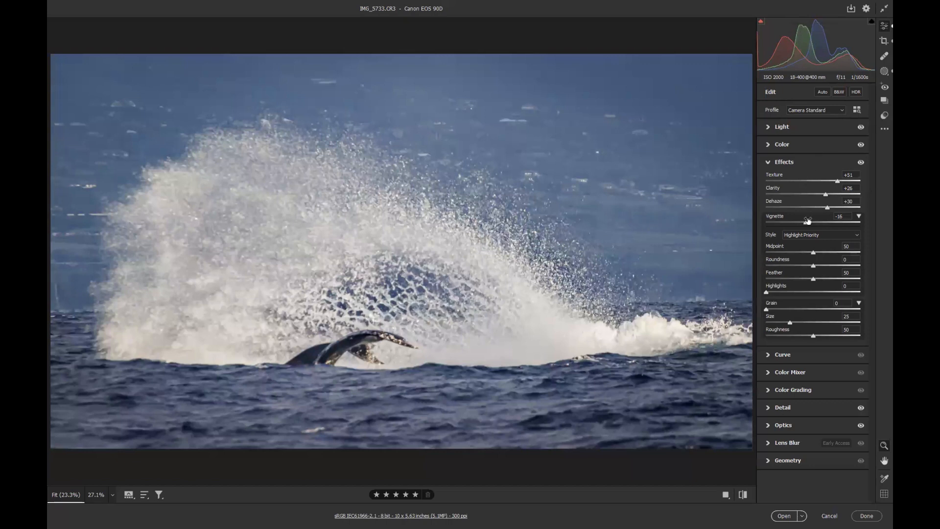
pyautogui.moveTo(808, 225); pyautogui.dragTo(803, 225)
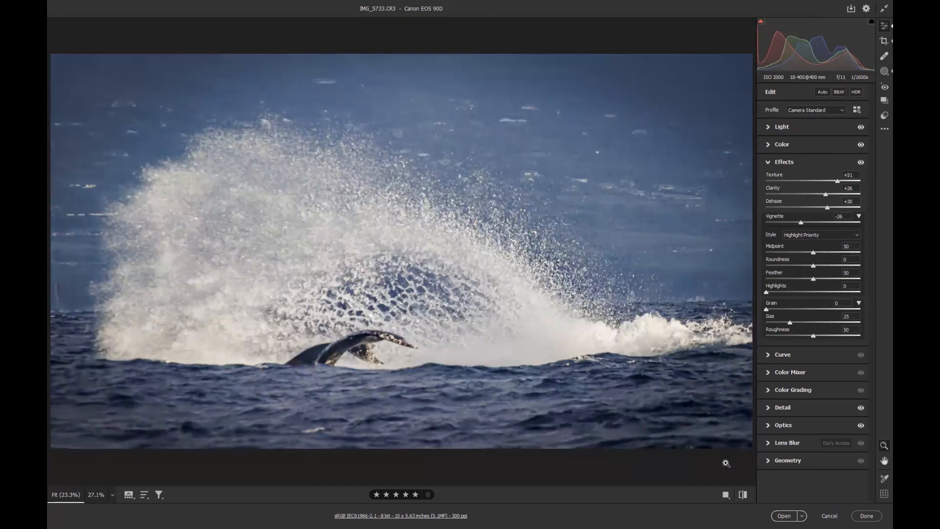
pyautogui.click(743, 495)
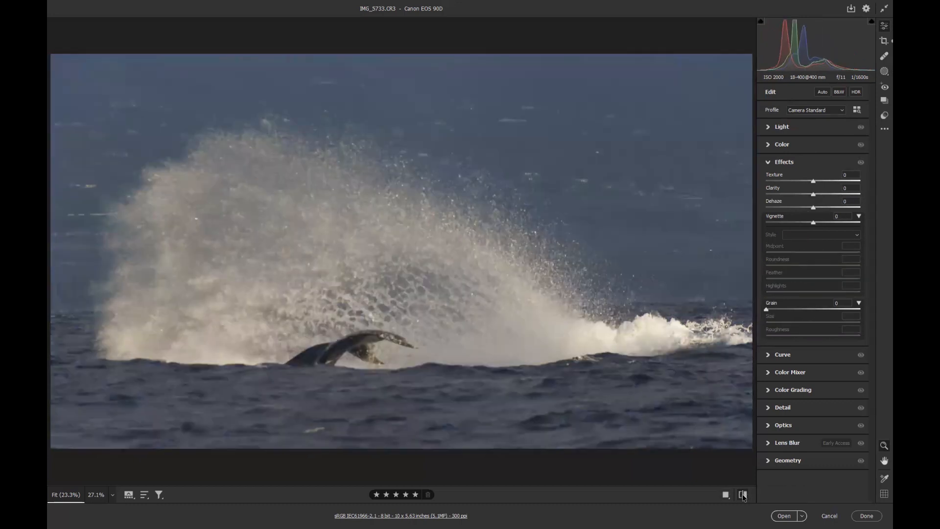
pyautogui.click(743, 495)
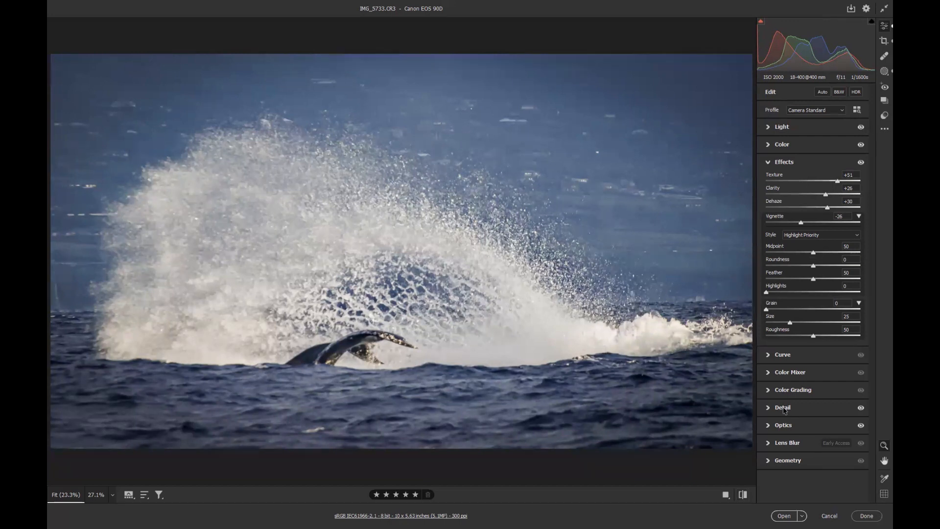
# Check the areas covered by the splash brush mask by showing and hiding its overlay
pyautogui.click(881, 72)
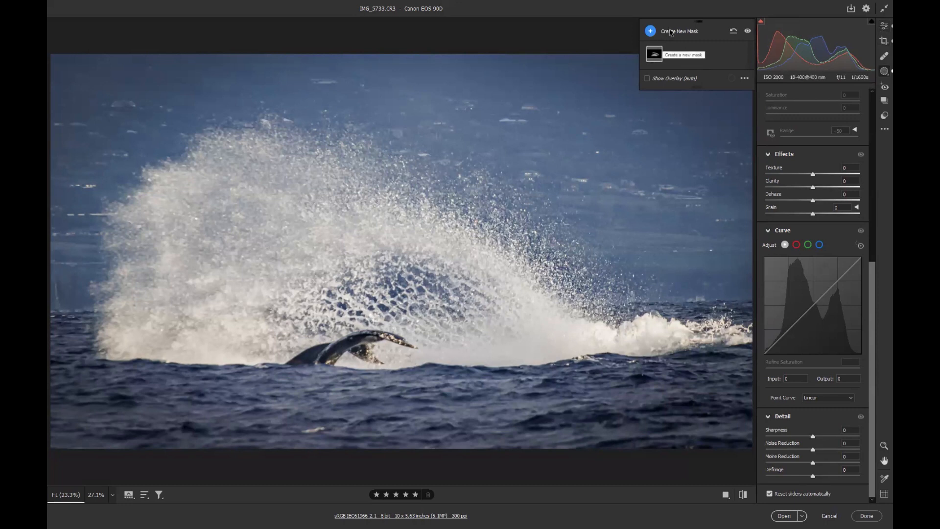
pyautogui.click(670, 56)
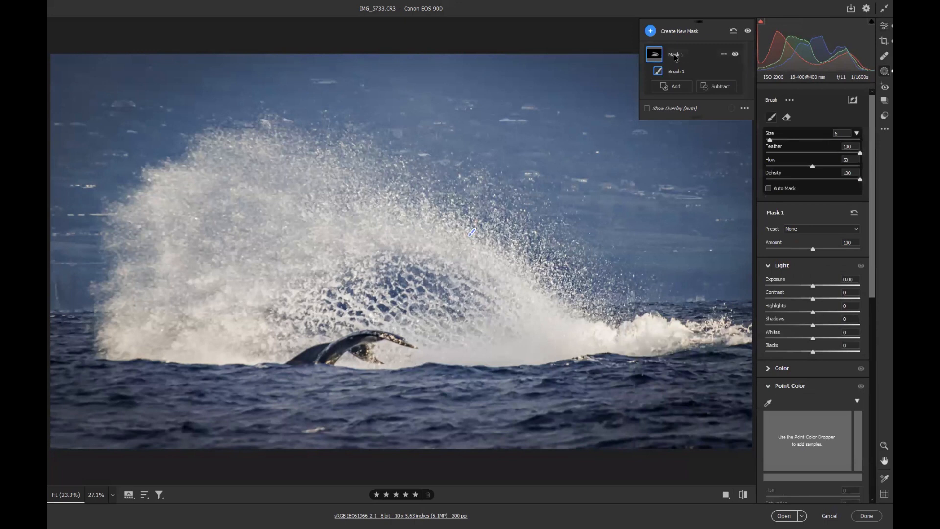
pyautogui.click(647, 109)
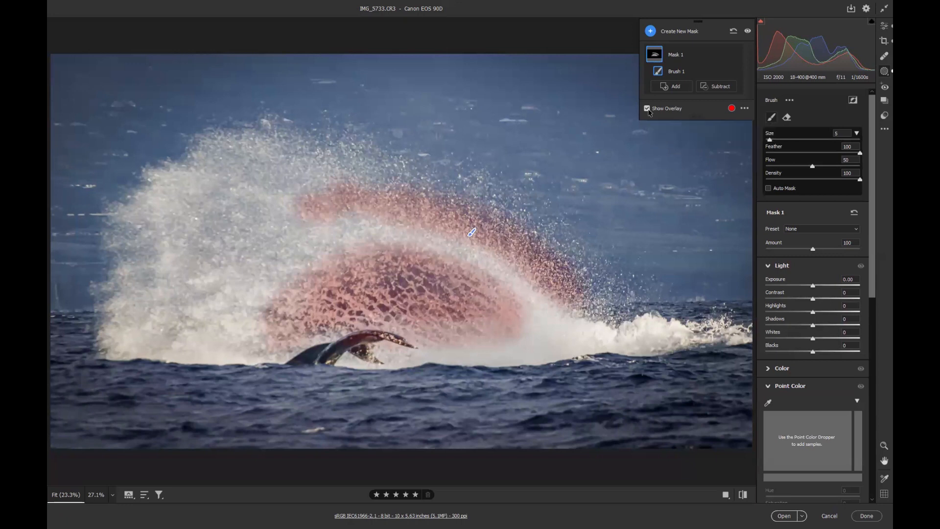
pyautogui.click(647, 109)
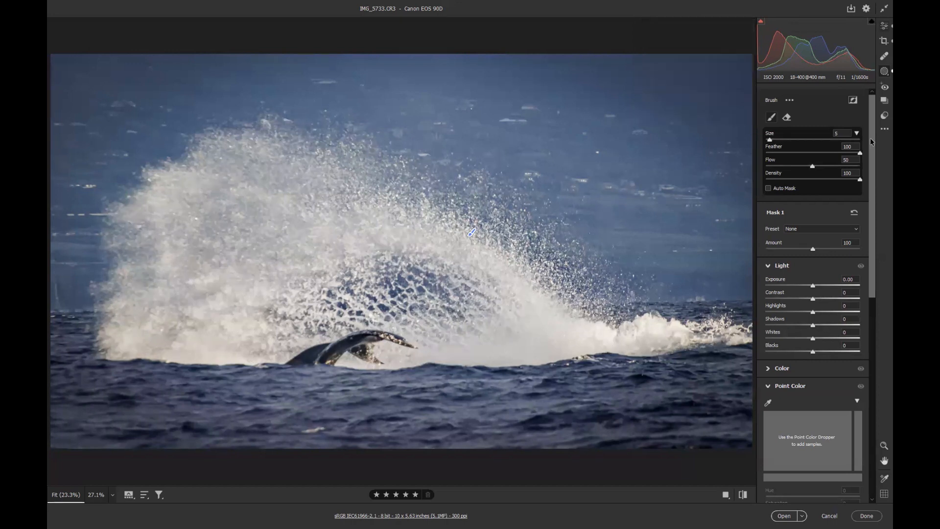
# Warm the photo's white balance by setting the global Temperature to 6350
pyautogui.press('e')
pyautogui.click(801, 147)
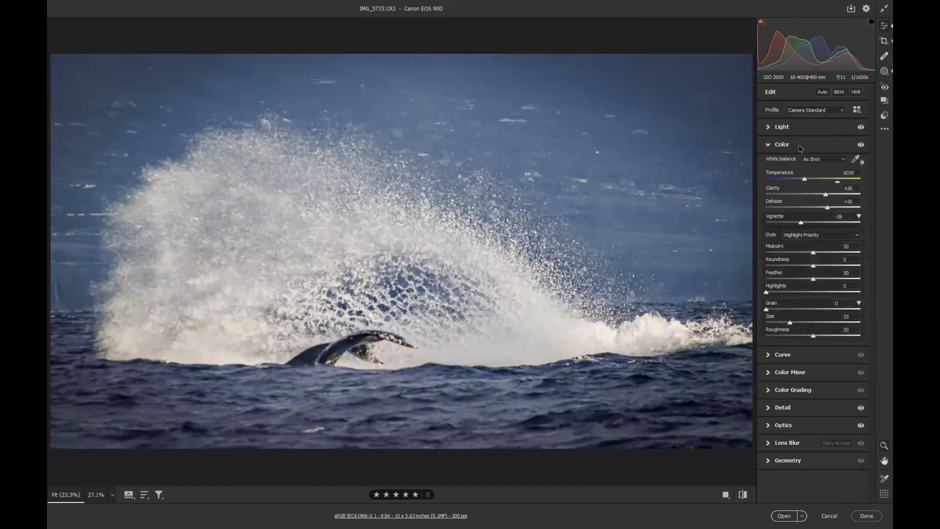
pyautogui.moveTo(804, 179); pyautogui.dragTo(807, 179)
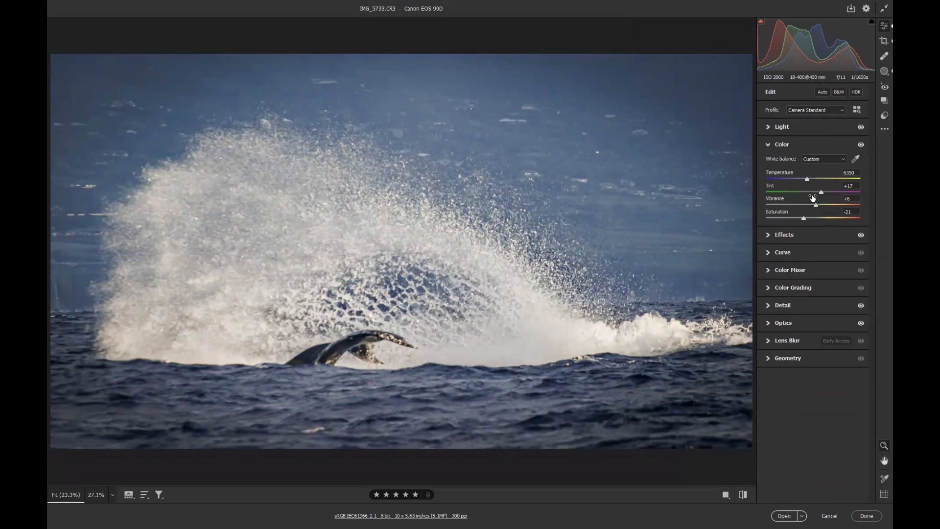
pyautogui.moveTo(813, 198)
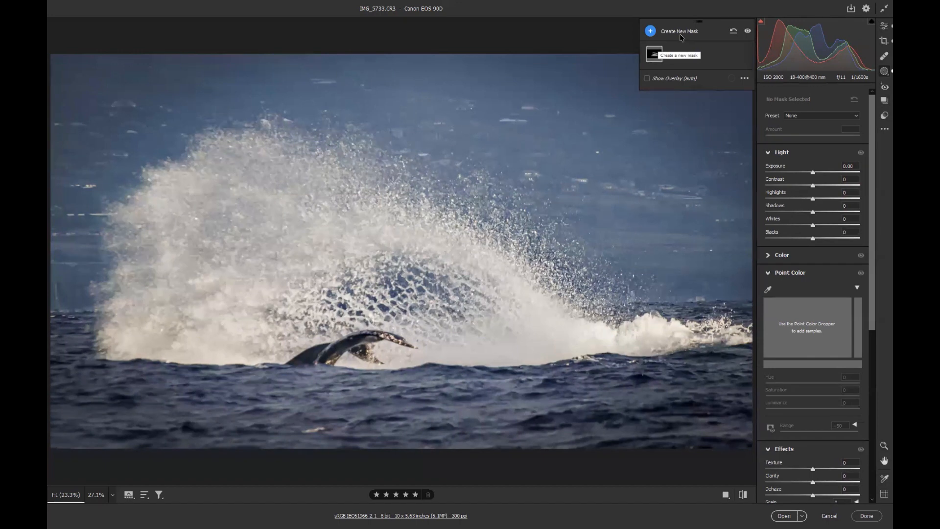
# Review the available types for a new mask without adding one, and return to the global edits
pyautogui.click(655, 36)
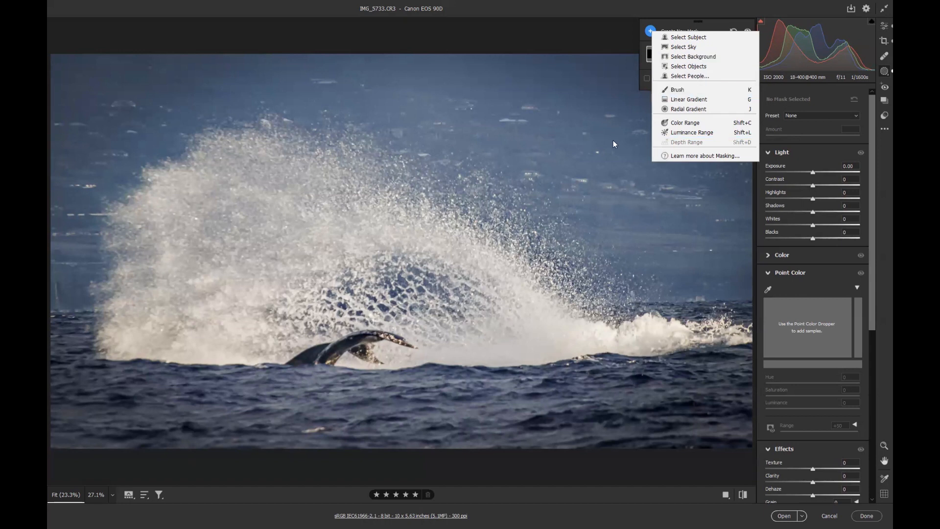
pyautogui.click(615, 49)
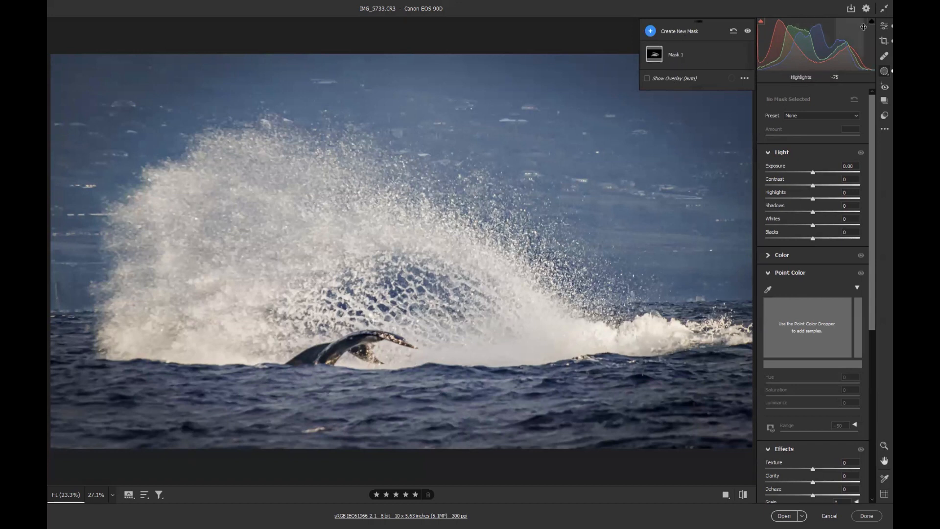
pyautogui.click(883, 27)
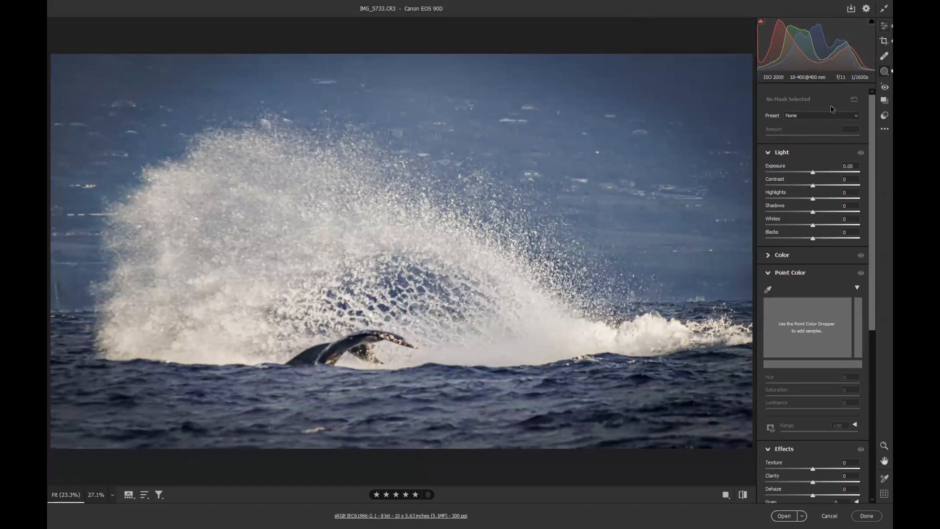
# Finish the whale photo's raw edit, keeping its settings, and select 20240118_309.dng in Bridge
pyautogui.click(865, 516)
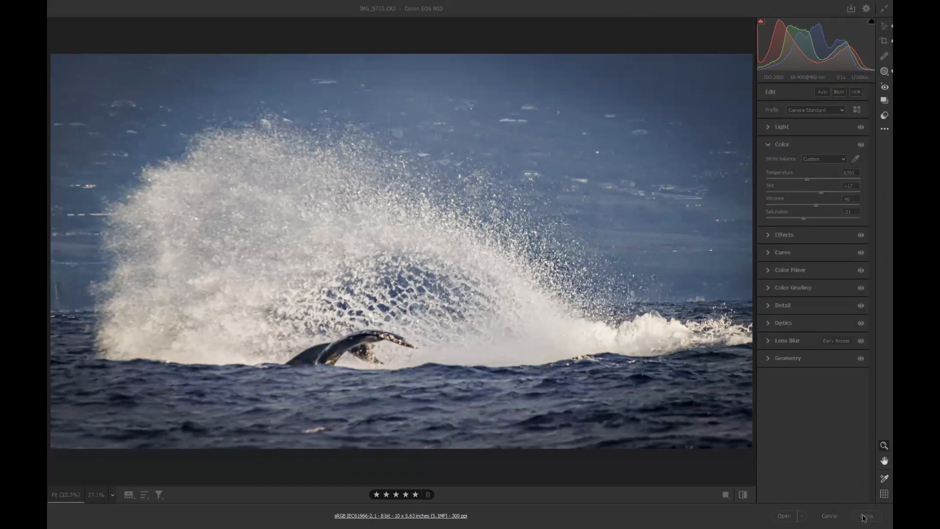
pyautogui.click(240, 123)
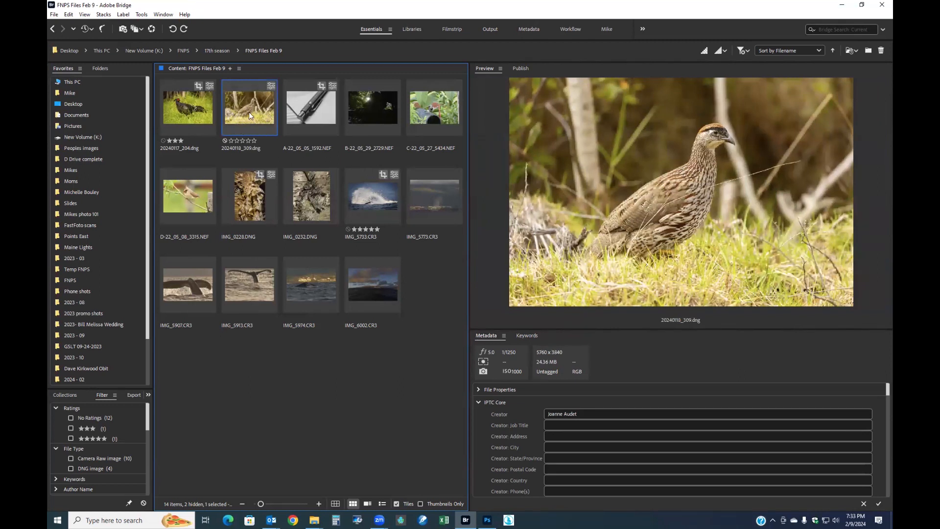
# Open 20240118_309.dng for raw editing and compare it with and without the Auto adjustments, leaving Auto applied
pyautogui.doubleClick(249, 115)
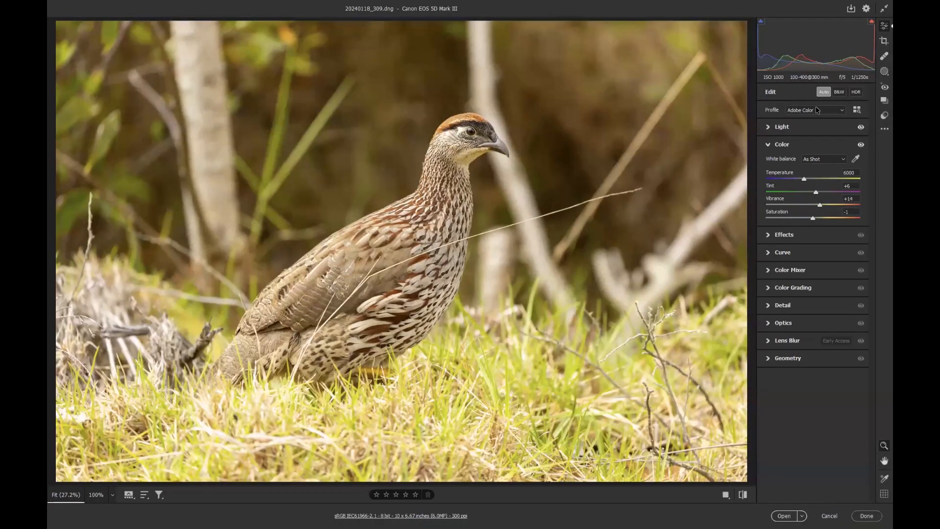
pyautogui.click(823, 93)
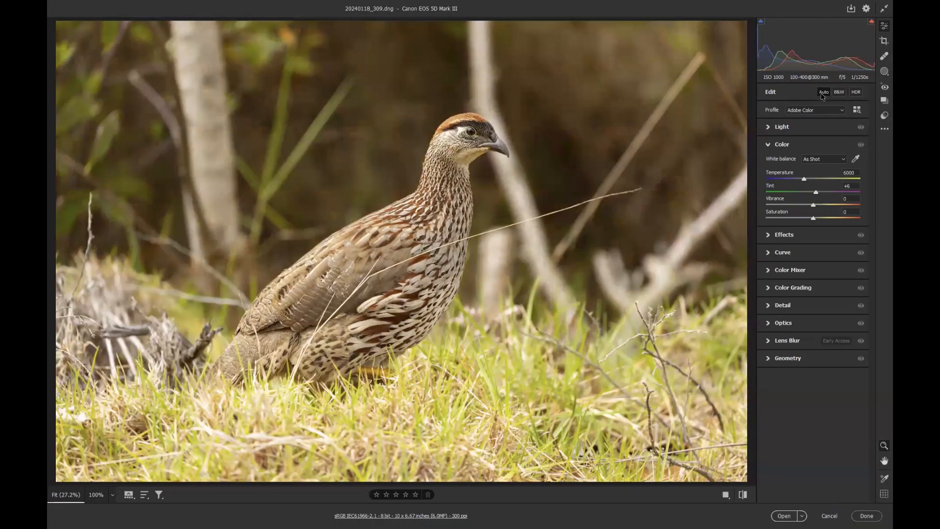
pyautogui.click(823, 94)
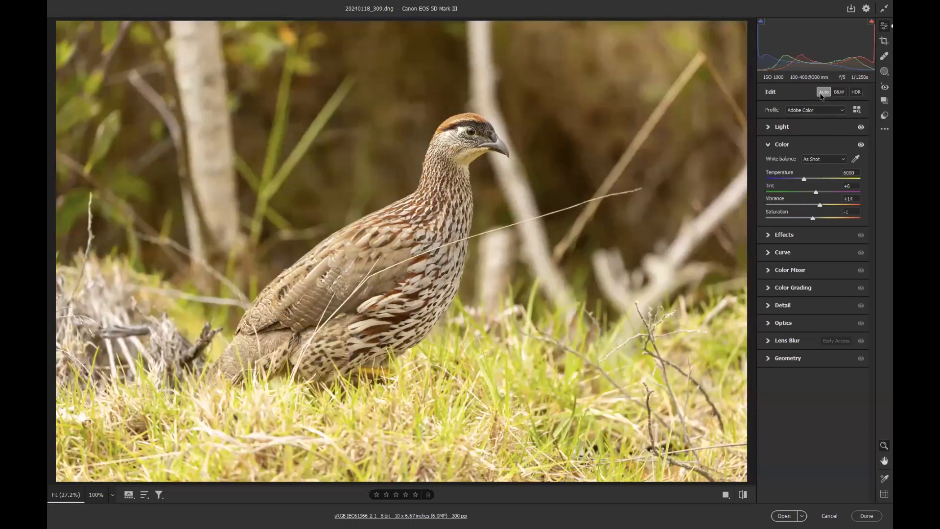
pyautogui.click(822, 93)
pyautogui.click(823, 93)
# Set the photo's Tint to +7 and Vibrance to +22, and check the Light adjustments
pyautogui.moveTo(816, 193); pyautogui.dragTo(819, 194)
pyautogui.moveTo(816, 194); pyautogui.dragTo(823, 207)
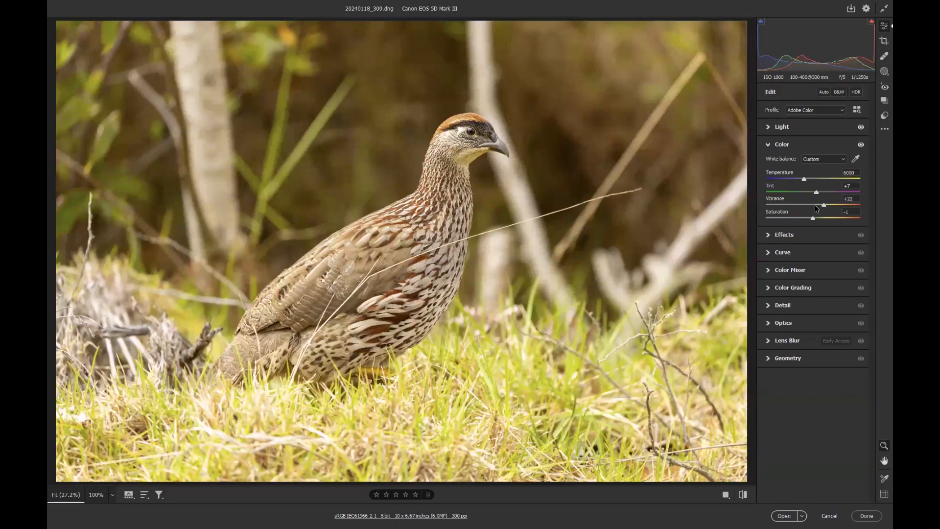
pyautogui.click(776, 129)
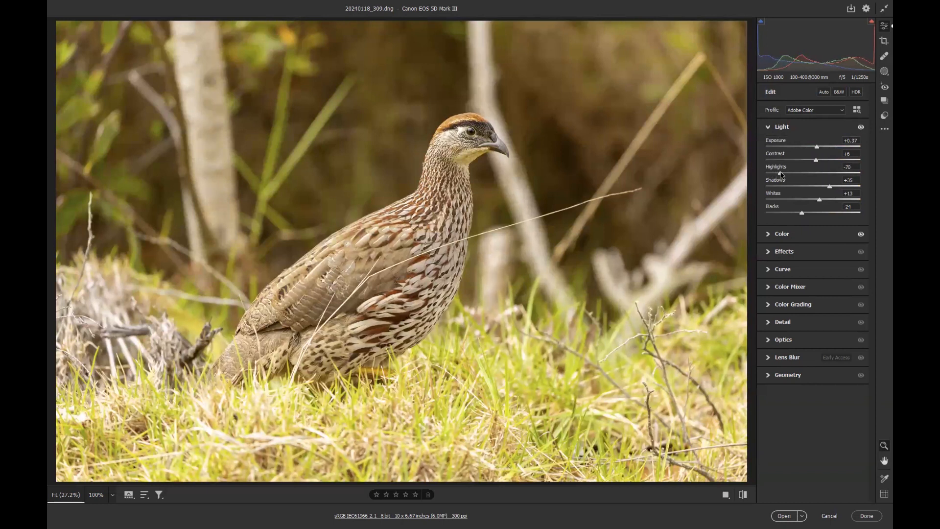
# Set the photo's Texture to +20 and darken its edges with a Vignette of -31
pyautogui.click(784, 251)
pyautogui.moveTo(814, 183)
pyautogui.mouseDown()
pyautogui.moveTo(831, 182)
pyautogui.moveTo(822, 183)
pyautogui.mouseUp()
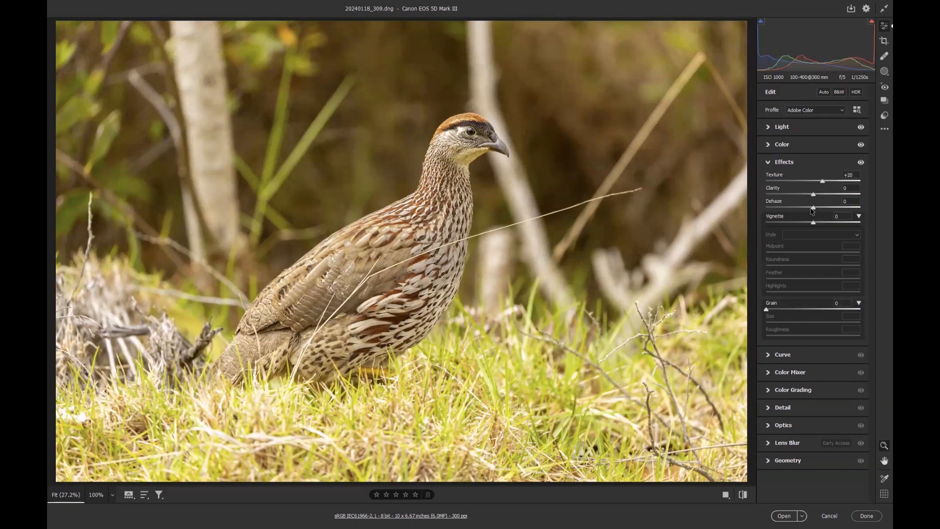
pyautogui.moveTo(813, 224); pyautogui.dragTo(798, 224)
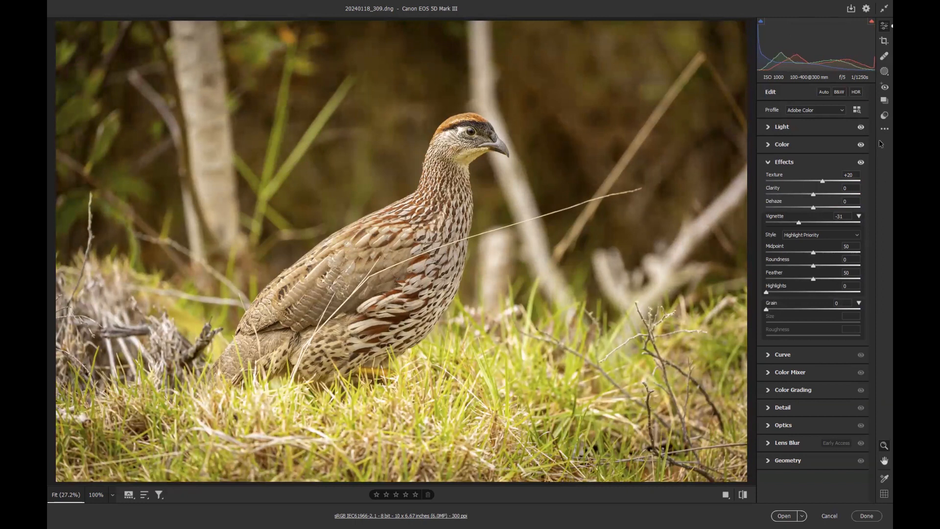
# Crop the photo more tightly around the bird at its original proportions, leaving more space in front of it, and apply the crop
pyautogui.click(884, 40)
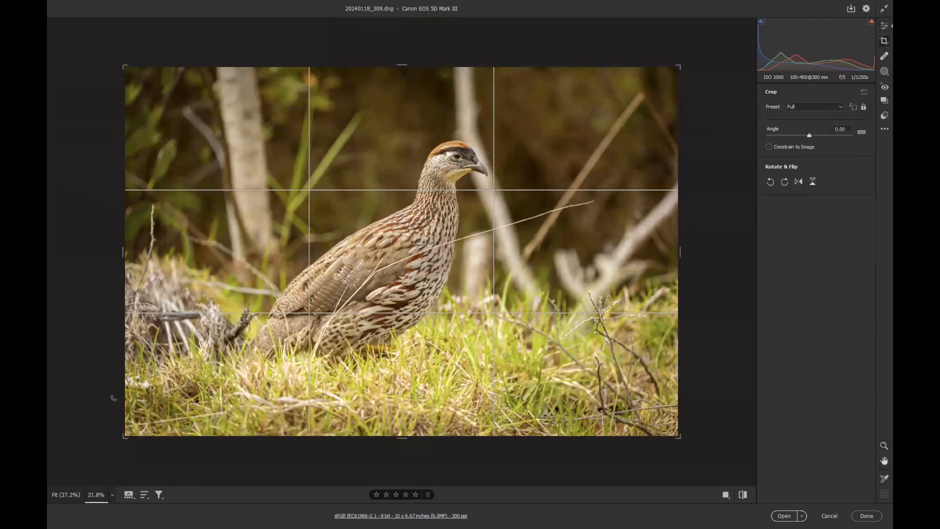
pyautogui.moveTo(123, 252); pyautogui.dragTo(155, 258)
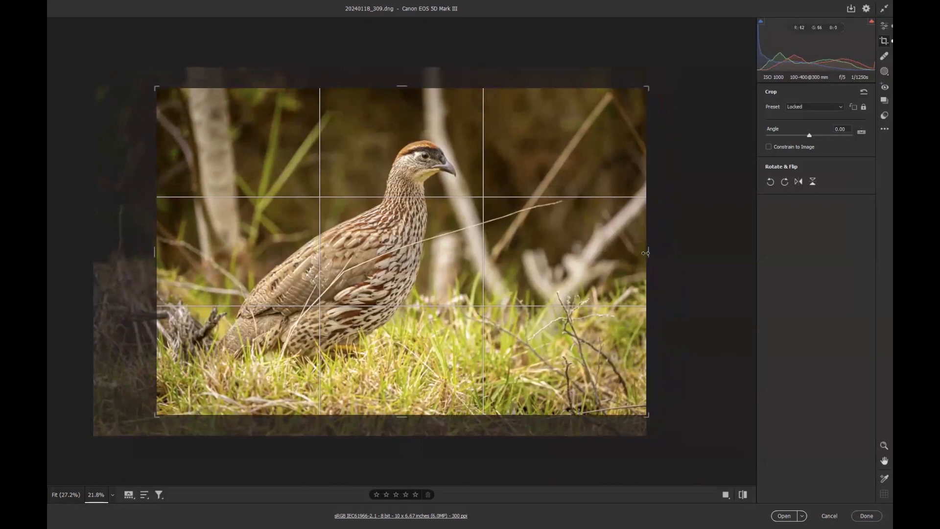
pyautogui.moveTo(649, 252); pyautogui.dragTo(639, 252)
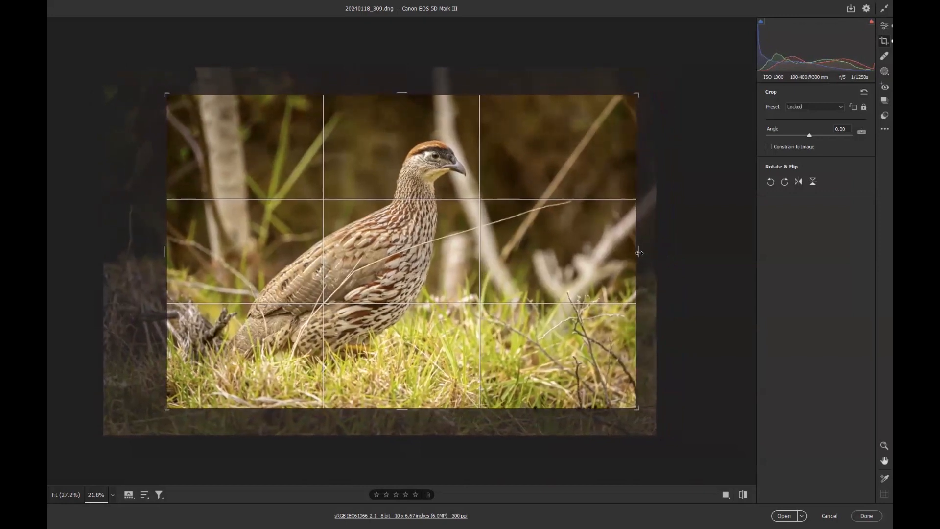
pyautogui.moveTo(456, 281); pyautogui.dragTo(459, 284)
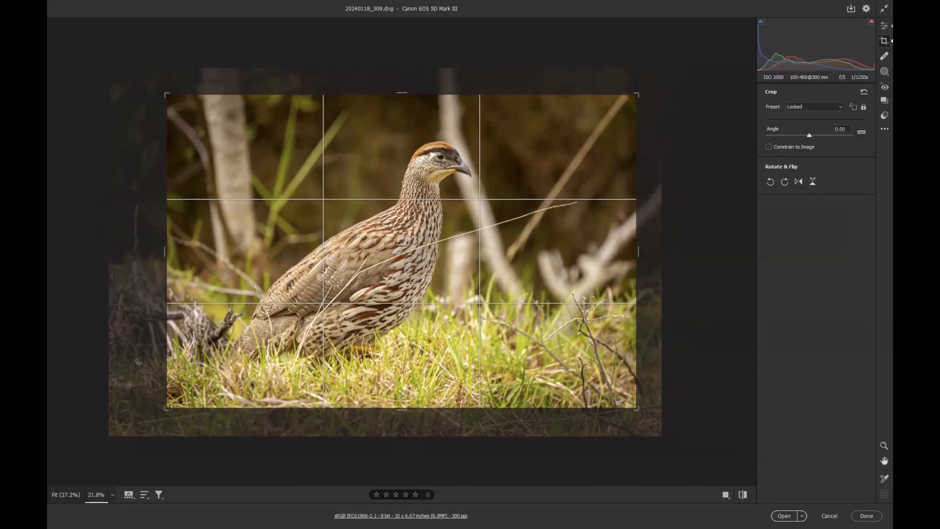
pyautogui.moveTo(458, 323); pyautogui.dragTo(464, 323)
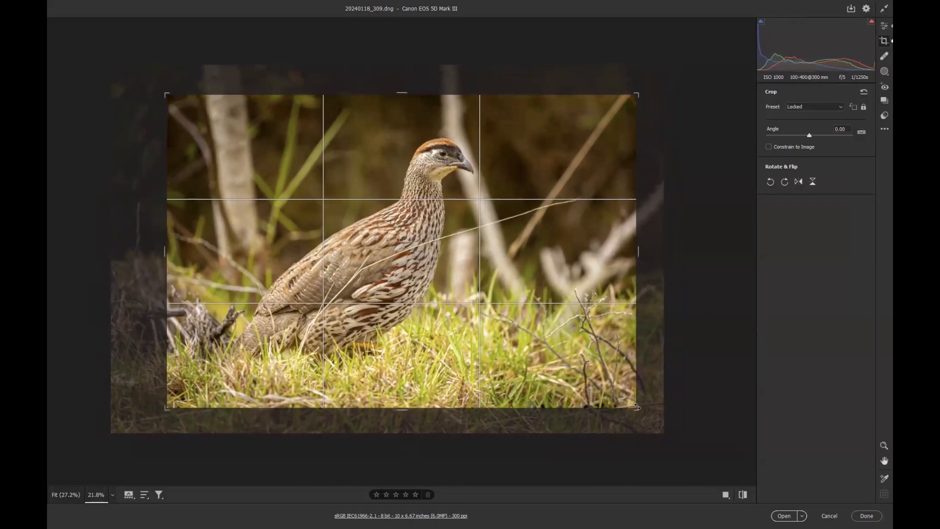
pyautogui.moveTo(636, 406); pyautogui.dragTo(629, 403)
pyautogui.moveTo(525, 343)
pyautogui.mouseDown()
pyautogui.moveTo(504, 336)
pyautogui.moveTo(512, 337)
pyautogui.mouseUp()
pyautogui.press('Return')
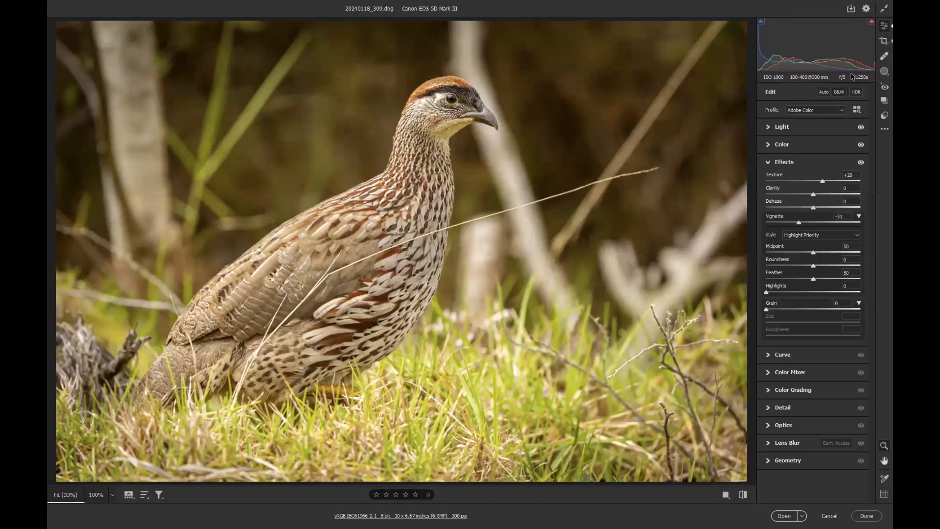
# Remove the thin grass stalk against the background in front of the bird, using the Remove tool at size 3
pyautogui.click(884, 56)
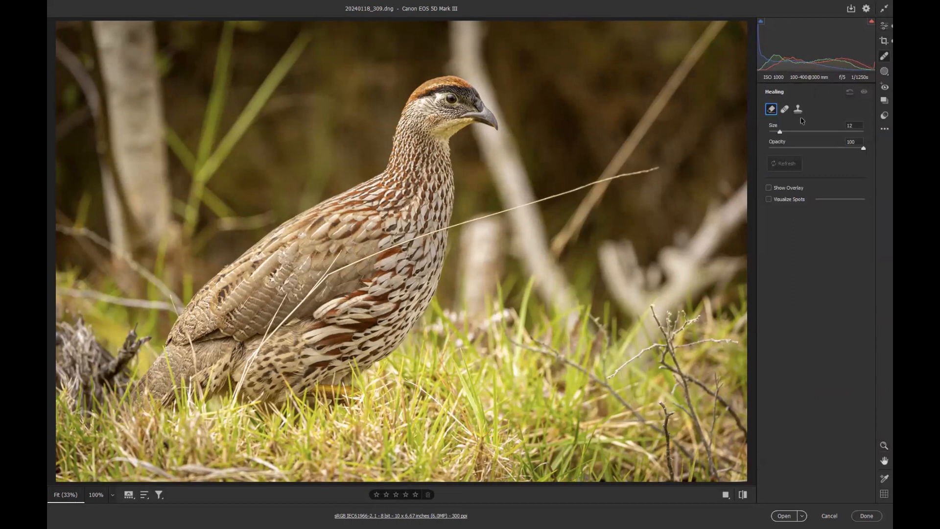
pyautogui.moveTo(779, 133); pyautogui.dragTo(771, 134)
pyautogui.moveTo(658, 168)
pyautogui.mouseDown()
pyautogui.moveTo(566, 183)
pyautogui.moveTo(467, 222)
pyautogui.mouseUp()
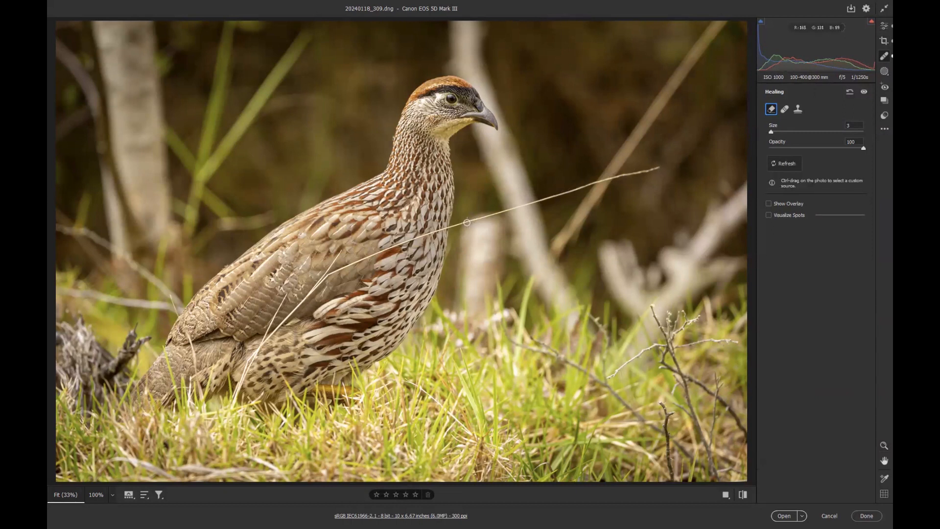
pyautogui.press('shift')
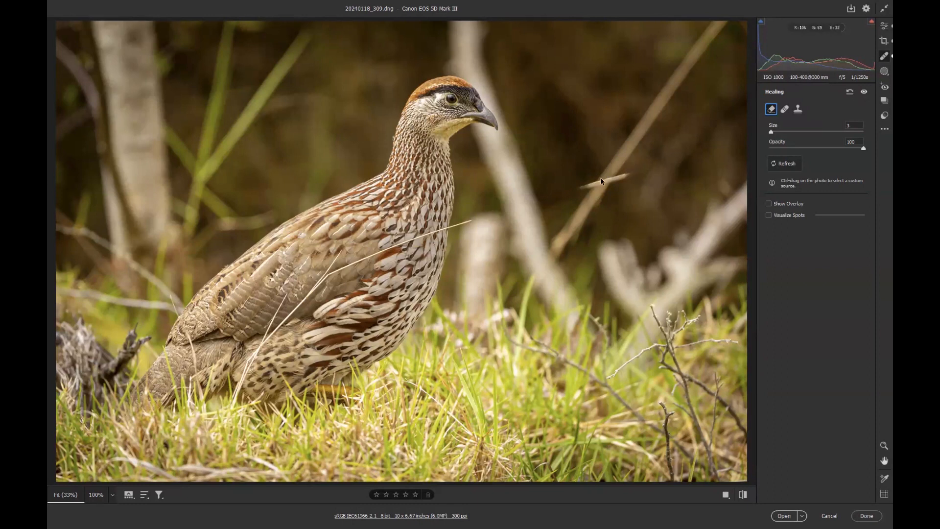
pyautogui.press('shift')
# Remove the grass stalk crossing the bird's breast and wing with the Remove tool at size 4
pyautogui.click(772, 132)
pyautogui.press('shift')
pyautogui.press('shift')
pyautogui.keyDown('shift'); pyautogui.click(336, 273); pyautogui.keyUp('shift')
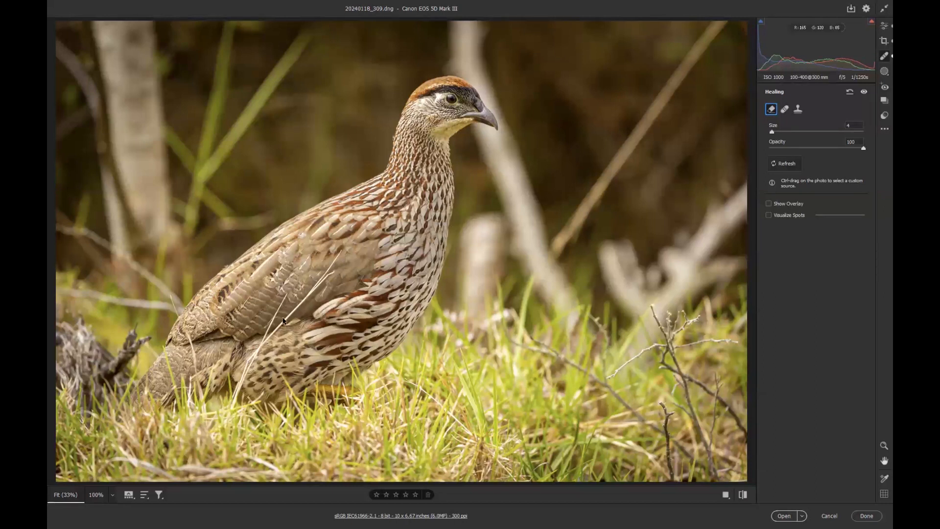
pyautogui.press('shift')
pyautogui.keyDown('shift'); pyautogui.click(261, 343); pyautogui.keyUp('shift')
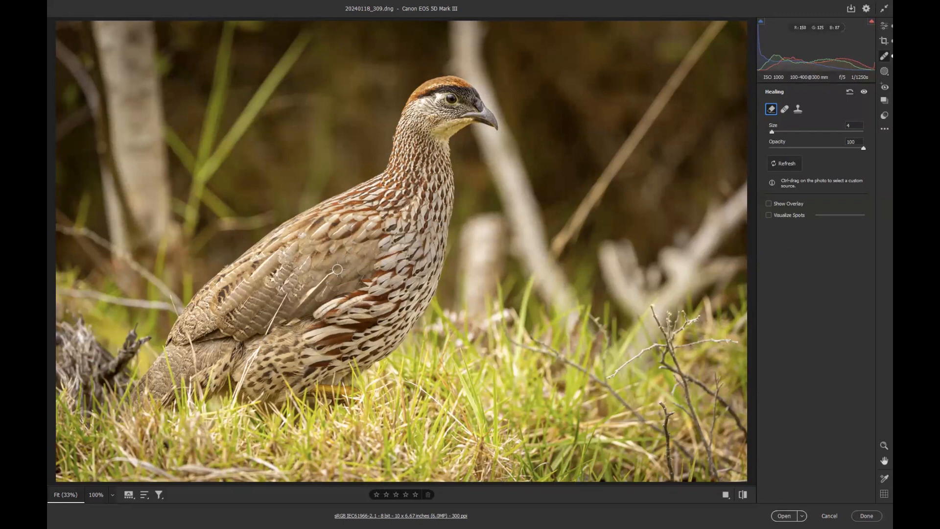
pyautogui.moveTo(336, 269)
pyautogui.mouseDown()
pyautogui.moveTo(310, 306)
pyautogui.moveTo(293, 310)
pyautogui.mouseUp()
# Reduce the Remove brush to size 2 for working on the leftover stalk fragments over the bird's wing
pyautogui.click(852, 125)
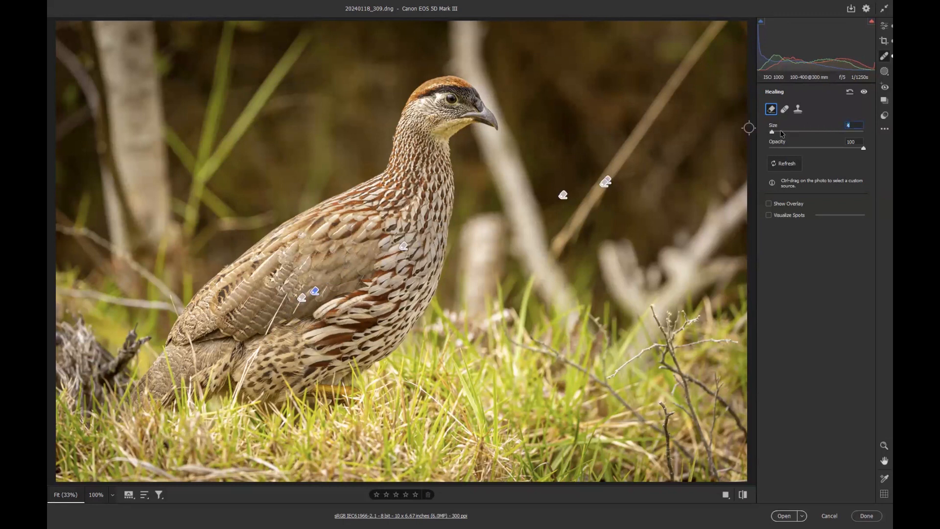
pyautogui.write('9')
pyautogui.press('BackSpace')
pyautogui.write('2')
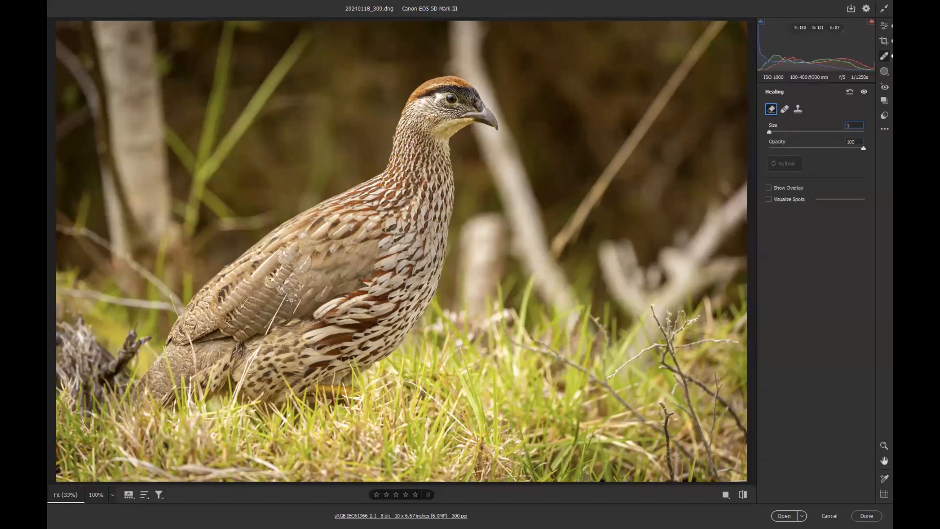
pyautogui.press('BackSpace')
pyautogui.write('4')
pyautogui.scroll(3, 307, 283)
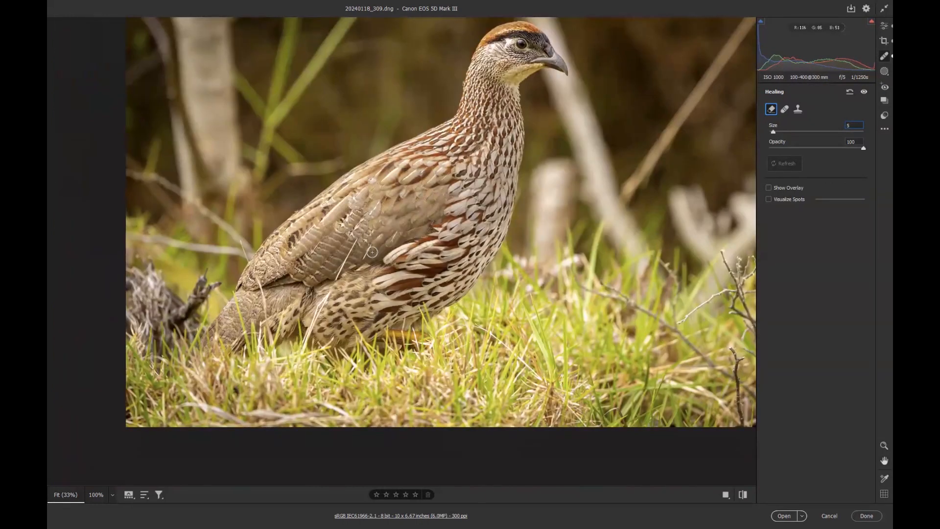
pyautogui.scroll(1, 372, 251)
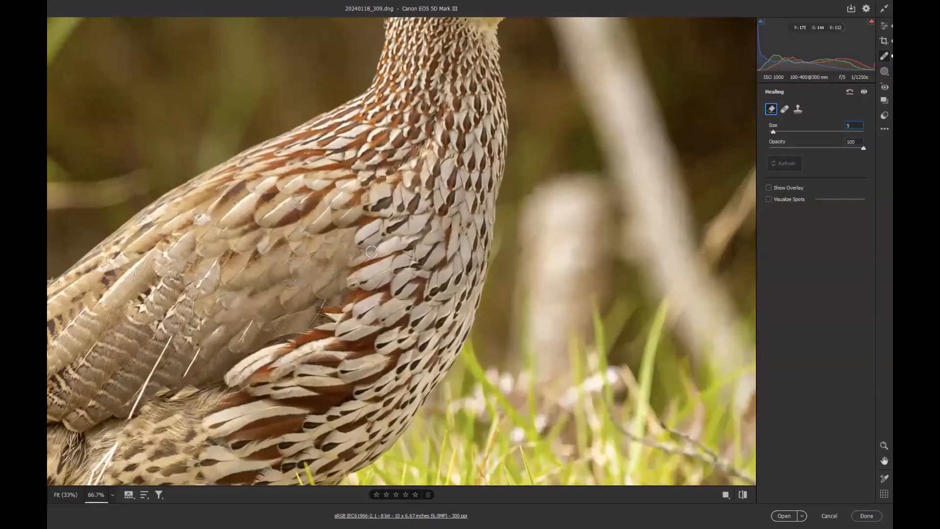
pyautogui.moveTo(455, 233); pyautogui.dragTo(685, 147)
pyautogui.press('[')
pyautogui.press('[')
pyautogui.press('[')
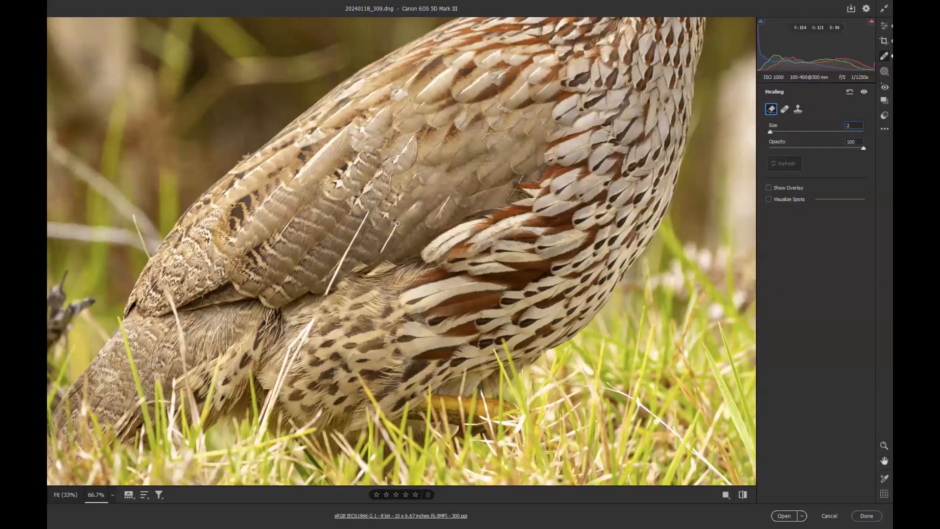
# Remove the two thin pale grass stalks crossing the bird's lower wing with the healing Remove tool
pyautogui.click(397, 225)
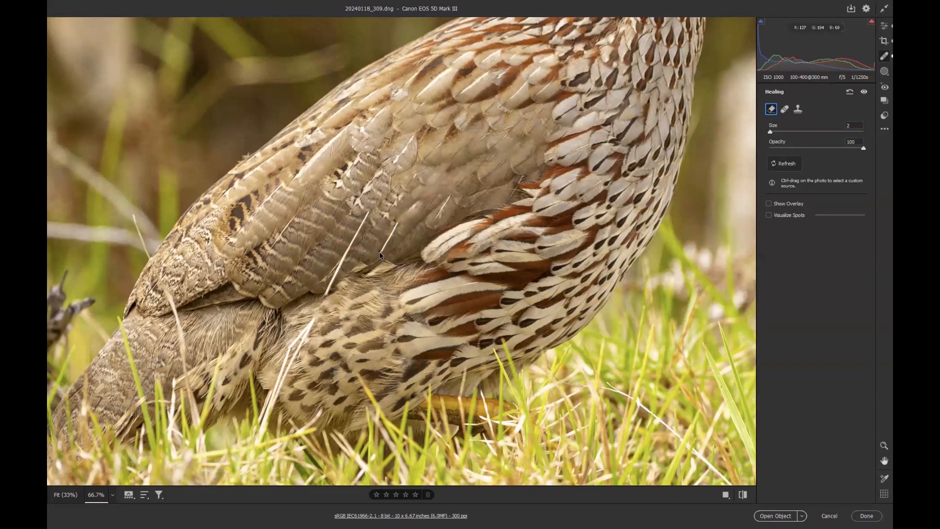
pyautogui.keyDown('shift'); pyautogui.click(379, 252); pyautogui.keyUp('shift')
pyautogui.press('shift')
pyautogui.keyDown('shift'); pyautogui.click(327, 297); pyautogui.keyUp('shift')
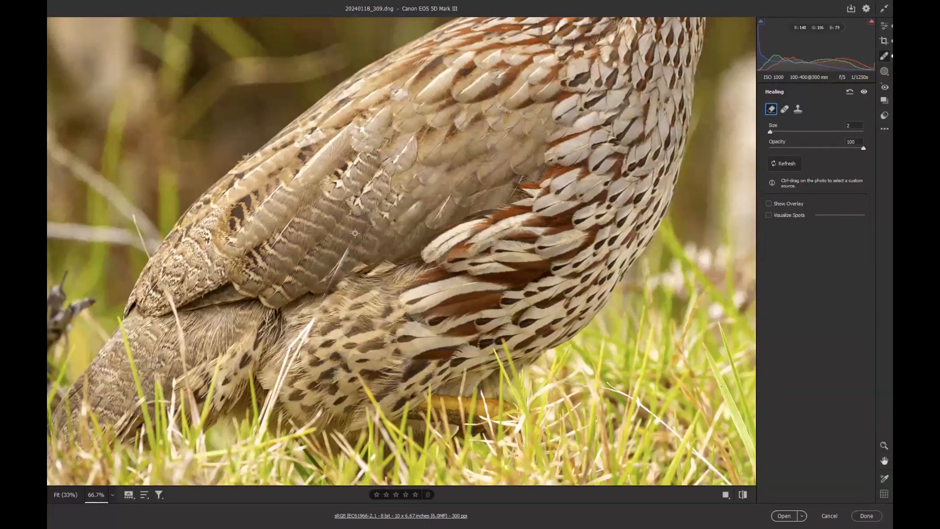
pyautogui.press('shift')
# Enlarge the healing brush to size 3 and remove the pale crossed stalks in front of the bird's lower belly
pyautogui.press(']')
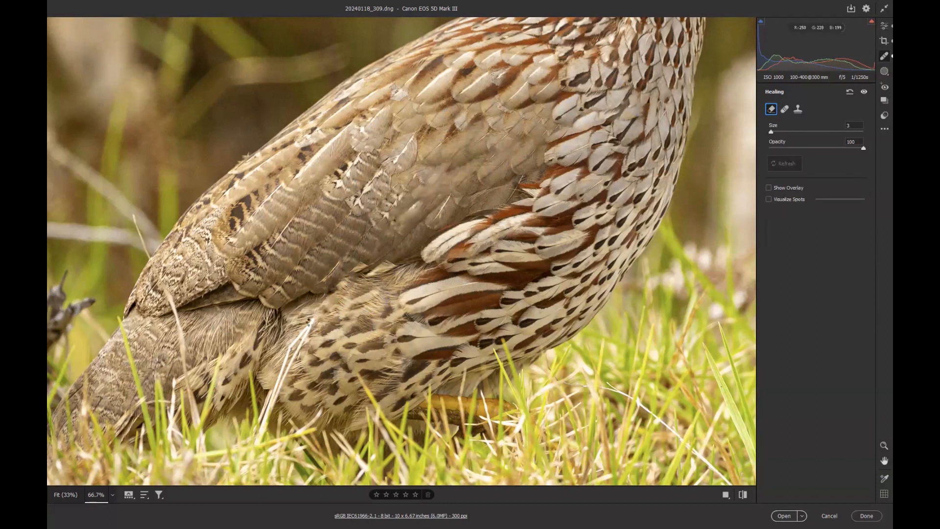
pyautogui.click(291, 346)
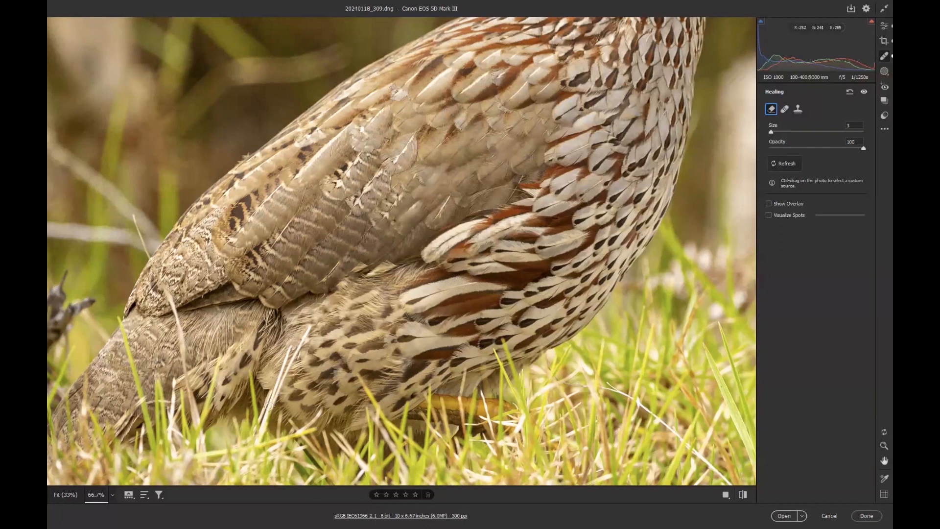
pyautogui.press('shift')
pyautogui.keyDown('shift'); pyautogui.click(263, 422); pyautogui.keyUp('shift')
pyautogui.press('shift')
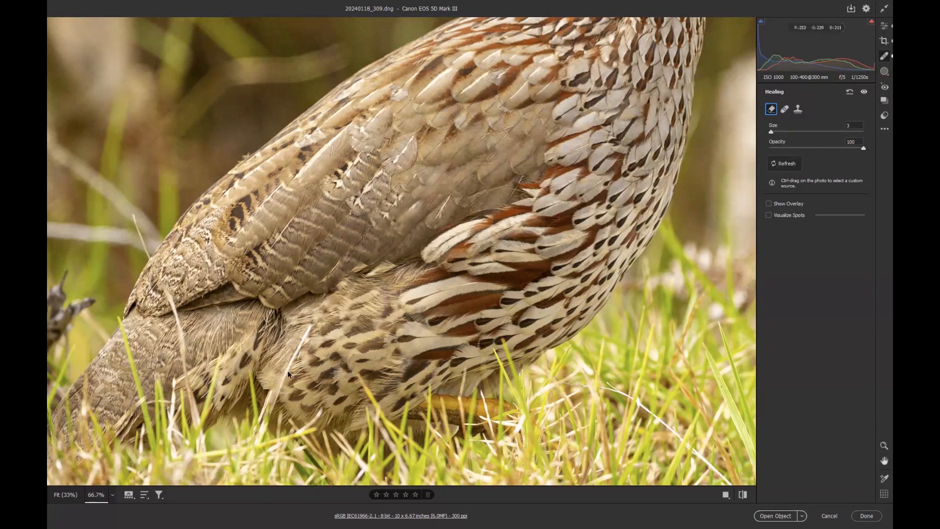
pyautogui.keyDown('shift'); pyautogui.click(289, 372); pyautogui.keyUp('shift')
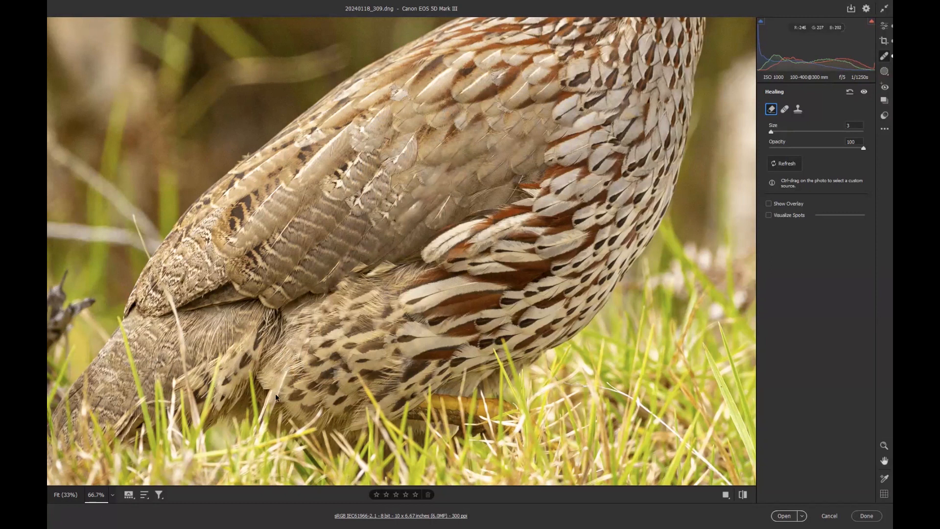
pyautogui.press('shift')
# Set the healing brush size to 5 and remove the thin twig behind the bird's back and the stalk across its tail
pyautogui.press('[')
pyautogui.press('[')
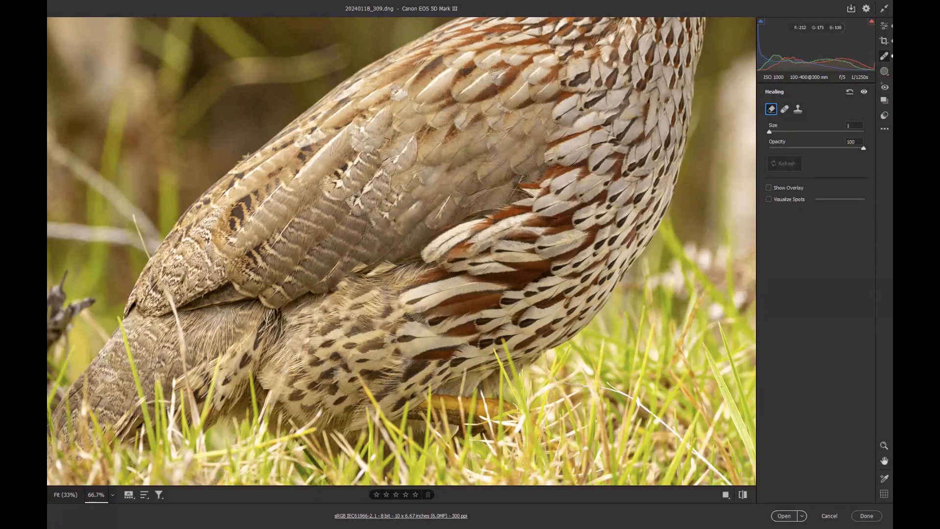
pyautogui.press(']')
pyautogui.press(']')
pyautogui.press(']')
pyautogui.press(']')
pyautogui.moveTo(133, 216); pyautogui.dragTo(150, 263)
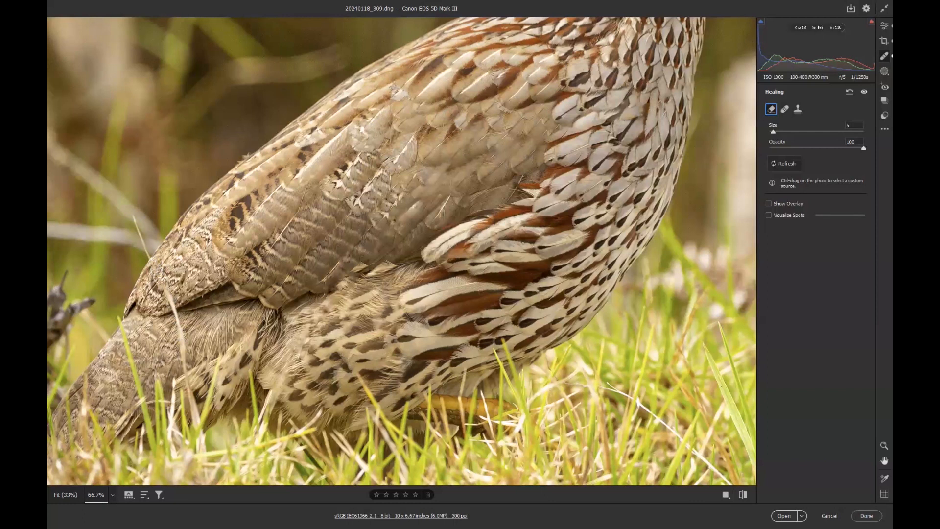
pyautogui.press('shift')
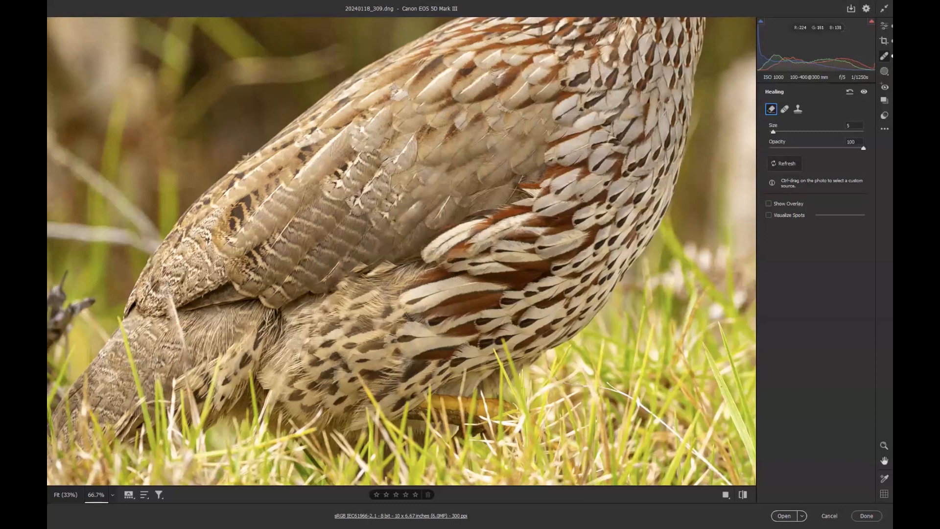
pyautogui.keyDown('shift'); pyautogui.click(184, 351); pyautogui.keyUp('shift')
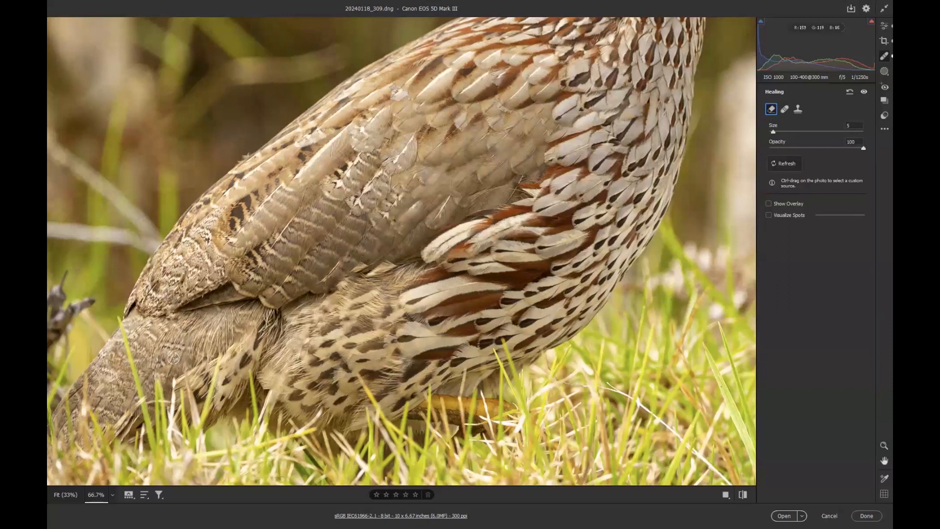
pyautogui.press('[')
pyautogui.press('[')
pyautogui.press(']')
pyautogui.press(']')
pyautogui.press(']')
pyautogui.press(']')
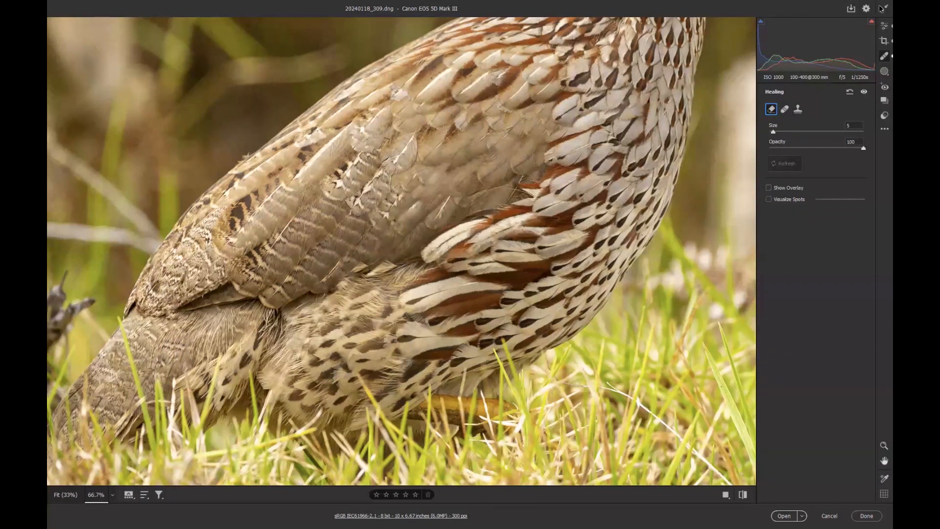
# Leave healing and change the workflow output settings to Adobe RGB (1998) with Resize to Fit turned off
pyautogui.click(884, 26)
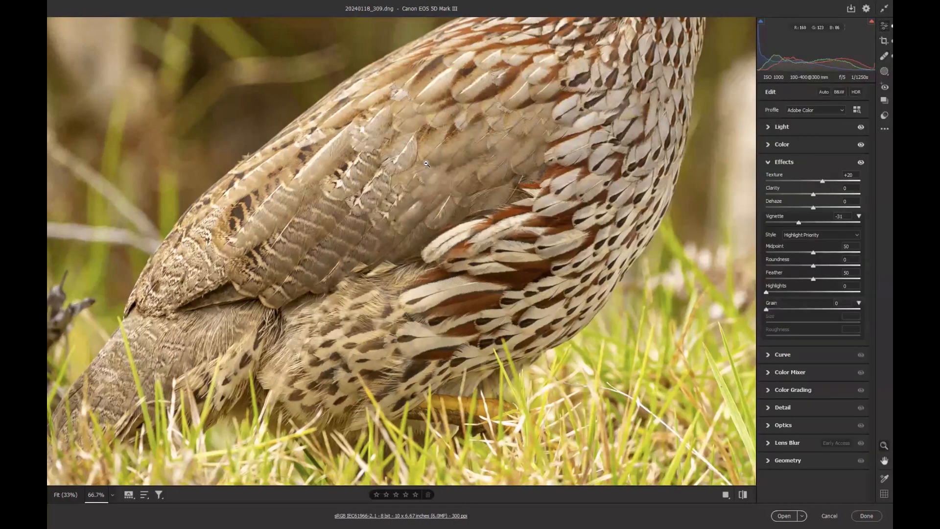
pyautogui.moveTo(424, 164); pyautogui.dragTo(623, 180)
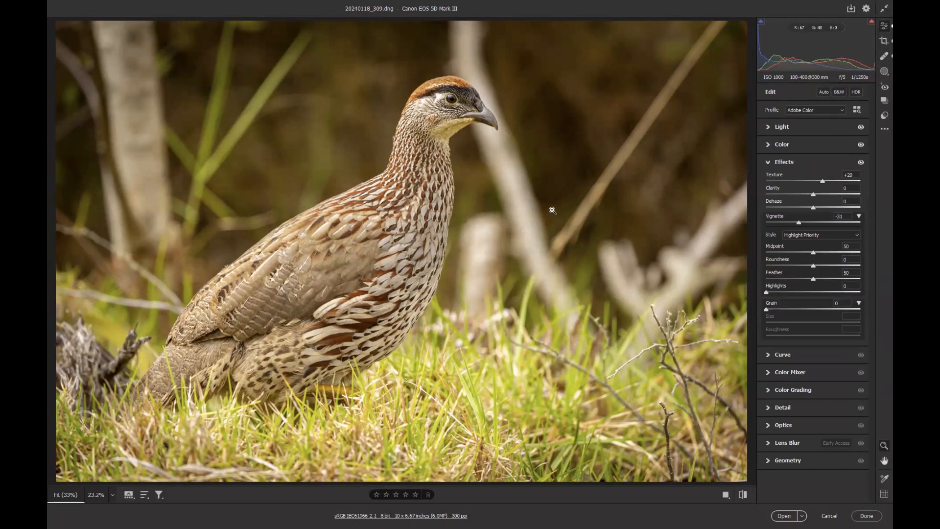
pyautogui.scroll(-2, 552, 211)
pyautogui.click(428, 516)
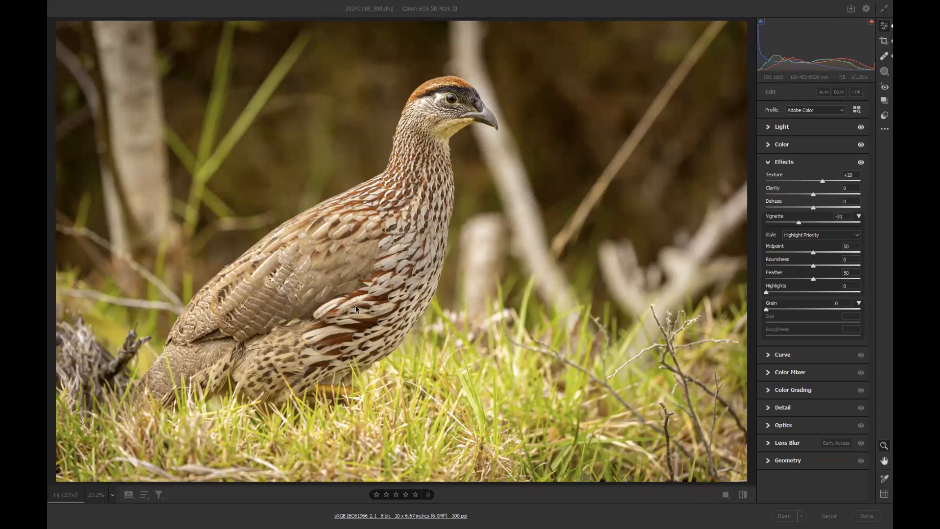
pyautogui.click(343, 172)
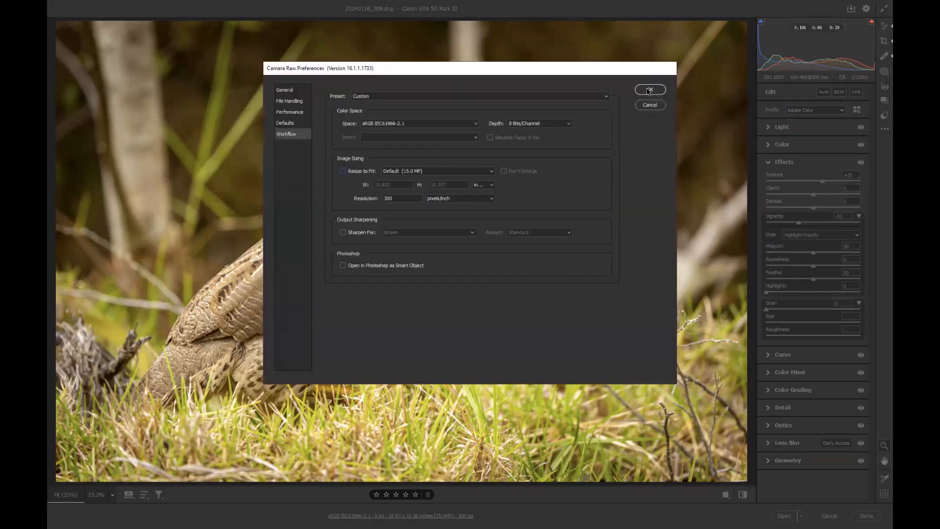
pyautogui.click(475, 125)
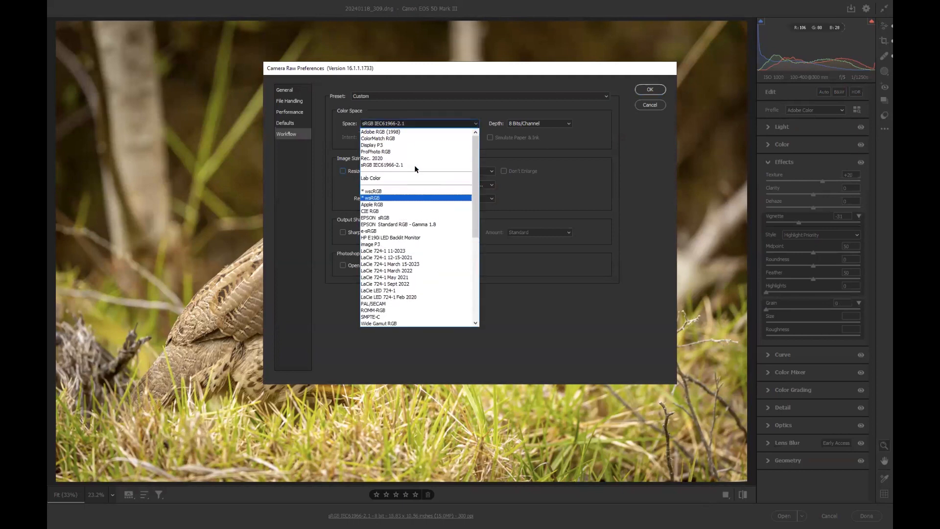
pyautogui.click(455, 131)
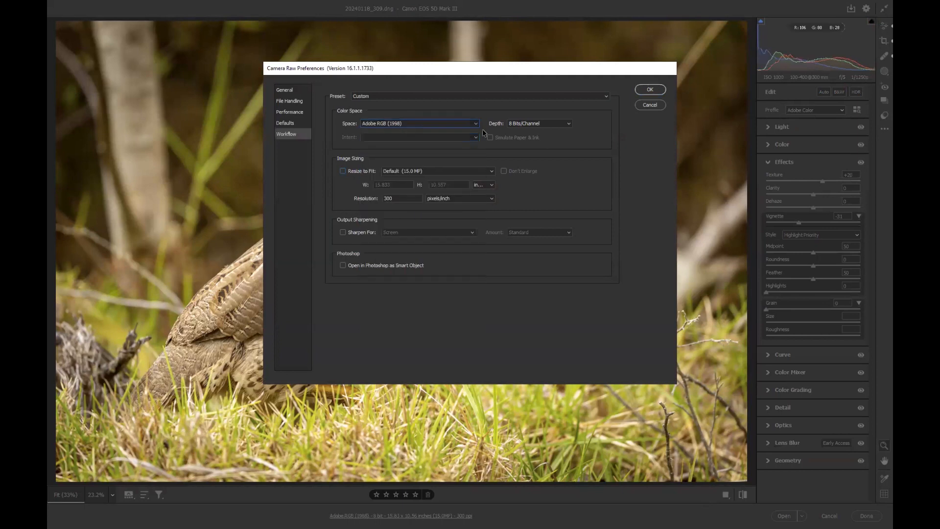
pyautogui.click(651, 89)
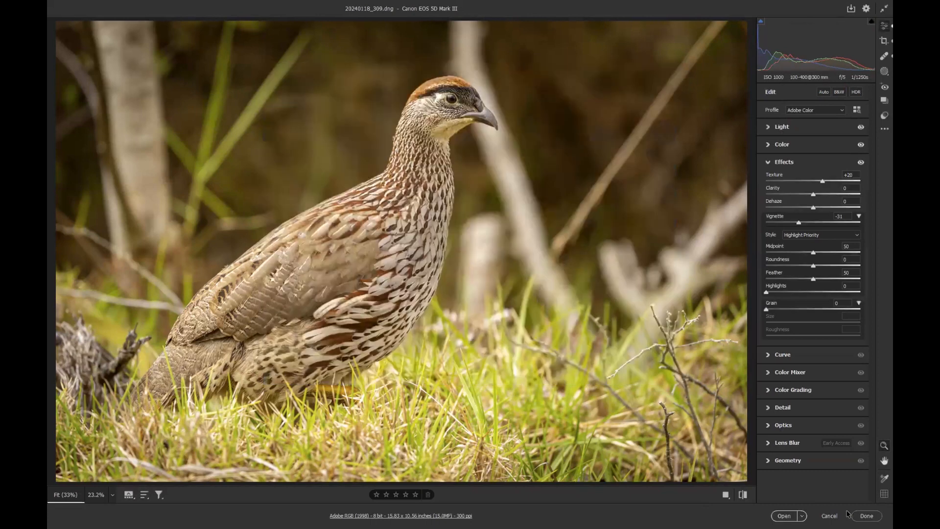
# Open the processed bird photo from Camera Raw in Photoshop
pyautogui.click(786, 516)
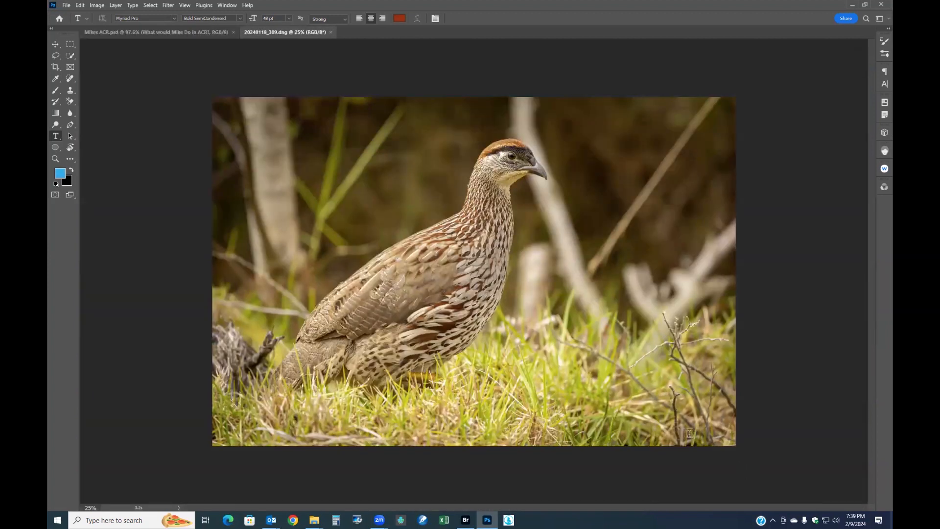
pyautogui.scroll(3, 565, 192)
pyautogui.scroll(-2, 566, 193)
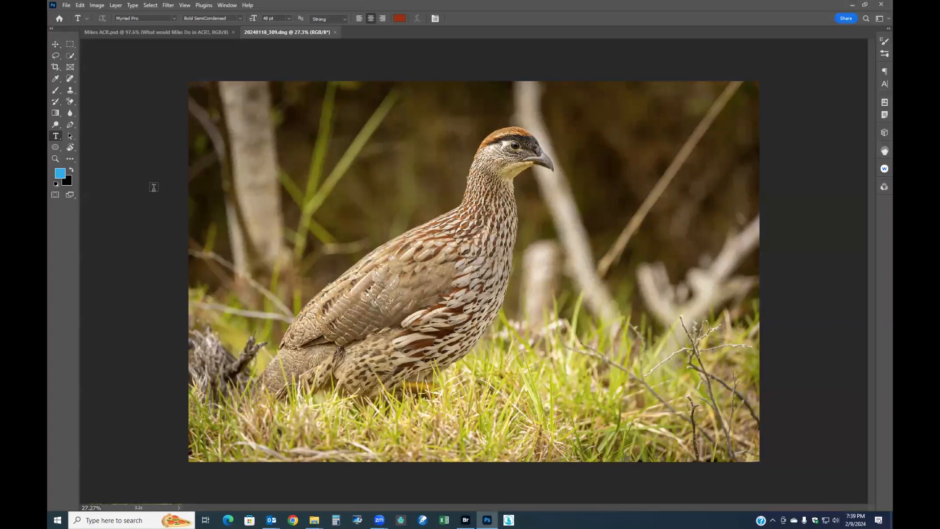
# Lasso the pale leaning trunk and the stump behind the bird, excluding the bird's head from the selection
pyautogui.click(57, 56)
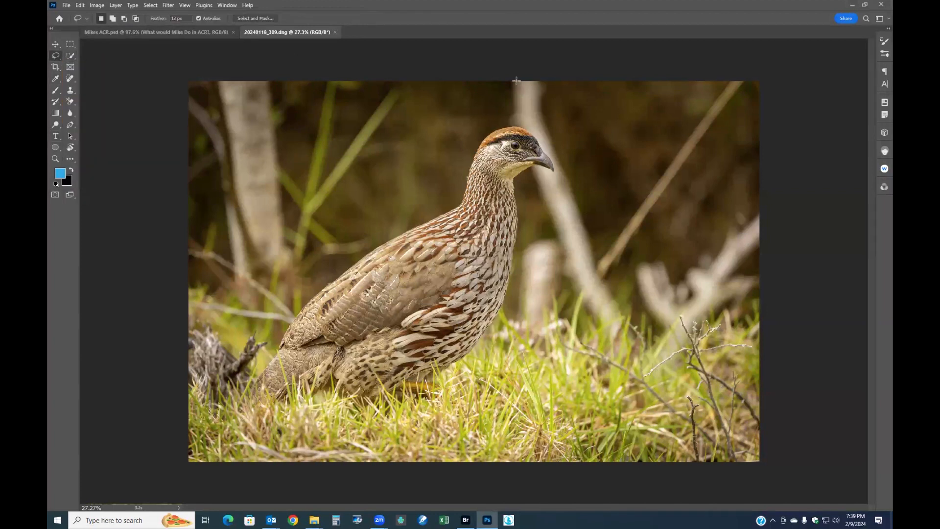
pyautogui.moveTo(504, 81)
pyautogui.mouseDown()
pyautogui.moveTo(507, 122)
pyautogui.moveTo(537, 135)
pyautogui.moveTo(556, 169)
pyautogui.moveTo(539, 167)
pyautogui.moveTo(536, 187)
pyautogui.moveTo(559, 239)
pyautogui.moveTo(530, 244)
pyautogui.moveTo(515, 275)
pyautogui.moveTo(518, 321)
pyautogui.moveTo(540, 331)
pyautogui.moveTo(564, 281)
pyautogui.moveTo(613, 348)
pyautogui.moveTo(631, 347)
pyautogui.moveTo(618, 291)
pyautogui.moveTo(551, 128)
pyautogui.moveTo(552, 78)
pyautogui.moveTo(498, 77)
pyautogui.mouseUp()
pyautogui.press('alt')
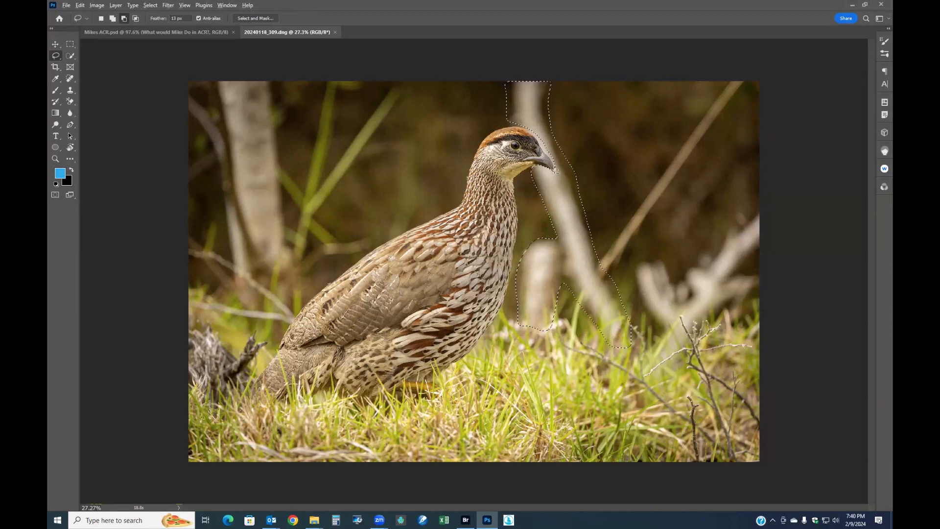
pyautogui.press('shift')
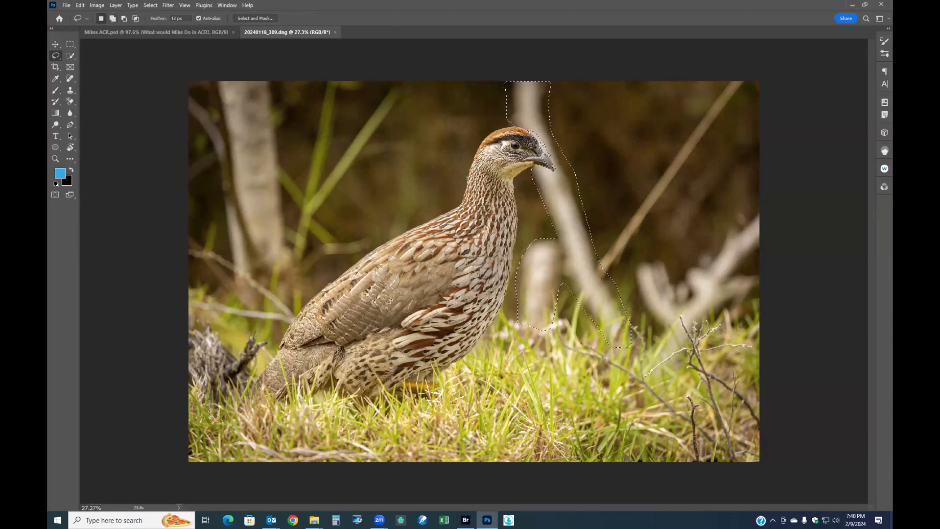
# Try darkening the selected trunk and stump with on-image Curves adjustments to their light tones and midtones, checking the preview
pyautogui.hotkey('ctrl', 'm')
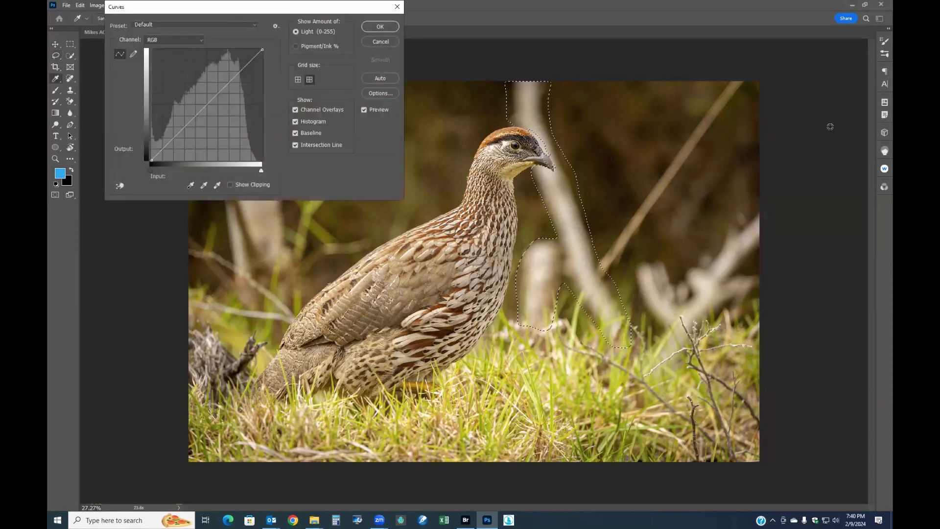
pyautogui.click(119, 185)
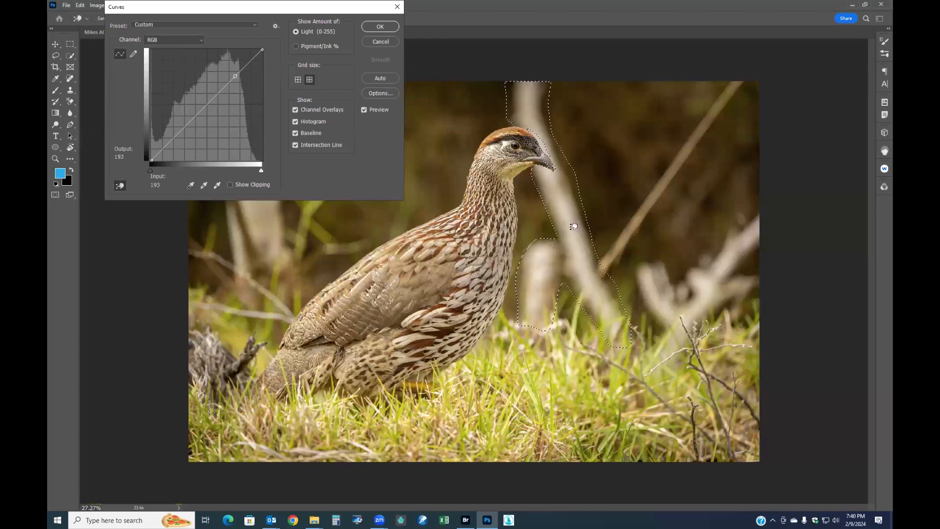
pyautogui.moveTo(573, 226); pyautogui.dragTo(575, 233)
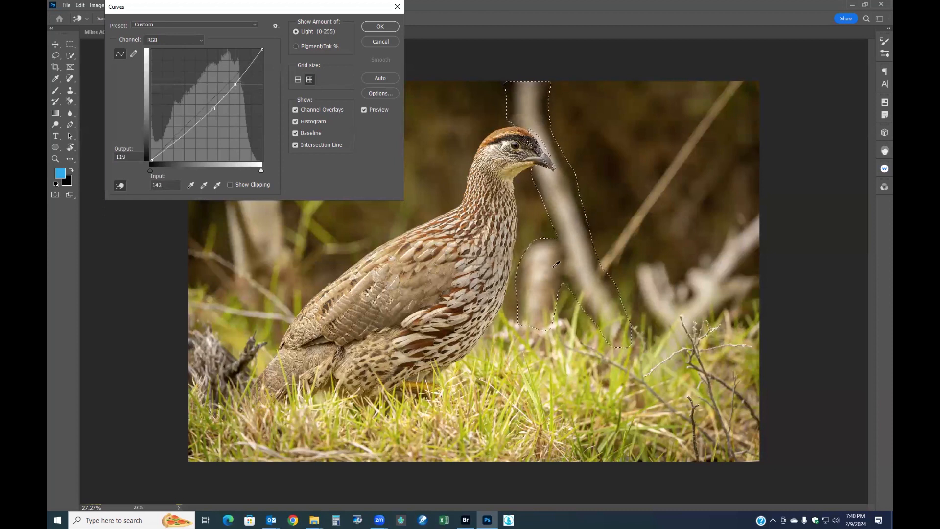
pyautogui.moveTo(561, 271); pyautogui.dragTo(561, 267)
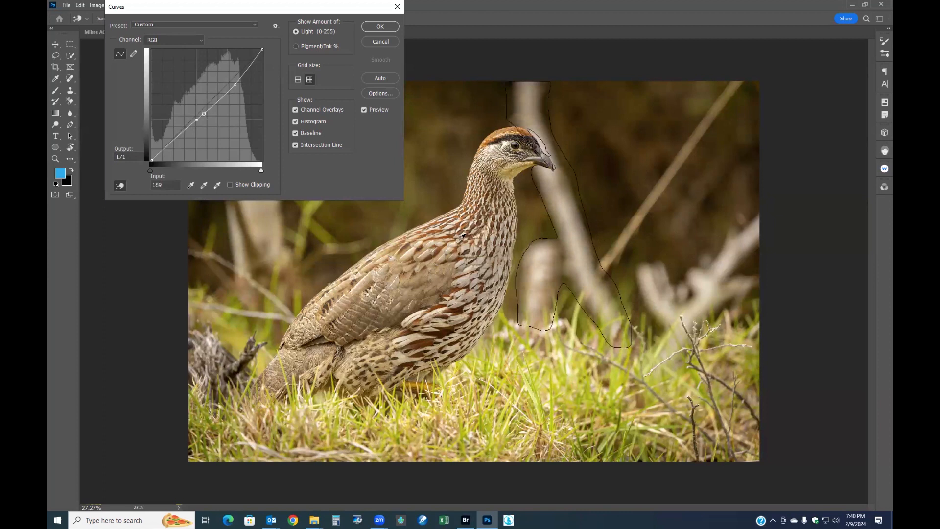
pyautogui.click(363, 110)
# Try lowering the stump's highlights in Curves to output 209 at input 225, compare the preview, and discard the adjustment
pyautogui.click(122, 185)
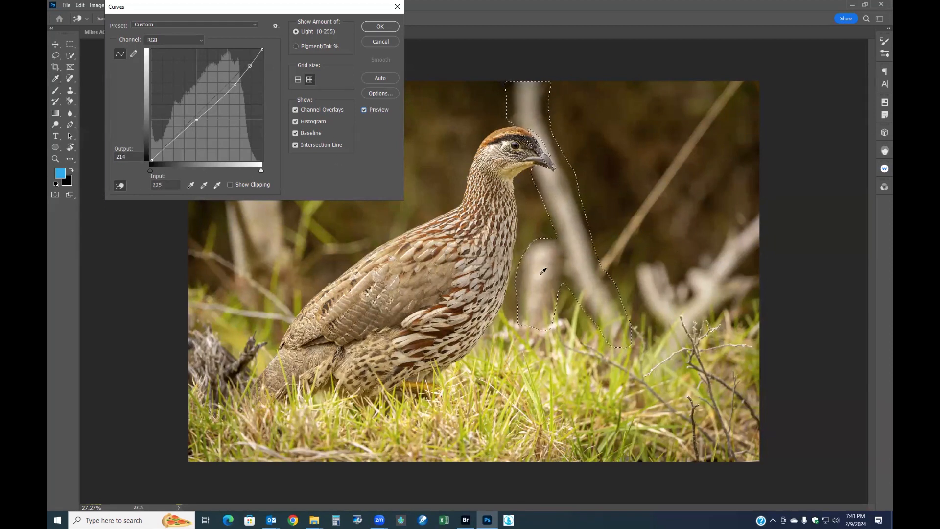
pyautogui.moveTo(541, 273)
pyautogui.mouseDown()
pyautogui.moveTo(542, 294)
pyautogui.moveTo(544, 276)
pyautogui.mouseUp()
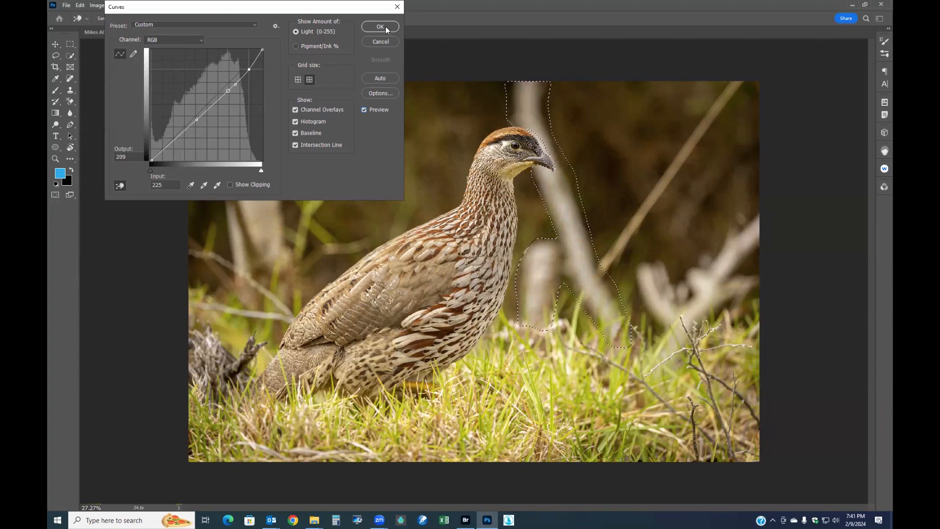
pyautogui.click(363, 110)
pyautogui.click(365, 110)
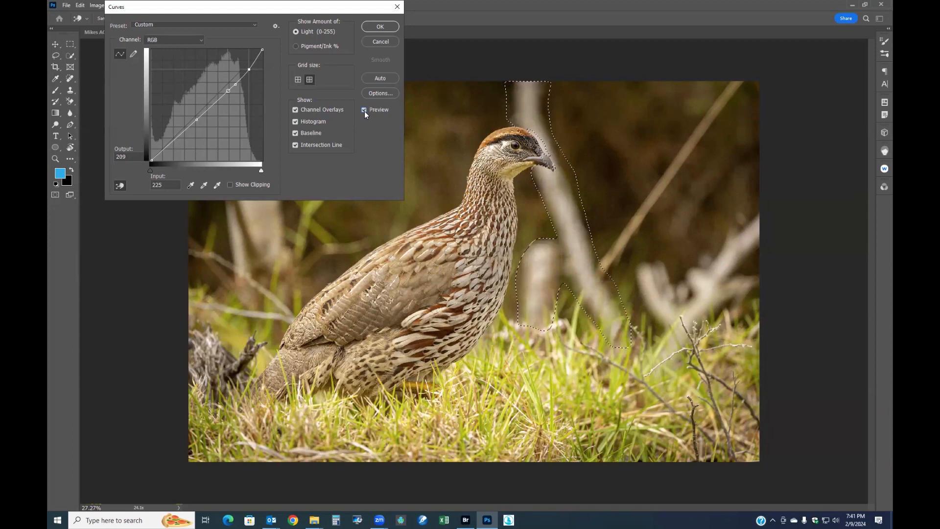
pyautogui.click(378, 42)
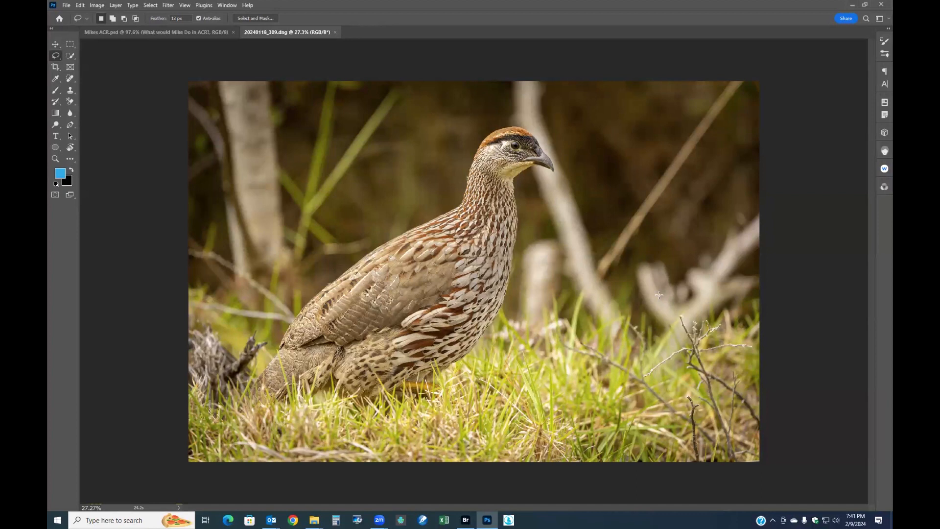
# Select the bird with automatic subject selection and brighten its midtones to 1.26 in Levels
pyautogui.click(153, 6)
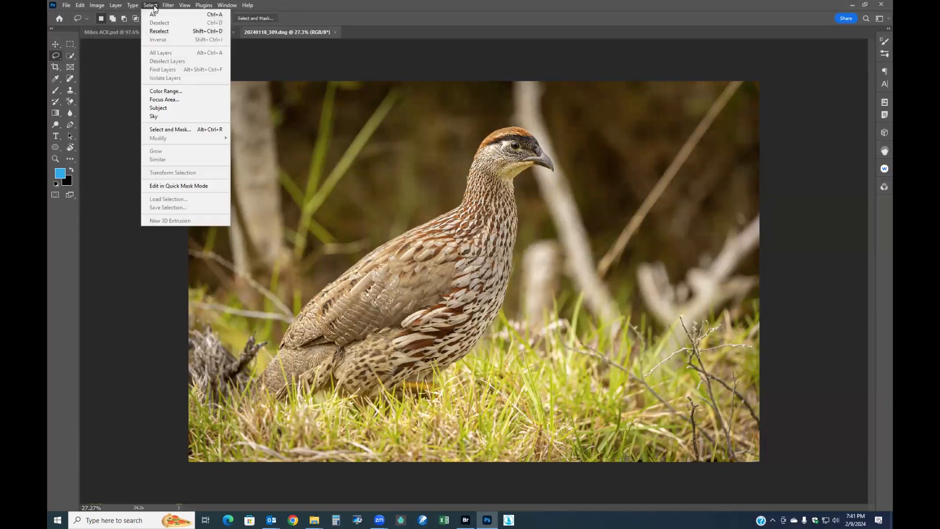
pyautogui.click(166, 91)
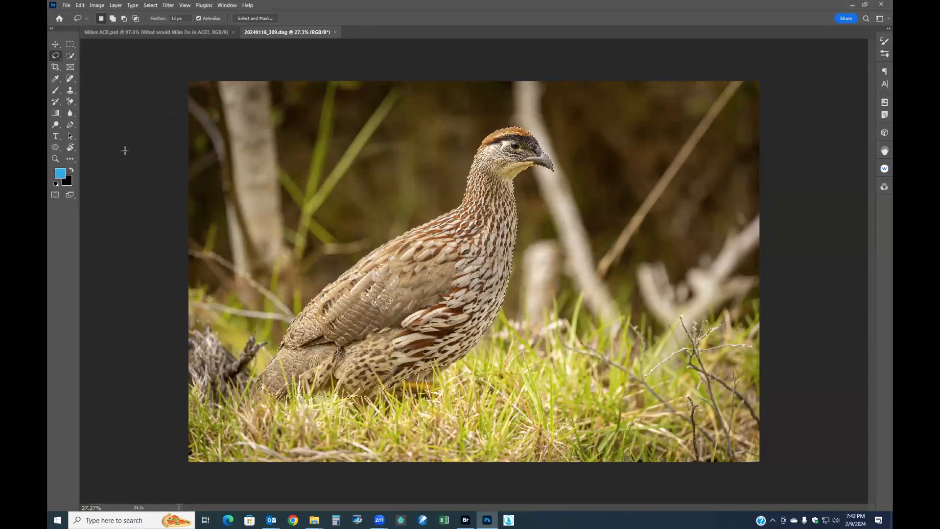
pyautogui.hotkey('ctrl', 'l')
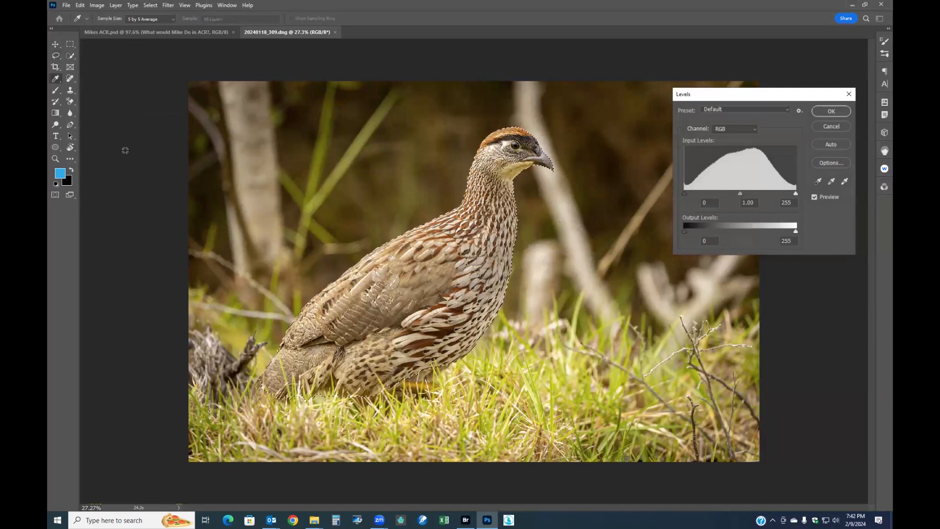
pyautogui.click(741, 193)
pyautogui.moveTo(737, 195); pyautogui.dragTo(731, 198)
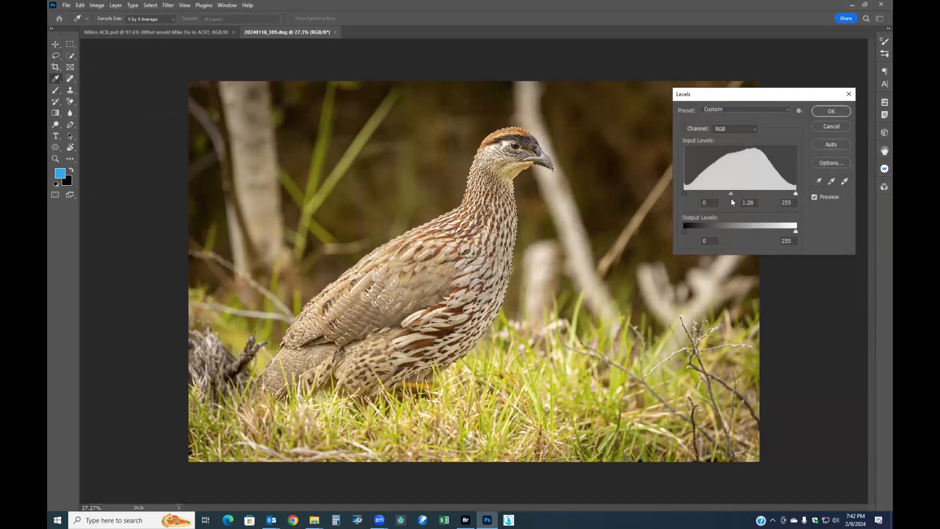
pyautogui.click(832, 111)
# Invert the selection to cover the background and darken its midtones to 0.82 in Levels
pyautogui.press('l')
pyautogui.rightClick(503, 262)
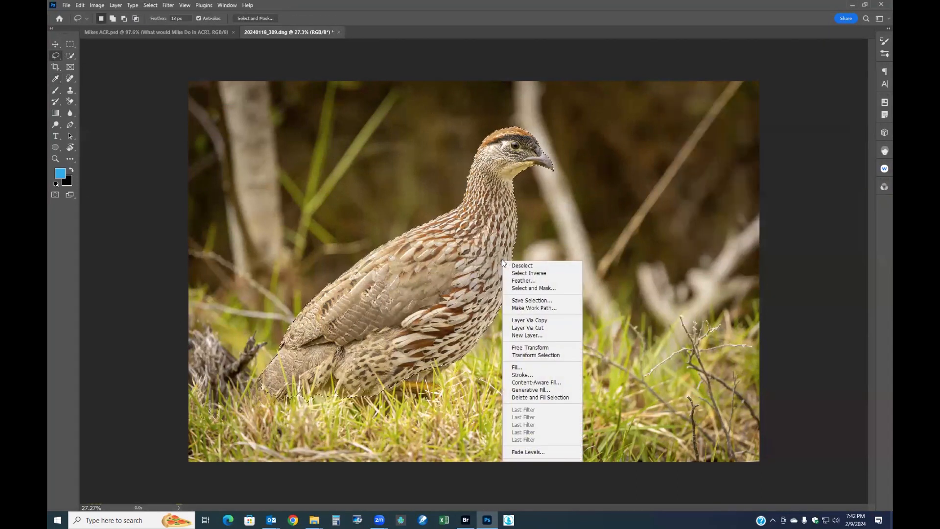
pyautogui.click(527, 272)
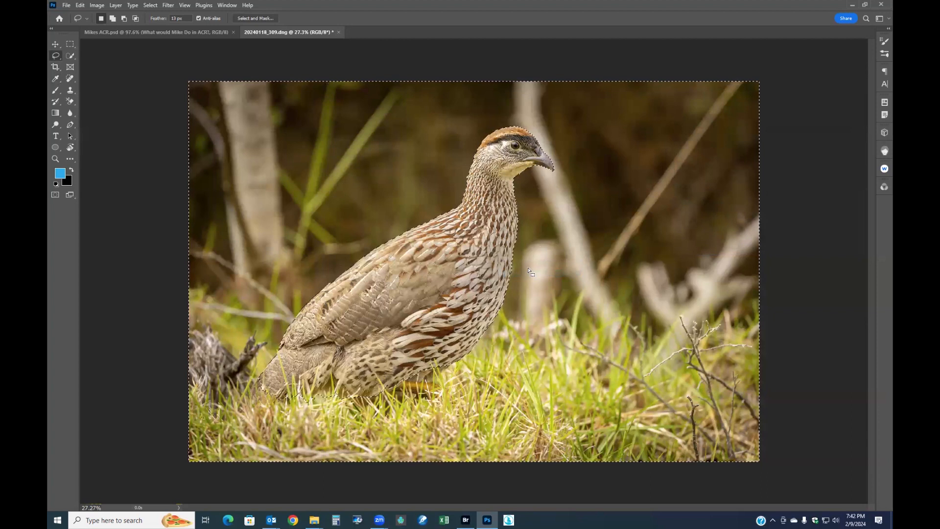
pyautogui.hotkey('ctrl', 'l')
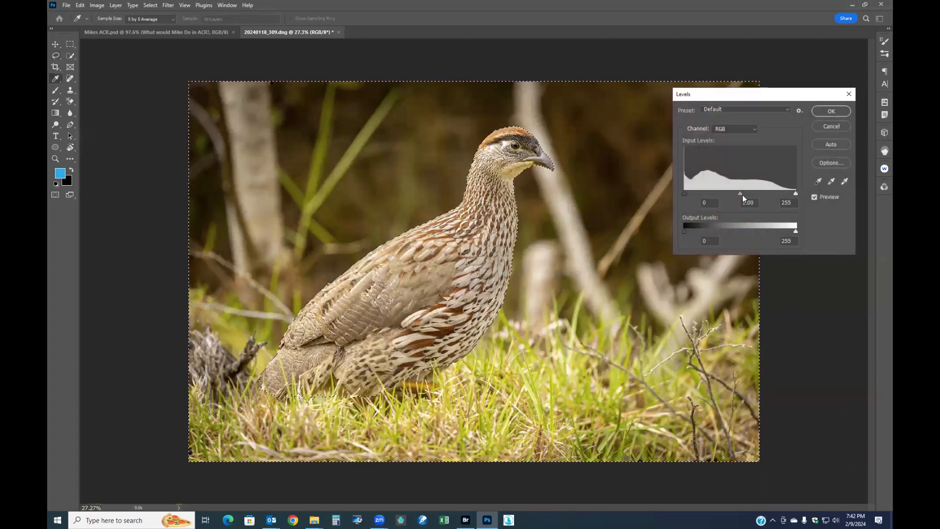
pyautogui.moveTo(739, 195); pyautogui.dragTo(747, 198)
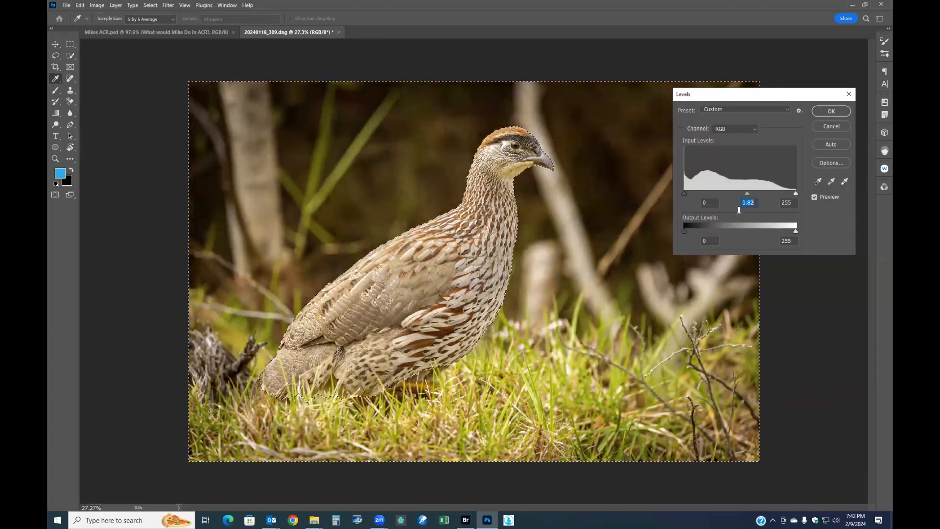
# Set the background's Levels output range to 4–231, compare the preview, apply the adjustment and deselect
pyautogui.moveTo(795, 231); pyautogui.dragTo(785, 234)
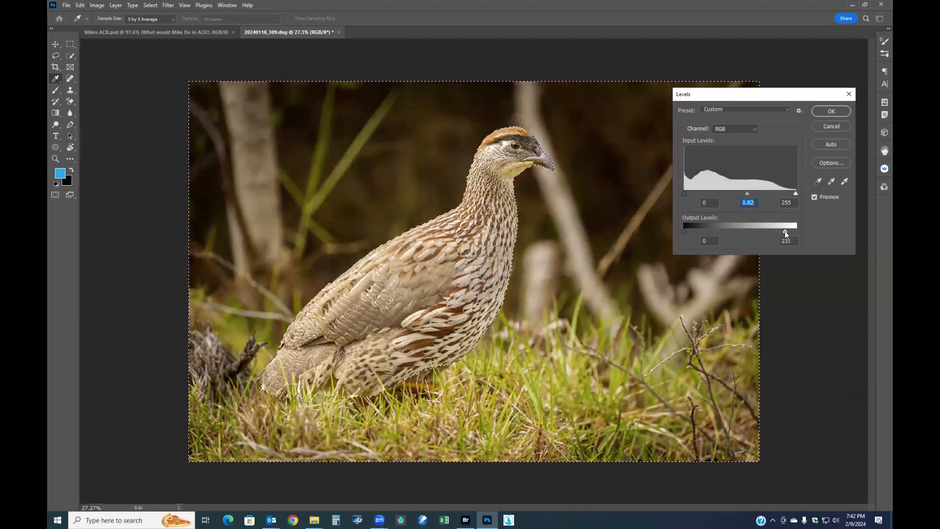
pyautogui.moveTo(683, 230); pyautogui.dragTo(686, 230)
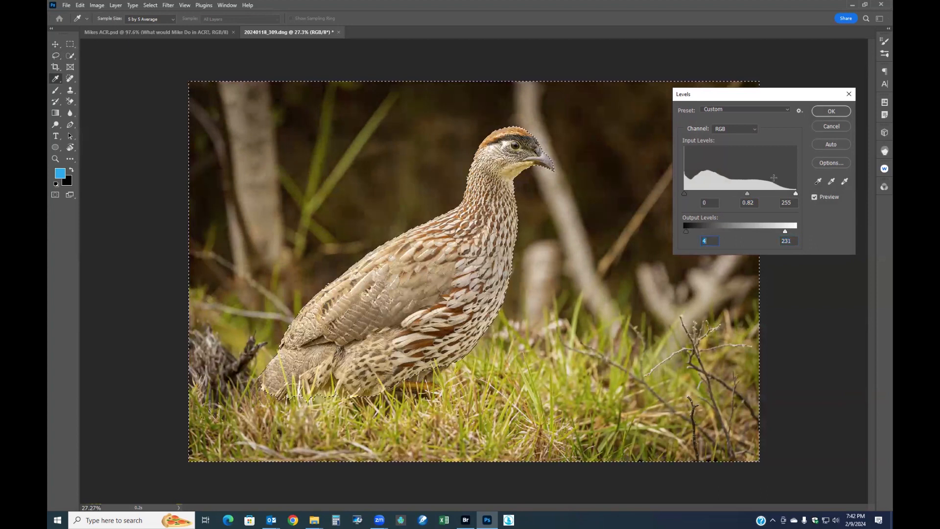
pyautogui.click(814, 196)
pyautogui.click(815, 196)
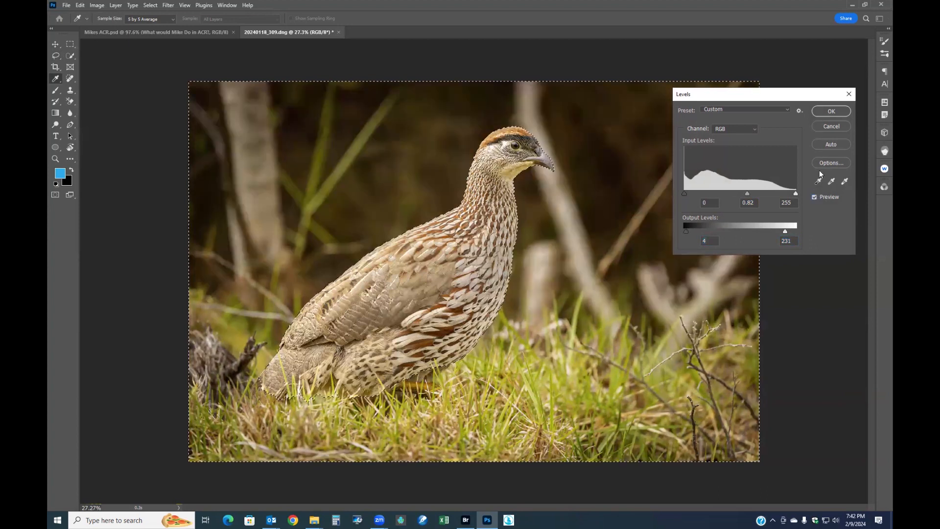
pyautogui.click(831, 111)
pyautogui.hotkey('ctrl', 'd')
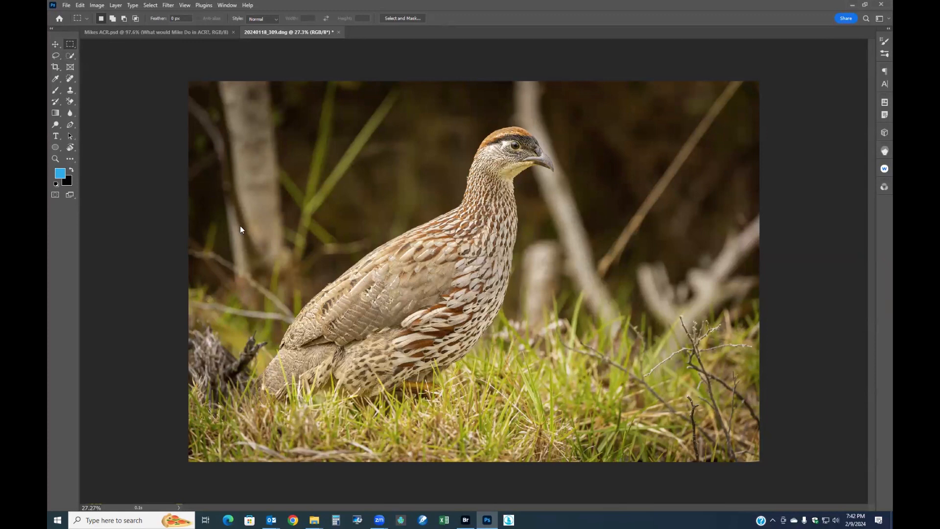
# In the Camera Raw filter, apply sharpening 41, radius 1.3, detail 54, masking 80, noise reduction 49 and color noise reduction 42
pyautogui.hotkey('ctrl', 'shift', 'a')
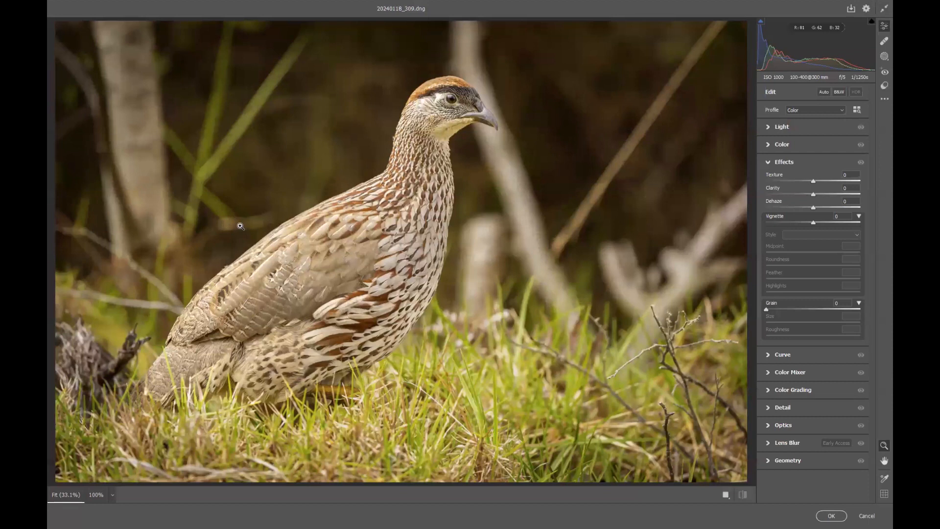
pyautogui.click(786, 412)
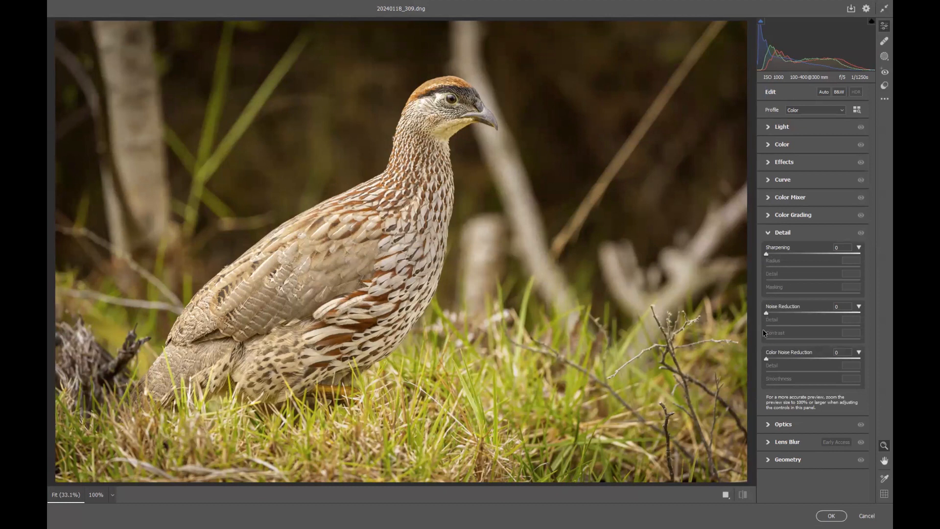
pyautogui.moveTo(768, 253); pyautogui.dragTo(772, 254)
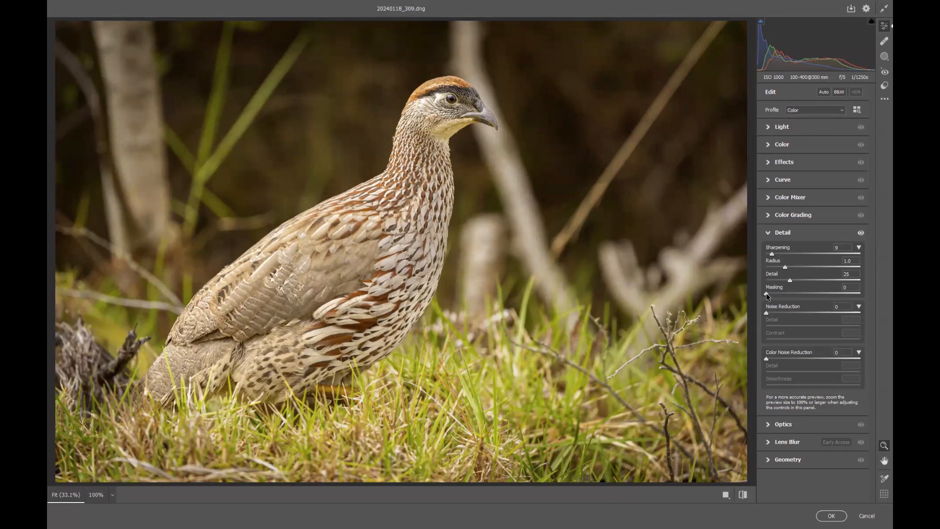
pyautogui.moveTo(767, 295); pyautogui.dragTo(842, 302)
pyautogui.moveTo(766, 314); pyautogui.dragTo(813, 320)
pyautogui.moveTo(772, 253); pyautogui.dragTo(825, 281)
pyautogui.moveTo(805, 266); pyautogui.dragTo(803, 265)
pyautogui.moveTo(769, 362); pyautogui.dragTo(806, 362)
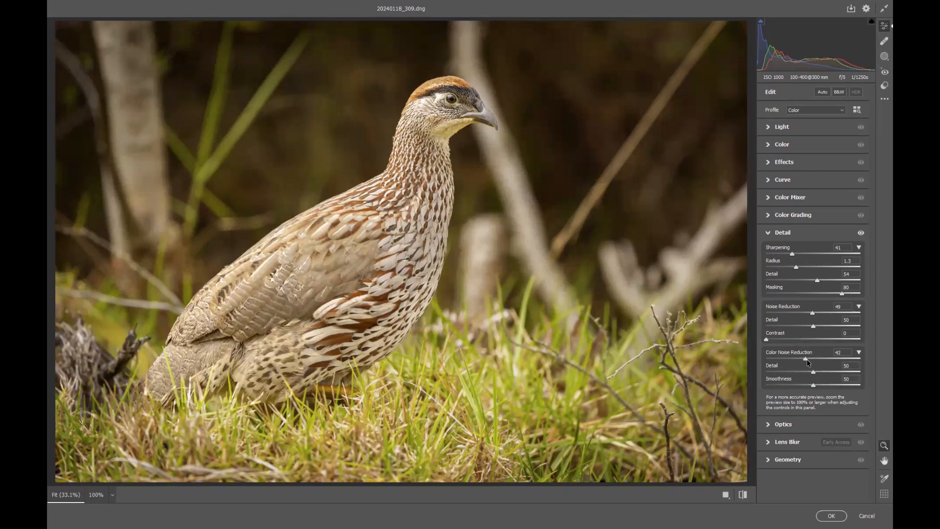
pyautogui.click(833, 514)
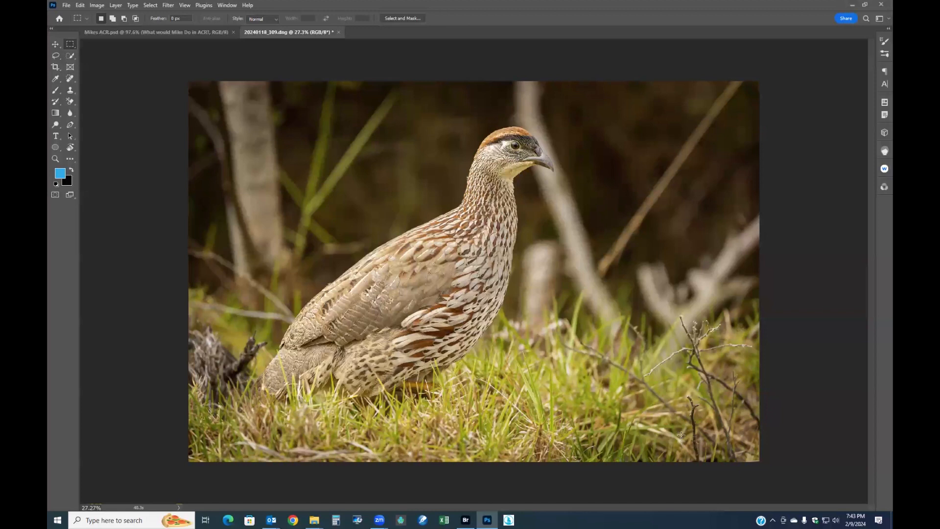
# Examine the sharpened bird up close, then open the Camera Raw filter and close it without changing any settings
pyautogui.scroll(2, 534, 137)
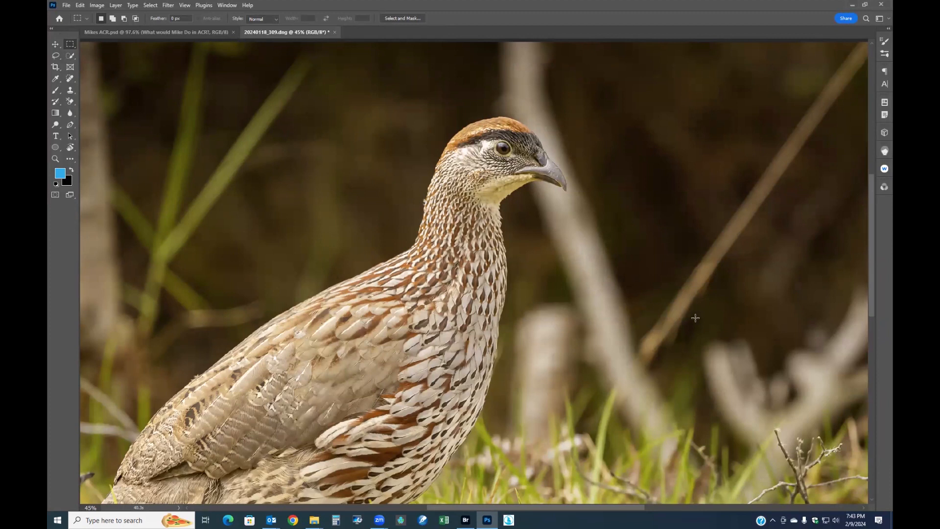
pyautogui.hotkey('ctrl', '0')
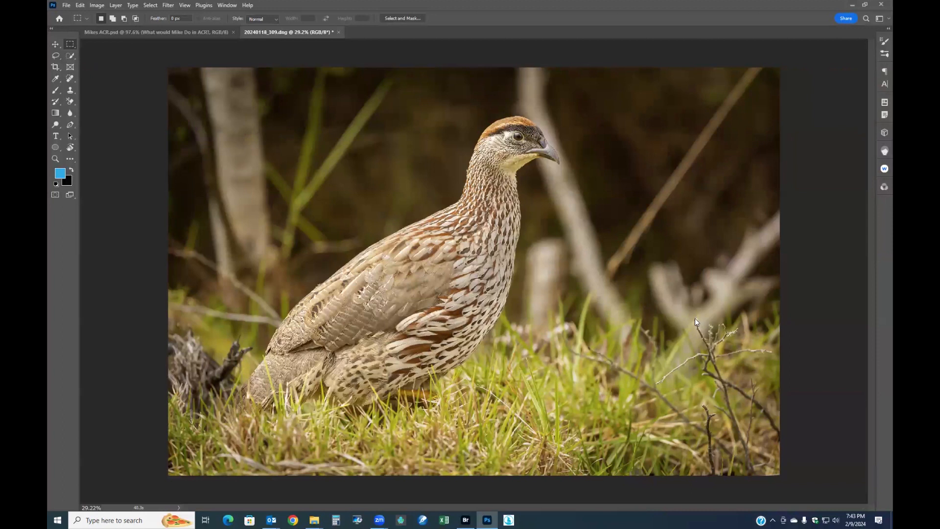
pyautogui.hotkey('ctrl', 'shift', 'a')
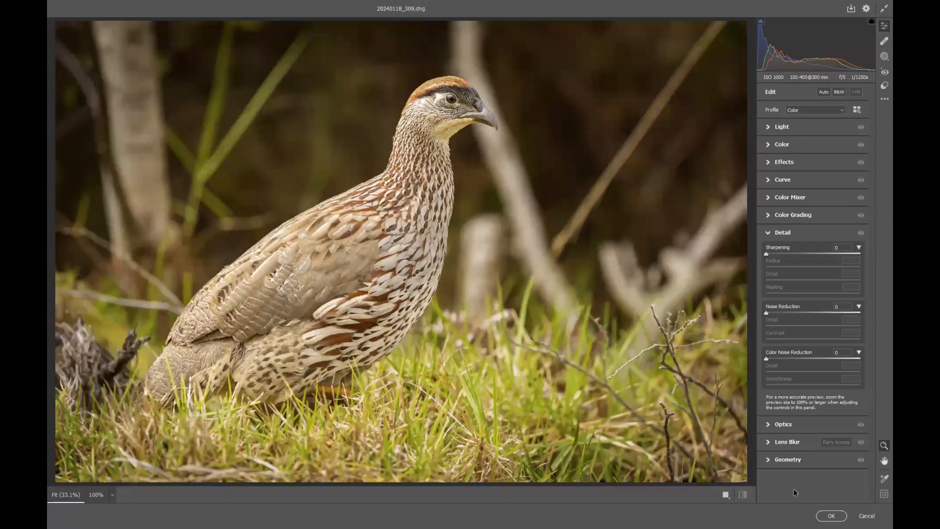
pyautogui.click(831, 516)
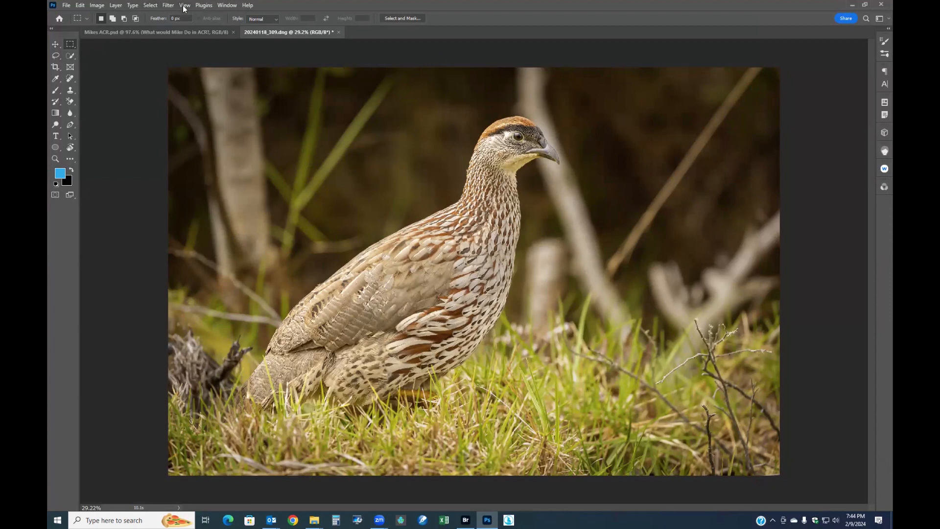
# Reopen the Camera Raw filter and review the white balance choices in its color settings, keeping As Shot
pyautogui.click(165, 5)
pyautogui.click(185, 20)
pyautogui.hotkey('ctrl', 'shift', 'a')
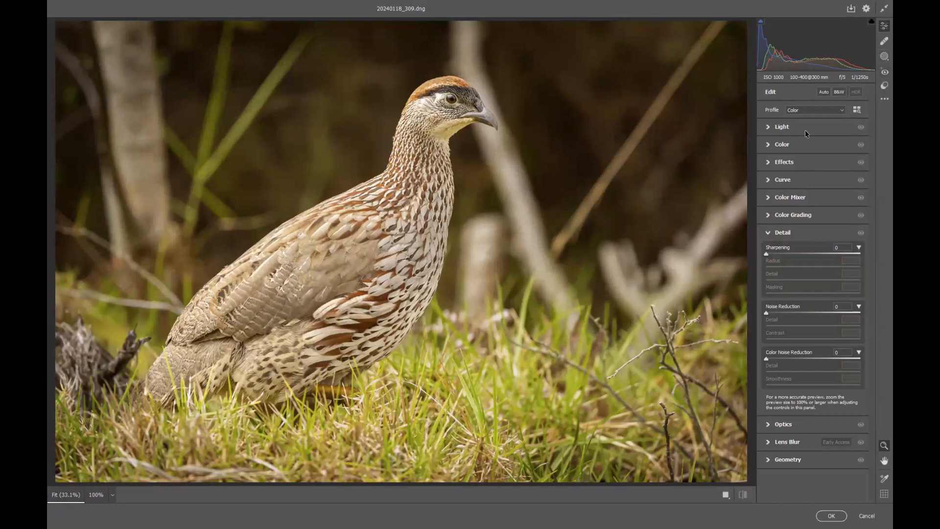
pyautogui.click(782, 146)
pyautogui.click(843, 160)
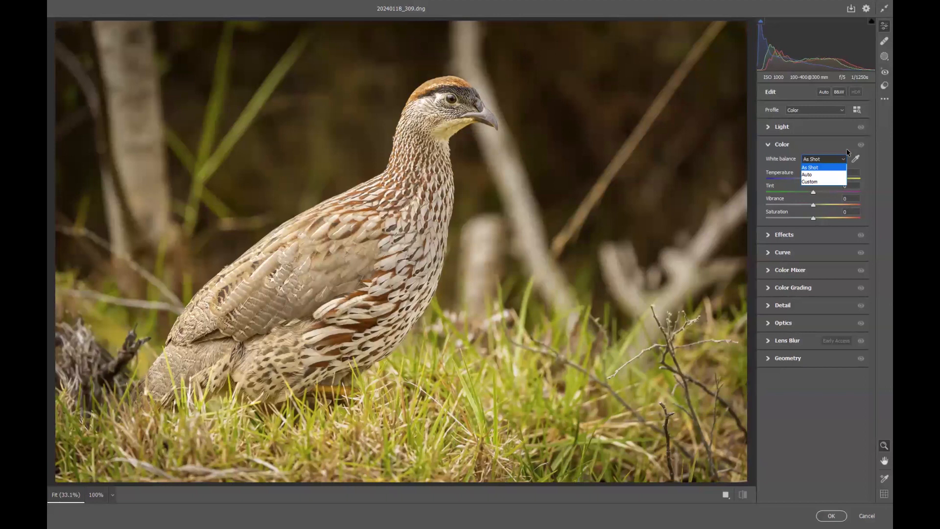
pyautogui.click(816, 200)
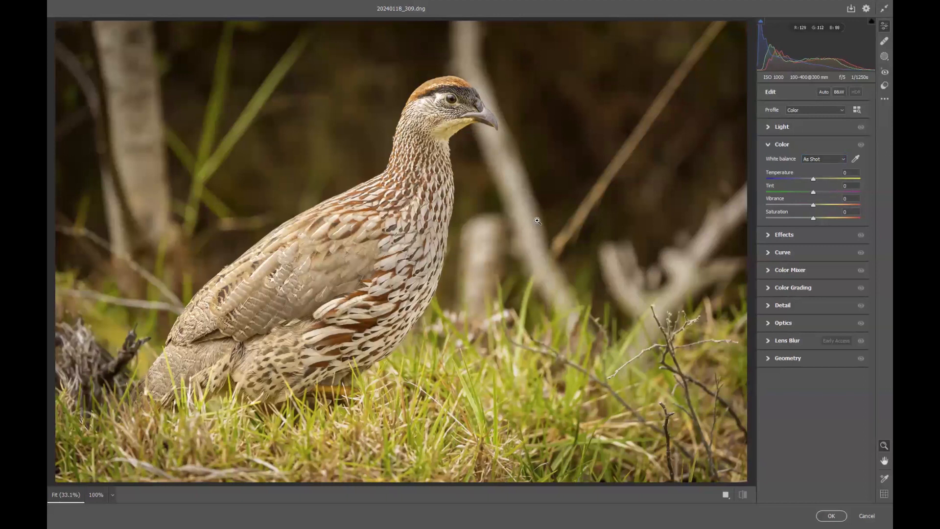
# Set texture to +33, clarity to -20, dehaze to +27 and vignette to -12, compare before and after, and apply the filter
pyautogui.click(782, 236)
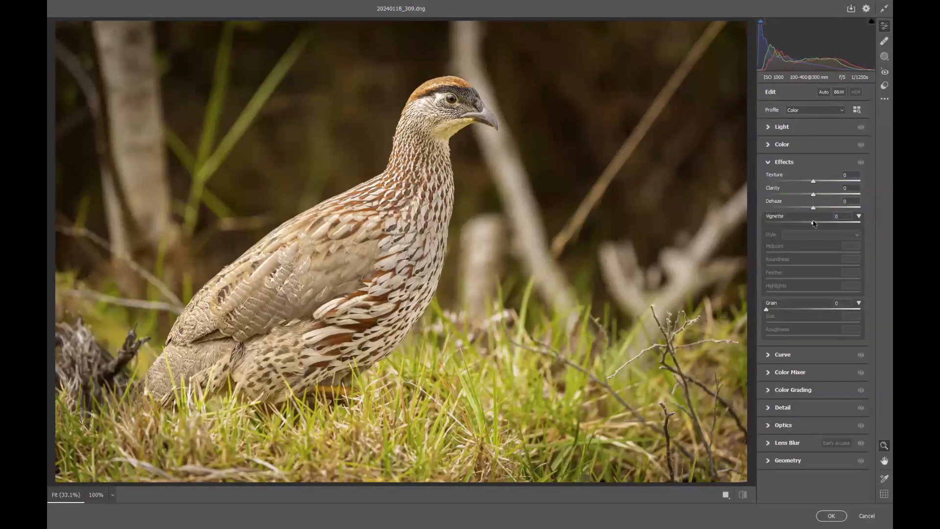
pyautogui.moveTo(814, 209); pyautogui.dragTo(826, 180)
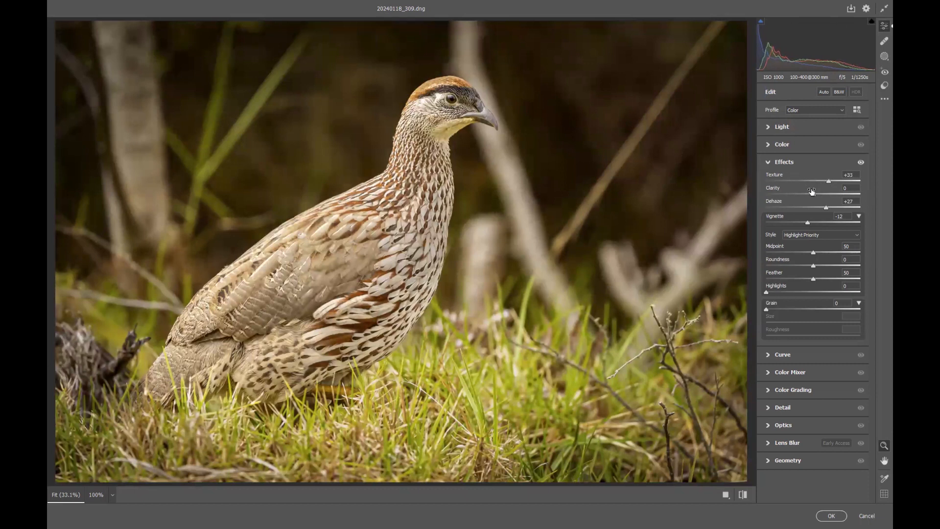
pyautogui.moveTo(812, 196); pyautogui.dragTo(804, 195)
pyautogui.click(743, 496)
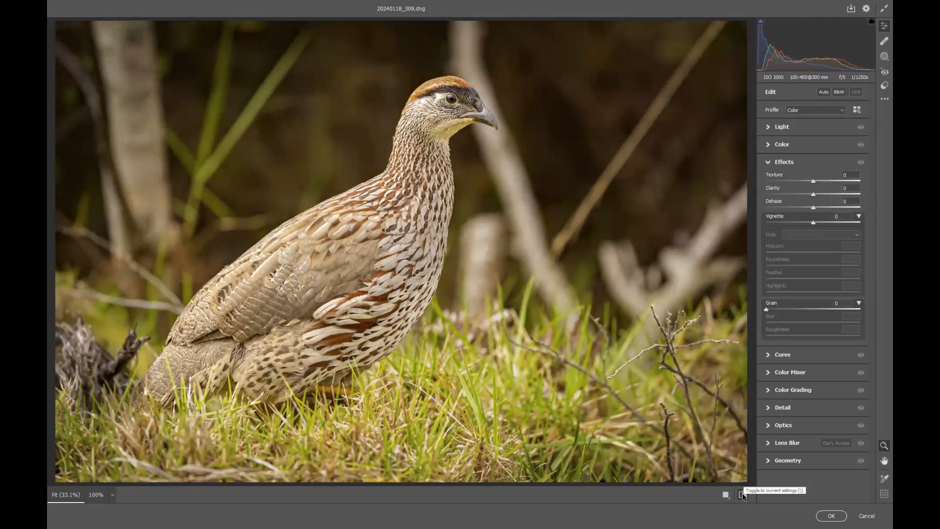
pyautogui.click(743, 495)
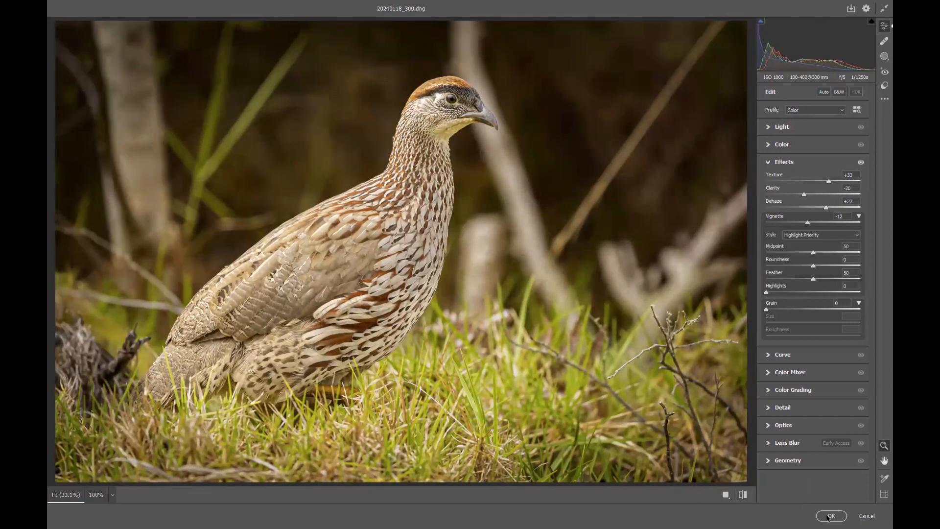
pyautogui.click(830, 515)
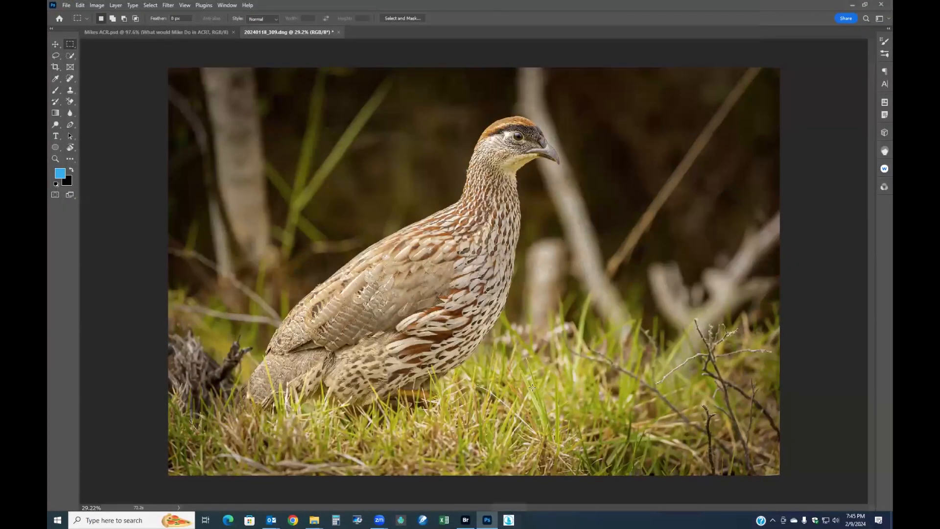
pyautogui.scroll(-1, 532, 385)
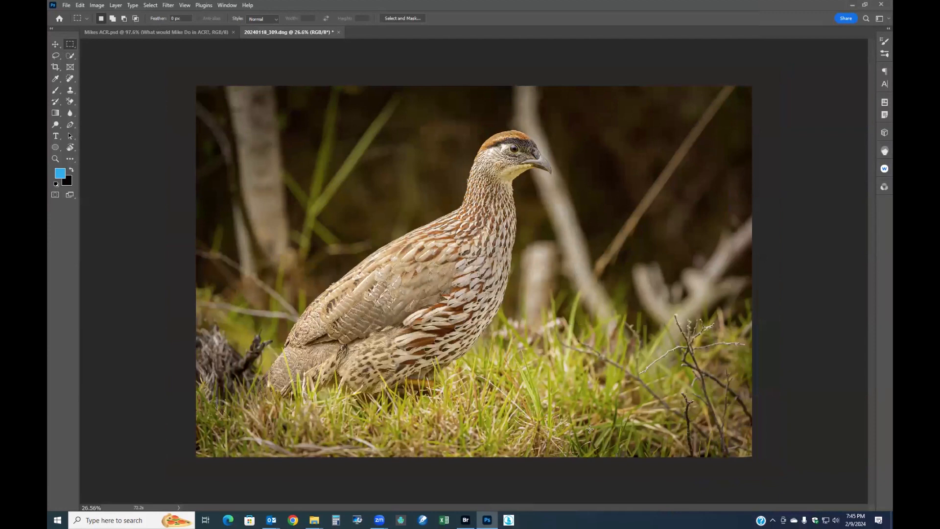
pyautogui.click(66, 5)
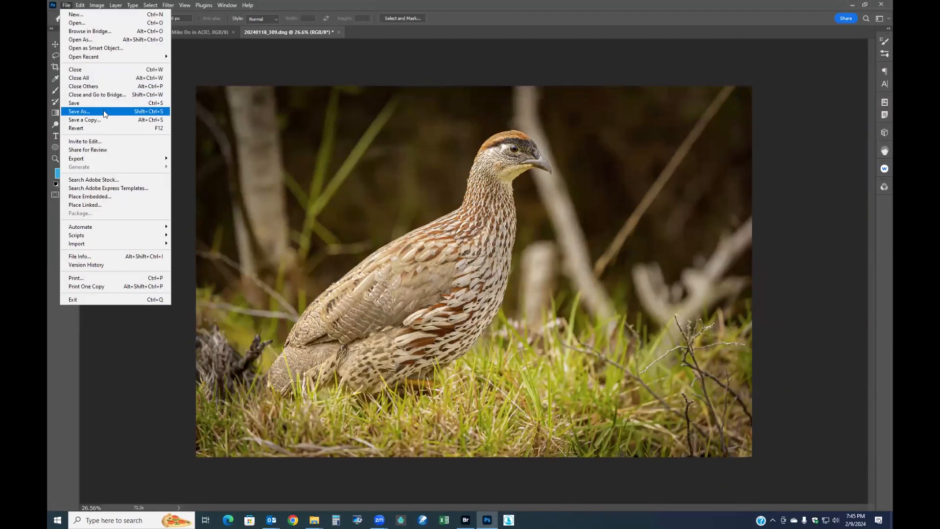
pyautogui.click(205, 63)
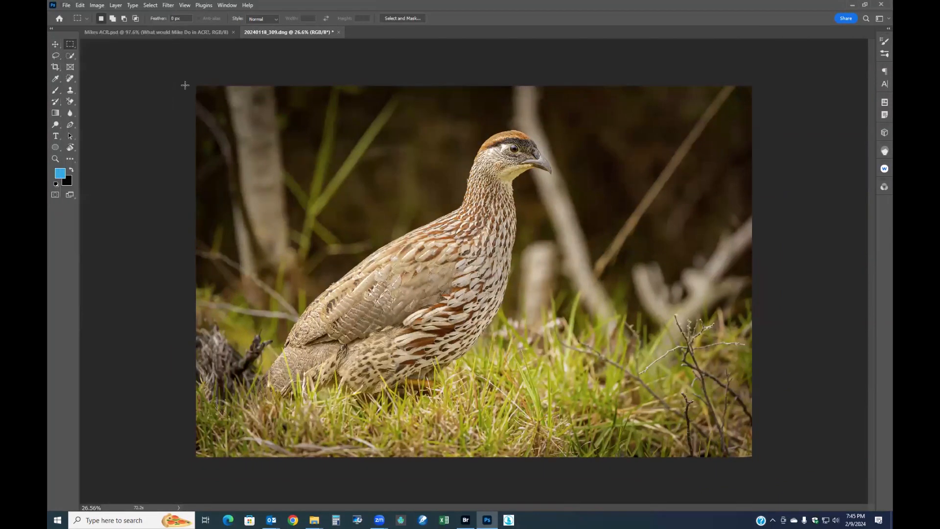
pyautogui.click(55, 67)
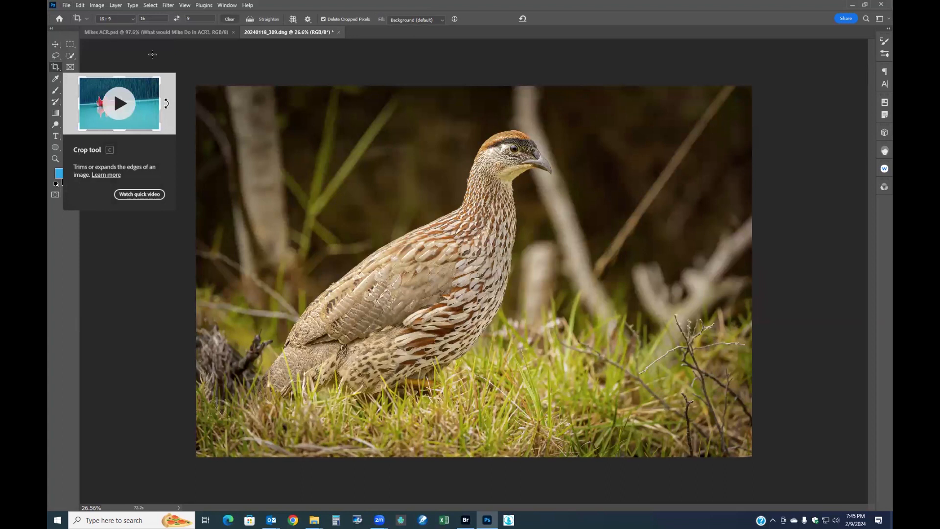
pyautogui.moveTo(55, 68)
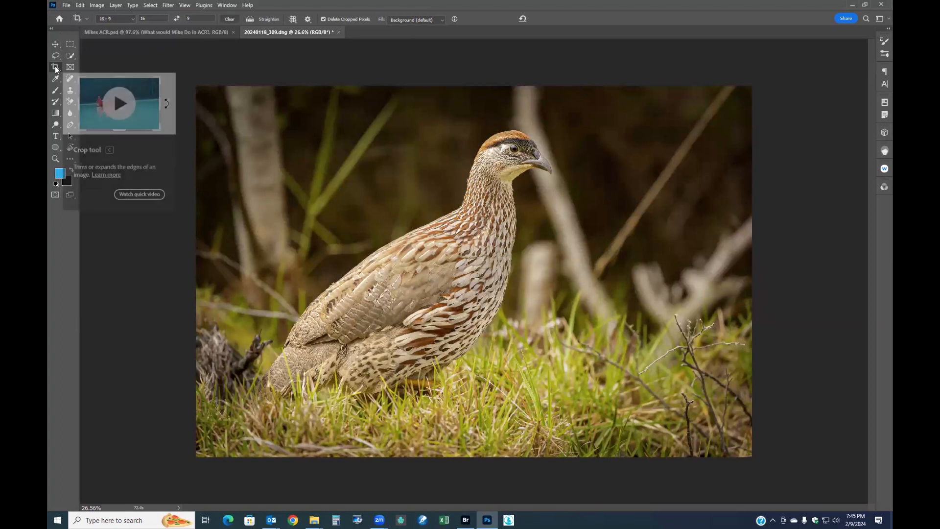
# Save the edited bird photo as 20240118_309.psd in the FNPS Files Feb 9 folder, then close the document
pyautogui.click(66, 5)
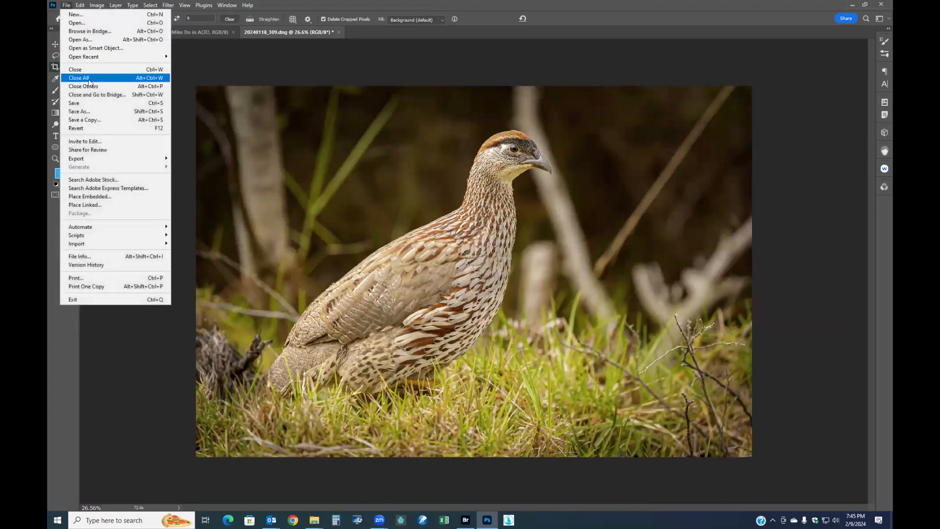
pyautogui.click(78, 111)
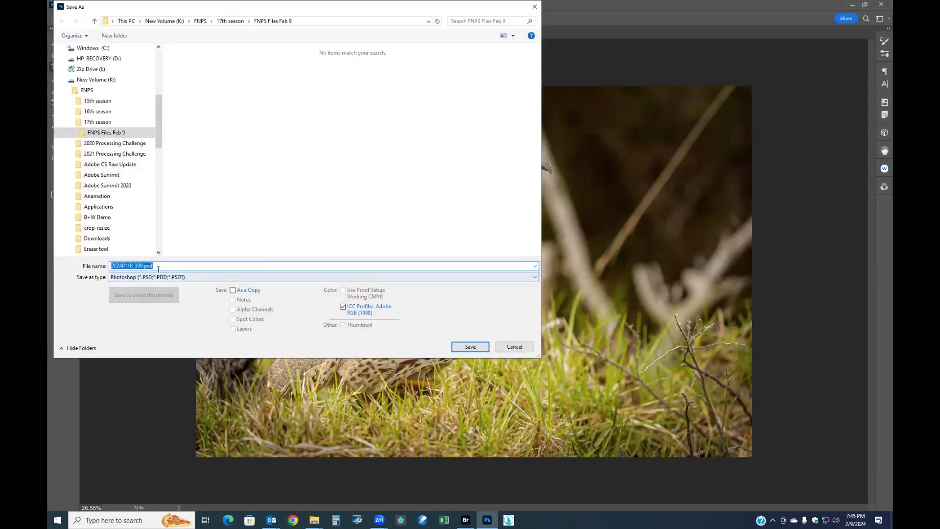
pyautogui.click(469, 347)
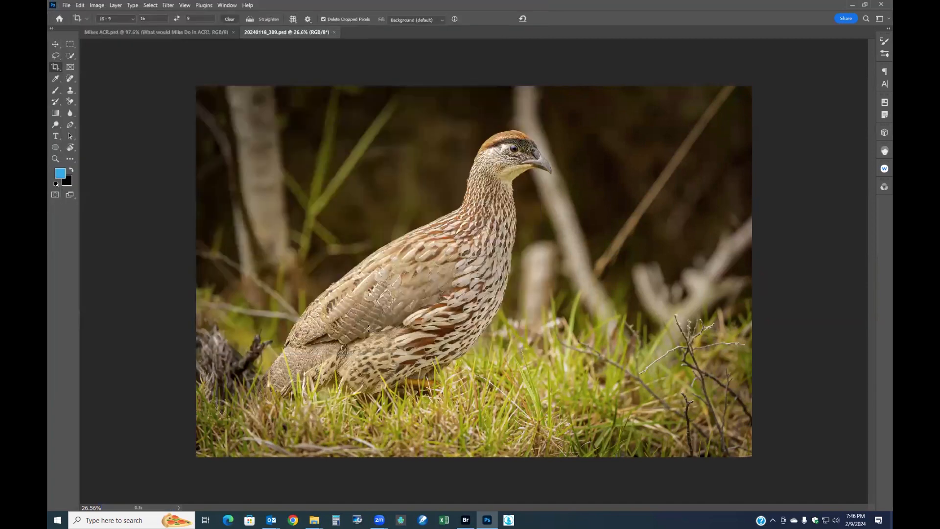
pyautogui.click(336, 33)
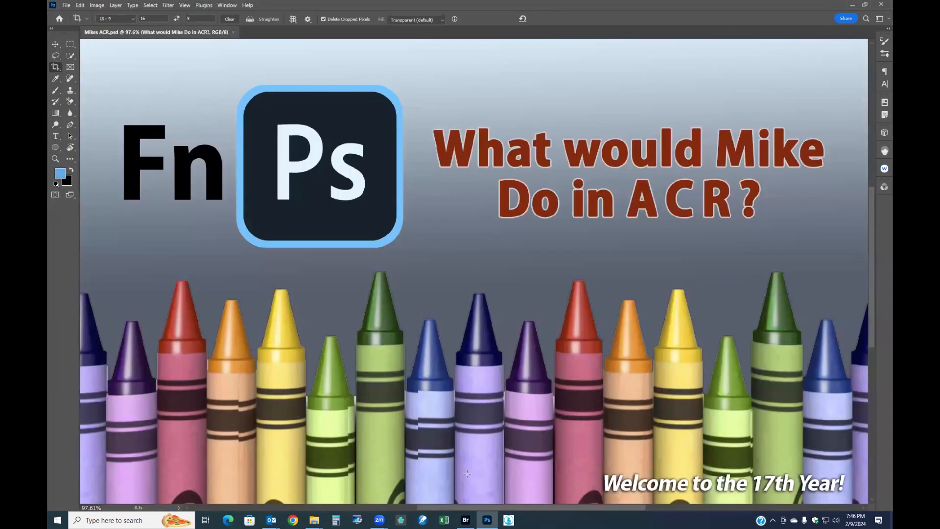
# Switch to Adobe Bridge and open the dark forest sunburst photo B-22_05_29_2729.NEF in Camera Raw
pyautogui.click(466, 519)
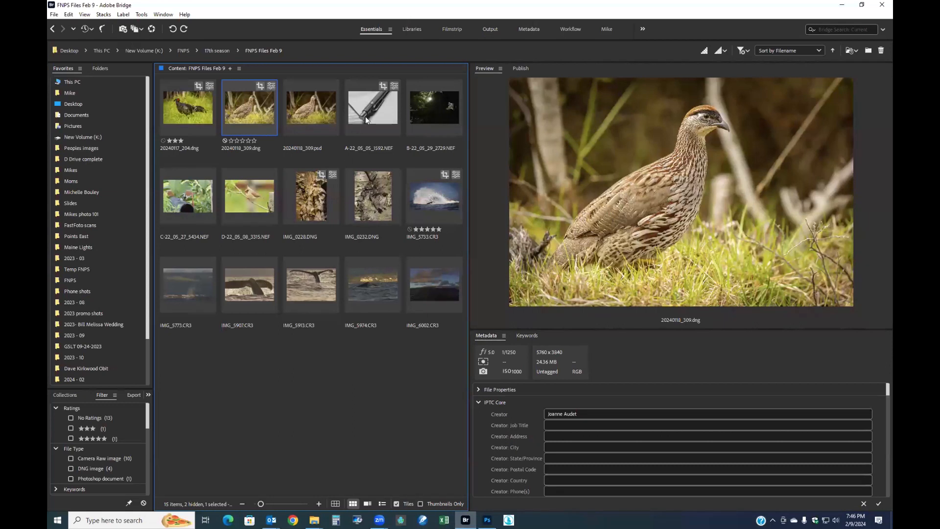
pyautogui.click(426, 105)
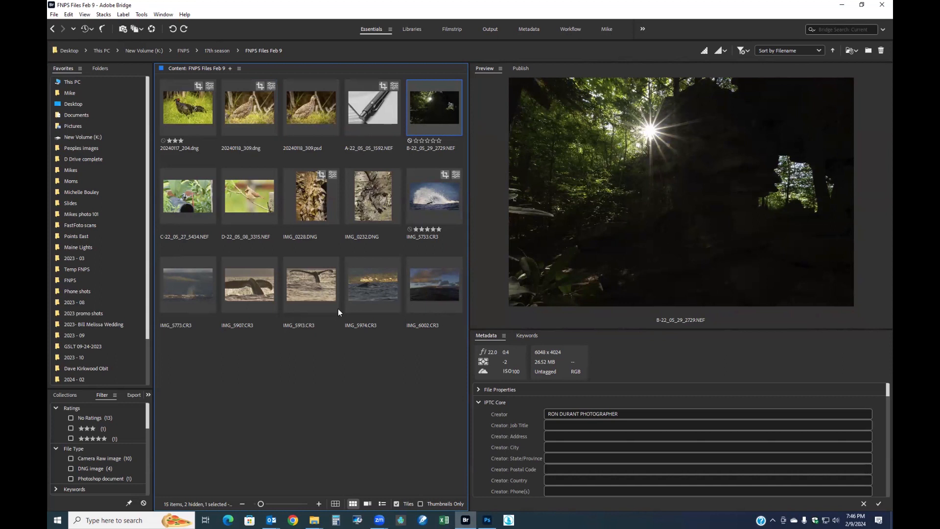
pyautogui.doubleClick(440, 116)
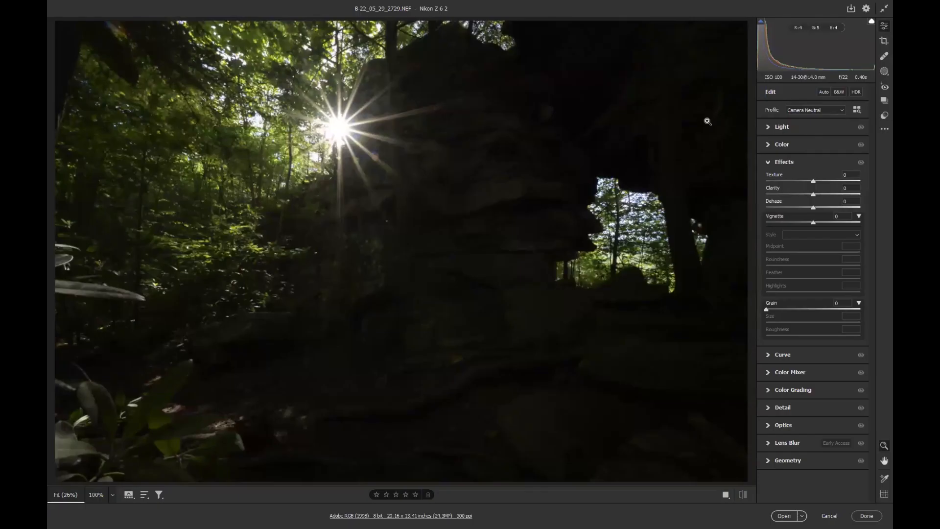
# Apply automatic tone adjustments to the forest photo and set the white balance to temperature 6150 and tint +43
pyautogui.click(823, 93)
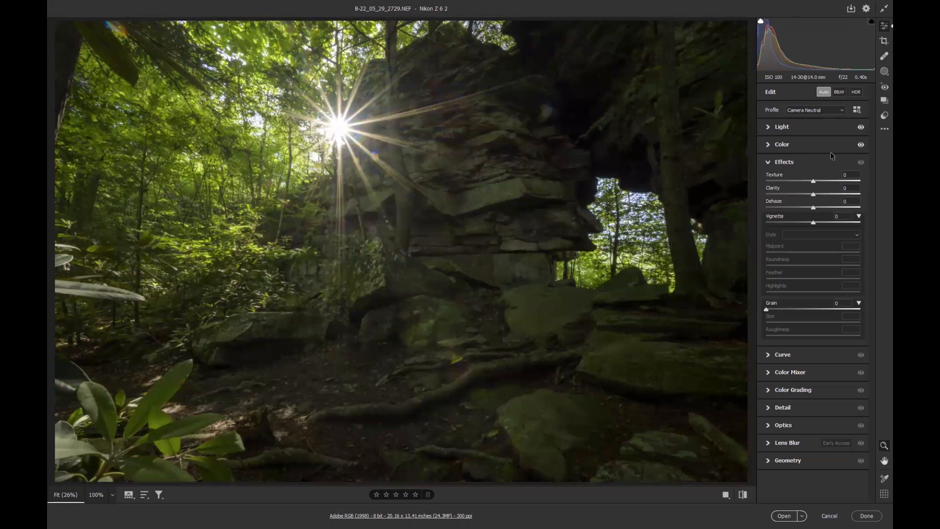
pyautogui.click(814, 147)
pyautogui.moveTo(814, 192)
pyautogui.mouseDown()
pyautogui.moveTo(835, 185)
pyautogui.moveTo(805, 179)
pyautogui.mouseUp()
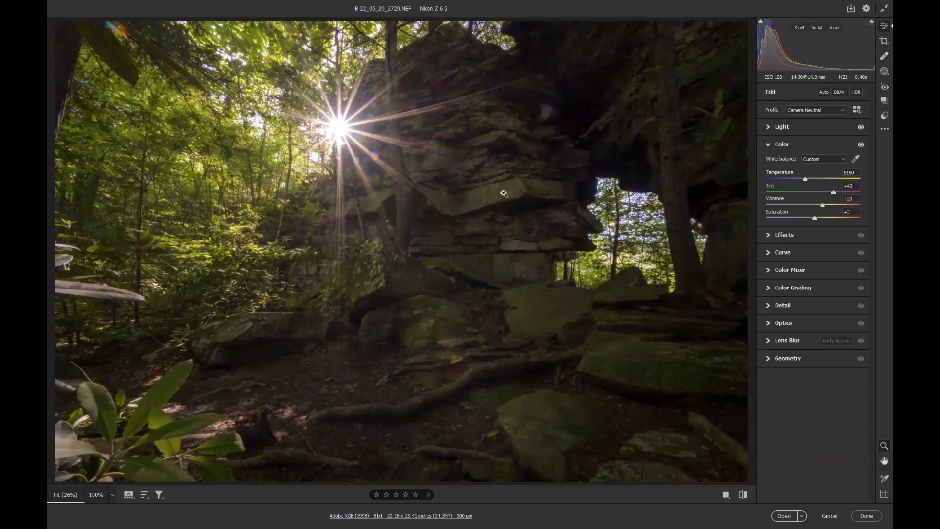
# Inspect the rock face up close and set the color noise reduction to 56
pyautogui.moveTo(499, 204); pyautogui.dragTo(563, 214)
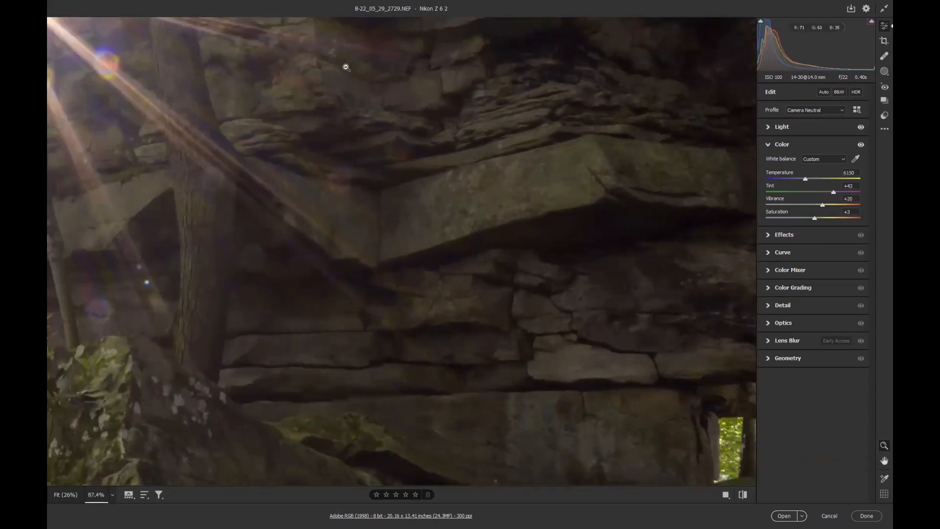
pyautogui.click(793, 308)
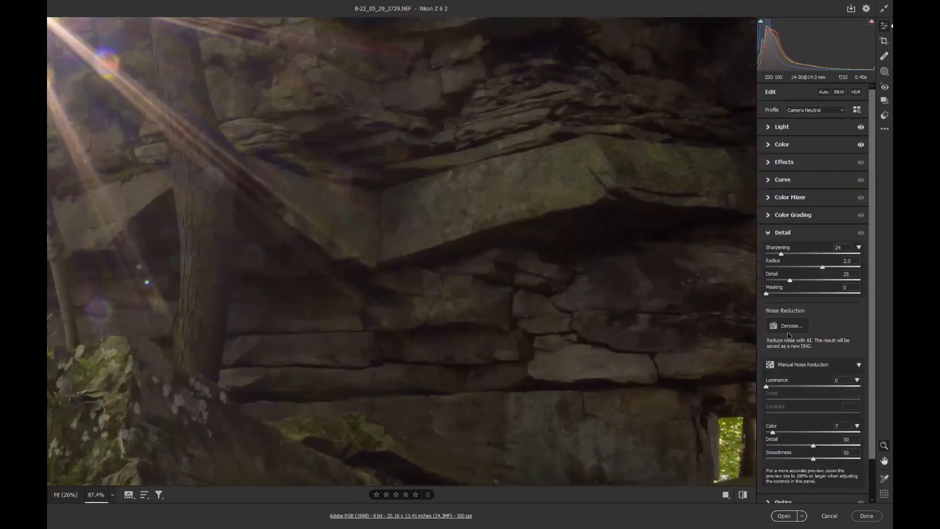
pyautogui.moveTo(774, 432); pyautogui.dragTo(819, 432)
pyautogui.moveTo(485, 209); pyautogui.dragTo(469, 246)
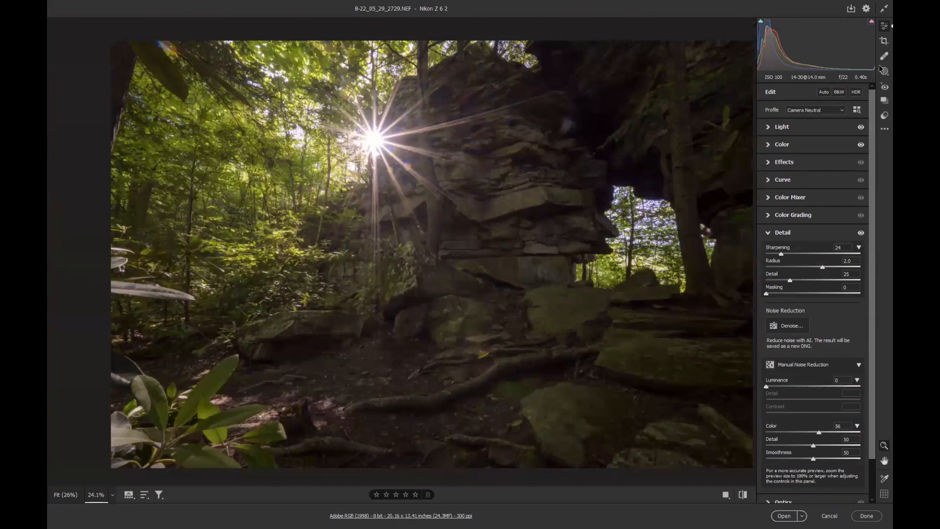
# Try a square 1 x 1 crop, resizing and repositioning it around the sunburst and the opening in the rocks
pyautogui.click(883, 41)
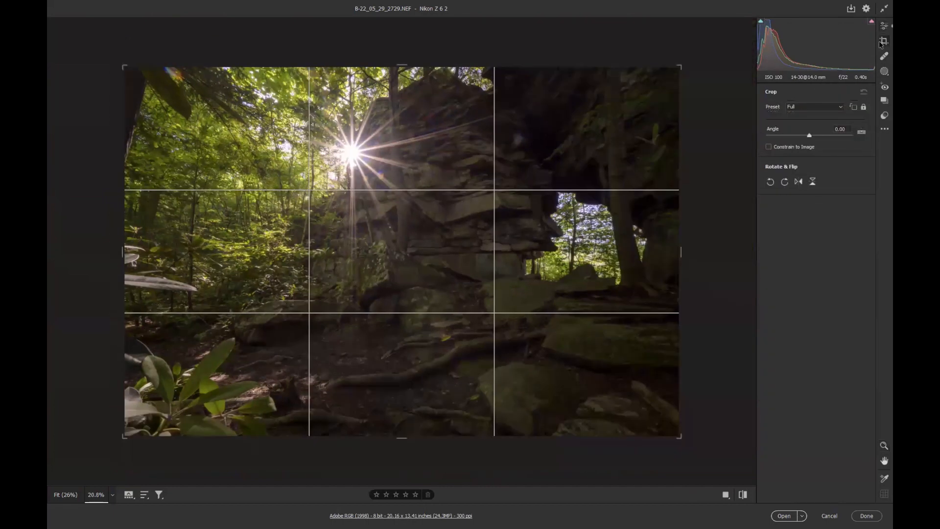
pyautogui.click(827, 106)
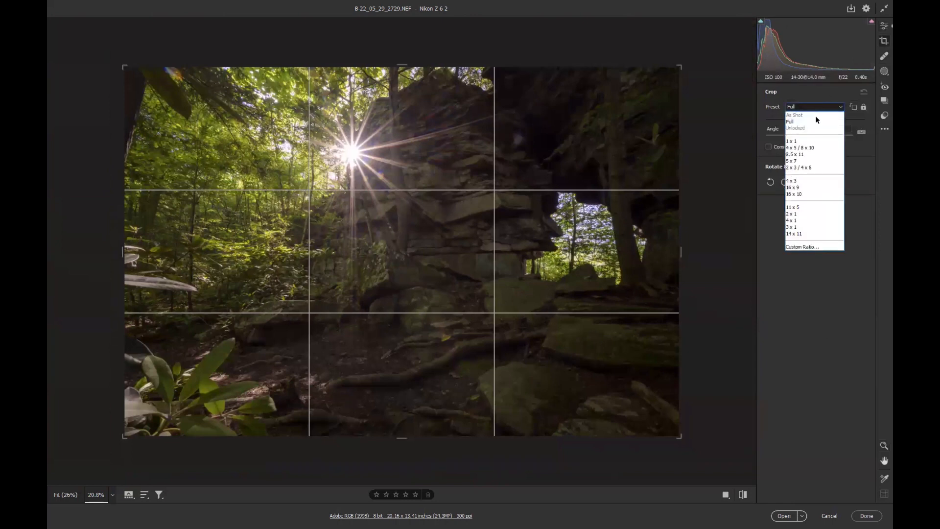
pyautogui.click(806, 141)
pyautogui.moveTo(413, 198); pyautogui.dragTo(395, 199)
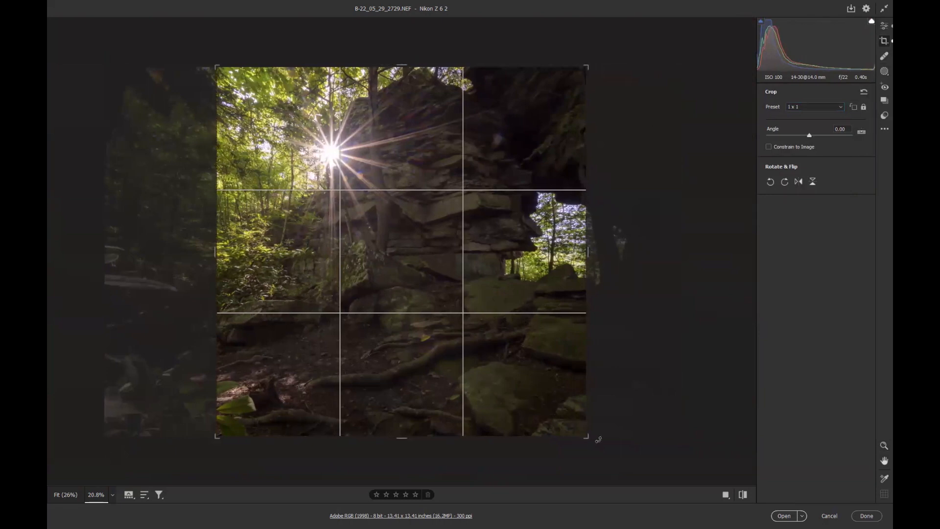
pyautogui.moveTo(587, 436); pyautogui.dragTo(567, 418)
pyautogui.moveTo(471, 331); pyautogui.dragTo(465, 311)
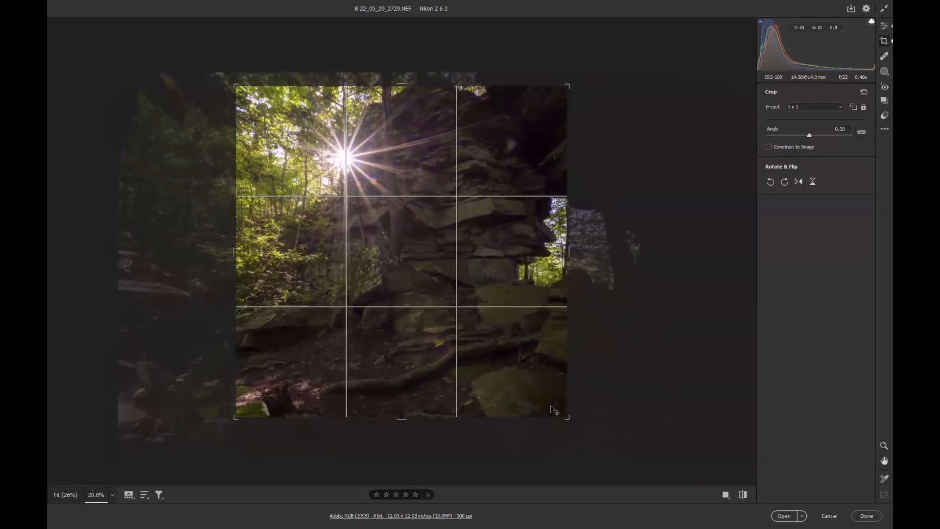
pyautogui.moveTo(568, 418); pyautogui.dragTo(593, 443)
pyautogui.moveTo(511, 367); pyautogui.dragTo(477, 362)
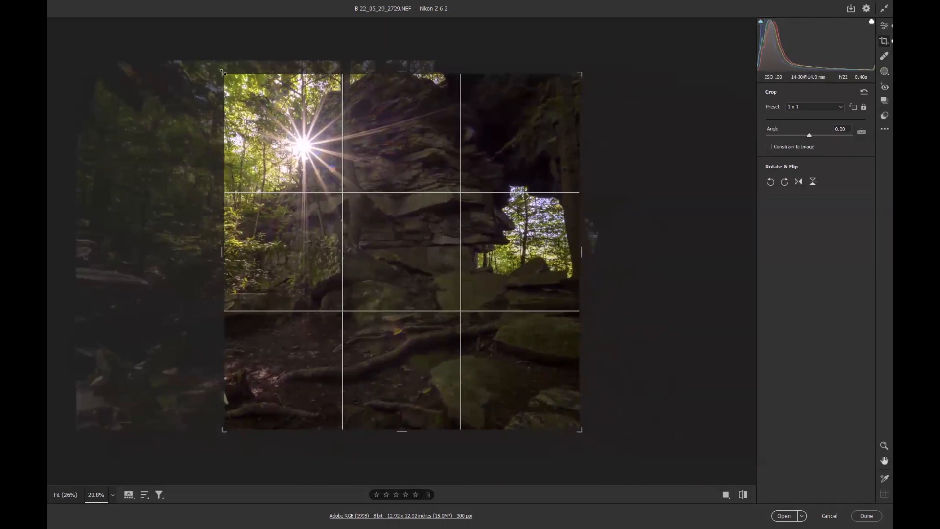
pyautogui.moveTo(230, 84); pyautogui.dragTo(216, 58)
pyautogui.moveTo(390, 279); pyautogui.dragTo(379, 274)
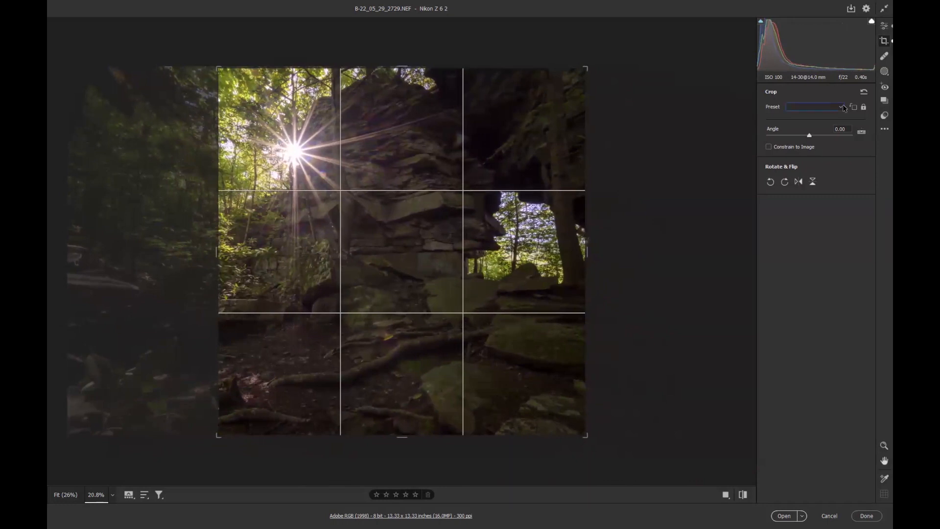
# Crop the photo to the 4 x 5 / 8 x 10 ratio at about 14.61 x 11.69 inches, keeping the sunburst and rock opening
pyautogui.click(815, 107)
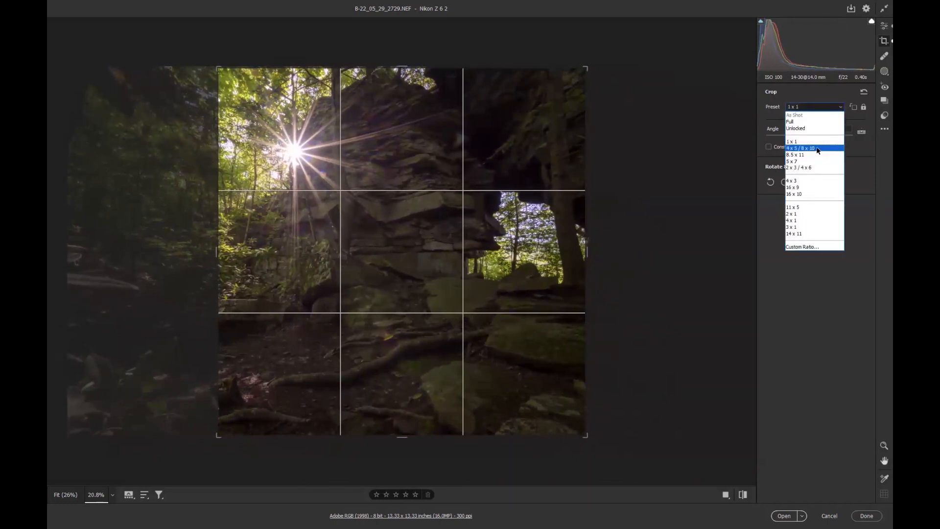
pyautogui.click(815, 148)
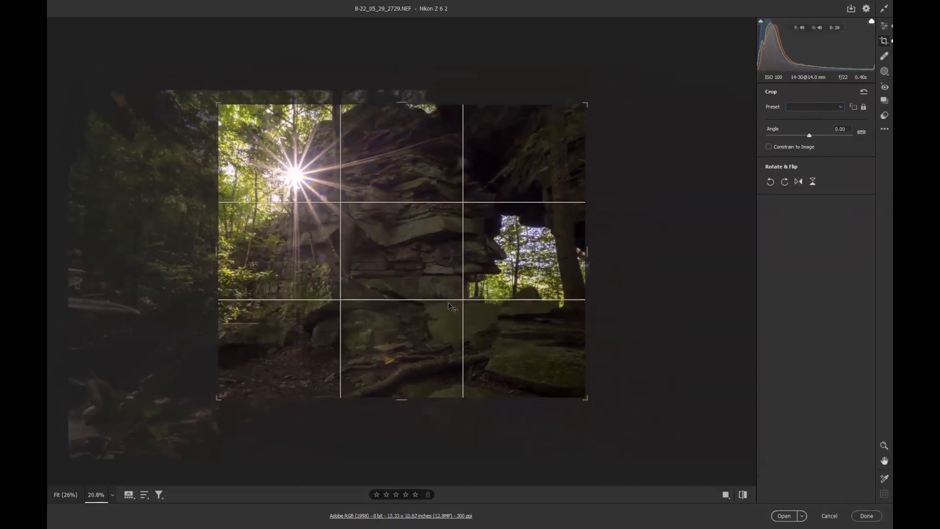
pyautogui.moveTo(595, 412); pyautogui.dragTo(607, 430)
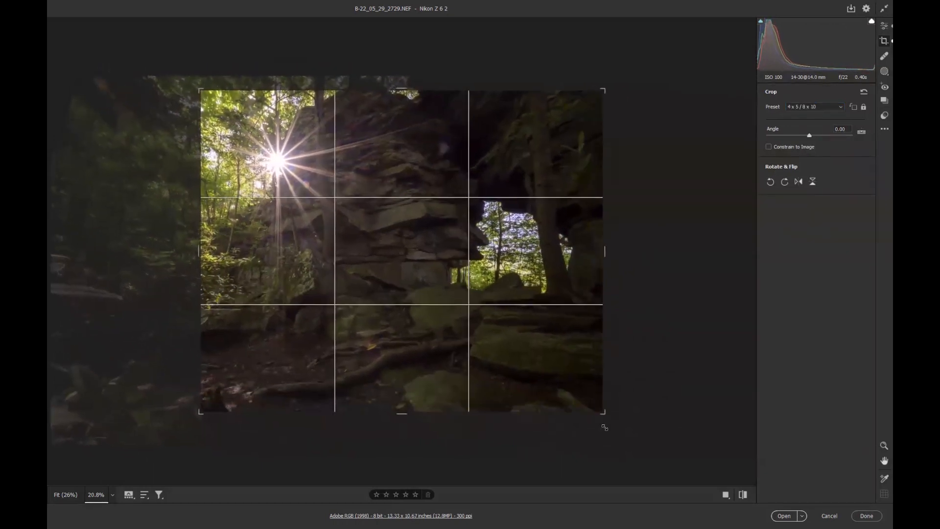
pyautogui.moveTo(198, 90); pyautogui.dragTo(188, 80)
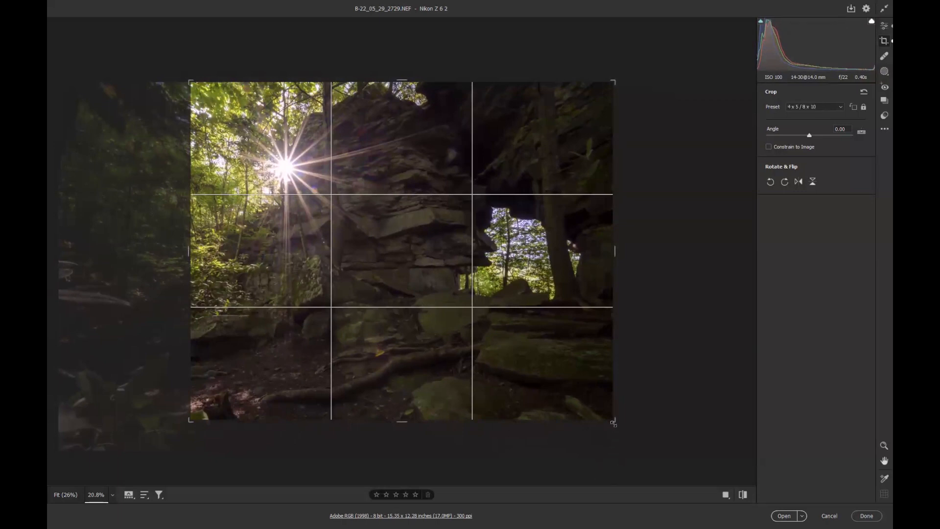
pyautogui.moveTo(613, 423); pyautogui.dragTo(604, 416)
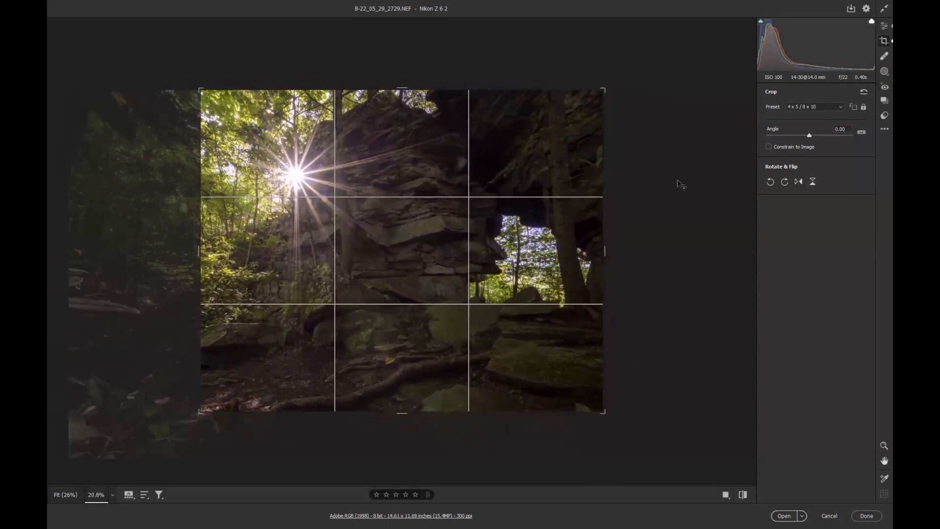
pyautogui.moveTo(411, 329); pyautogui.dragTo(404, 331)
pyautogui.press('Return')
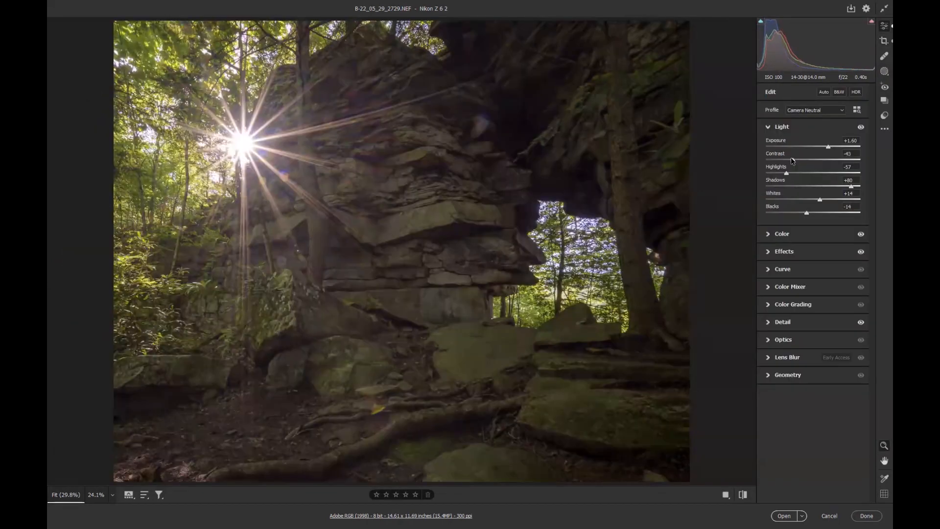
# Set the contrast to -32 and defringe the foliage in the rock opening with a purple amount of 3
pyautogui.moveTo(794, 160); pyautogui.dragTo(798, 160)
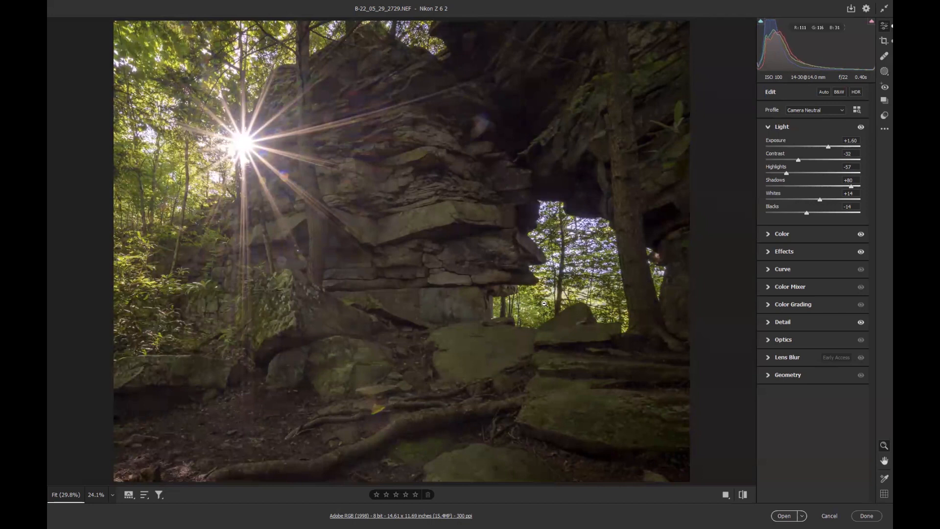
pyautogui.moveTo(577, 264); pyautogui.dragTo(642, 288)
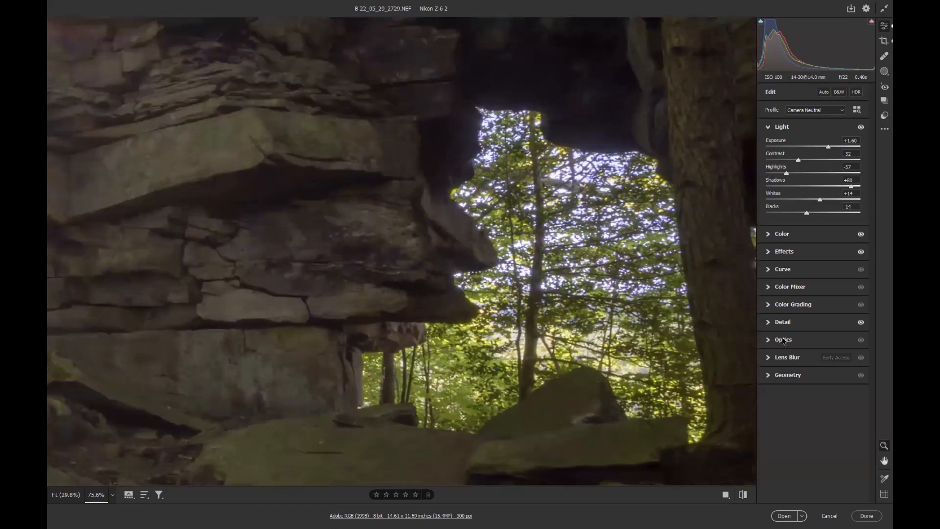
pyautogui.click(784, 340)
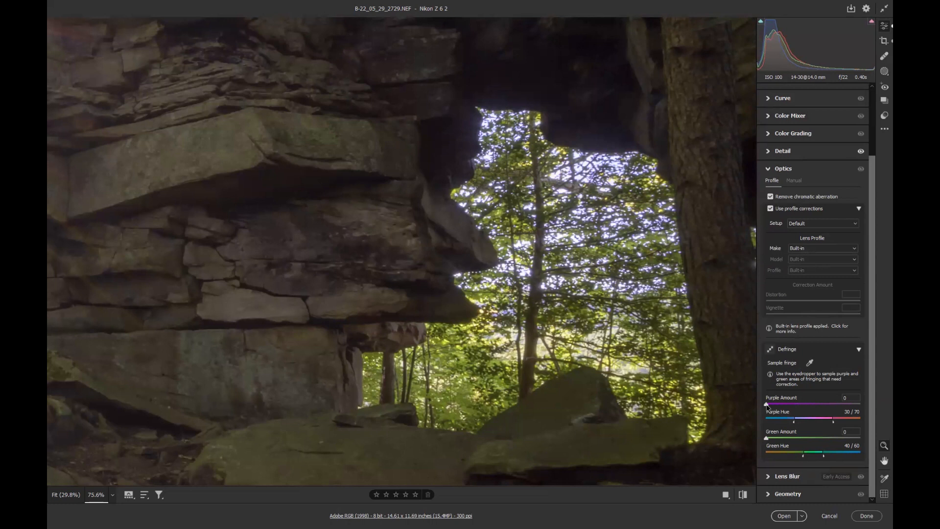
pyautogui.moveTo(767, 405)
pyautogui.mouseDown()
pyautogui.moveTo(787, 406)
pyautogui.moveTo(768, 407)
pyautogui.mouseUp()
pyautogui.moveTo(768, 404); pyautogui.dragTo(782, 405)
pyautogui.moveTo(470, 274); pyautogui.dragTo(385, 283)
pyautogui.click(385, 284)
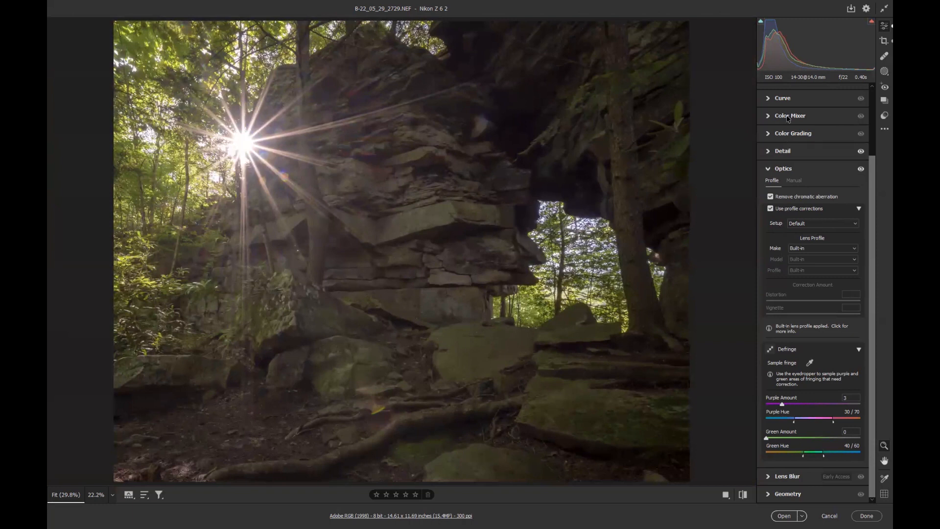
# Set the photo's temperature to 5750, tint to +21 and vibrance to +63
pyautogui.scroll(3, 788, 119)
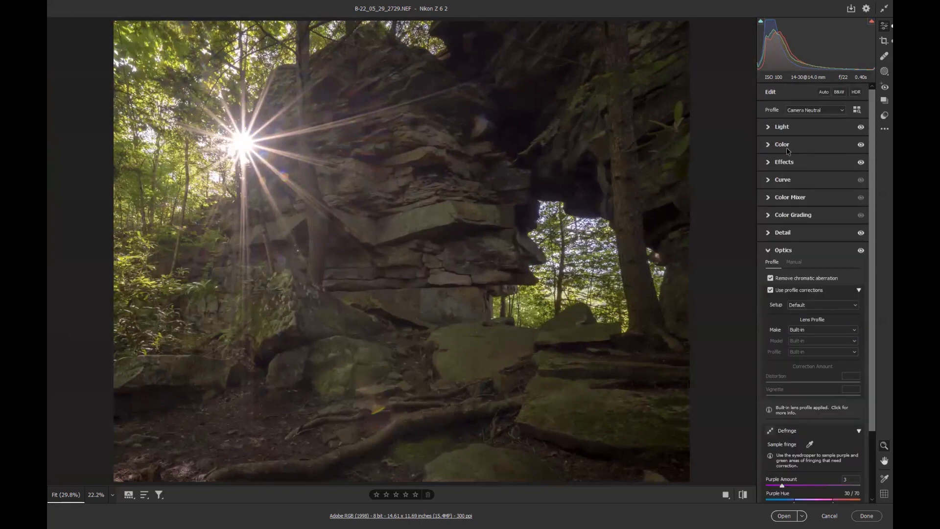
pyautogui.click(783, 144)
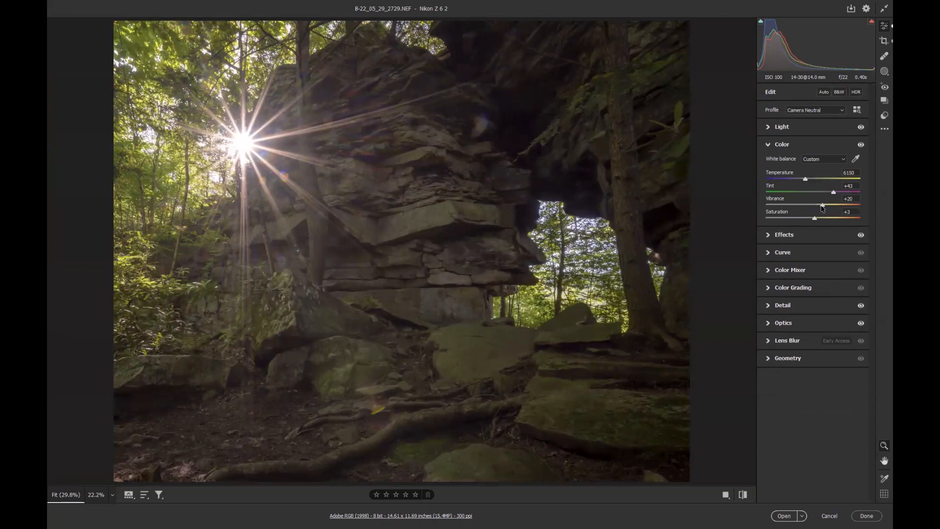
pyautogui.moveTo(823, 205); pyautogui.dragTo(833, 205)
pyautogui.click(844, 205)
pyautogui.moveTo(806, 180); pyautogui.dragTo(824, 194)
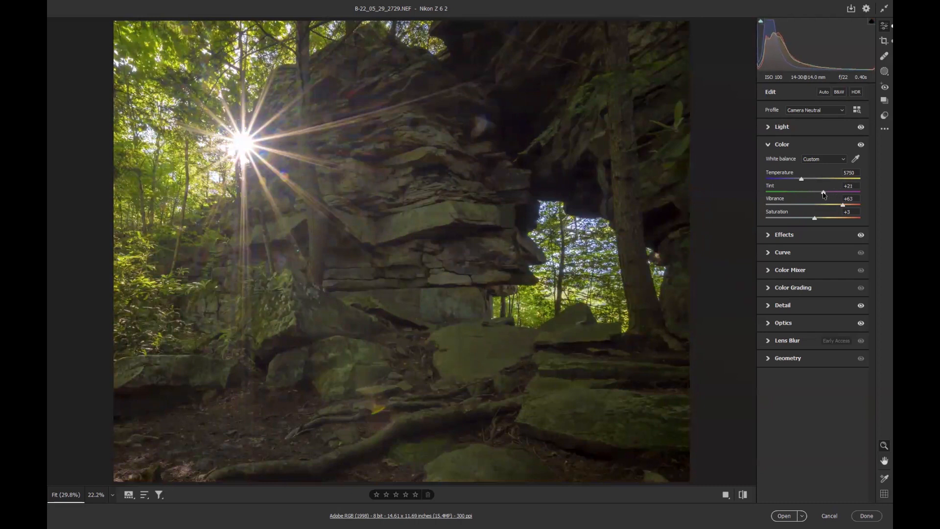
# Adjust color saturation by sampling areas of the photo: reds +60, oranges +74, yellows -22, greens -5 and blues -30
pyautogui.click(789, 271)
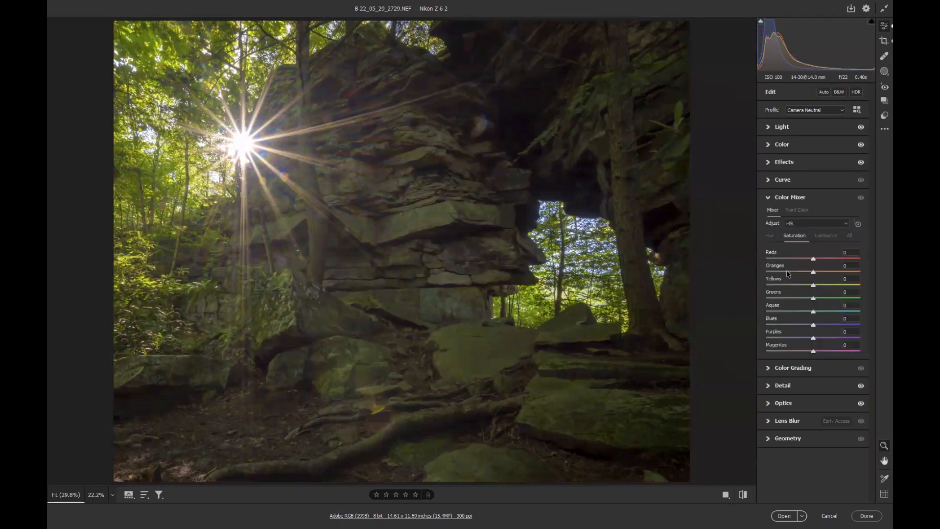
pyautogui.click(857, 224)
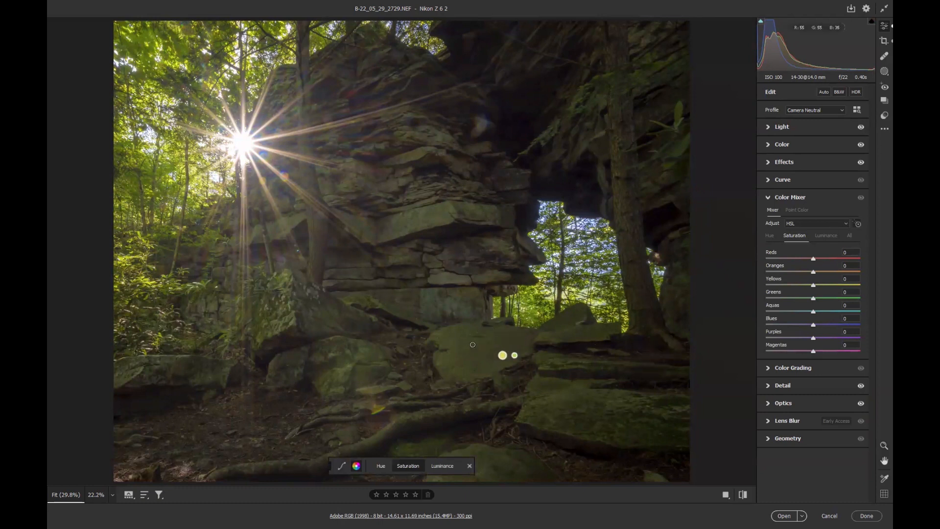
pyautogui.moveTo(489, 342)
pyautogui.mouseDown()
pyautogui.moveTo(464, 343)
pyautogui.moveTo(480, 342)
pyautogui.mouseUp()
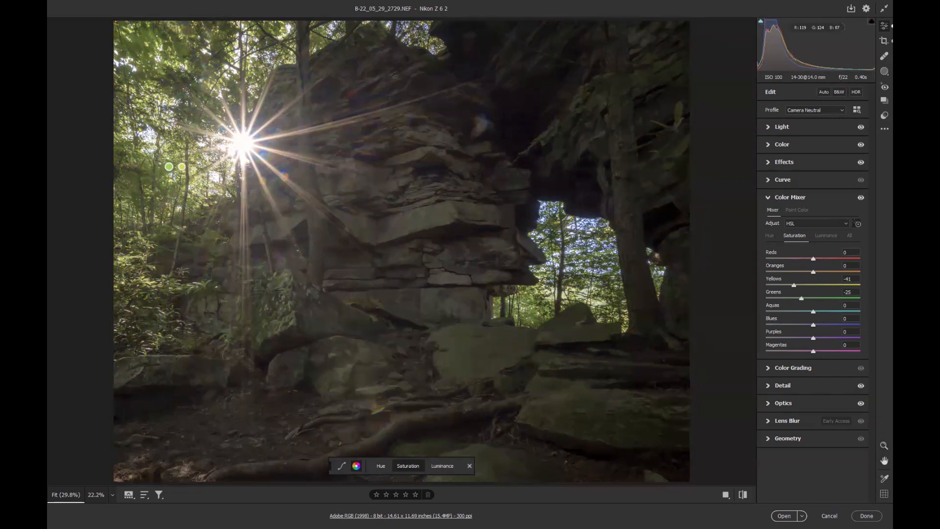
pyautogui.moveTo(149, 156); pyautogui.dragTo(157, 155)
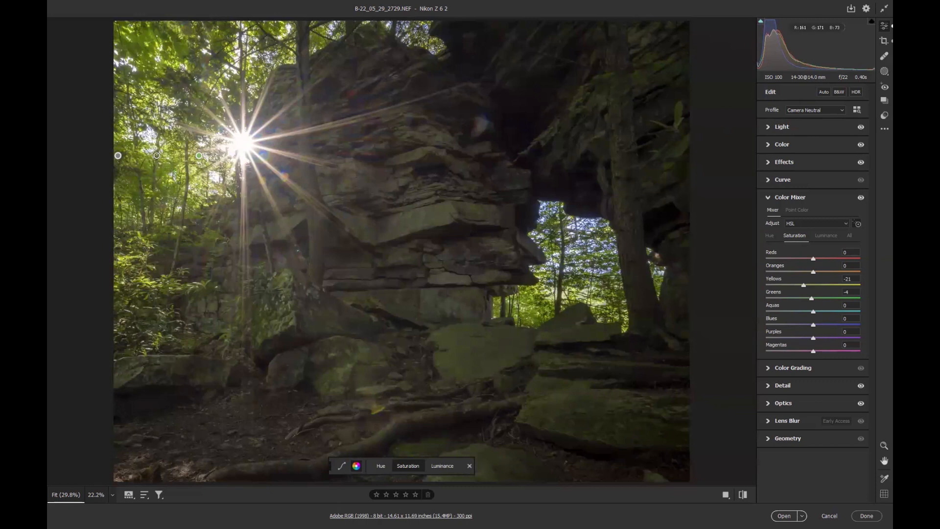
pyautogui.moveTo(258, 138)
pyautogui.mouseDown()
pyautogui.moveTo(298, 140)
pyautogui.moveTo(288, 139)
pyautogui.mouseUp()
pyautogui.moveTo(580, 224)
pyautogui.mouseDown()
pyautogui.moveTo(558, 225)
pyautogui.moveTo(568, 225)
pyautogui.mouseUp()
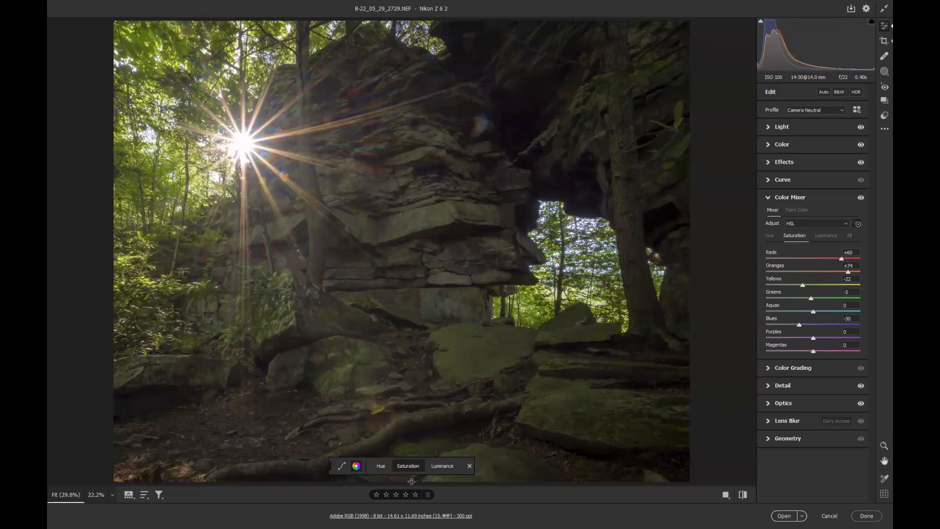
# Raise the luminance of the mossy rock tones to yellows +54 and greens +18, and try sampling the sunburst's center
pyautogui.click(444, 466)
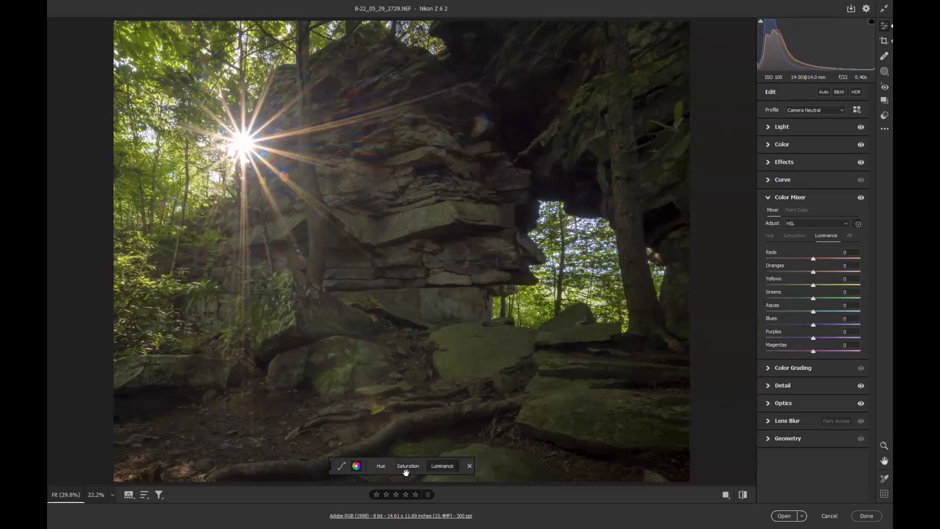
pyautogui.moveTo(469, 352); pyautogui.dragTo(492, 353)
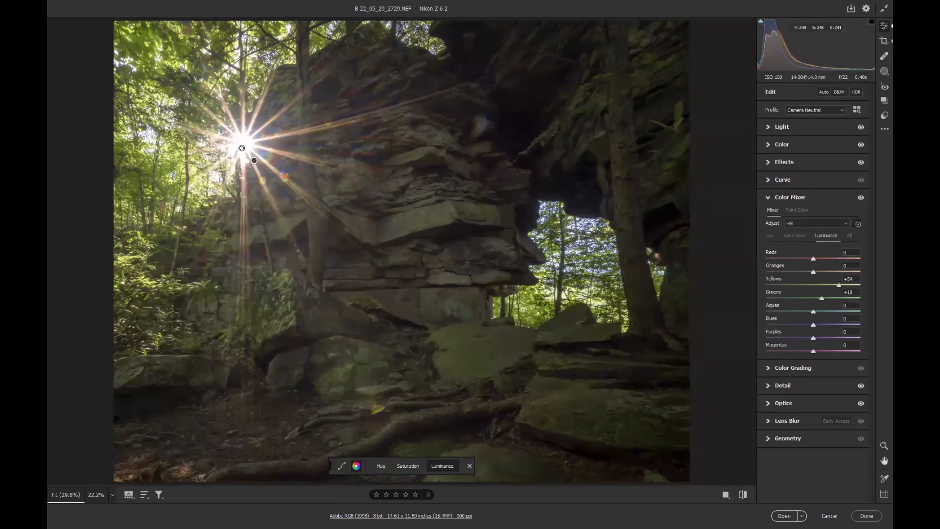
pyautogui.click(243, 142)
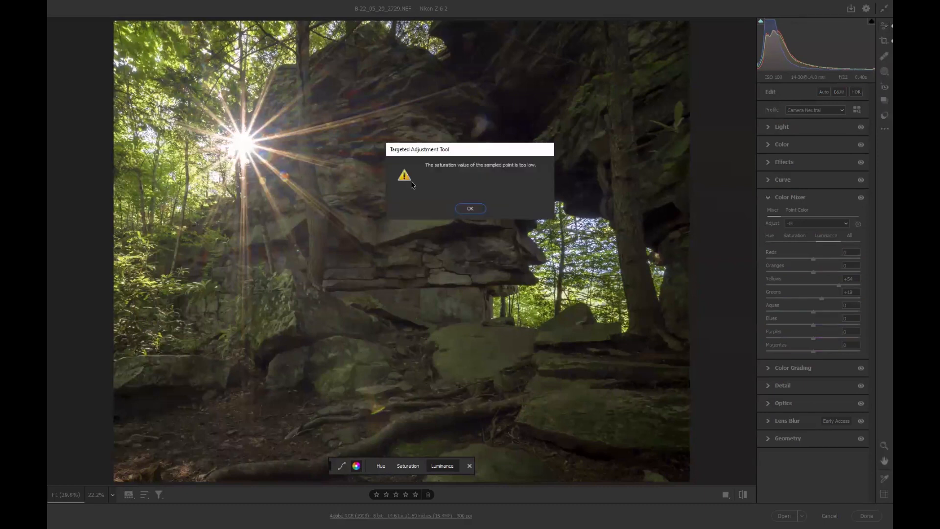
pyautogui.click(457, 209)
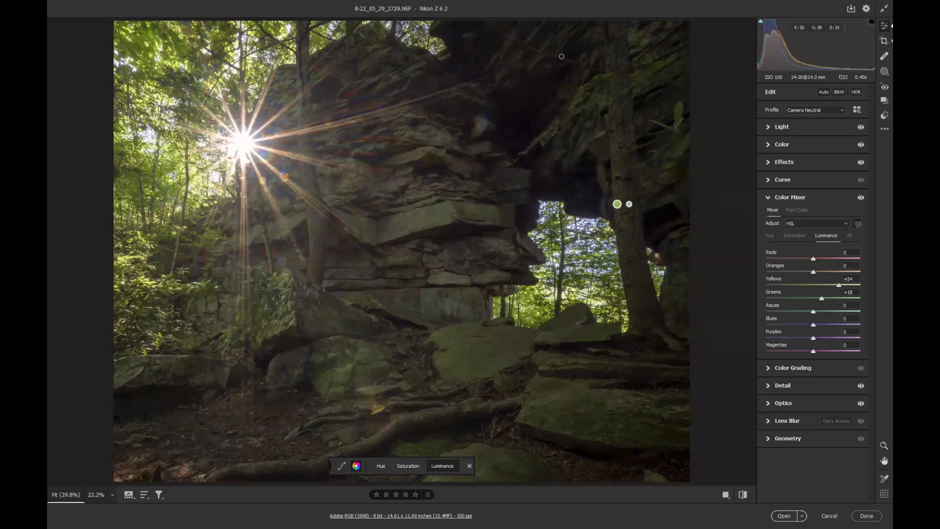
# Reset the vignette to 0
pyautogui.click(791, 167)
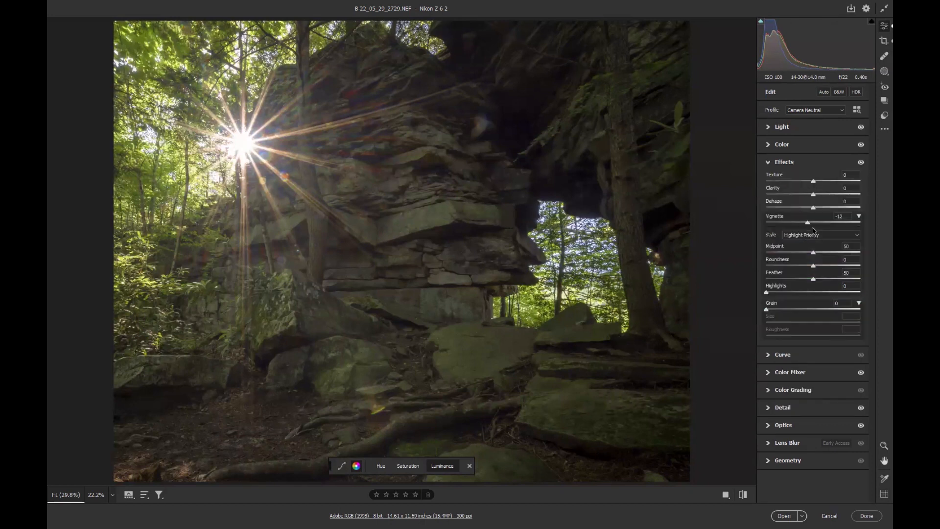
pyautogui.moveTo(808, 224); pyautogui.dragTo(811, 224)
pyautogui.doubleClick(810, 224)
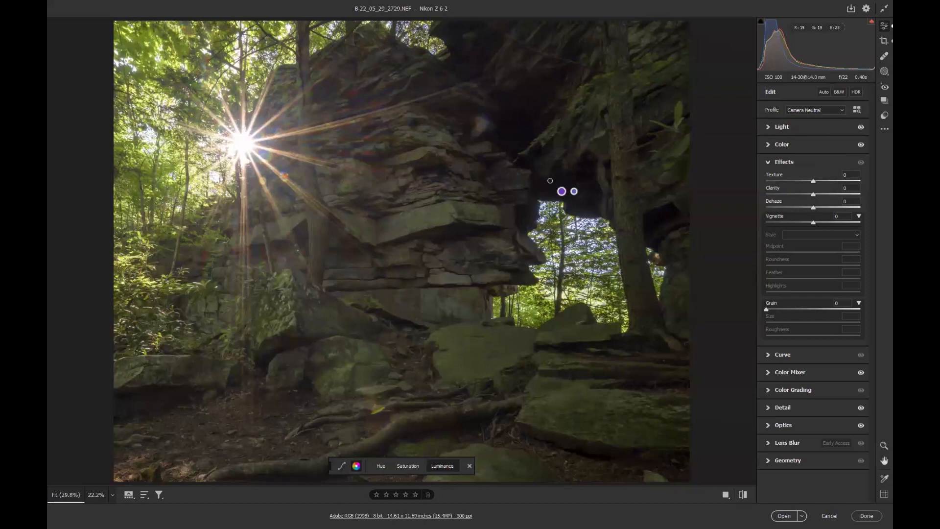
# Create a vertical linear gradient mask that fades from the photo's left edge to the rock face just past the sunburst
pyautogui.click(879, 75)
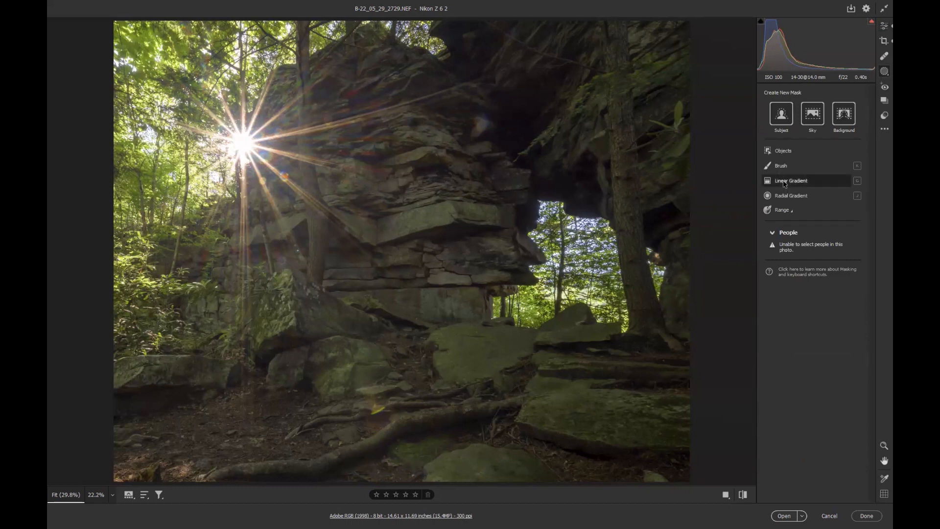
pyautogui.click(782, 181)
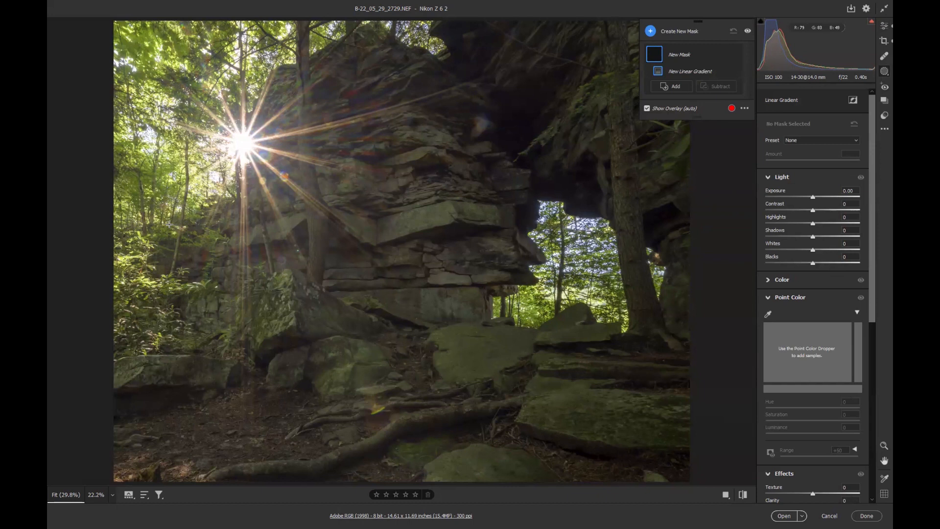
pyautogui.click(169, 224)
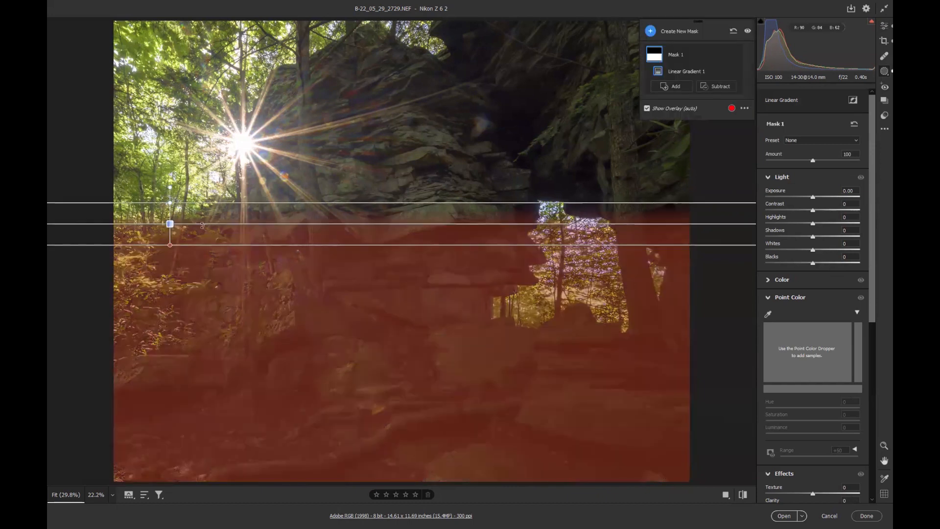
pyautogui.moveTo(172, 226); pyautogui.dragTo(422, 208)
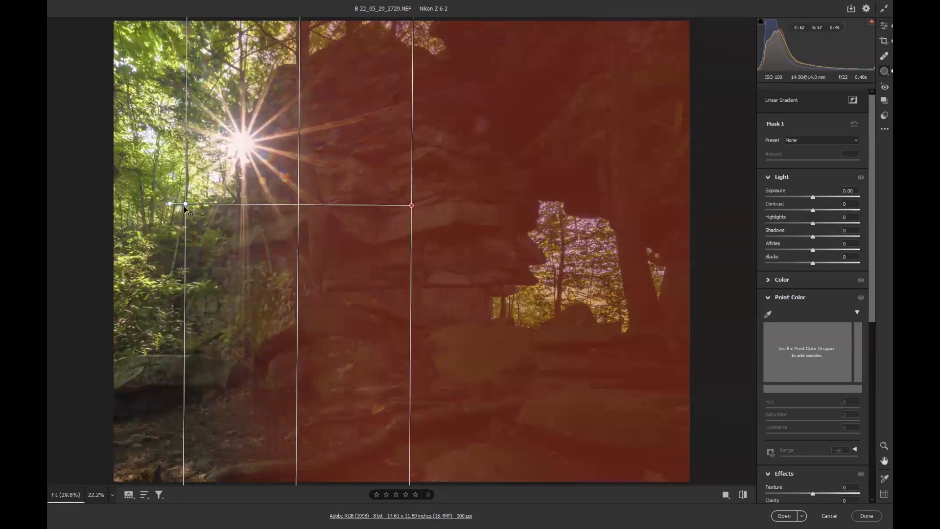
pyautogui.moveTo(186, 206); pyautogui.dragTo(212, 207)
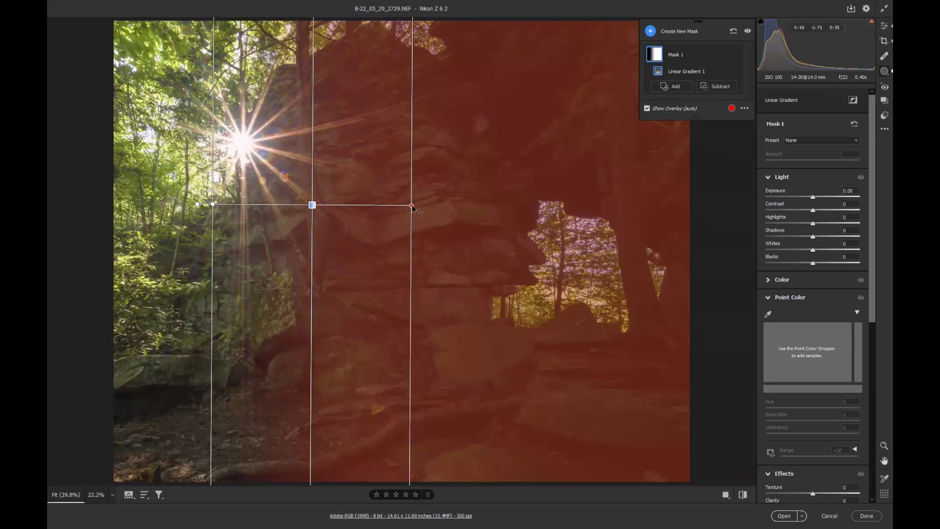
pyautogui.moveTo(411, 206); pyautogui.dragTo(107, 202)
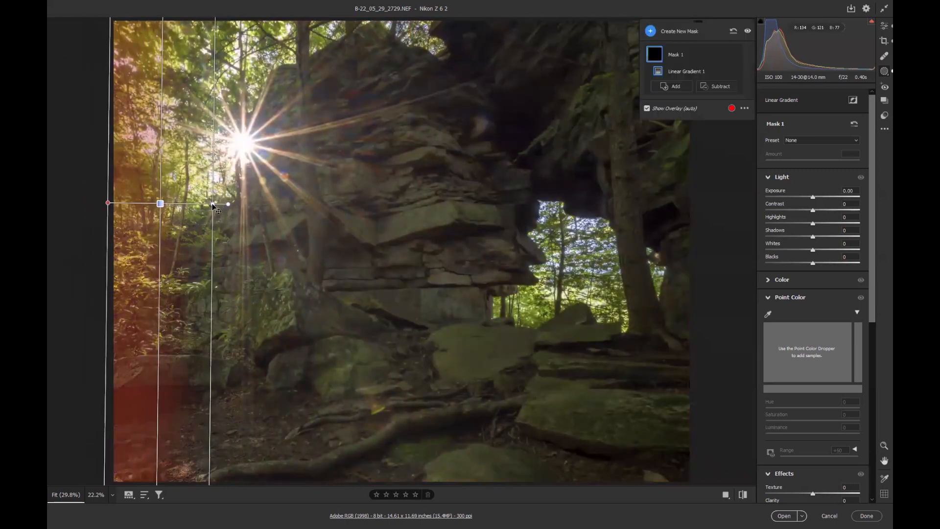
pyautogui.moveTo(213, 206); pyautogui.dragTo(350, 203)
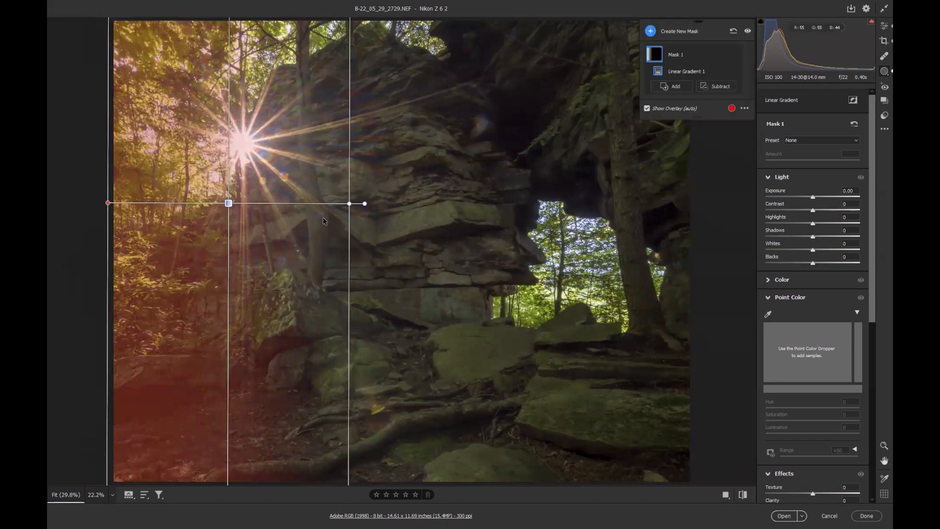
pyautogui.moveTo(108, 203); pyautogui.dragTo(114, 204)
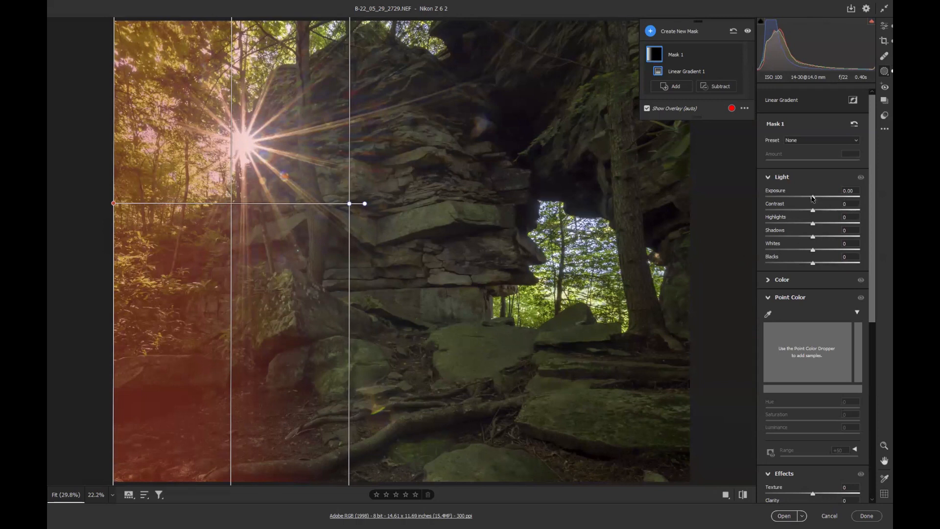
# Set the gradient mask's exposure to -0.75, contrast to -21, temperature to +8 and tint to +13, and return to the global edits
pyautogui.moveTo(812, 197); pyautogui.dragTo(803, 196)
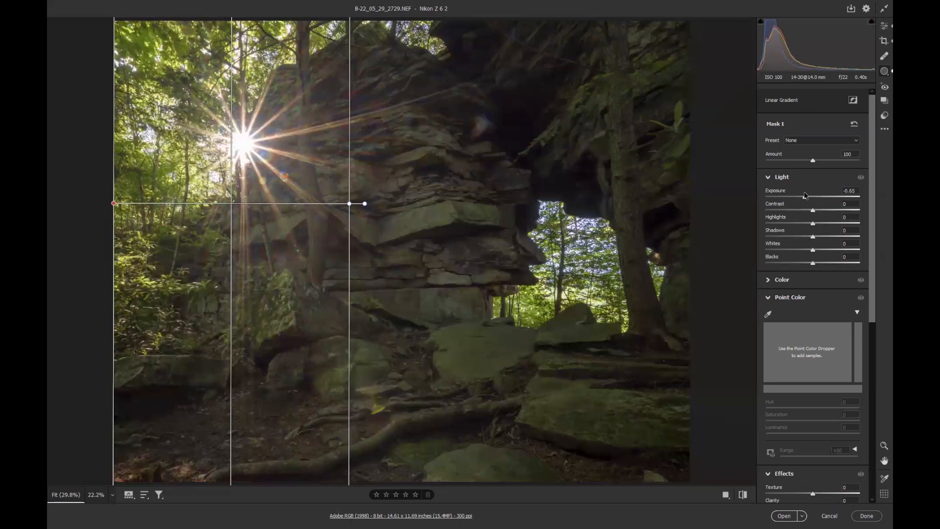
pyautogui.moveTo(805, 195); pyautogui.dragTo(804, 194)
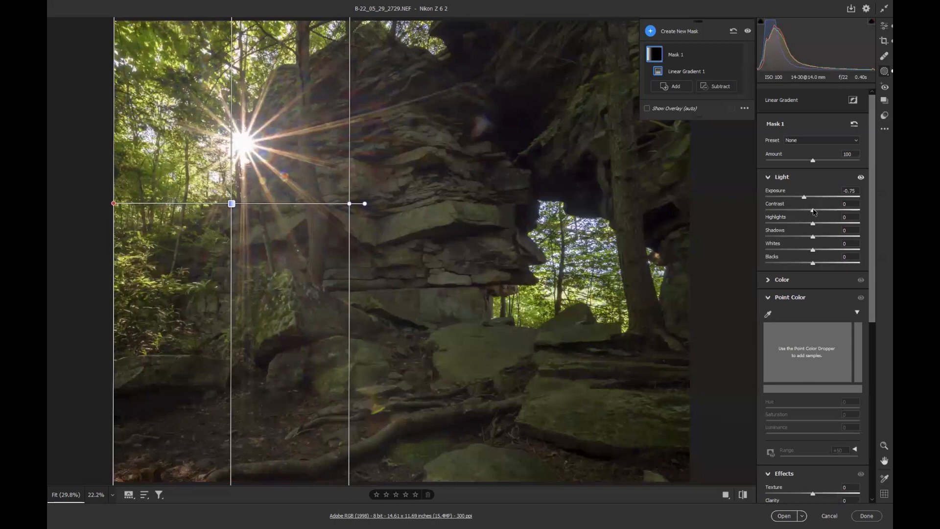
pyautogui.moveTo(813, 210)
pyautogui.mouseDown()
pyautogui.moveTo(795, 214)
pyautogui.moveTo(803, 209)
pyautogui.mouseUp()
pyautogui.click(812, 280)
pyautogui.moveTo(813, 299)
pyautogui.mouseDown()
pyautogui.moveTo(822, 300)
pyautogui.moveTo(819, 310)
pyautogui.mouseUp()
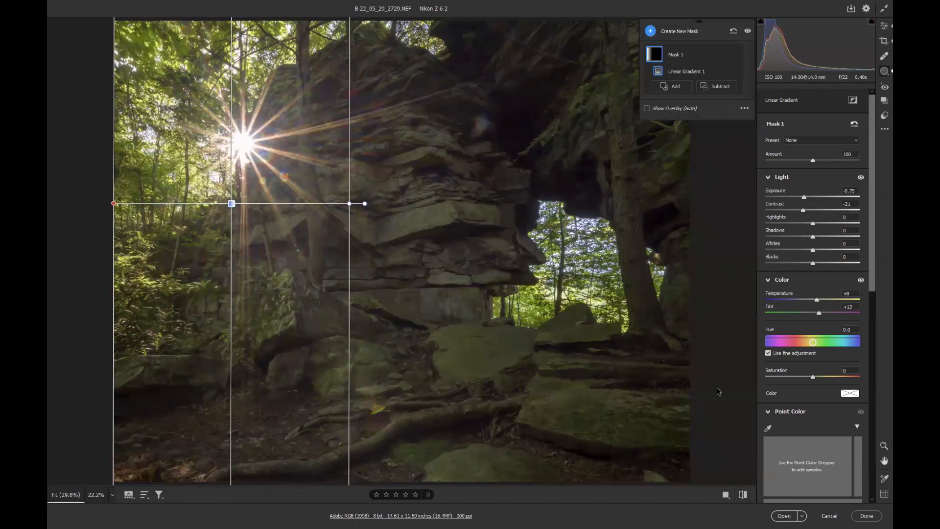
pyautogui.click(881, 28)
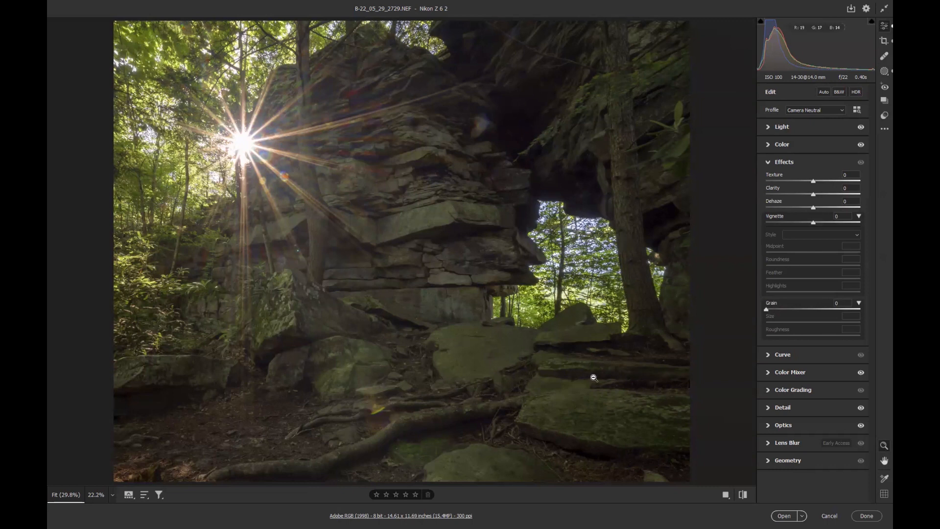
# Paint a new size 24 brush mask over the dark overhang, tree trunk and rocks along the photo's right side, and reduce the brush to 14
pyautogui.click(884, 71)
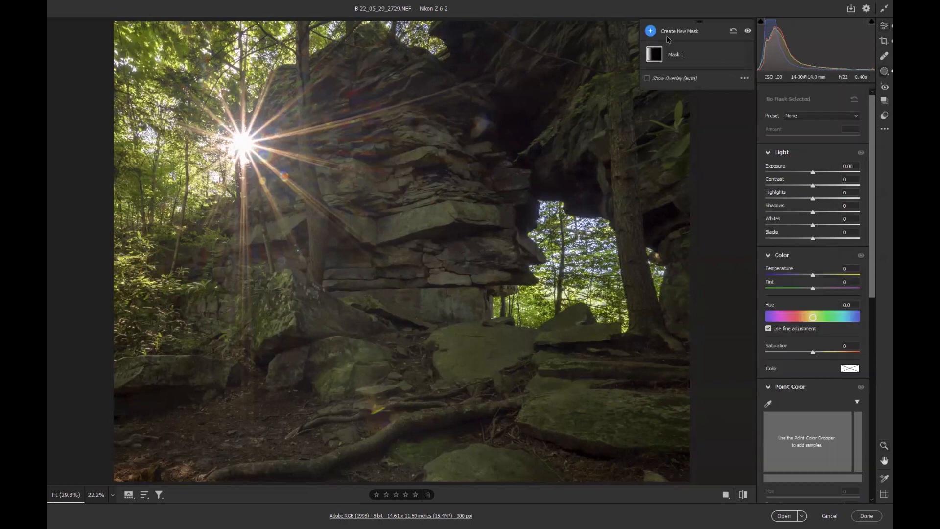
pyautogui.click(669, 32)
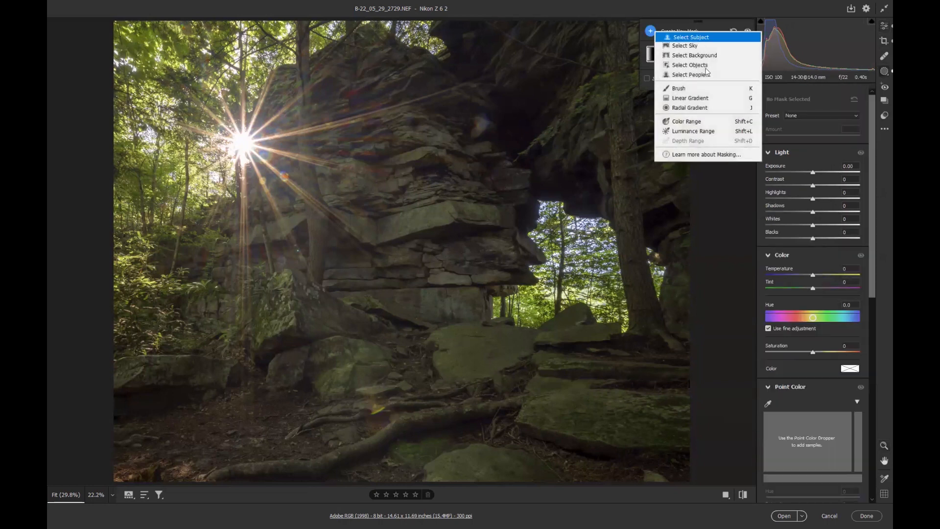
pyautogui.click(705, 89)
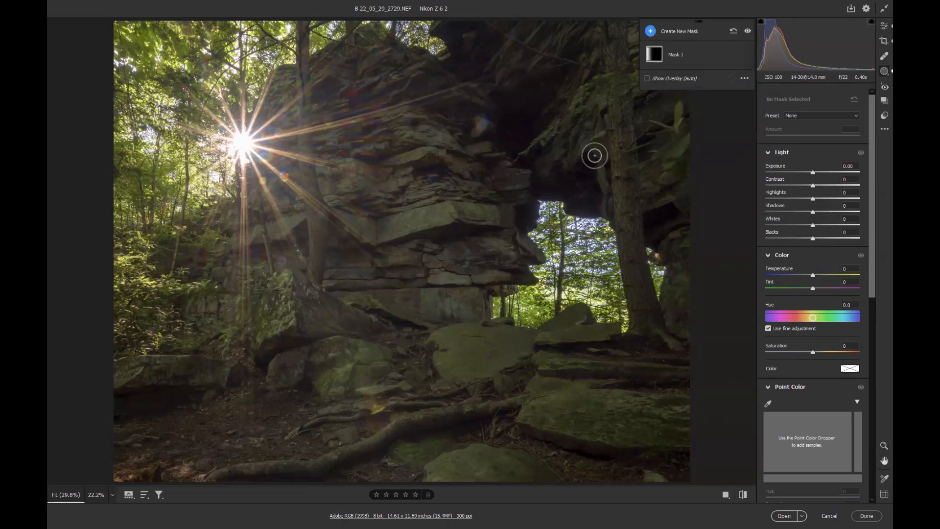
pyautogui.scroll(8, 587, 156)
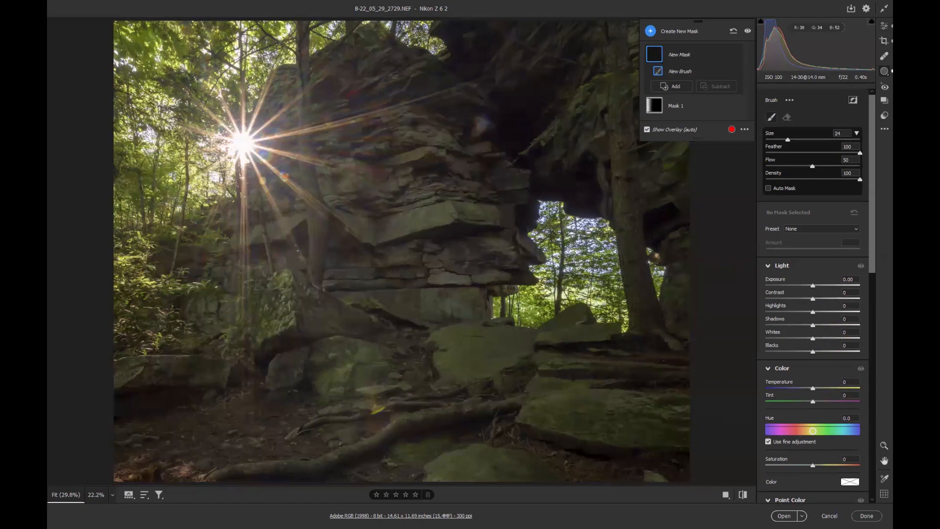
pyautogui.click(509, 115)
pyautogui.moveTo(509, 115)
pyautogui.mouseDown()
pyautogui.moveTo(602, 184)
pyautogui.moveTo(563, 44)
pyautogui.moveTo(673, 243)
pyautogui.moveTo(642, 380)
pyautogui.moveTo(612, 377)
pyautogui.moveTo(617, 465)
pyautogui.mouseUp()
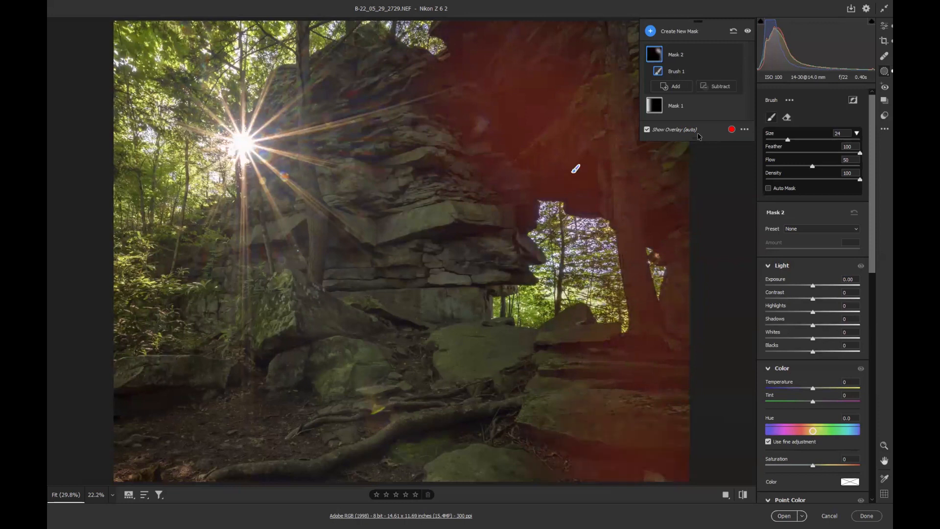
pyautogui.press('[')
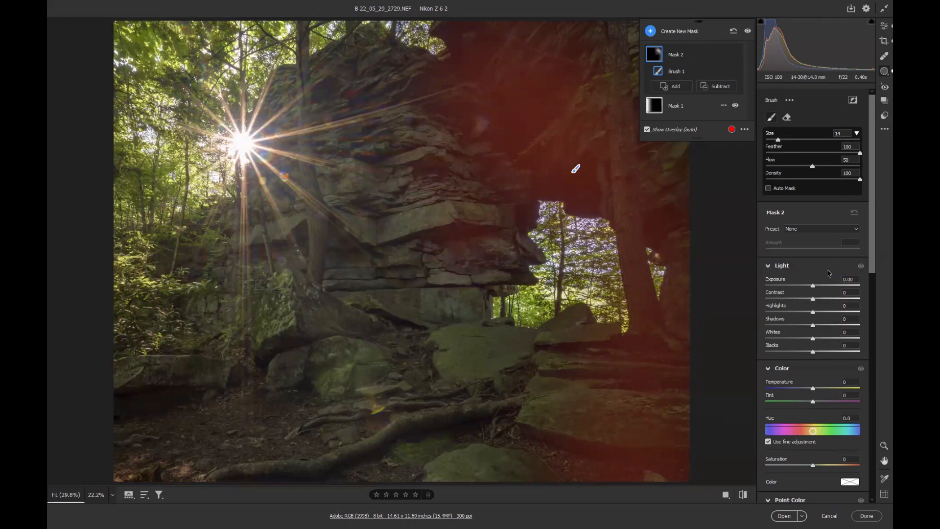
# Set the brush mask's exposure to +1.90, contrast to +7, shadows to -7 and temperature to +23
pyautogui.moveTo(815, 286); pyautogui.dragTo(835, 288)
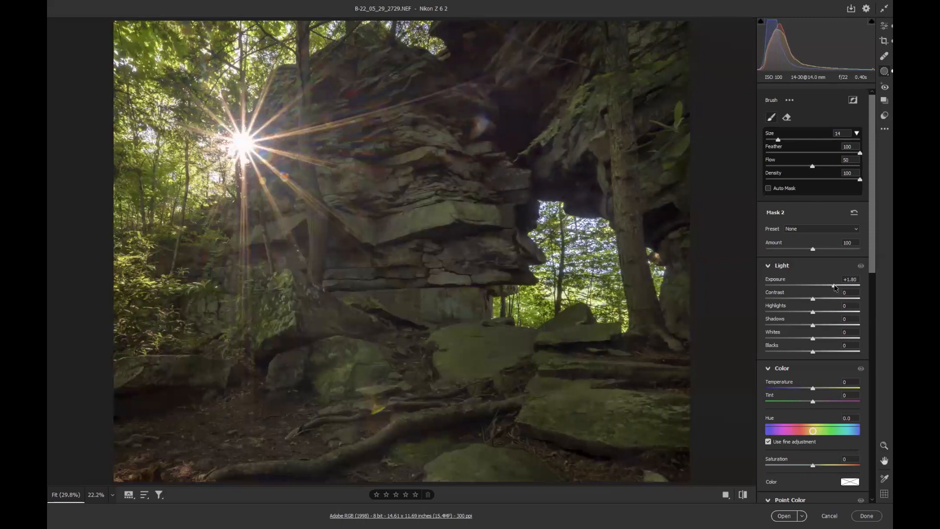
pyautogui.moveTo(813, 298); pyautogui.dragTo(810, 327)
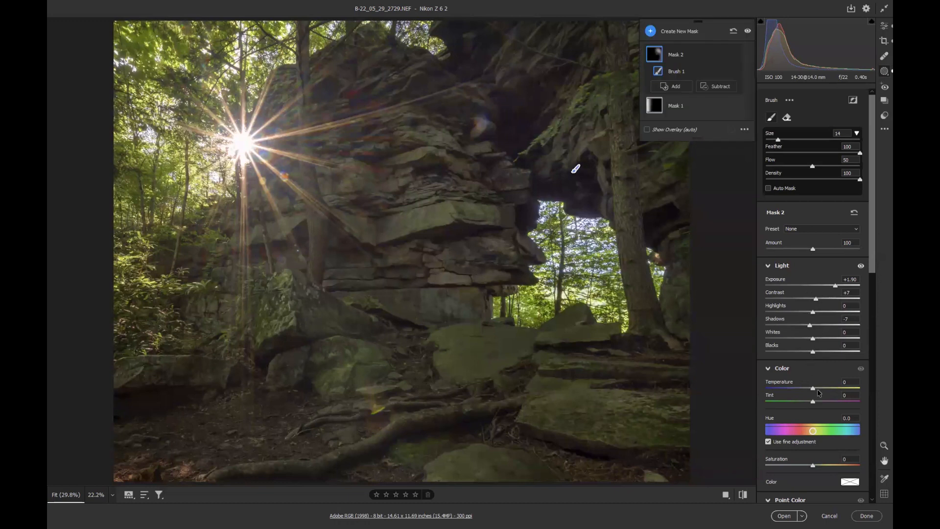
pyautogui.moveTo(814, 389); pyautogui.dragTo(823, 388)
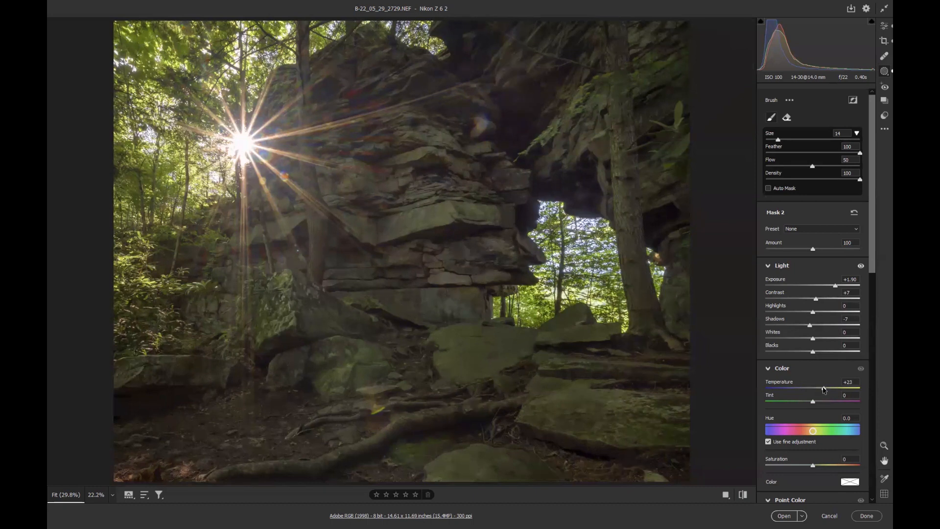
# Set the current mask's tint to +15, and paint a new size 14 brush mask over the foreground rocks, right-edge boulder and central rock face
pyautogui.moveTo(821, 402); pyautogui.dragTo(821, 401)
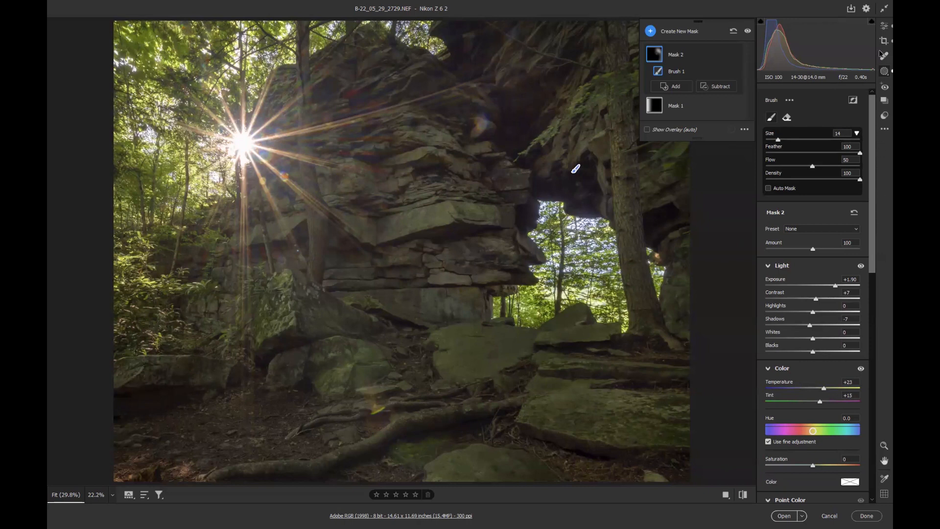
pyautogui.click(657, 30)
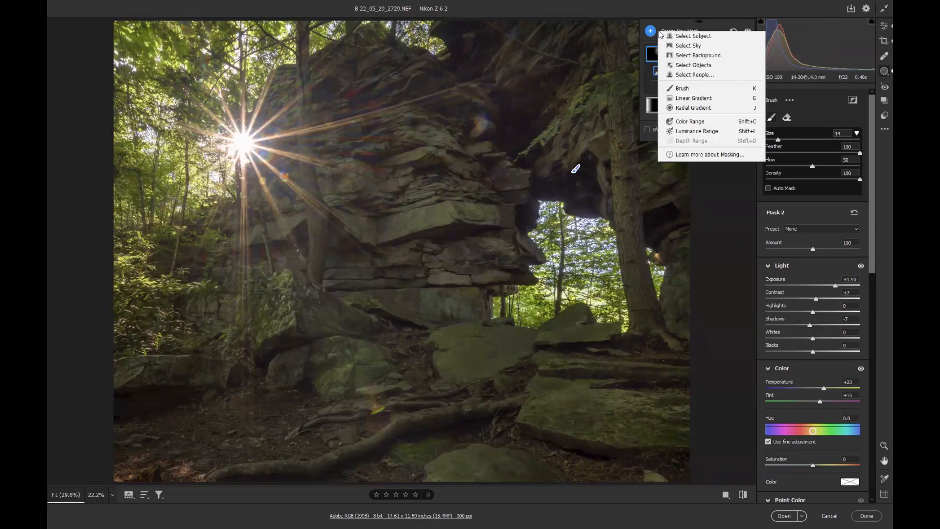
pyautogui.click(690, 91)
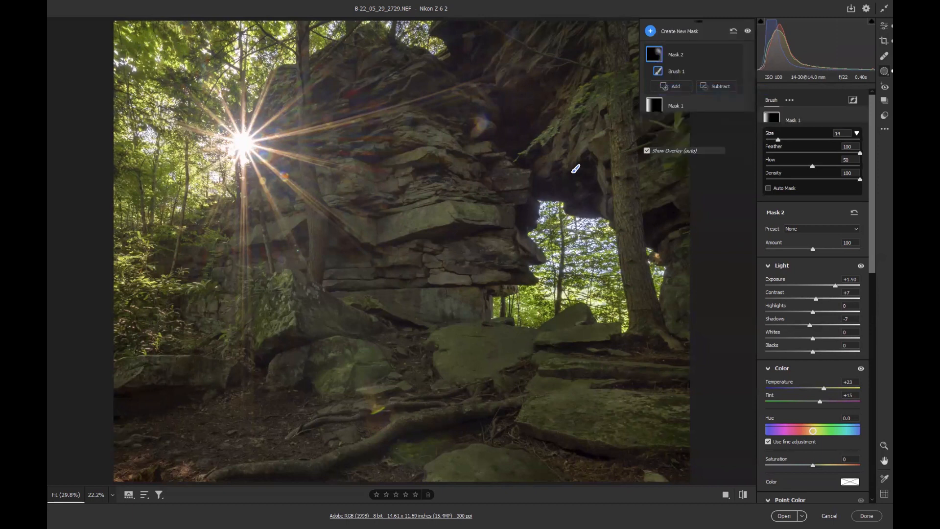
pyautogui.moveTo(556, 367); pyautogui.dragTo(478, 353)
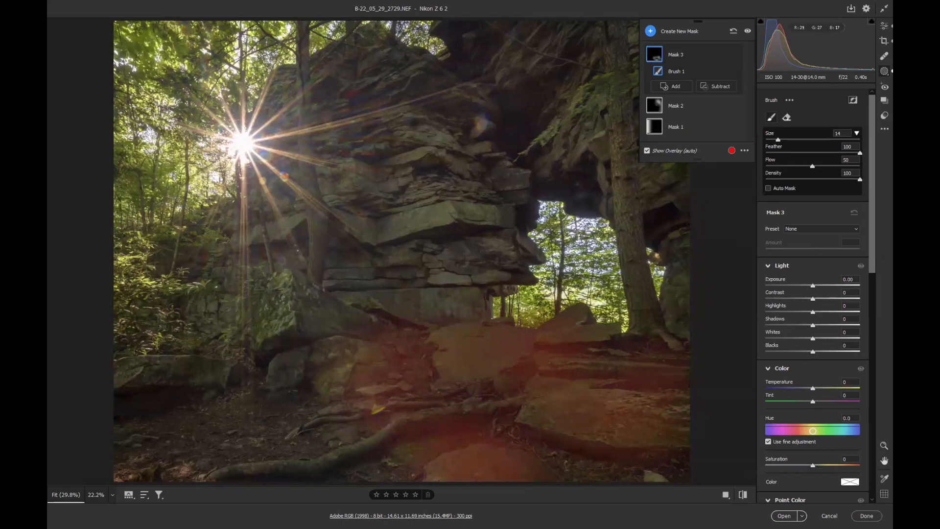
pyautogui.moveTo(680, 313); pyautogui.dragTo(680, 248)
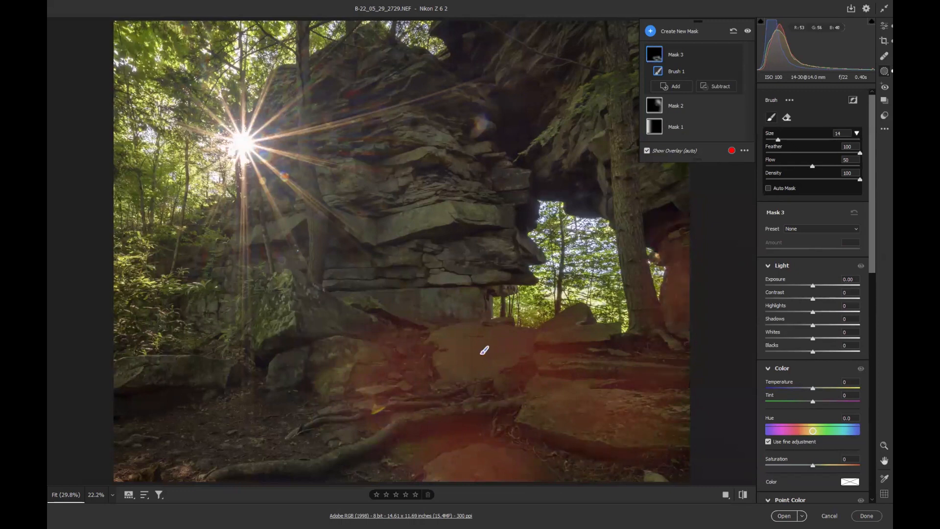
pyautogui.click(453, 210)
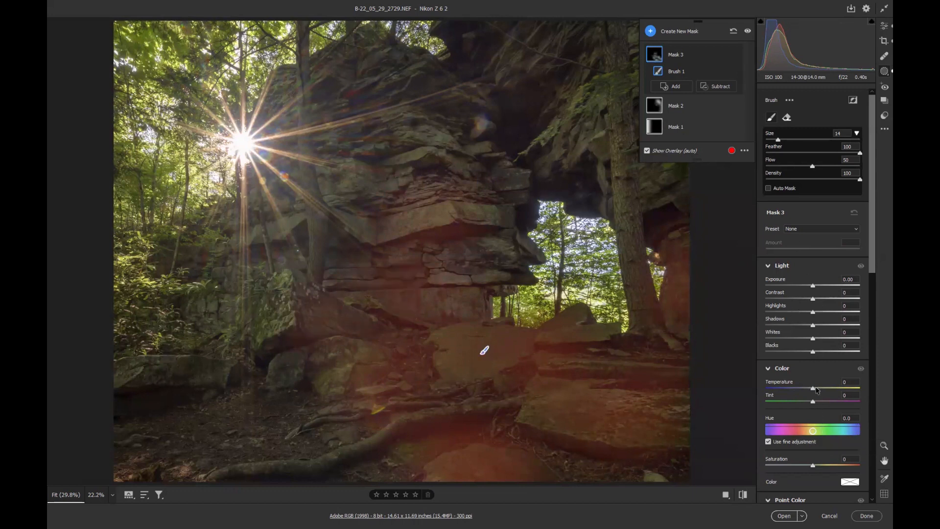
# Set the rock mask's tint to +41, hue to -45.5, saturation to -72, texture to +11, clarity to +31 and dehaze to 0
pyautogui.moveTo(816, 401); pyautogui.dragTo(834, 396)
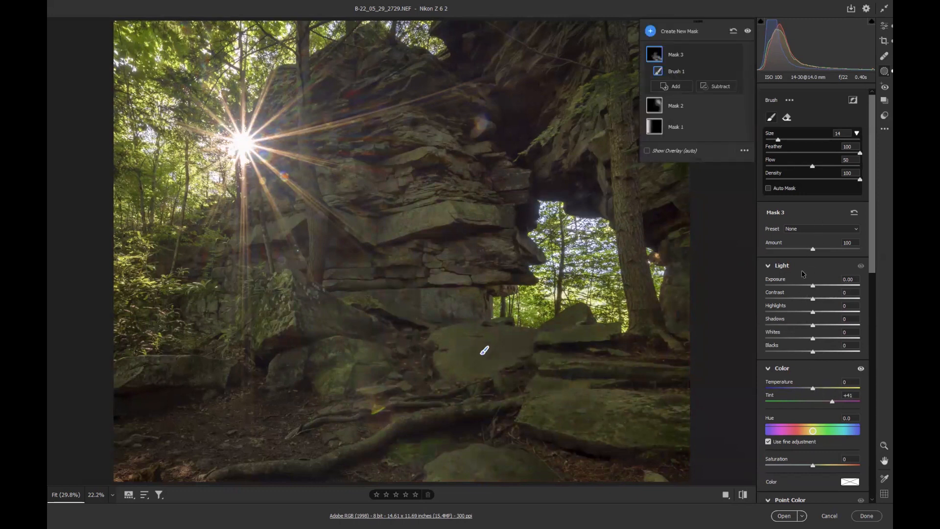
pyautogui.scroll(-5, 817, 315)
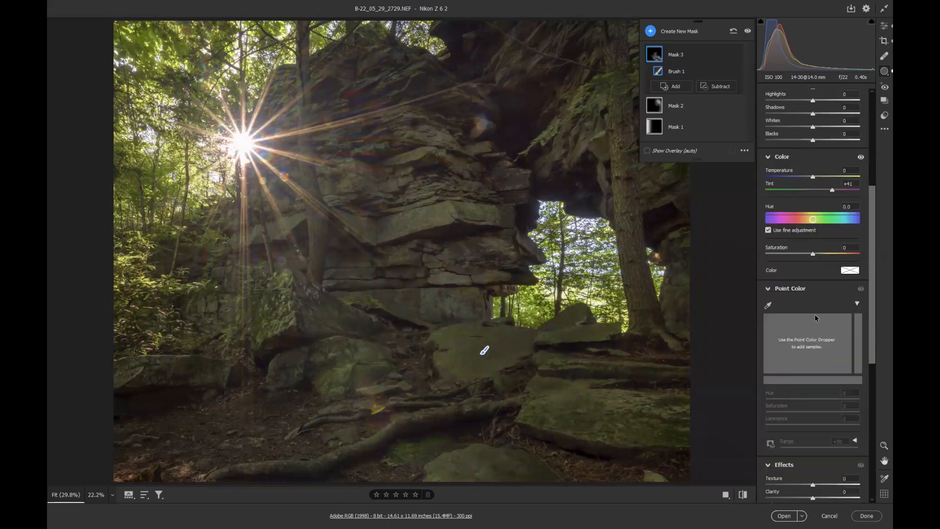
pyautogui.moveTo(812, 255); pyautogui.dragTo(772, 254)
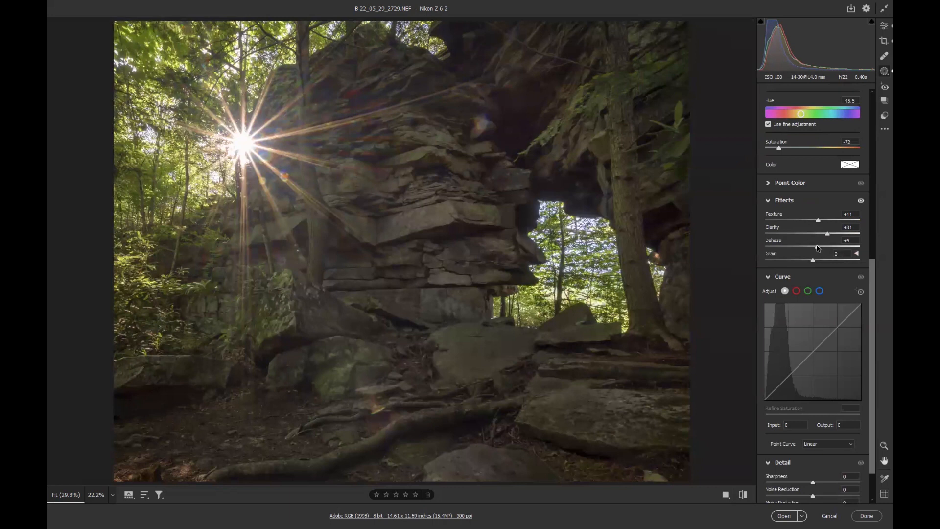
pyautogui.moveTo(816, 248); pyautogui.dragTo(812, 247)
# Set the rock mask's exposure to +0.35, contrast to +42 and blacks to -5, and compare the photo with its original settings
pyautogui.scroll(2, 803, 273)
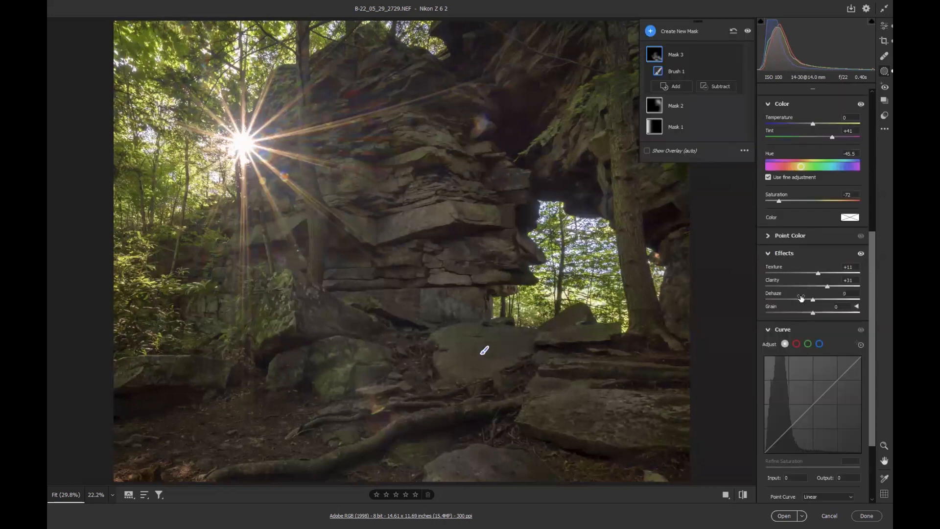
pyautogui.scroll(4, 801, 297)
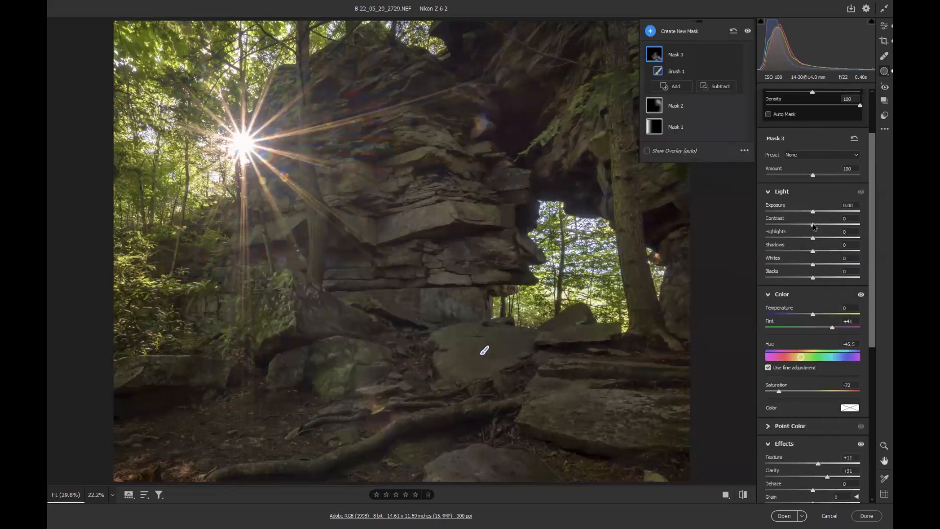
pyautogui.moveTo(813, 225)
pyautogui.mouseDown()
pyautogui.moveTo(838, 227)
pyautogui.moveTo(817, 213)
pyautogui.mouseUp()
pyautogui.moveTo(813, 278); pyautogui.dragTo(810, 278)
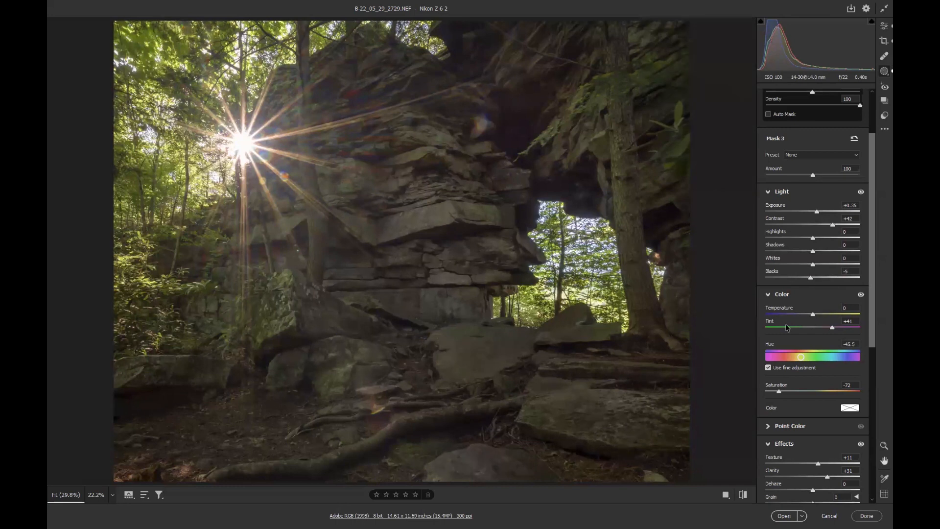
pyautogui.click(743, 495)
pyautogui.click(743, 494)
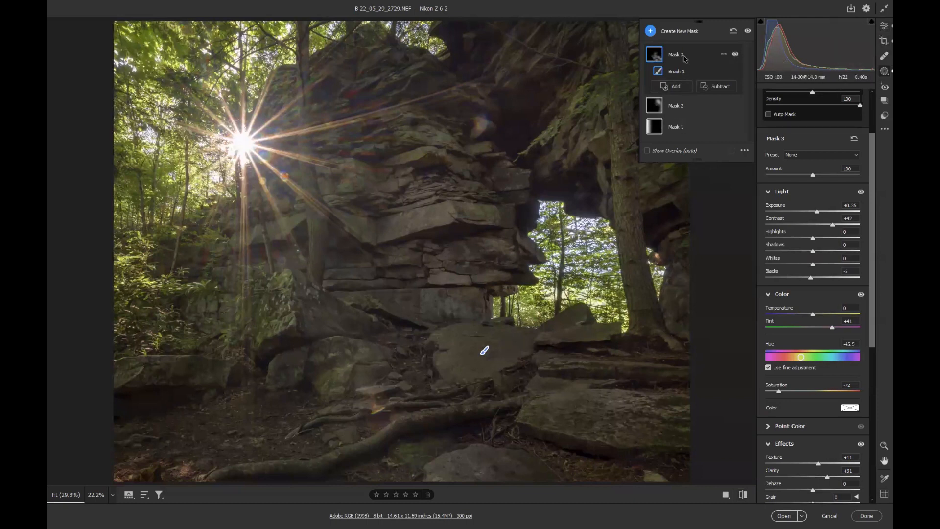
# Return to the global edits and set the whole photo's dehaze to +26
pyautogui.click(881, 28)
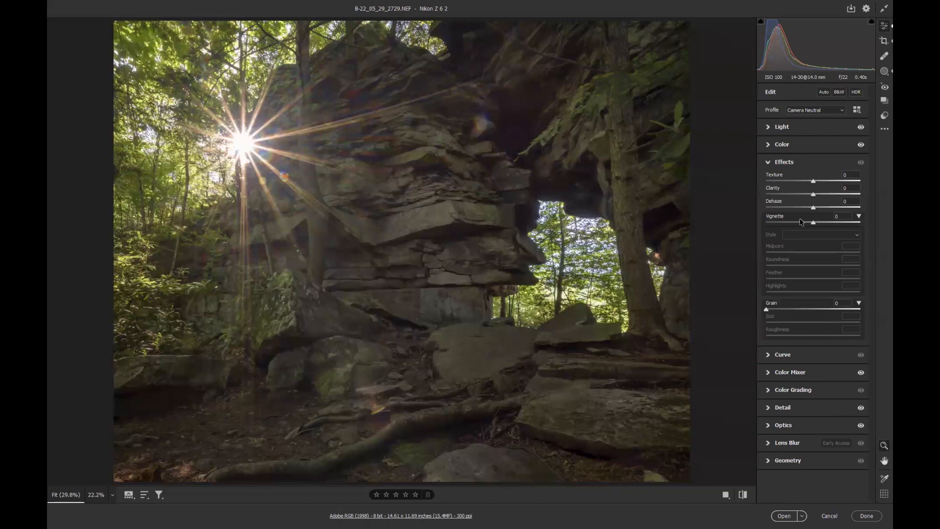
pyautogui.moveTo(813, 209); pyautogui.dragTo(830, 205)
pyautogui.moveTo(822, 207); pyautogui.dragTo(827, 206)
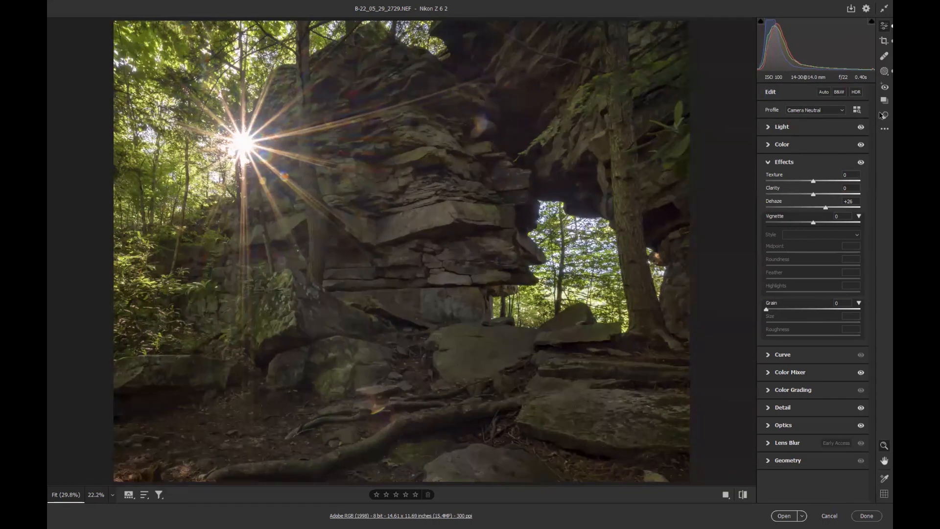
# Remove the lens flare spot on the dark rock near the overhang with the Remove tool at size 5 and opacity 100
pyautogui.click(883, 56)
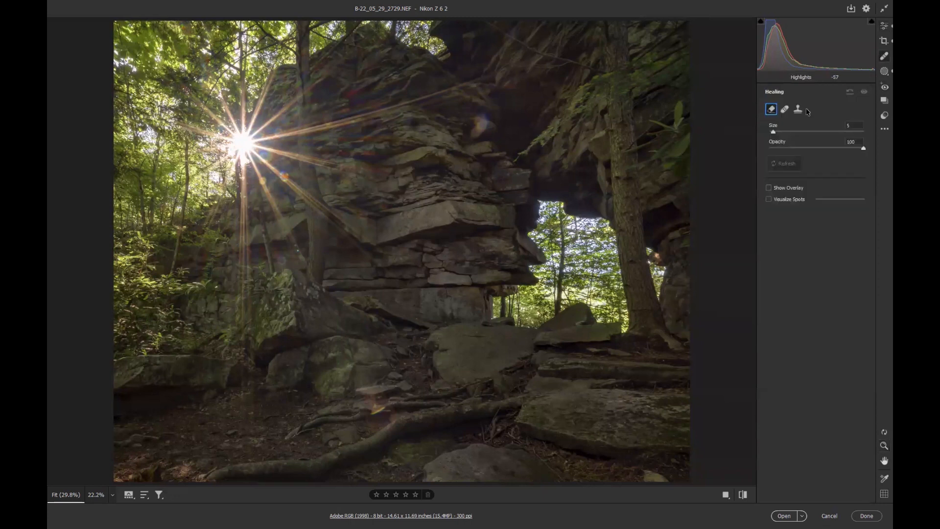
pyautogui.moveTo(479, 120)
pyautogui.mouseDown()
pyautogui.moveTo(472, 115)
pyautogui.moveTo(480, 122)
pyautogui.moveTo(471, 130)
pyautogui.moveTo(487, 118)
pyautogui.moveTo(474, 137)
pyautogui.moveTo(484, 118)
pyautogui.moveTo(478, 125)
pyautogui.mouseUp()
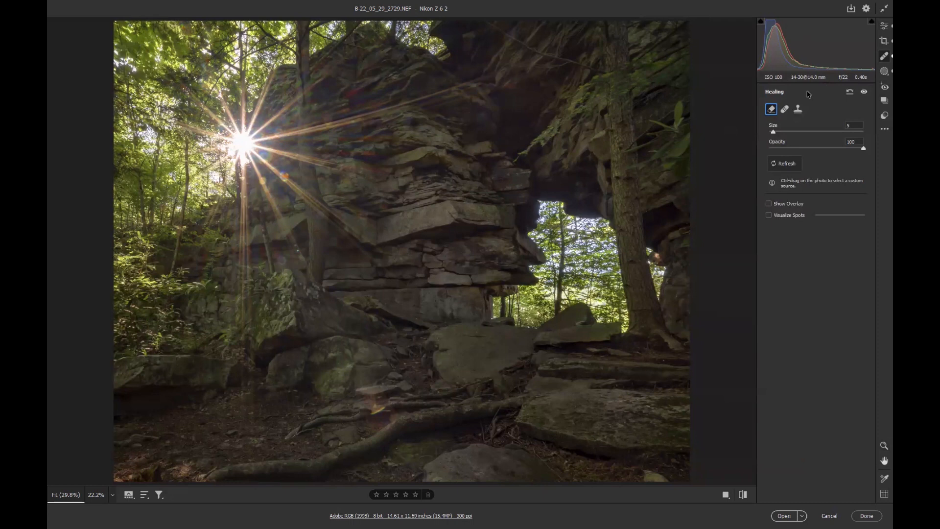
pyautogui.click(785, 110)
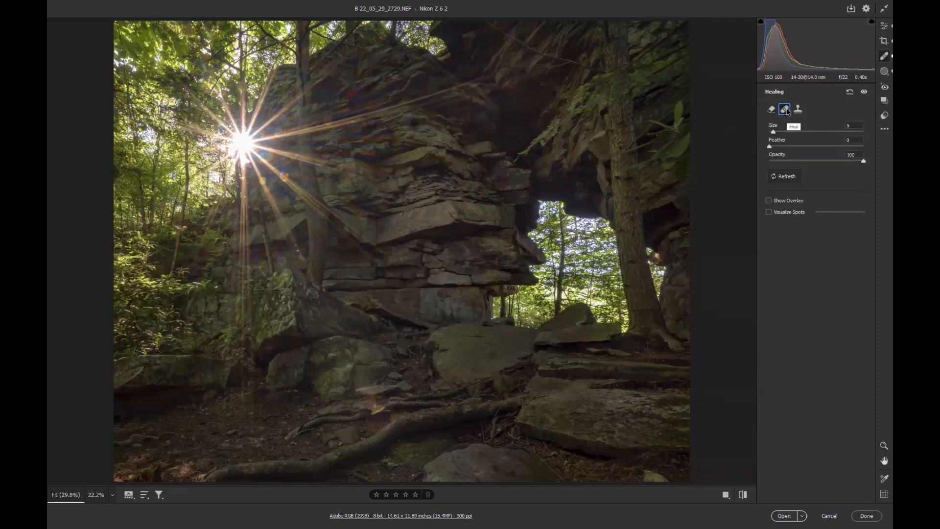
pyautogui.click(798, 109)
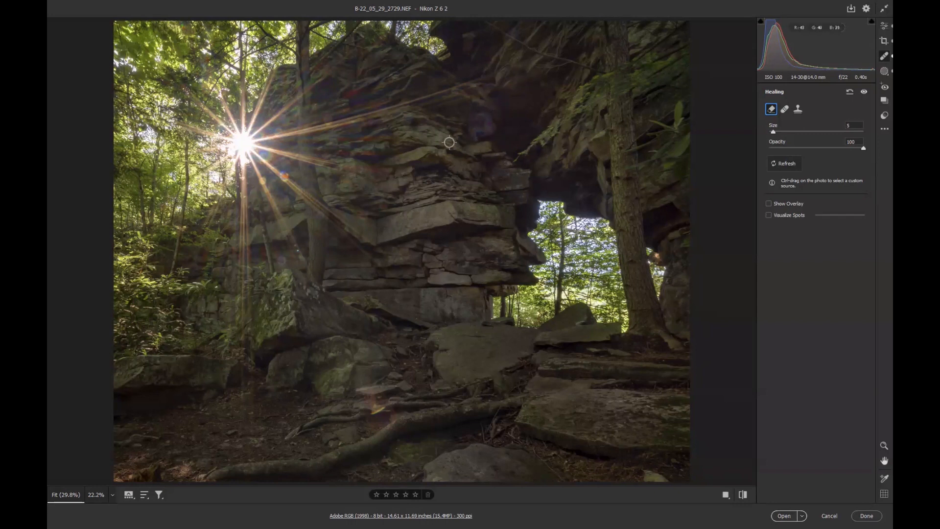
# Create a small radial gradient mask with feather 38 around the healed flare spot near the overhang
pyautogui.click(881, 73)
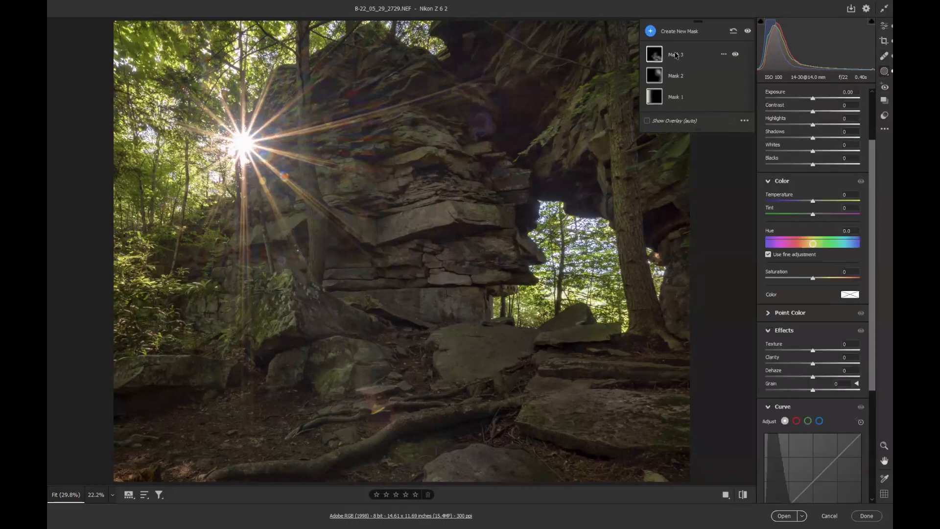
pyautogui.click(650, 31)
pyautogui.click(678, 107)
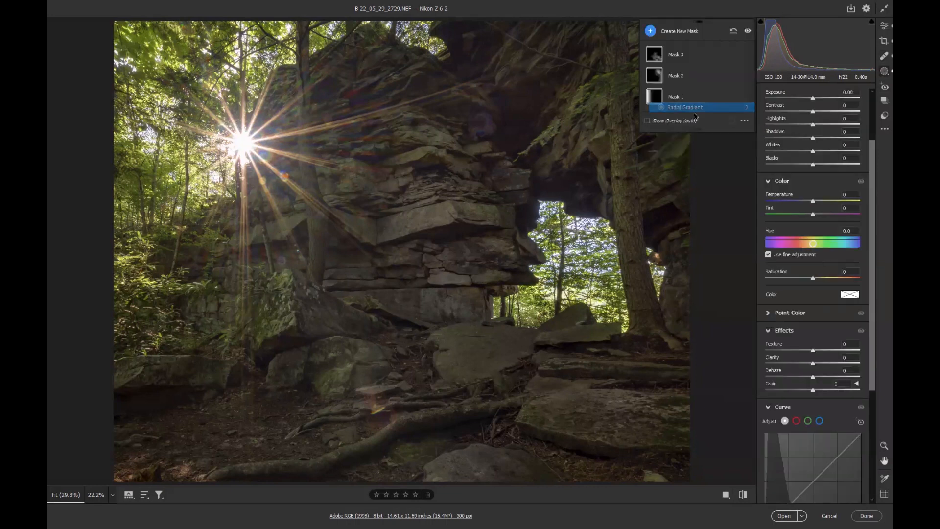
pyautogui.moveTo(479, 129); pyautogui.dragTo(498, 141)
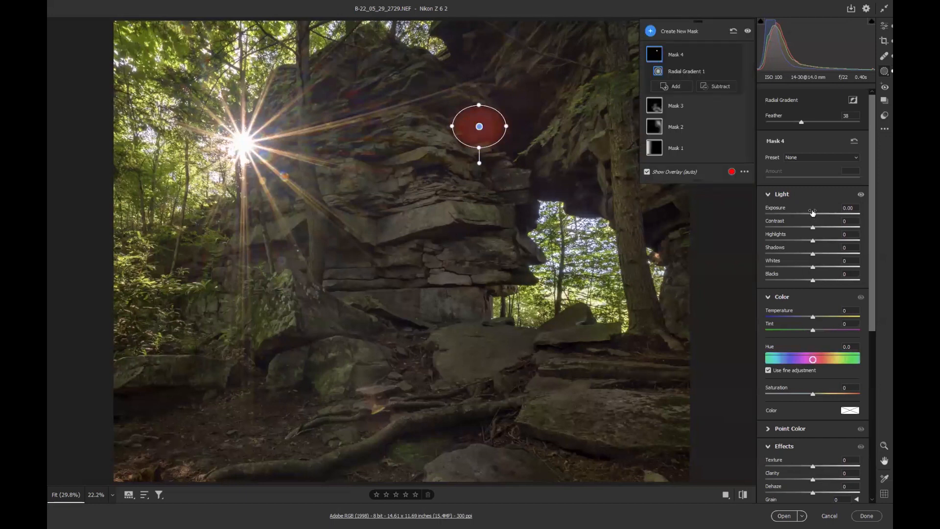
# Set the radial mask's exposure to -0.30, contrast to +14, highlights to -39 and shadows to +12, warm its temperature, strongly reduce saturation, and return to global edits
pyautogui.moveTo(813, 241)
pyautogui.mouseDown()
pyautogui.moveTo(770, 239)
pyautogui.moveTo(834, 229)
pyautogui.moveTo(814, 228)
pyautogui.moveTo(817, 256)
pyautogui.moveTo(831, 256)
pyautogui.moveTo(819, 256)
pyautogui.mouseUp()
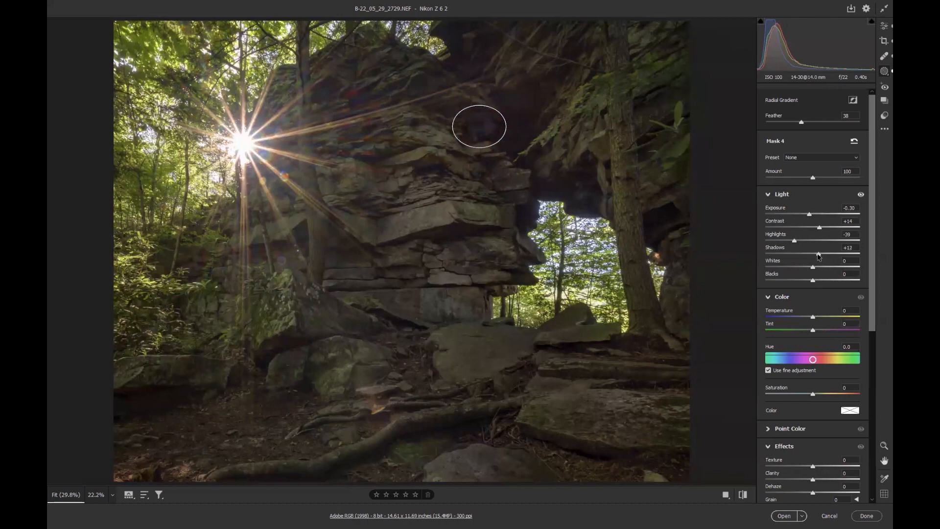
pyautogui.moveTo(811, 317); pyautogui.dragTo(826, 321)
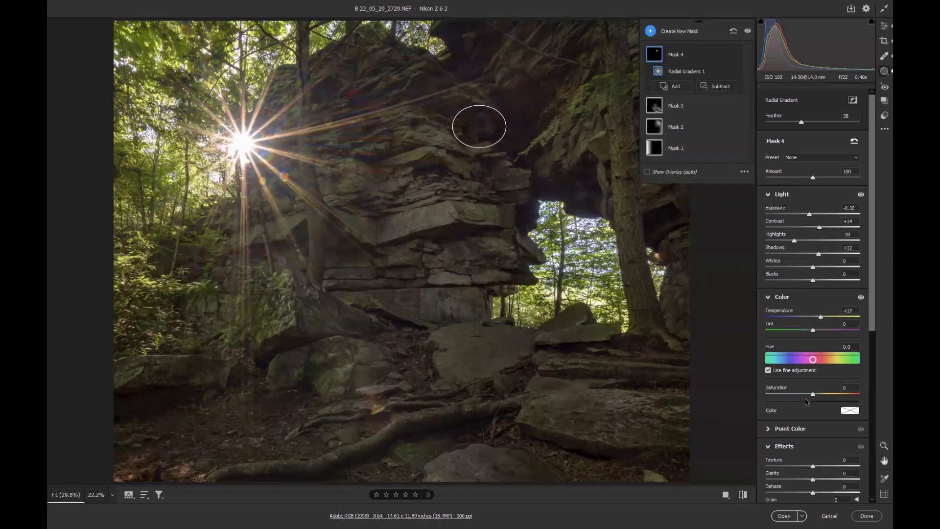
pyautogui.moveTo(813, 393); pyautogui.dragTo(772, 393)
pyautogui.moveTo(821, 319); pyautogui.dragTo(830, 318)
pyautogui.press('e')
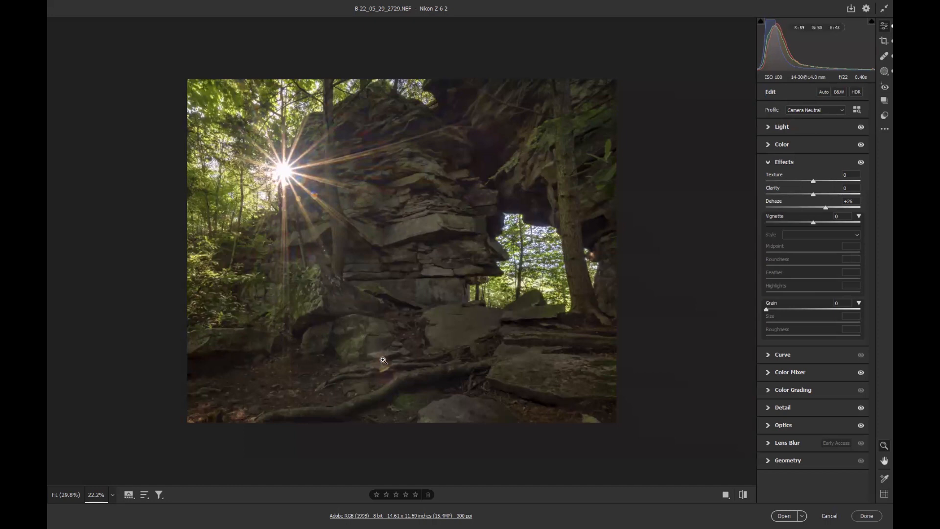
# Remove the flare spot by the foreground roots with the Remove tool at size 5, lower the opacity, and return to the global edits
pyautogui.click(884, 55)
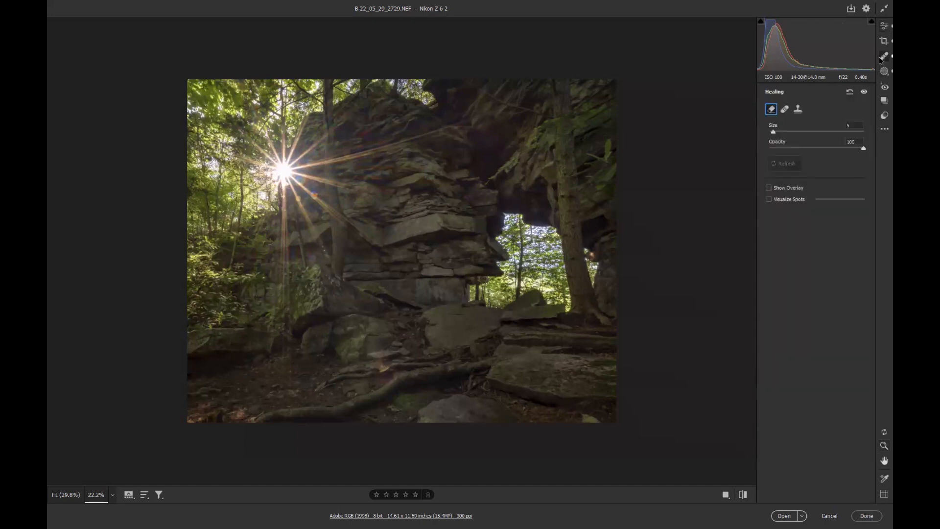
pyautogui.moveTo(392, 368)
pyautogui.mouseDown()
pyautogui.moveTo(378, 369)
pyautogui.moveTo(392, 374)
pyautogui.mouseUp()
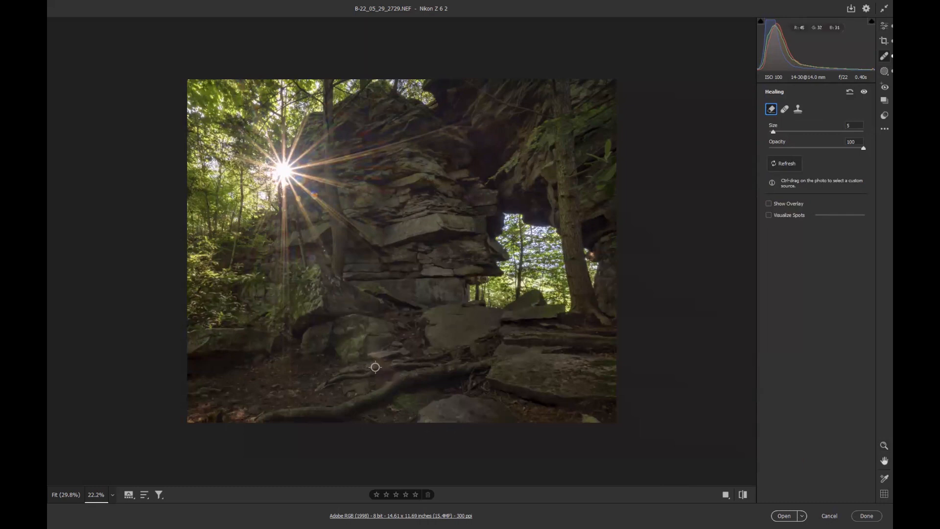
pyautogui.moveTo(373, 363)
pyautogui.mouseDown()
pyautogui.moveTo(390, 362)
pyautogui.moveTo(380, 368)
pyautogui.mouseUp()
pyautogui.moveTo(862, 147); pyautogui.dragTo(843, 148)
pyautogui.click(884, 25)
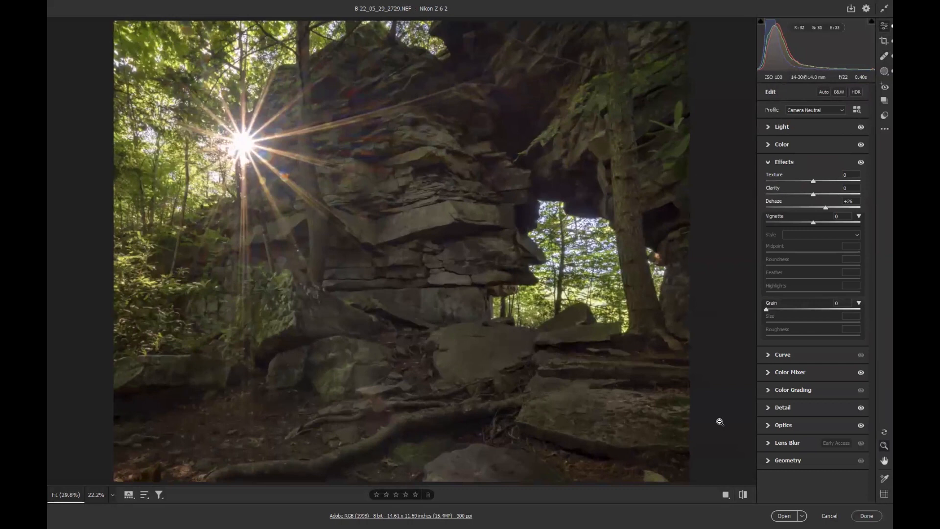
# Set the photo's vignette to -21 with the Highlight Priority style, and compare the result with the original settings
pyautogui.click(796, 127)
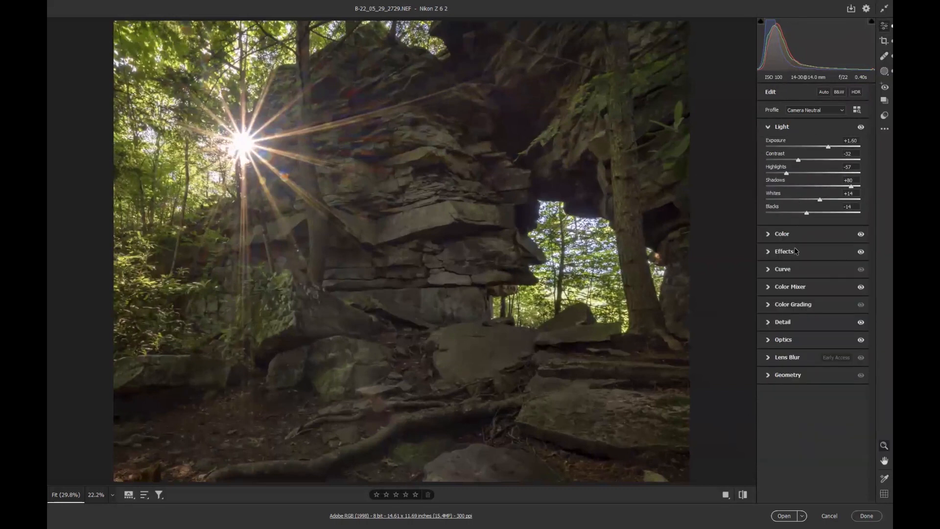
pyautogui.click(796, 253)
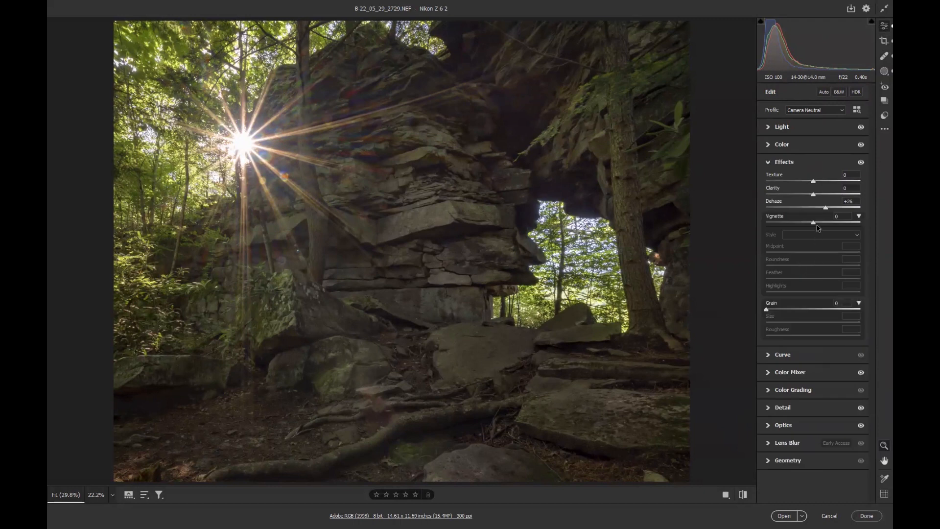
pyautogui.moveTo(813, 223); pyautogui.dragTo(804, 223)
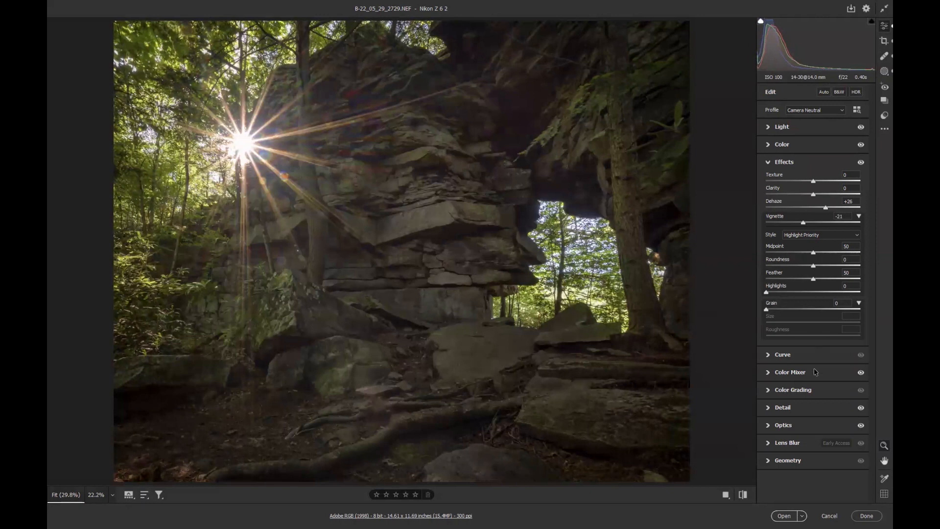
pyautogui.click(742, 495)
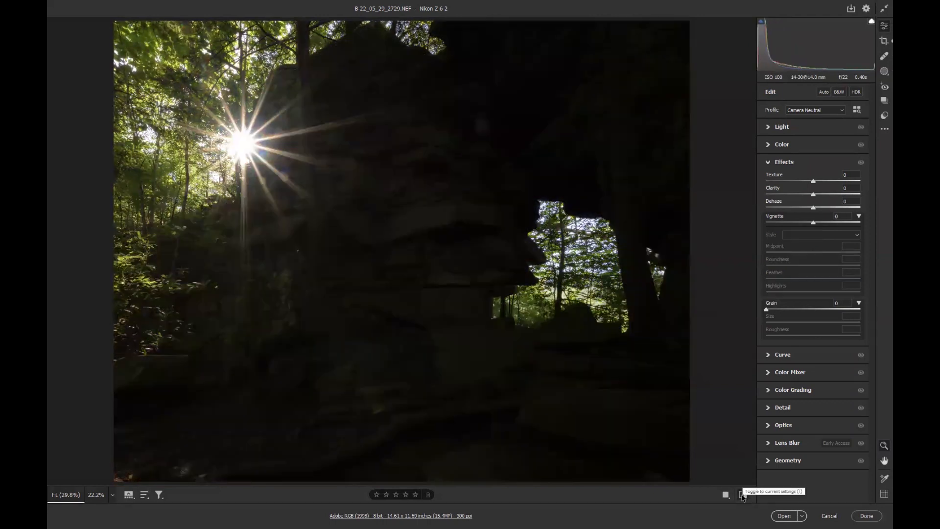
pyautogui.click(742, 494)
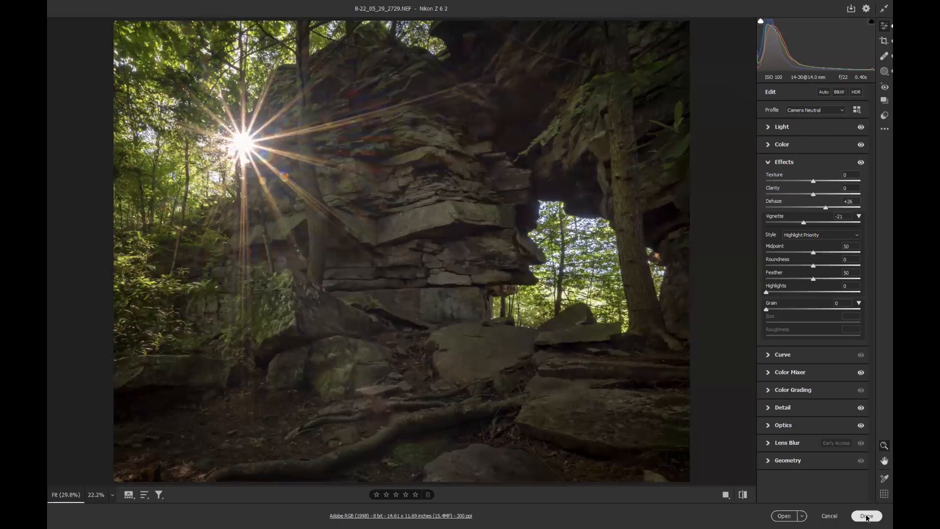
# Finish the forest photo's raw edits and open IMG_2491.CR3 from Adobe Bridge for raw editing
pyautogui.click(863, 516)
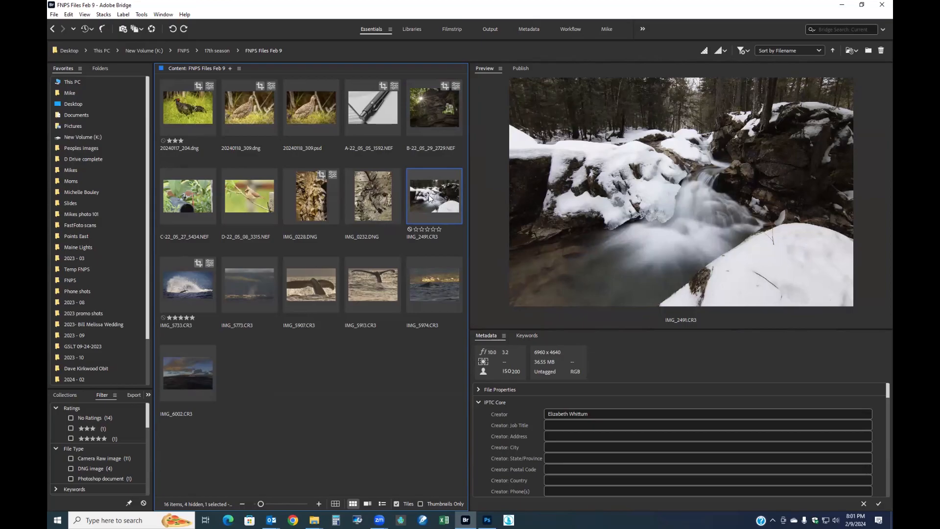
pyautogui.doubleClick(429, 198)
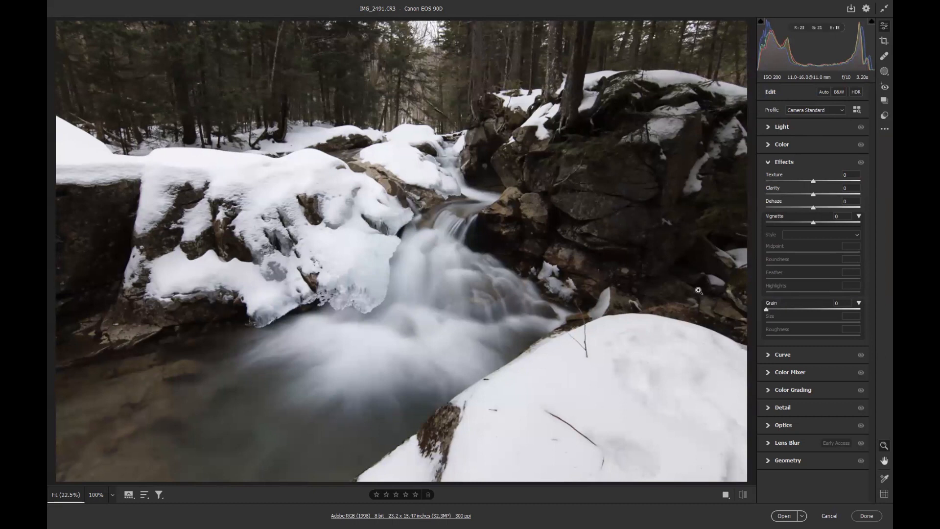
# Apply automatic adjustments to the waterfall photo and set texture to +20, clarity to -11 and vignette to -22
pyautogui.click(823, 92)
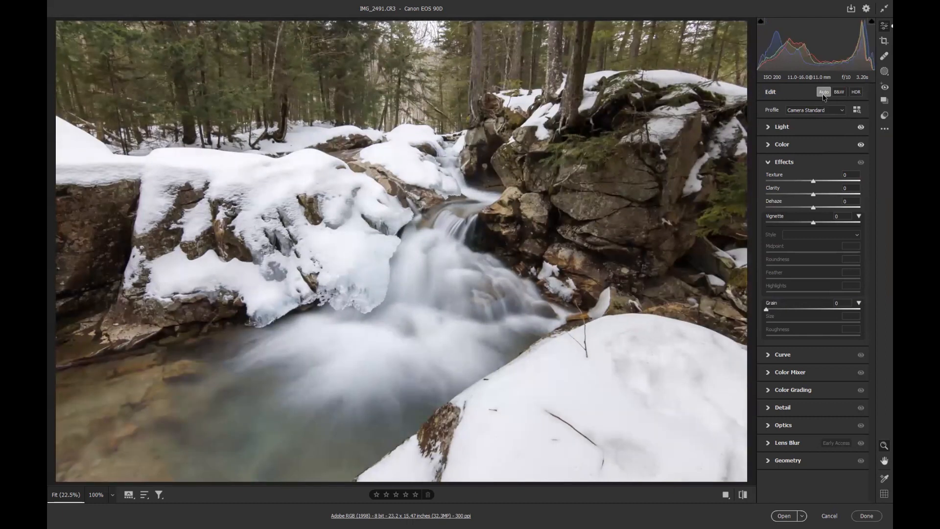
pyautogui.moveTo(813, 181)
pyautogui.mouseDown()
pyautogui.moveTo(827, 179)
pyautogui.moveTo(807, 196)
pyautogui.mouseUp()
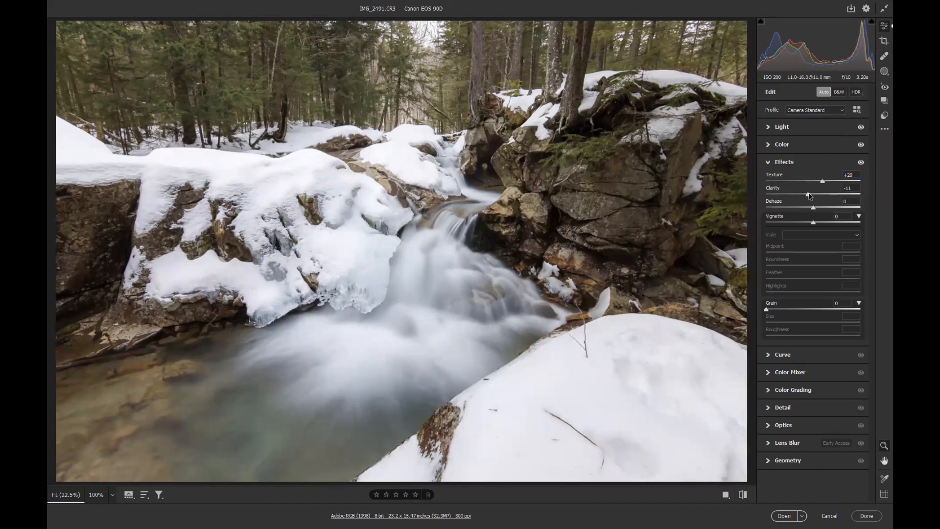
pyautogui.moveTo(812, 224); pyautogui.dragTo(802, 224)
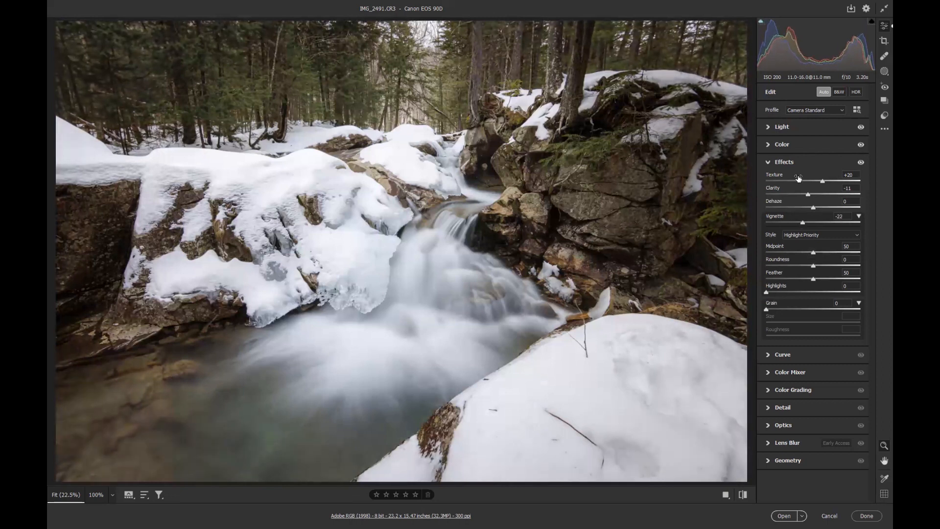
# Set the photo's shadows to +59 and highlights to -91
pyautogui.click(782, 126)
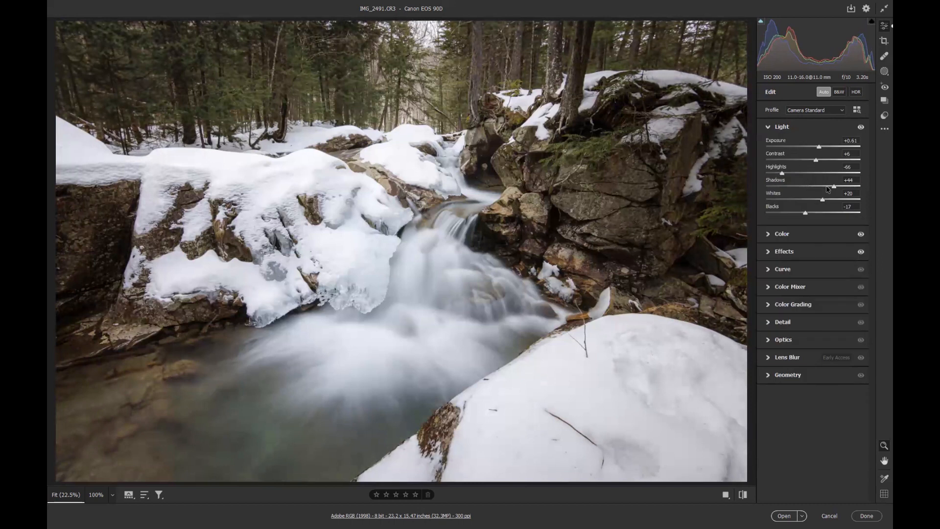
pyautogui.moveTo(833, 187)
pyautogui.mouseDown()
pyautogui.moveTo(848, 186)
pyautogui.moveTo(840, 186)
pyautogui.mouseUp()
pyautogui.moveTo(782, 173); pyautogui.dragTo(770, 173)
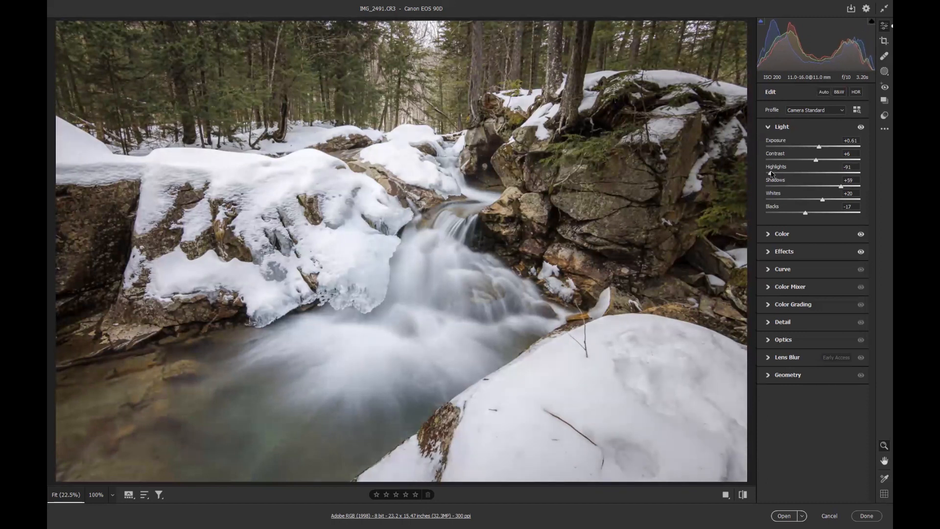
# Sample the white balance from the snow and water, set the temperature to 7100, and compare with the default settings
pyautogui.click(783, 234)
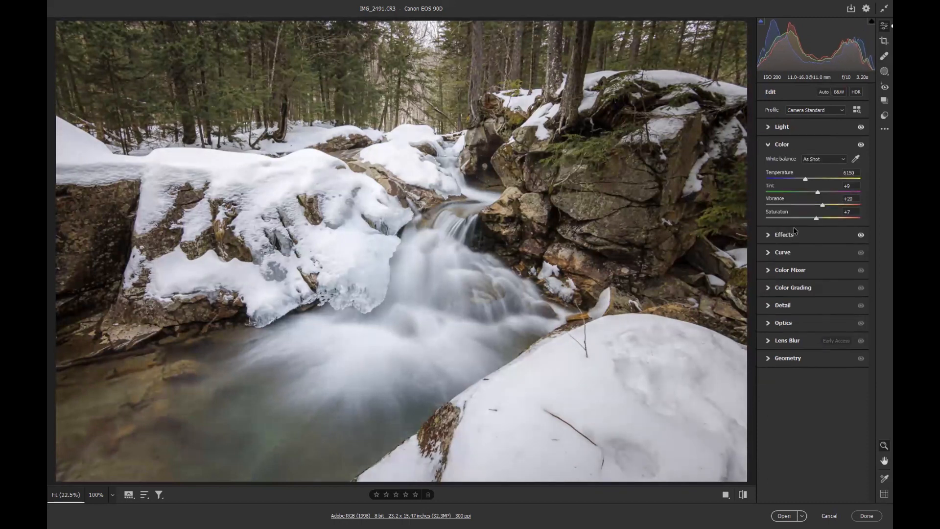
pyautogui.click(855, 160)
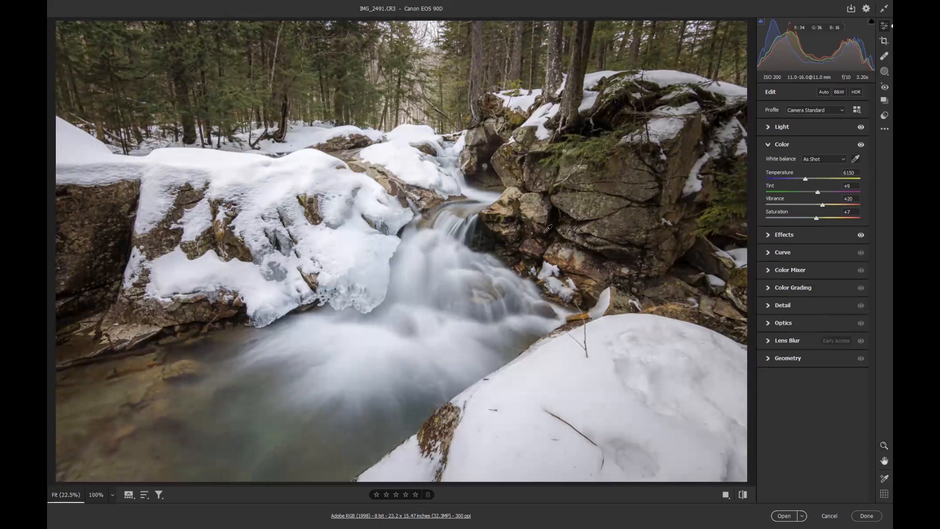
pyautogui.click(396, 254)
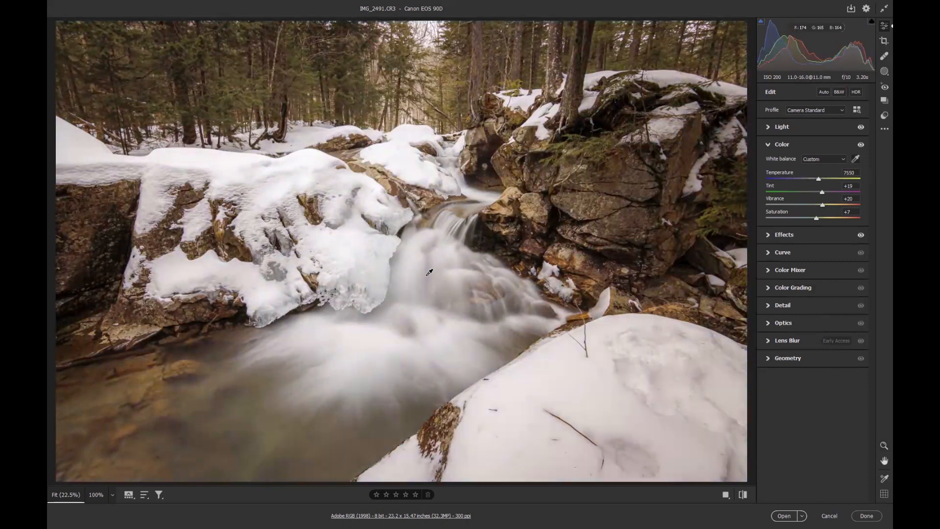
pyautogui.click(404, 220)
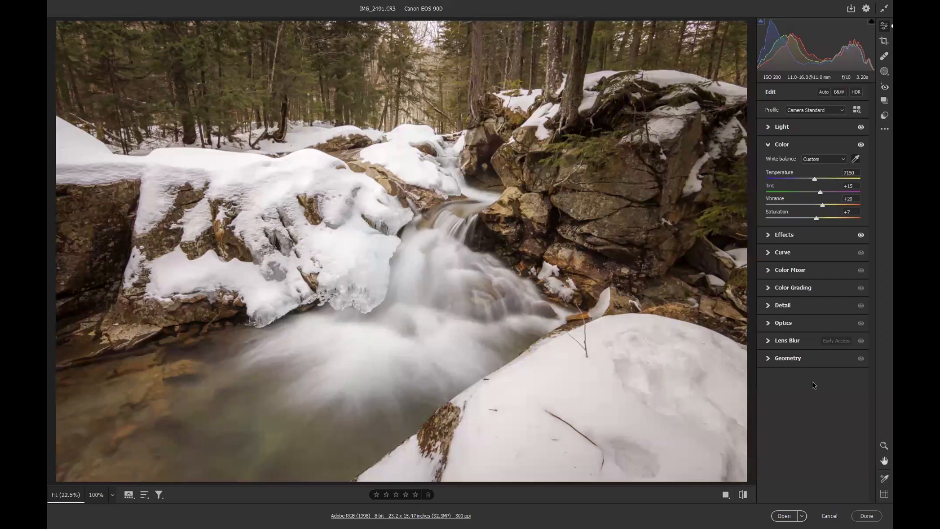
pyautogui.click(856, 160)
pyautogui.click(282, 272)
pyautogui.click(393, 261)
pyautogui.moveTo(816, 180); pyautogui.dragTo(815, 181)
pyautogui.click(742, 495)
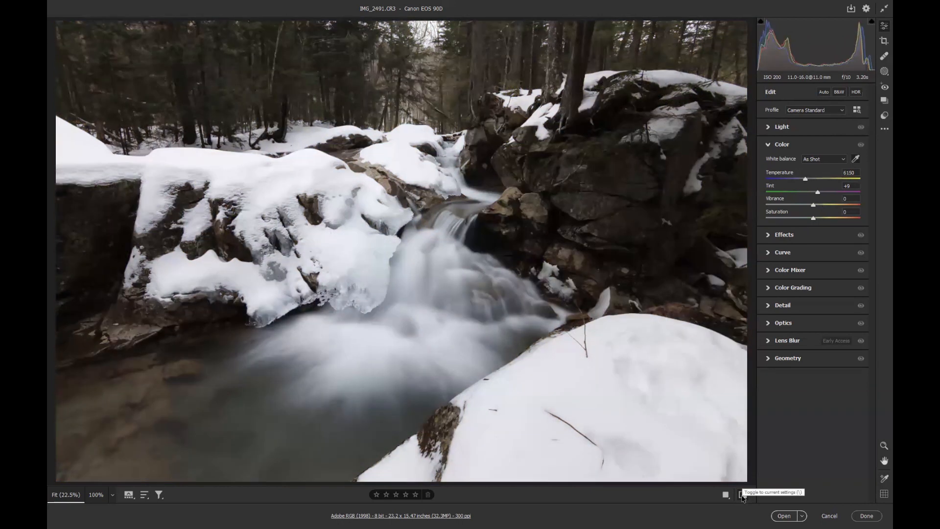
pyautogui.click(742, 494)
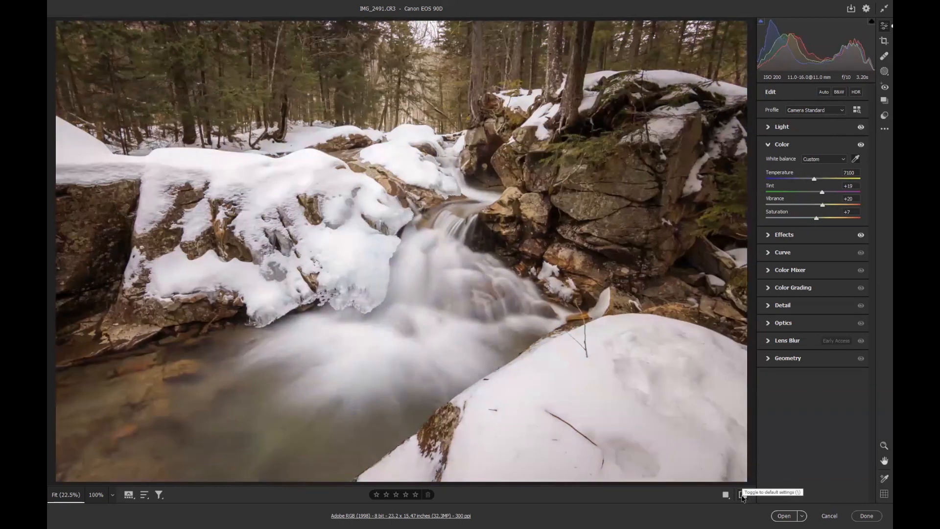
# Set the vignette to -26, dehaze to -7 and clarity to -31, and raise the texture slightly
pyautogui.click(802, 238)
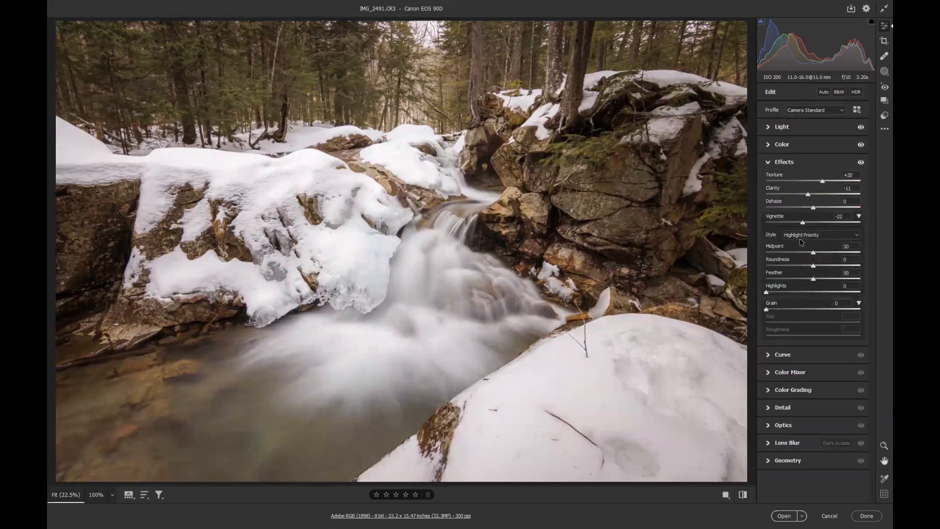
pyautogui.moveTo(804, 223); pyautogui.dragTo(802, 223)
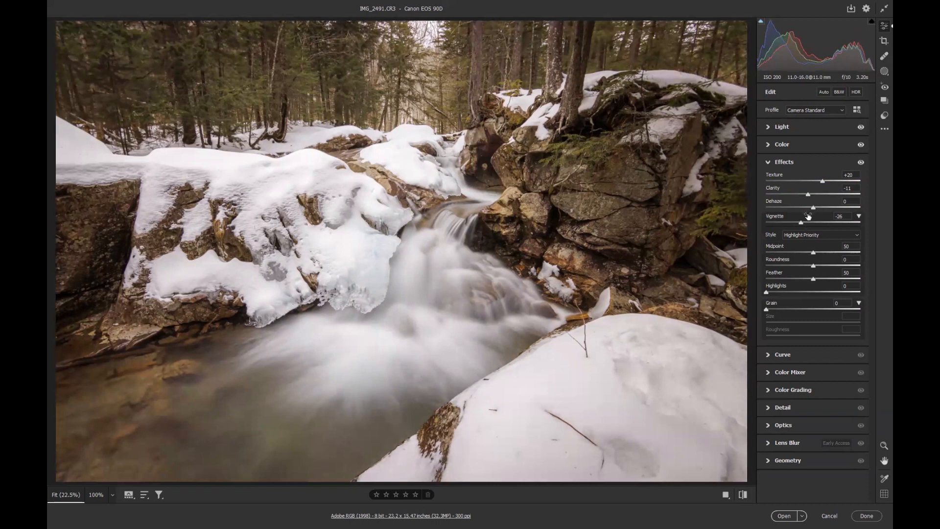
pyautogui.moveTo(812, 210); pyautogui.dragTo(810, 211)
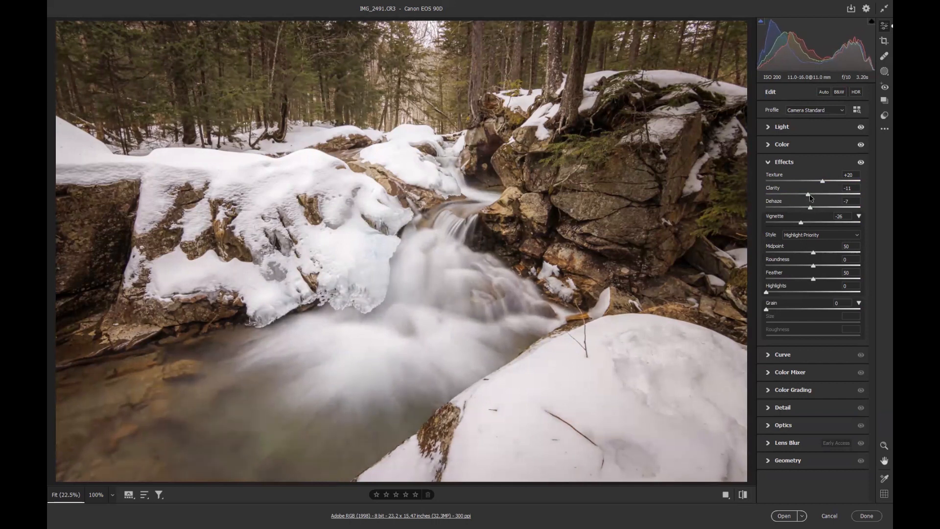
pyautogui.moveTo(808, 196)
pyautogui.mouseDown()
pyautogui.moveTo(841, 195)
pyautogui.moveTo(790, 197)
pyautogui.moveTo(810, 197)
pyautogui.moveTo(798, 194)
pyautogui.mouseUp()
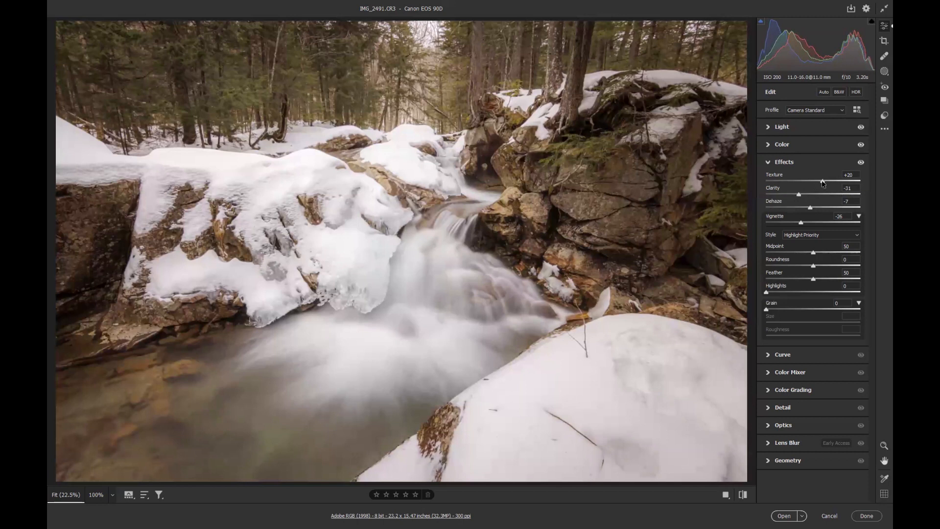
pyautogui.moveTo(823, 182); pyautogui.dragTo(826, 181)
# Set the sharpening masking to 37 and luminance noise reduction to 14, and increase the sharpening
pyautogui.click(789, 128)
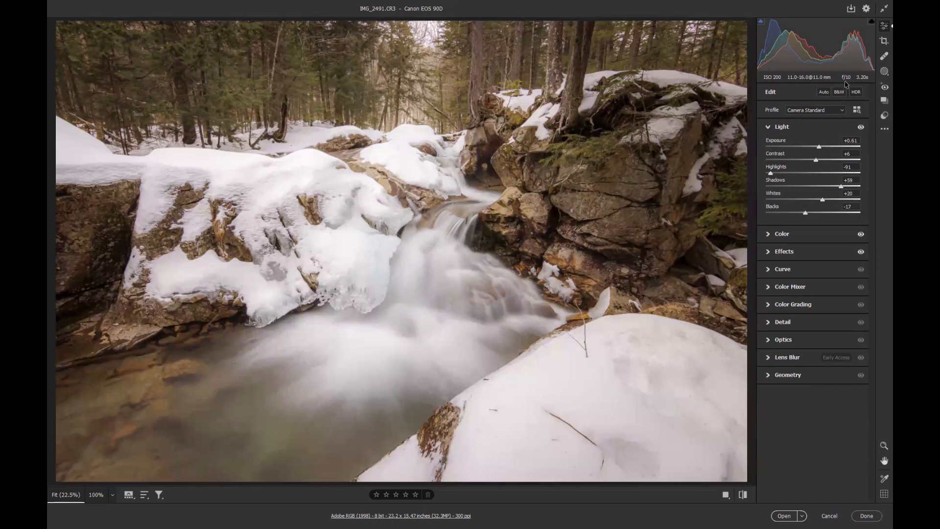
pyautogui.click(782, 322)
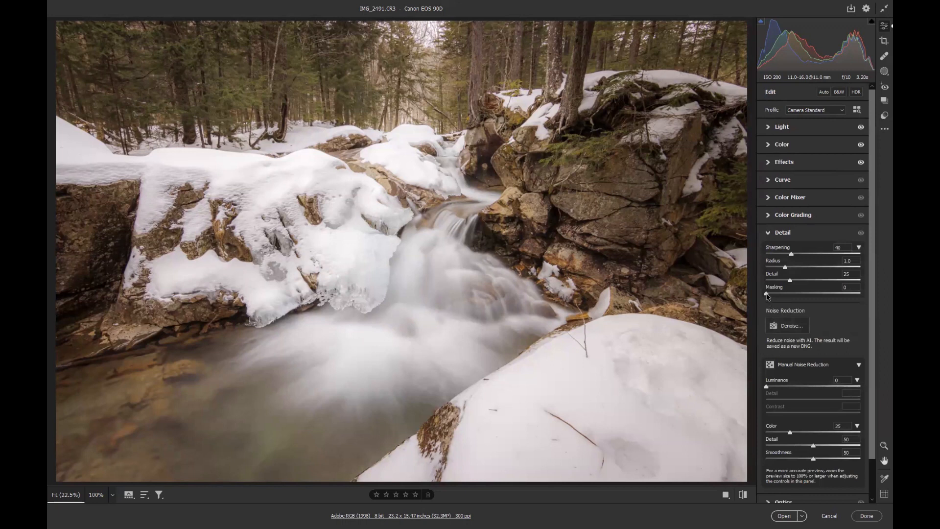
pyautogui.moveTo(767, 295); pyautogui.dragTo(802, 300)
pyautogui.moveTo(766, 390)
pyautogui.mouseDown()
pyautogui.moveTo(793, 388)
pyautogui.moveTo(783, 388)
pyautogui.mouseUp()
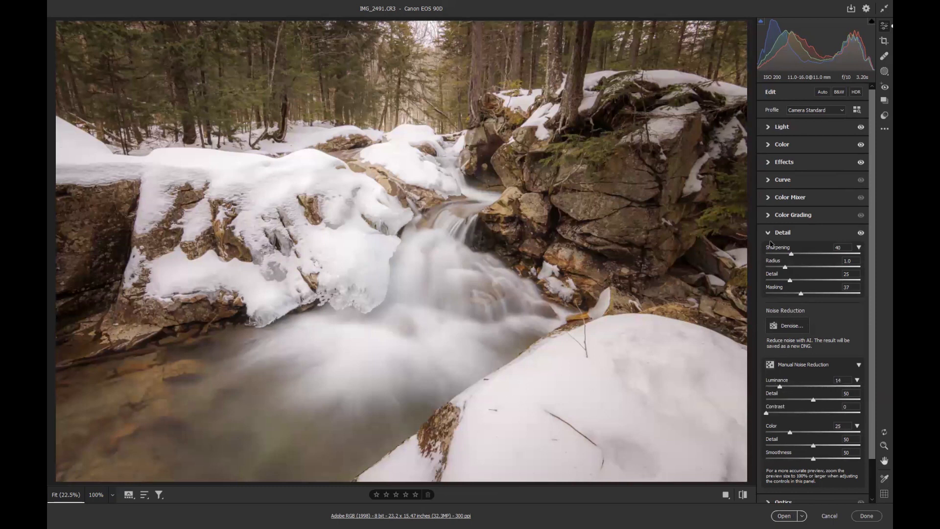
pyautogui.moveTo(792, 254); pyautogui.dragTo(803, 280)
# Try a 16 x 9 crop of about 17.62 x 9.91 inches around the upper falls and snowy bank
pyautogui.click(882, 42)
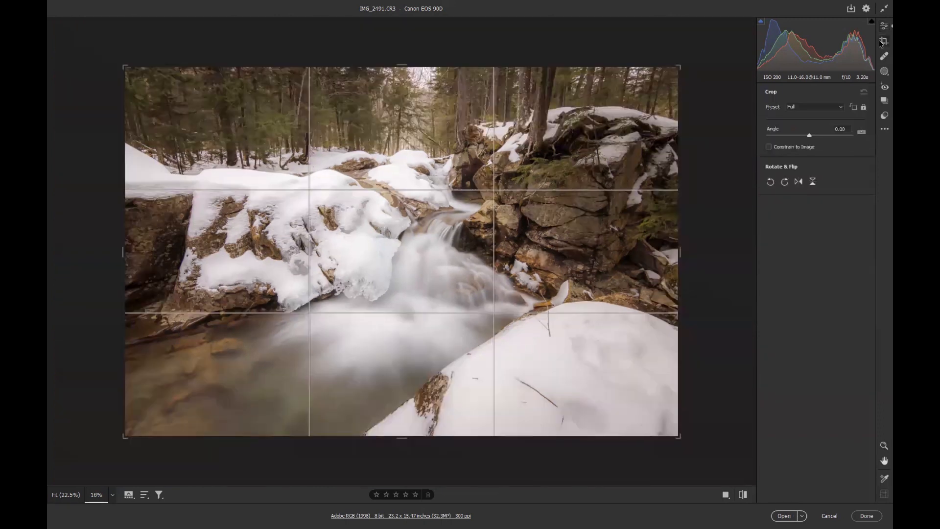
pyautogui.click(795, 106)
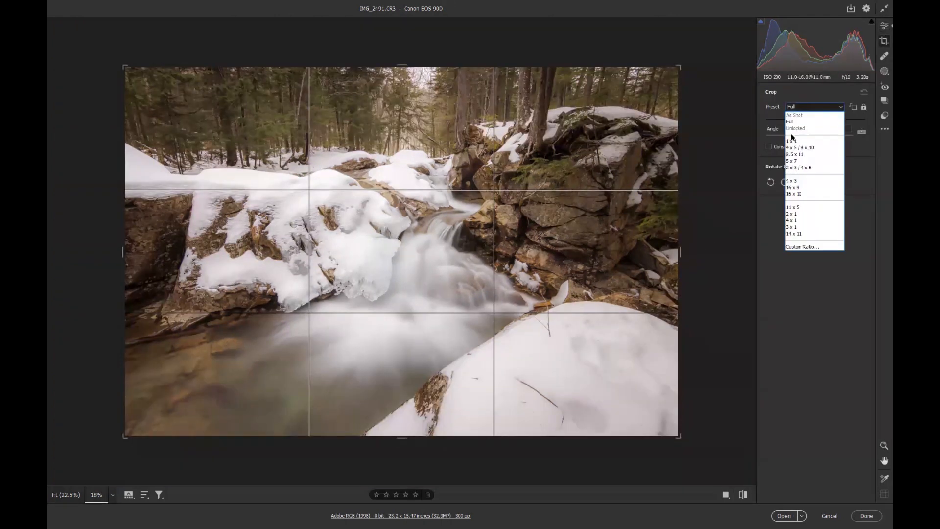
pyautogui.click(792, 187)
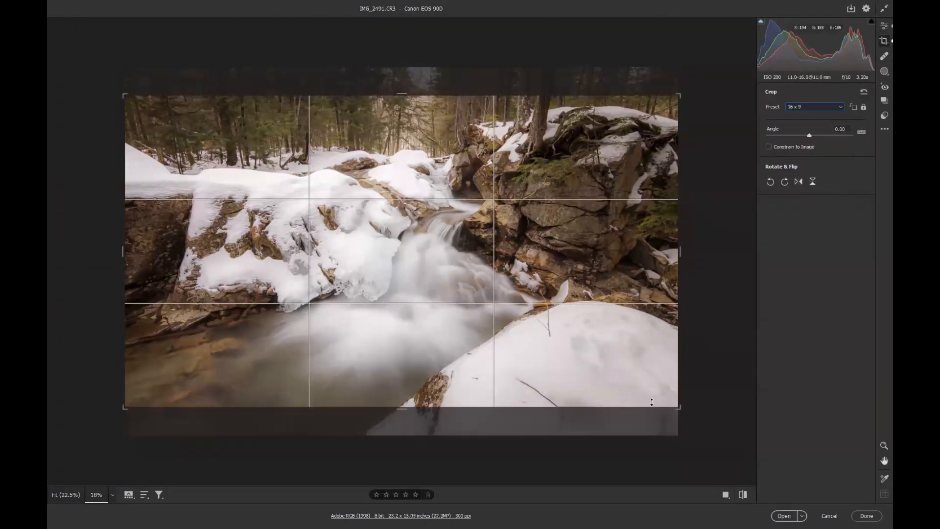
pyautogui.moveTo(680, 408); pyautogui.dragTo(603, 380)
pyautogui.moveTo(514, 292); pyautogui.dragTo(512, 267)
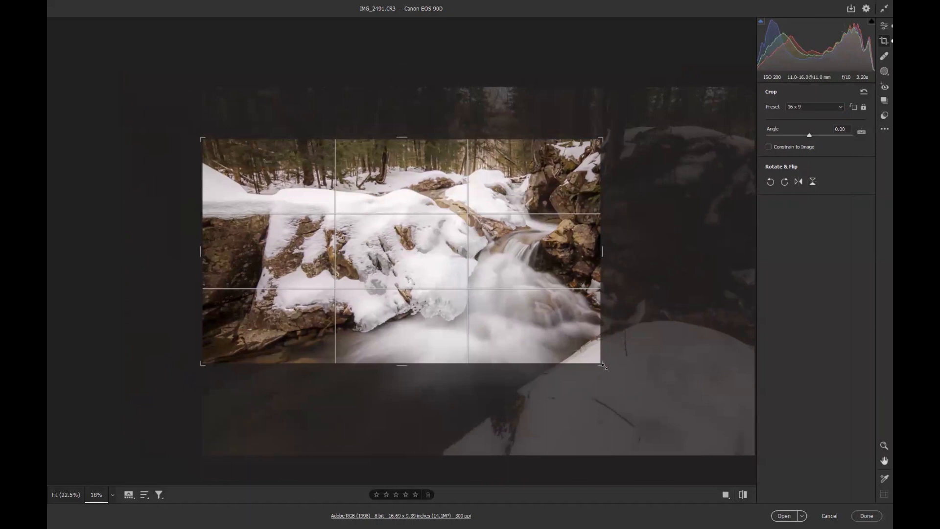
pyautogui.moveTo(520, 335); pyautogui.dragTo(485, 339)
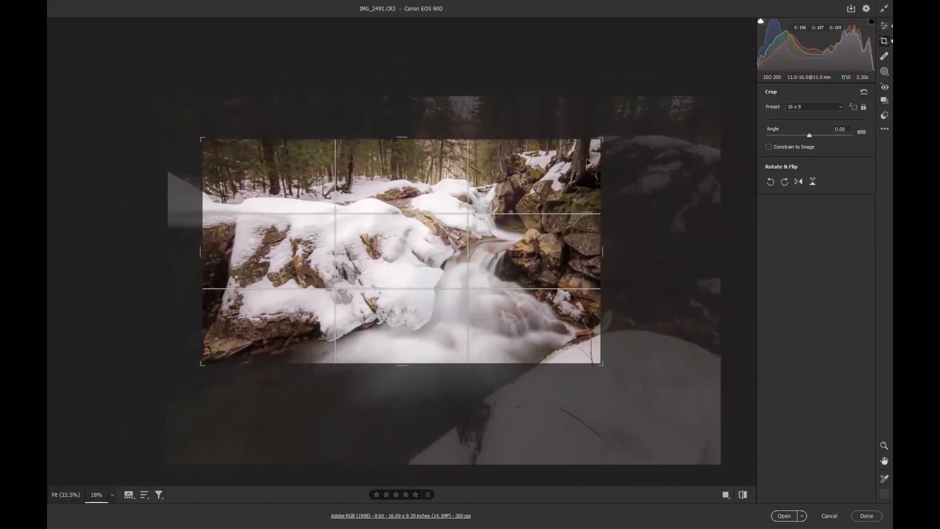
pyautogui.moveTo(602, 129); pyautogui.dragTo(613, 118)
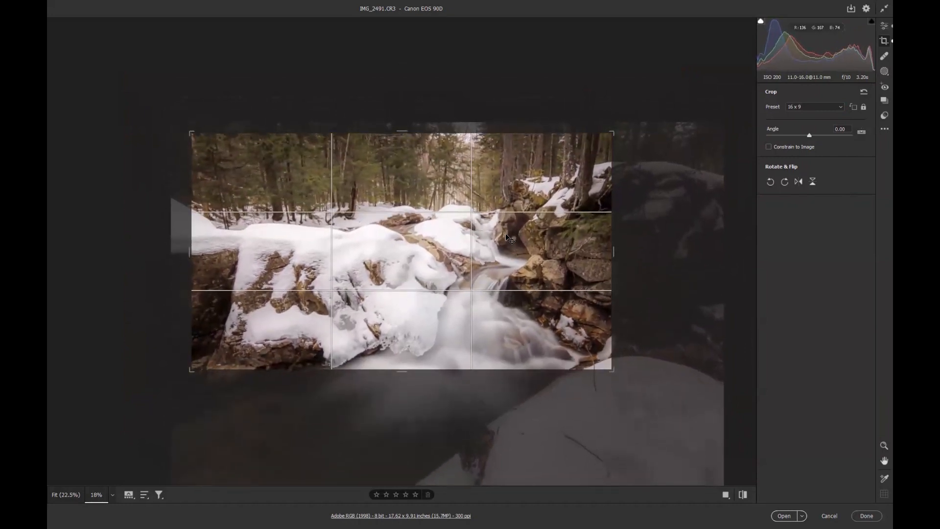
pyautogui.moveTo(505, 233); pyautogui.dragTo(503, 231)
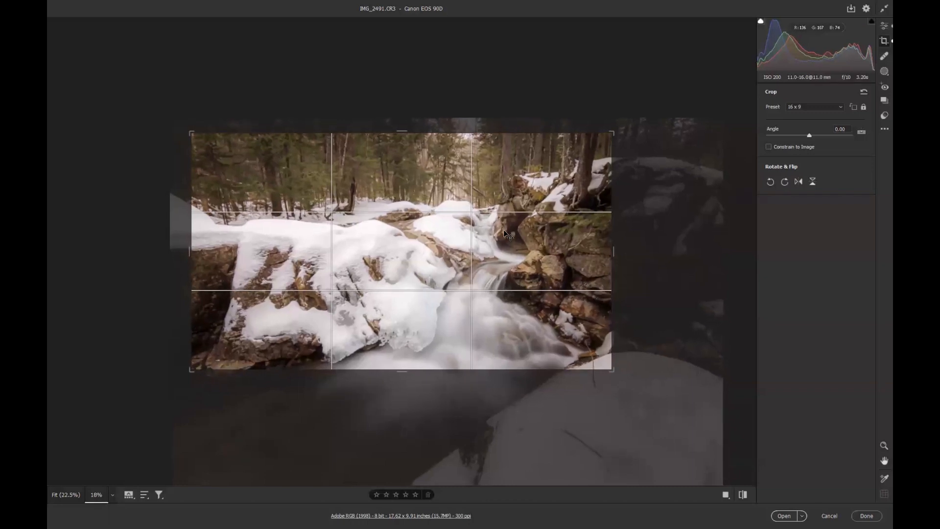
# Try a 4 x 5 / 8 x 10 crop of about 17.57 x 14.06 inches framing the waterfall and pool
pyautogui.click(796, 107)
pyautogui.click(797, 148)
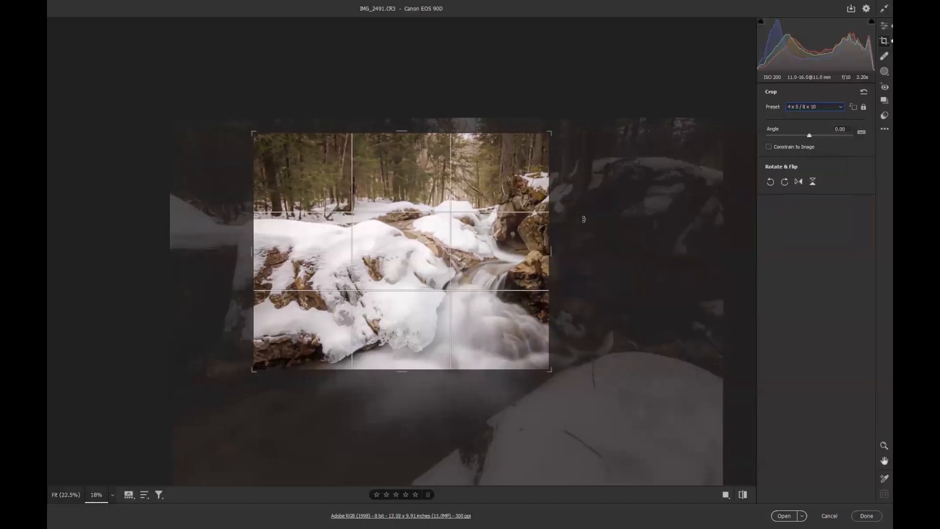
pyautogui.moveTo(557, 135); pyautogui.dragTo(567, 115)
pyautogui.moveTo(239, 381); pyautogui.dragTo(224, 389)
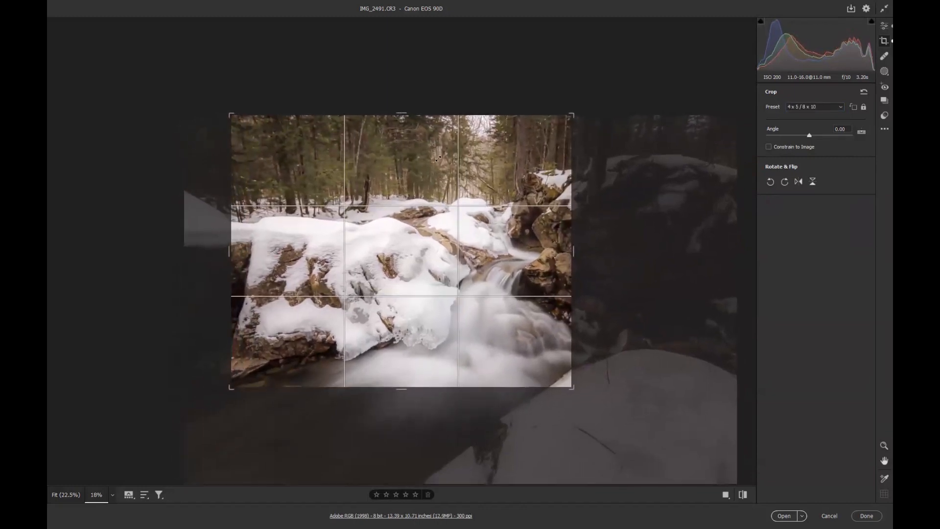
pyautogui.moveTo(459, 249); pyautogui.dragTo(464, 249)
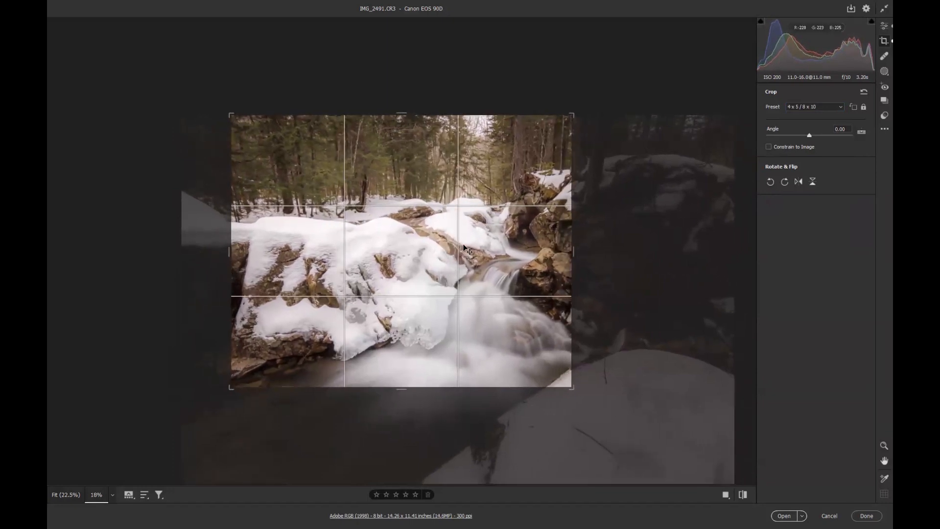
pyautogui.moveTo(468, 319); pyautogui.dragTo(475, 267)
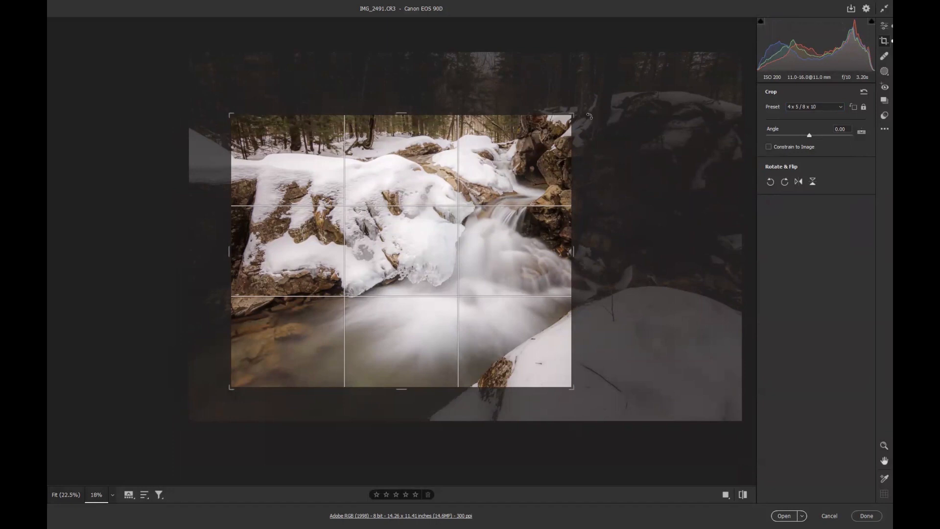
pyautogui.moveTo(572, 114); pyautogui.dragTo(618, 62)
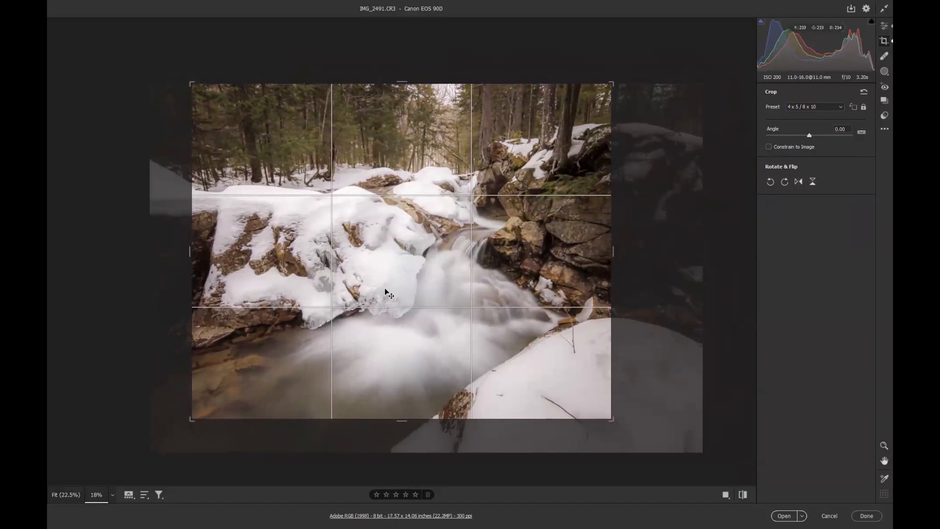
pyautogui.moveTo(394, 291); pyautogui.dragTo(406, 289)
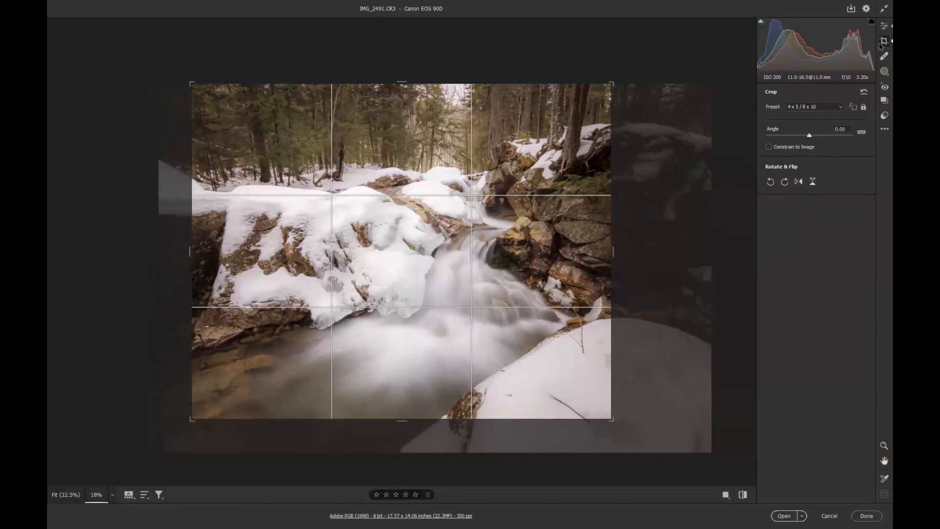
# Try a 16 x 9 crop of about 20.53 x 11.55 inches around the snowy bank, falls and rocks
pyautogui.click(838, 108)
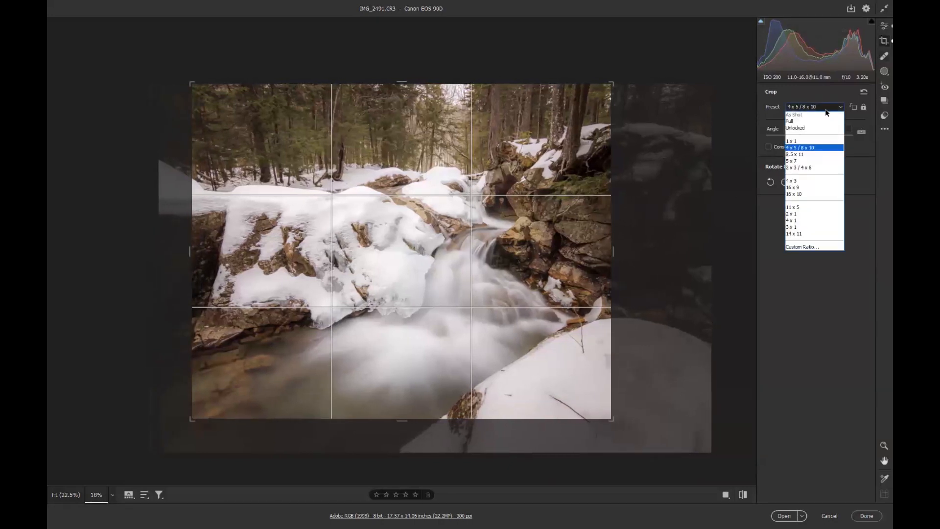
pyautogui.click(793, 187)
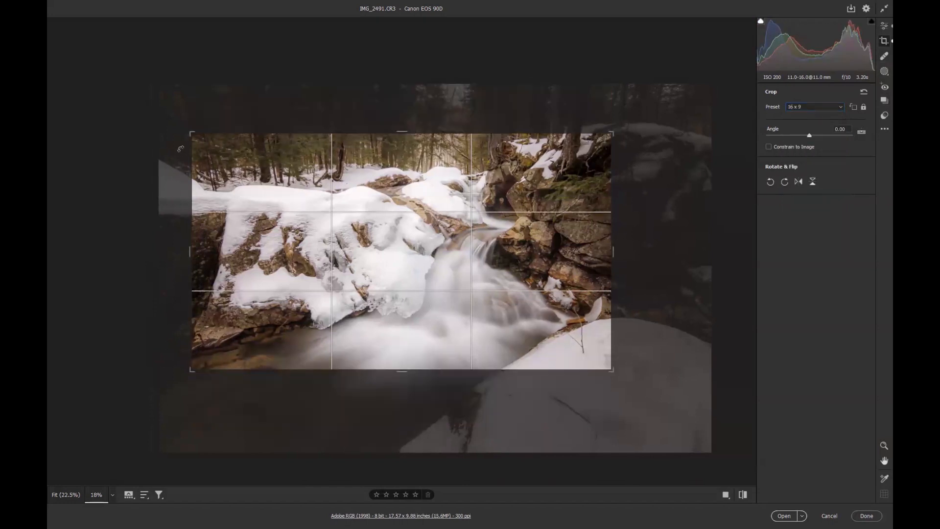
pyautogui.moveTo(192, 133); pyautogui.dragTo(168, 88)
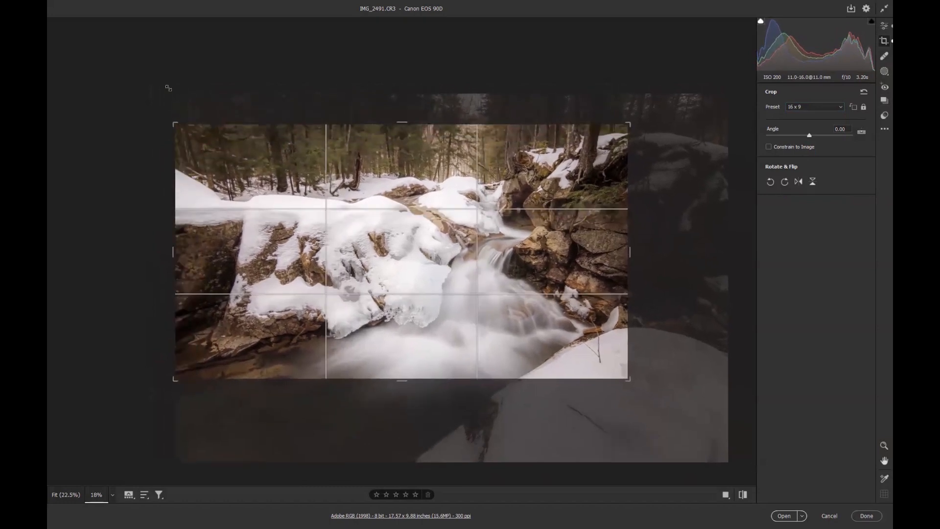
pyautogui.moveTo(630, 124); pyautogui.dragTo(645, 113)
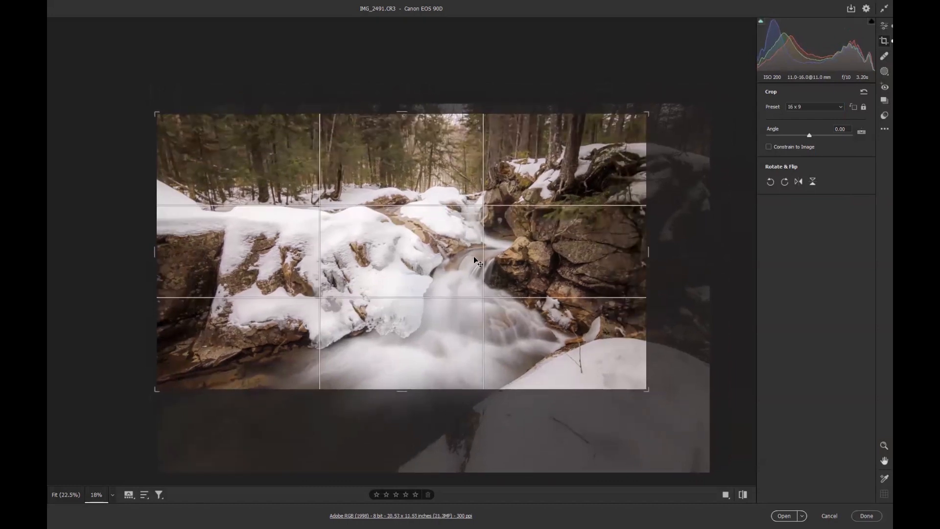
pyautogui.moveTo(475, 260); pyautogui.dragTo(482, 265)
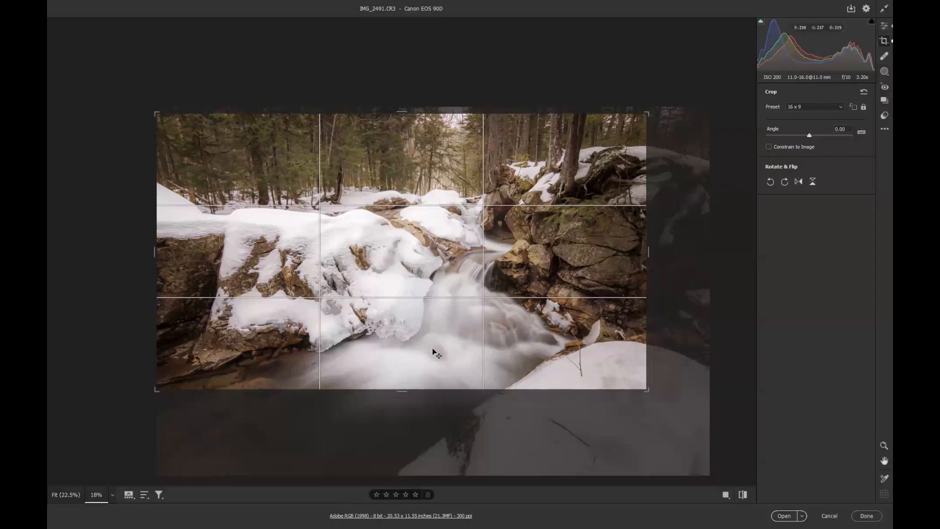
# Crop the photo with an unlocked ratio to about 18.38 x 14.35 inches and open it in Photoshop
pyautogui.click(811, 108)
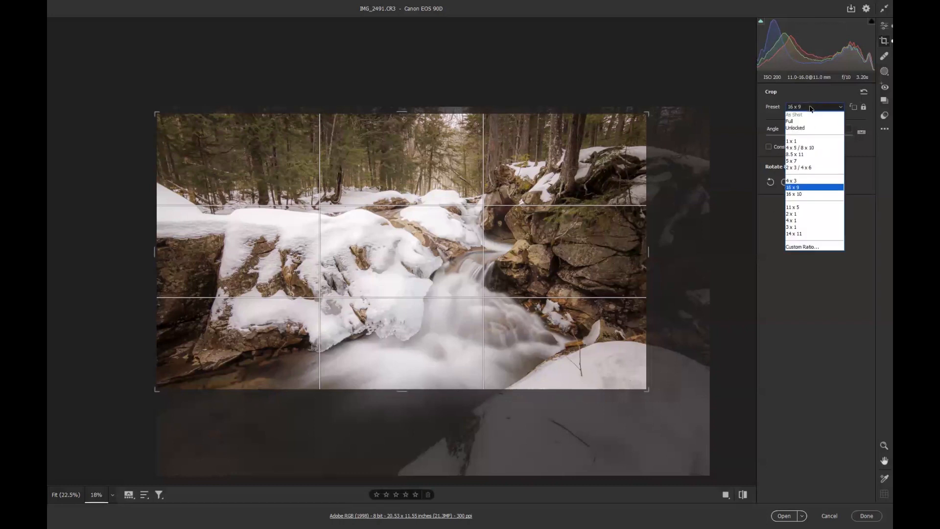
pyautogui.click(804, 128)
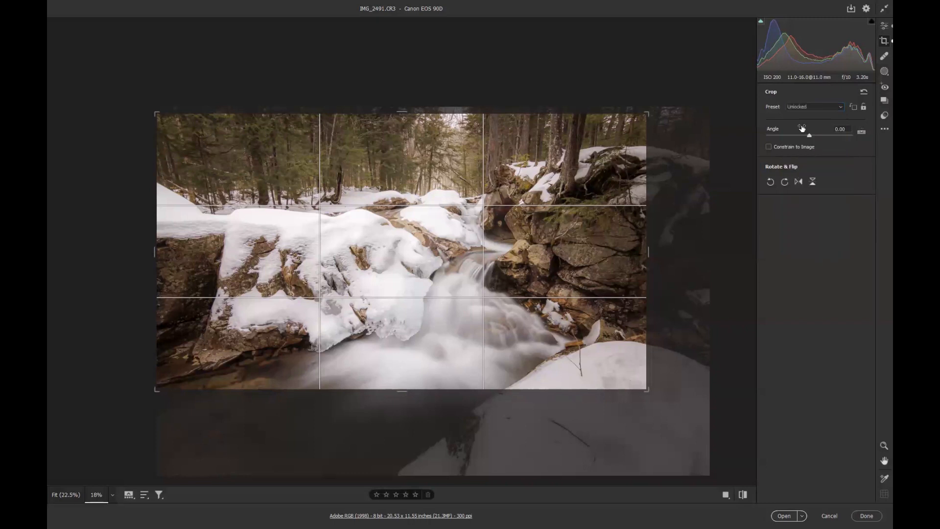
pyautogui.moveTo(402, 390); pyautogui.dragTo(402, 421)
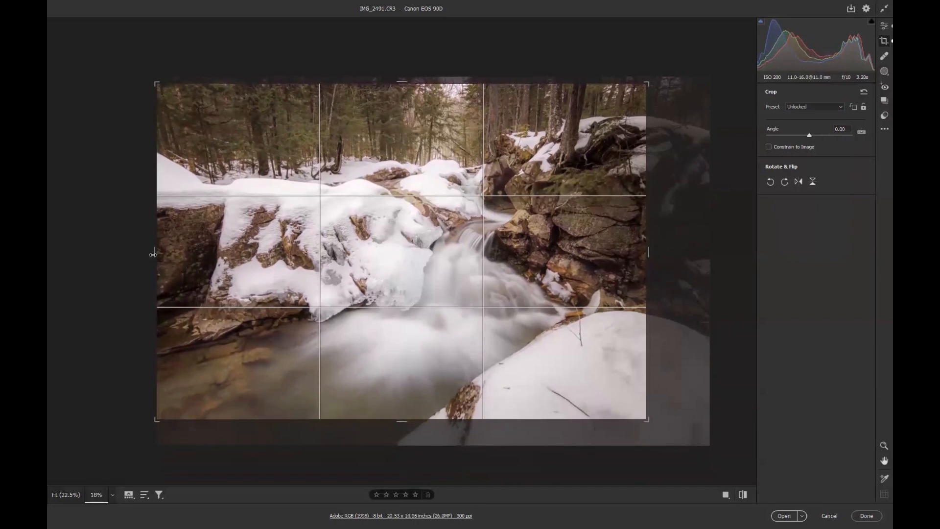
pyautogui.moveTo(153, 254); pyautogui.dragTo(170, 254)
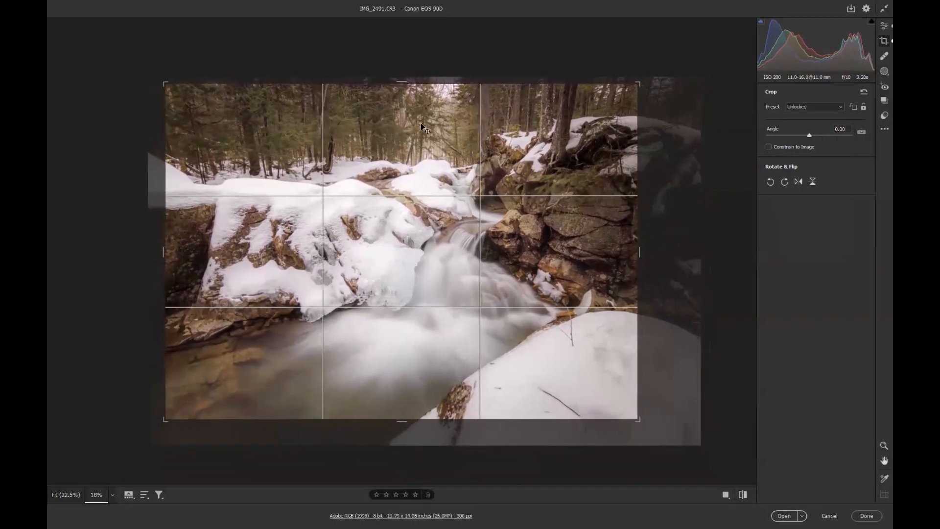
pyautogui.moveTo(401, 80); pyautogui.dragTo(402, 69)
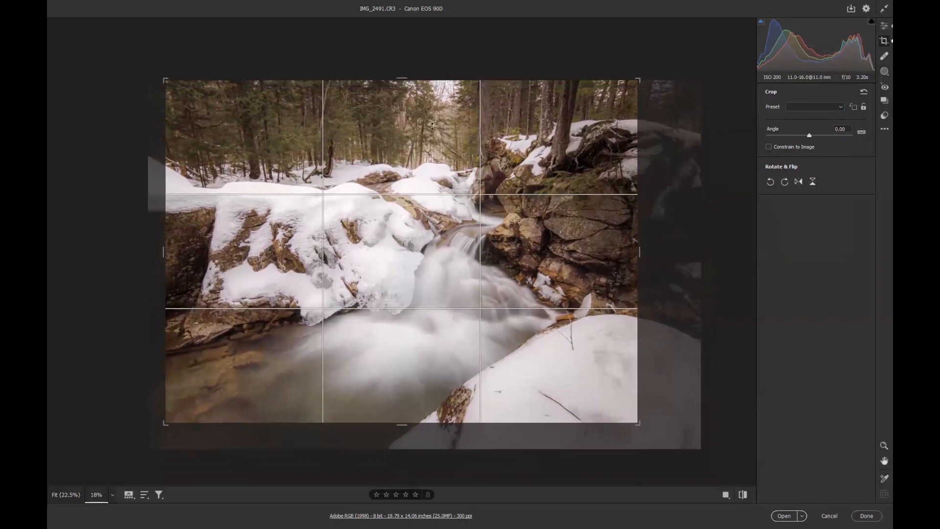
pyautogui.moveTo(639, 252)
pyautogui.mouseDown()
pyautogui.moveTo(613, 251)
pyautogui.moveTo(622, 250)
pyautogui.mouseUp()
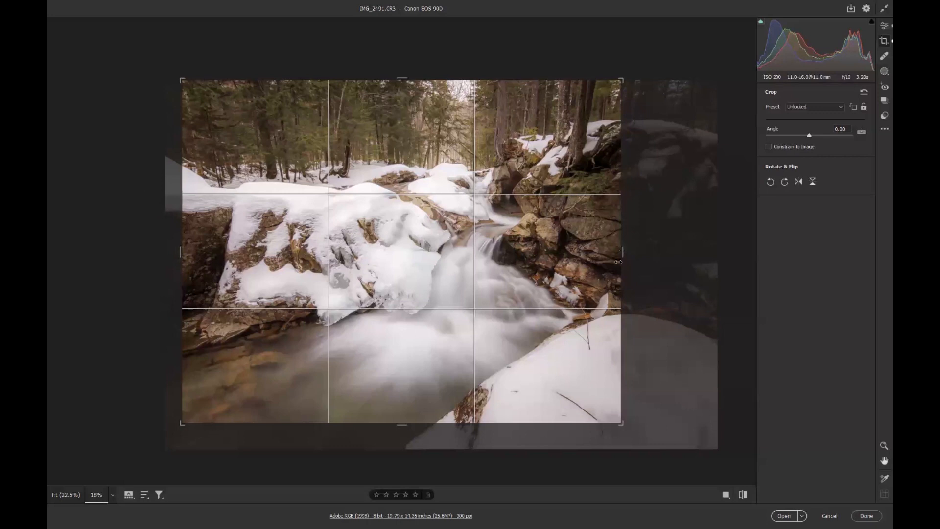
pyautogui.press('Return')
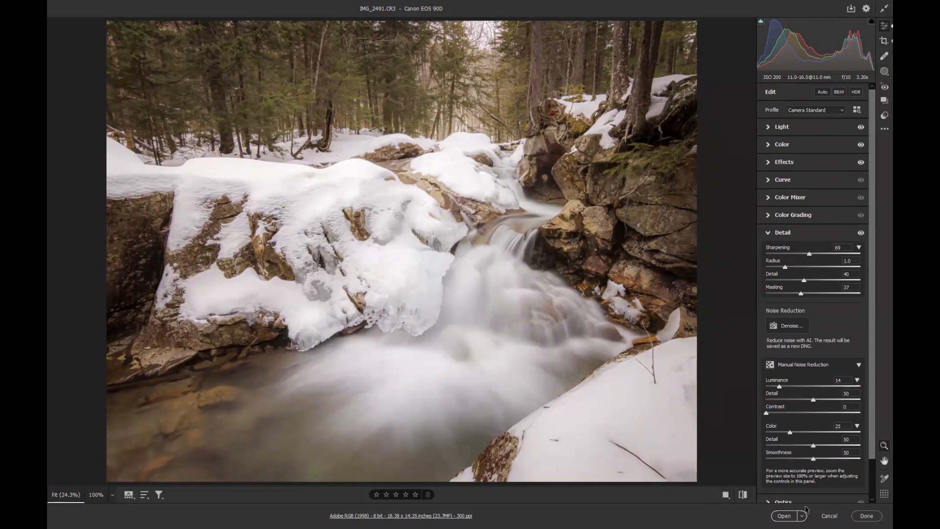
pyautogui.click(784, 515)
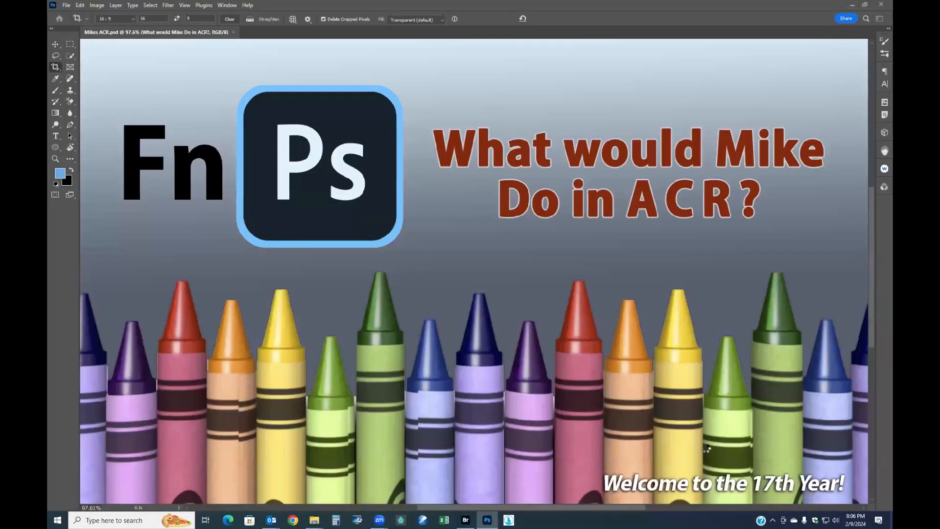
# Lasso the snowy bank in the photo's lower-right corner and replace it using Generative Fill with the prompt "water"
pyautogui.press('l')
pyautogui.moveTo(677, 317)
pyautogui.mouseDown()
pyautogui.moveTo(583, 350)
pyautogui.moveTo(504, 406)
pyautogui.moveTo(490, 429)
pyautogui.moveTo(544, 449)
pyautogui.moveTo(666, 454)
pyautogui.moveTo(699, 423)
pyautogui.moveTo(700, 339)
pyautogui.moveTo(676, 317)
pyautogui.moveTo(646, 320)
pyautogui.mouseUp()
pyautogui.rightClick(607, 401)
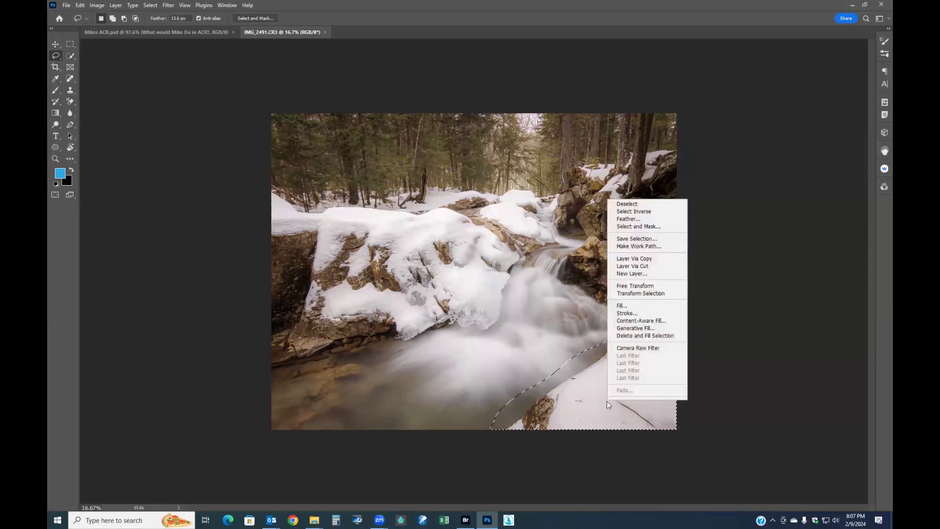
pyautogui.click(637, 329)
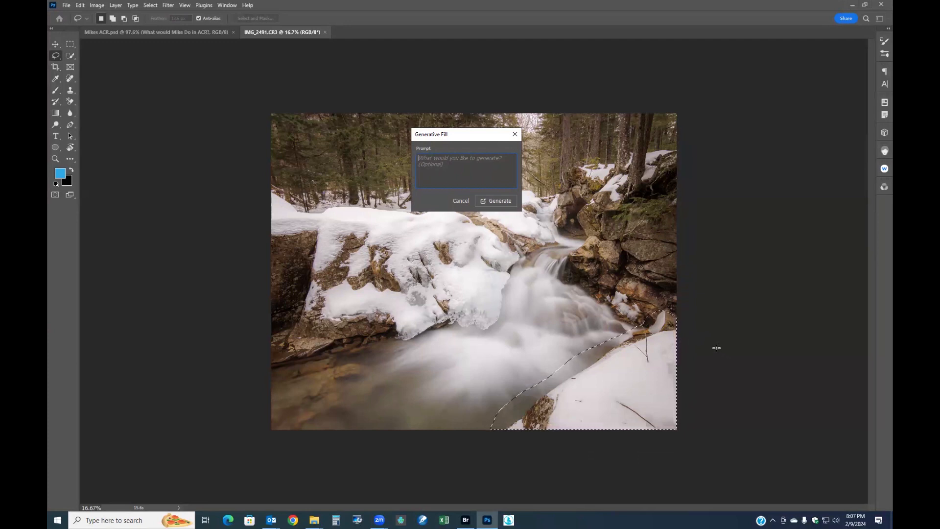
pyautogui.write('water')
pyautogui.click(497, 199)
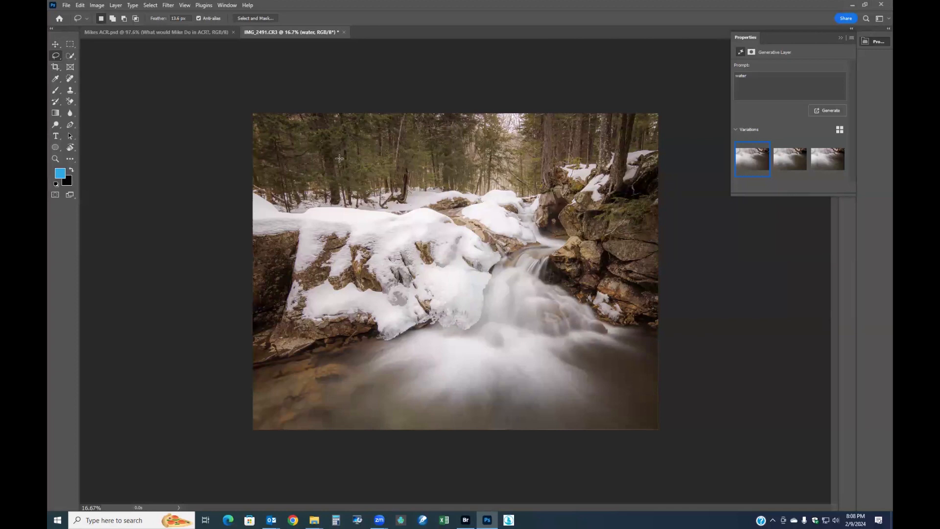
# Compare the three generated water variations and choose the second one
pyautogui.click(792, 166)
pyautogui.click(755, 166)
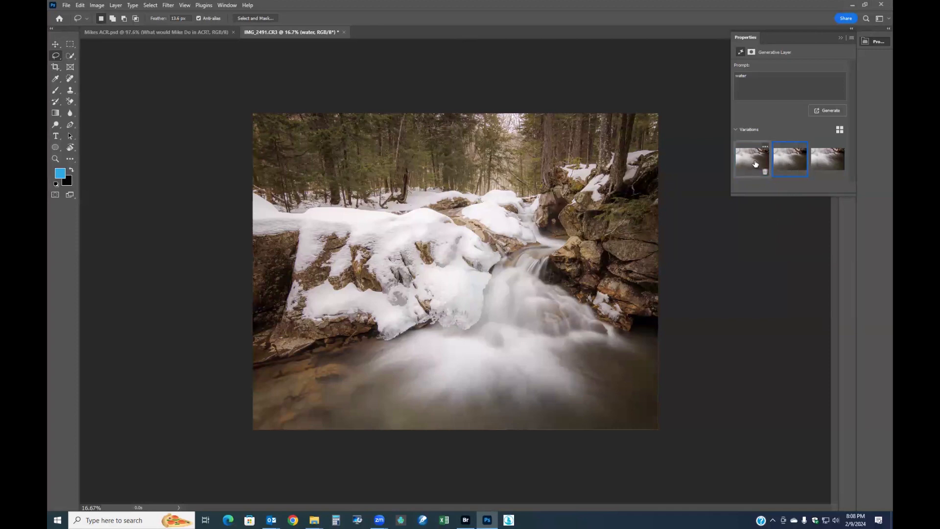
pyautogui.click(796, 167)
pyautogui.click(827, 162)
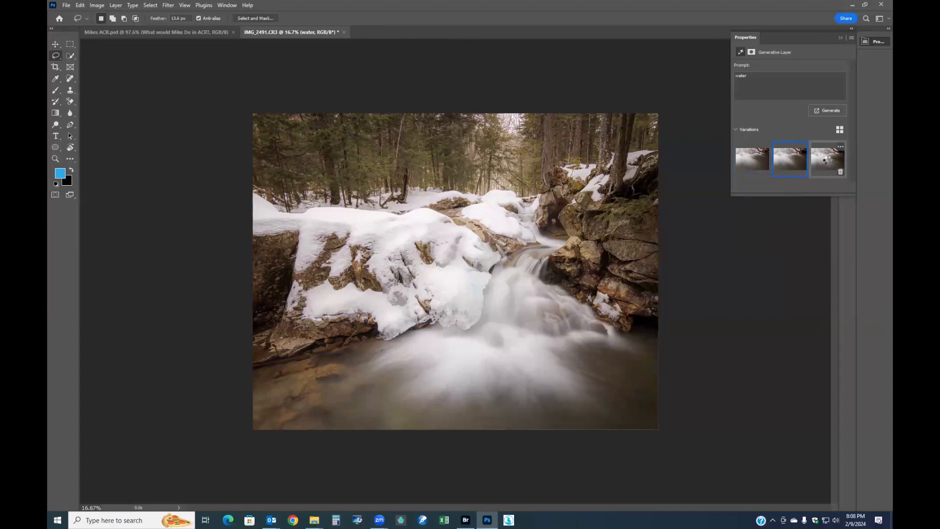
pyautogui.click(798, 165)
pyautogui.click(754, 166)
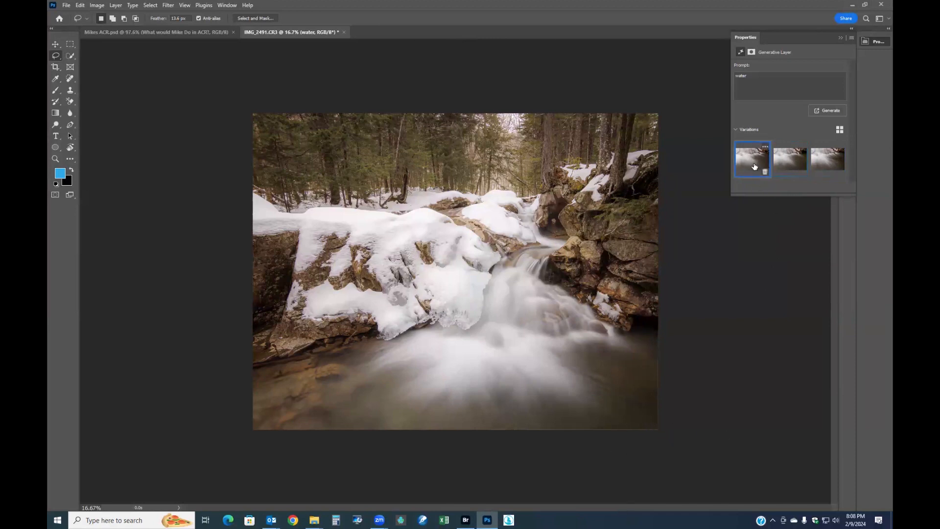
pyautogui.click(781, 164)
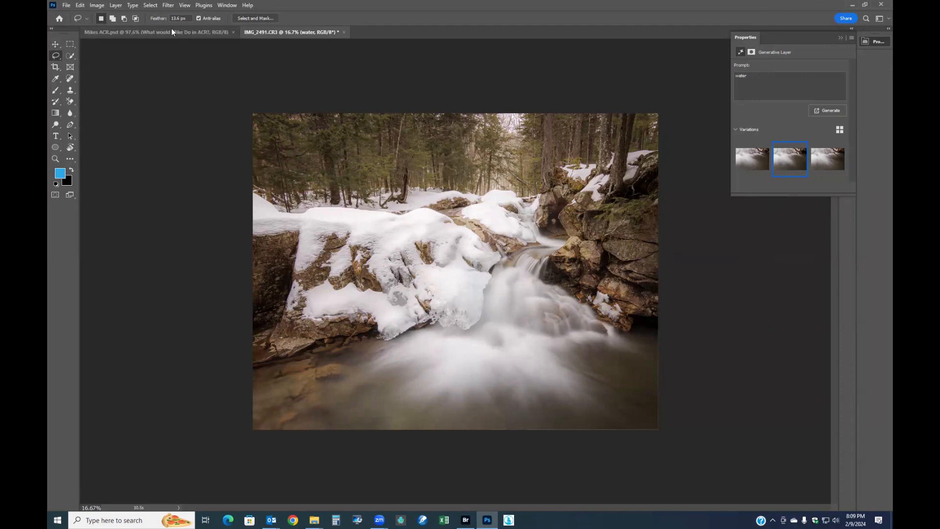
# Flatten the image and open it in the Camera Raw Filter
pyautogui.click(121, 6)
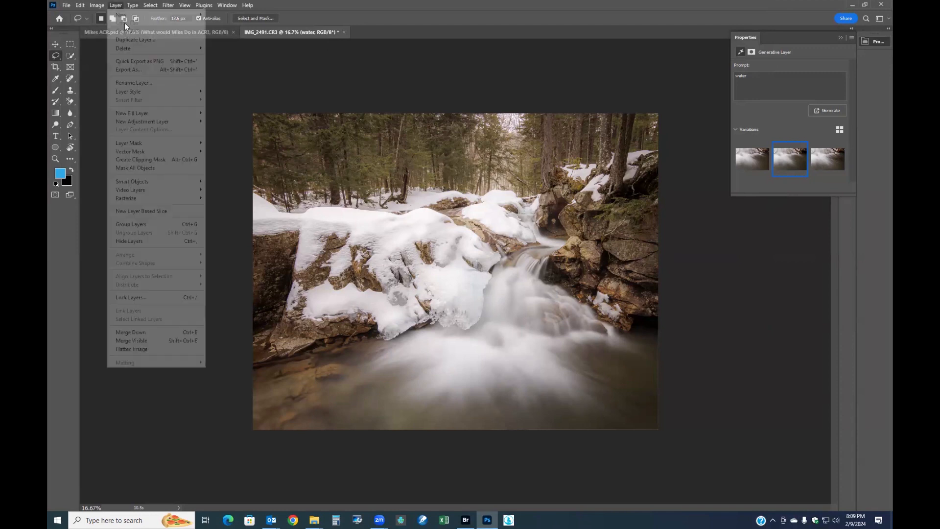
pyautogui.click(143, 348)
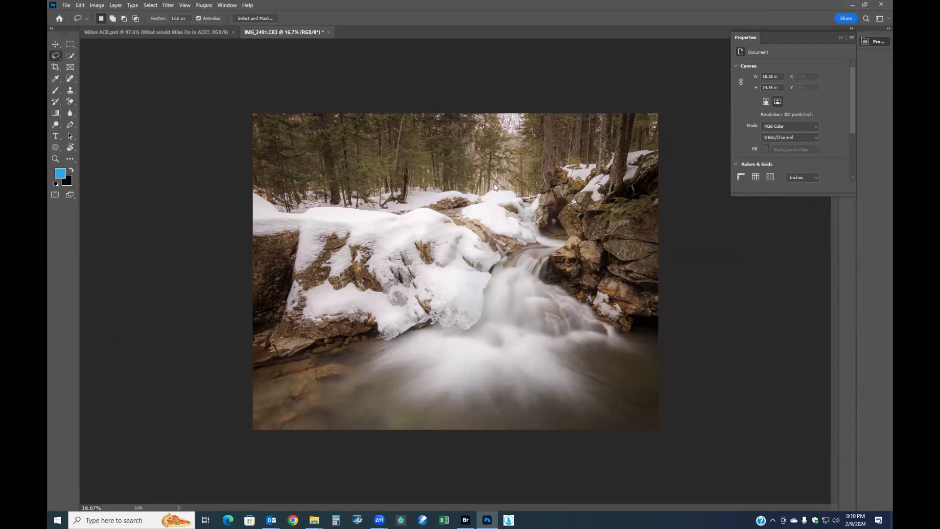
pyautogui.hotkey('ctrl', 'shift', 'a')
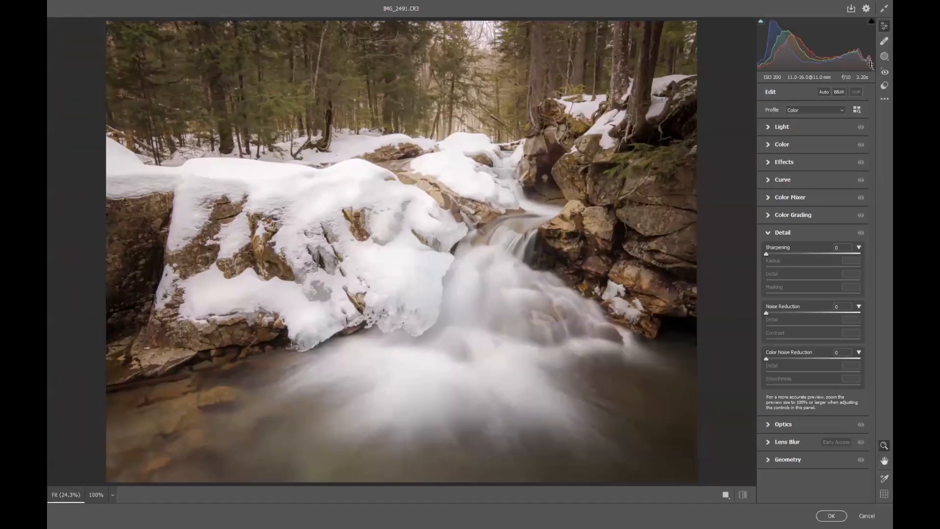
# Create a luminance range mask covering 87 to 100, adjust the highlights within it and apply the Camera Raw Filter
pyautogui.click(883, 57)
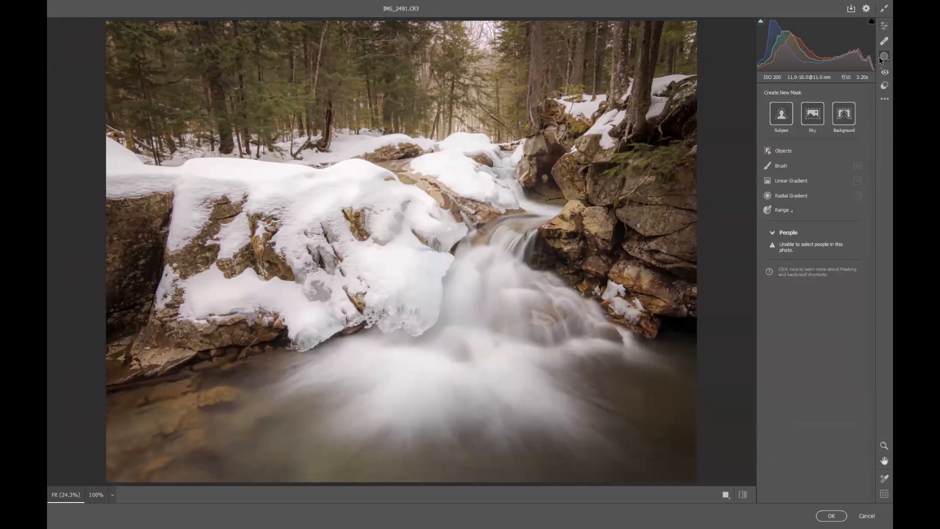
pyautogui.click(778, 212)
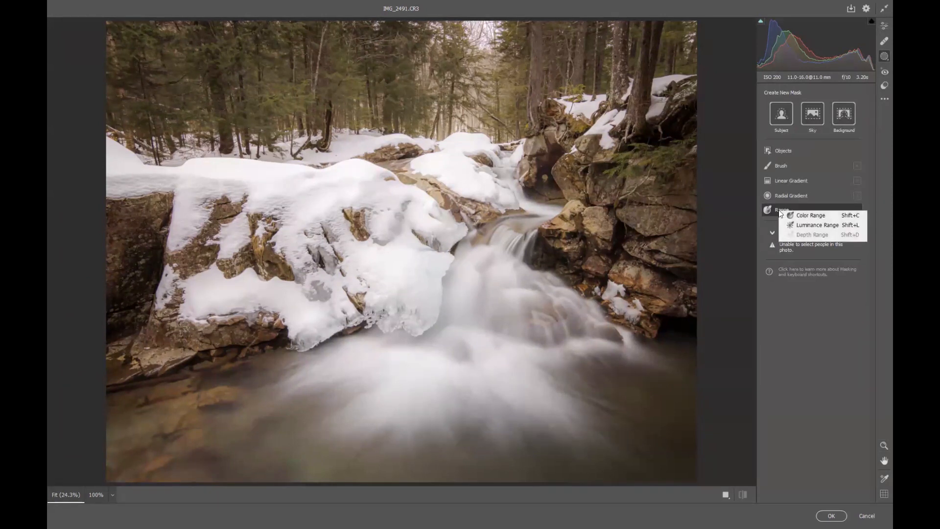
pyautogui.click(816, 227)
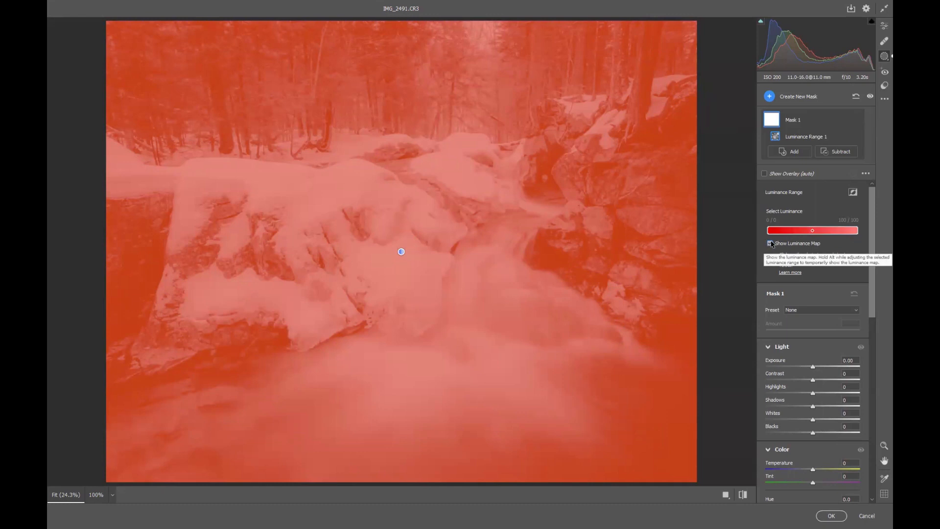
pyautogui.click(853, 193)
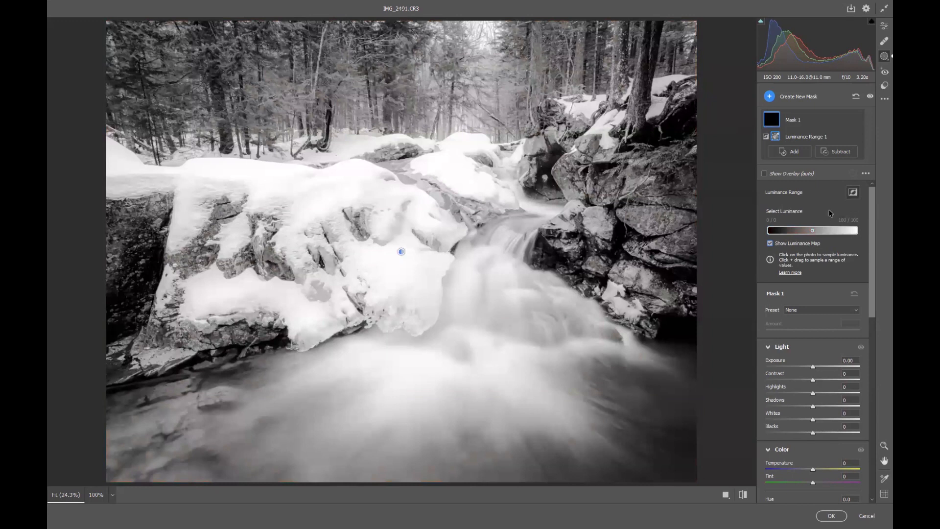
pyautogui.click(853, 192)
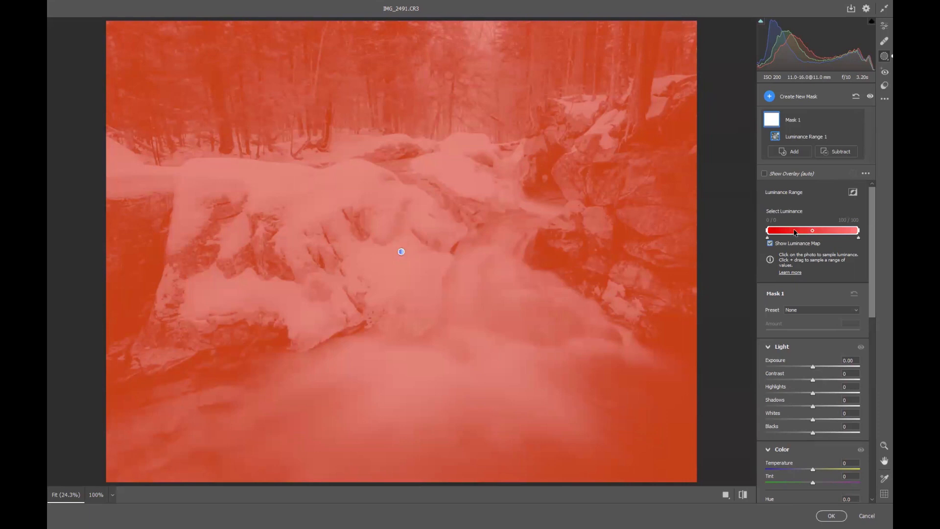
pyautogui.moveTo(858, 238)
pyautogui.mouseDown()
pyautogui.moveTo(823, 240)
pyautogui.moveTo(863, 238)
pyautogui.mouseUp()
pyautogui.moveTo(767, 238); pyautogui.dragTo(848, 241)
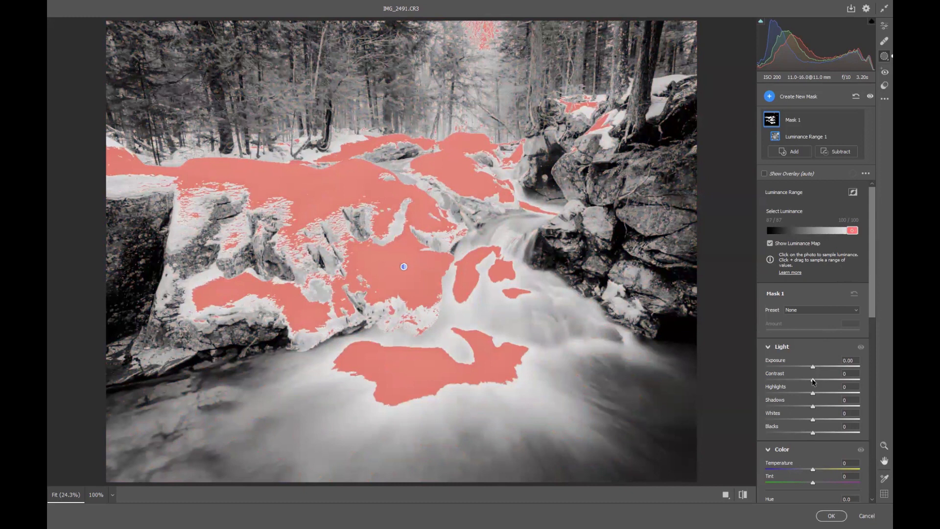
pyautogui.moveTo(812, 392); pyautogui.dragTo(813, 369)
pyautogui.click(831, 516)
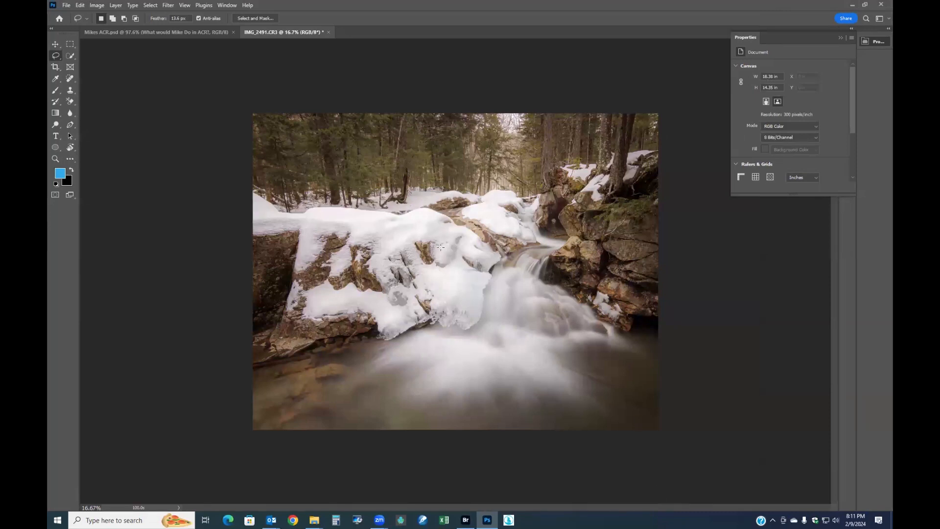
# Inspect the edited waterfall photo and collapse the document properties to uncover the whole image
pyautogui.scroll(3, 499, 209)
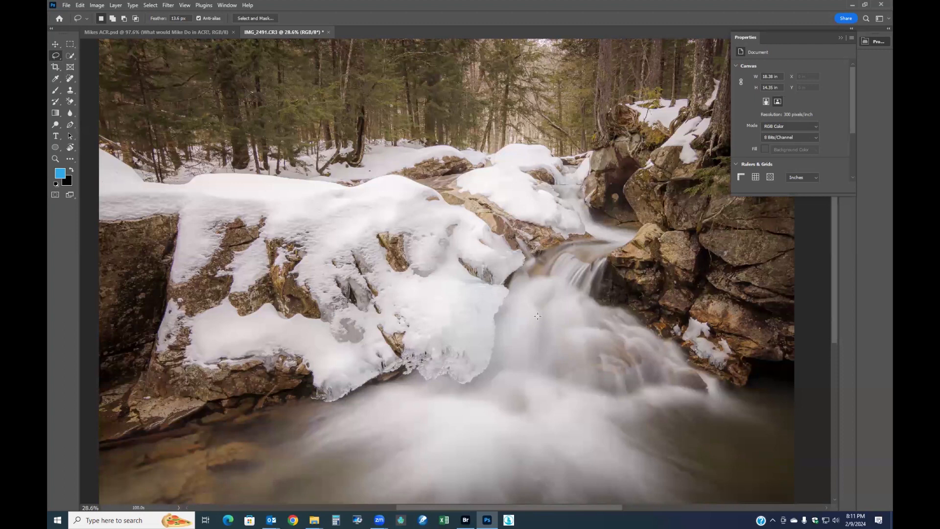
pyautogui.hotkey('ctrl', '0')
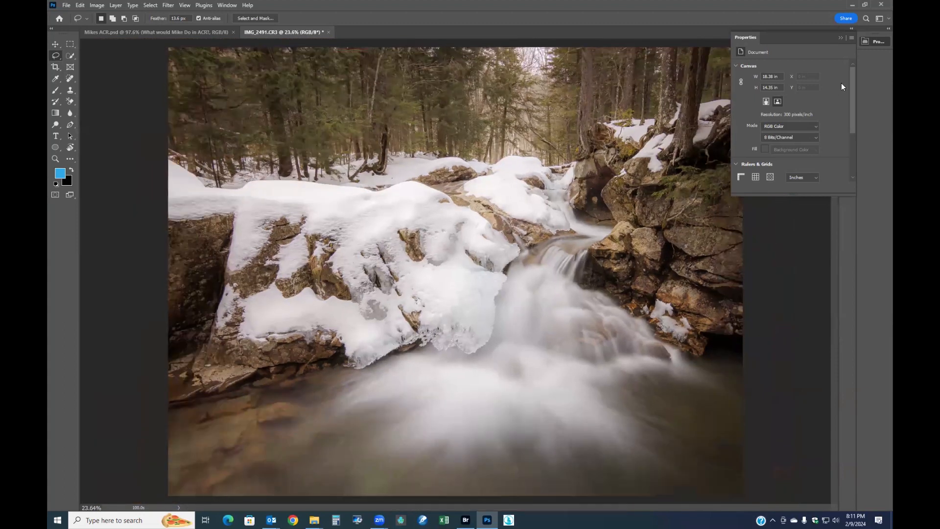
pyautogui.click(840, 37)
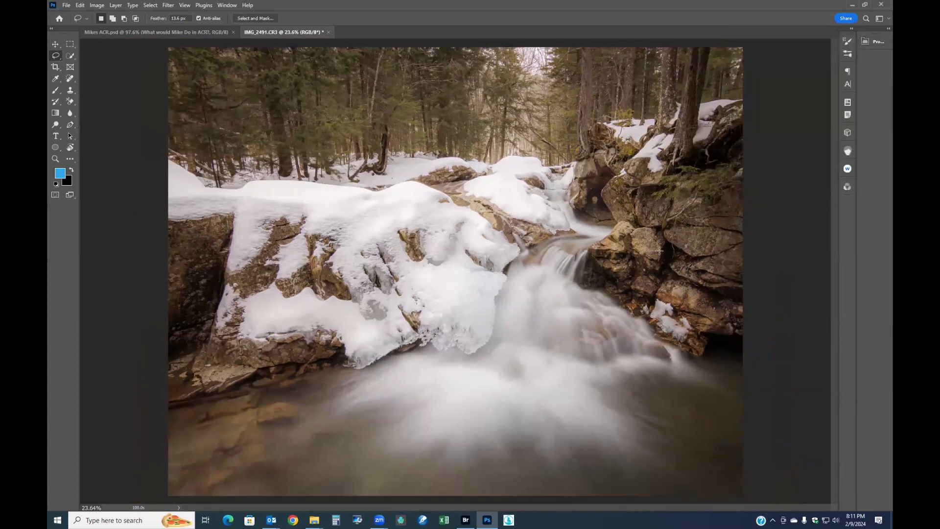
pyautogui.scroll(-3, 650, 252)
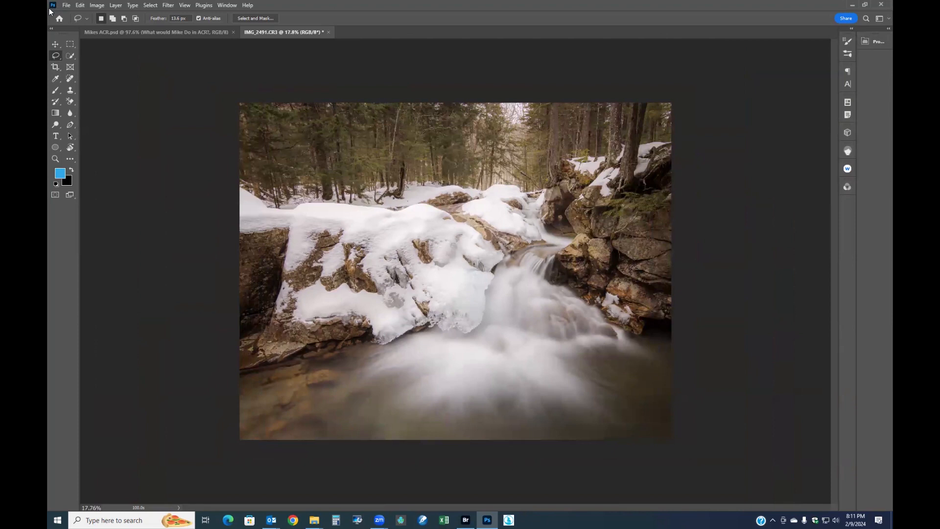
# Save the edited waterfall photo as IMG_2491.psd in the FNPS Files Feb 9 folder
pyautogui.click(66, 6)
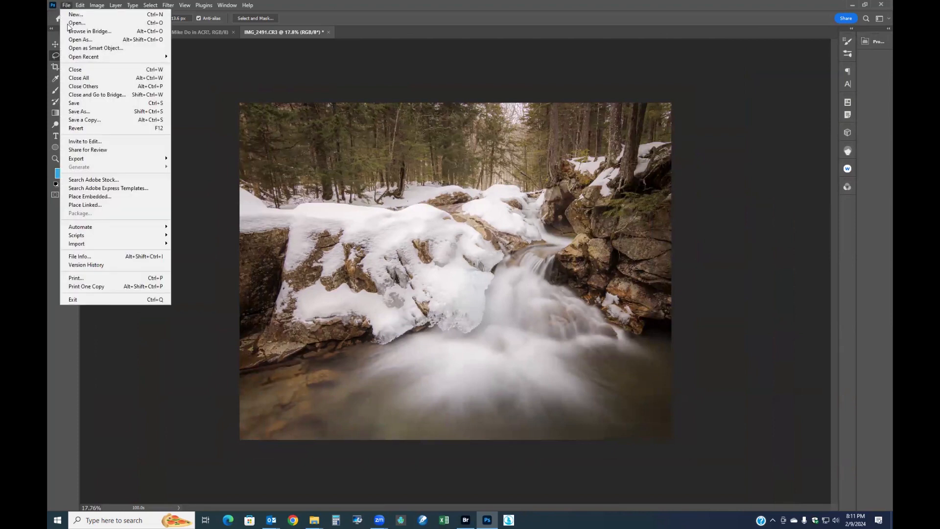
pyautogui.click(90, 112)
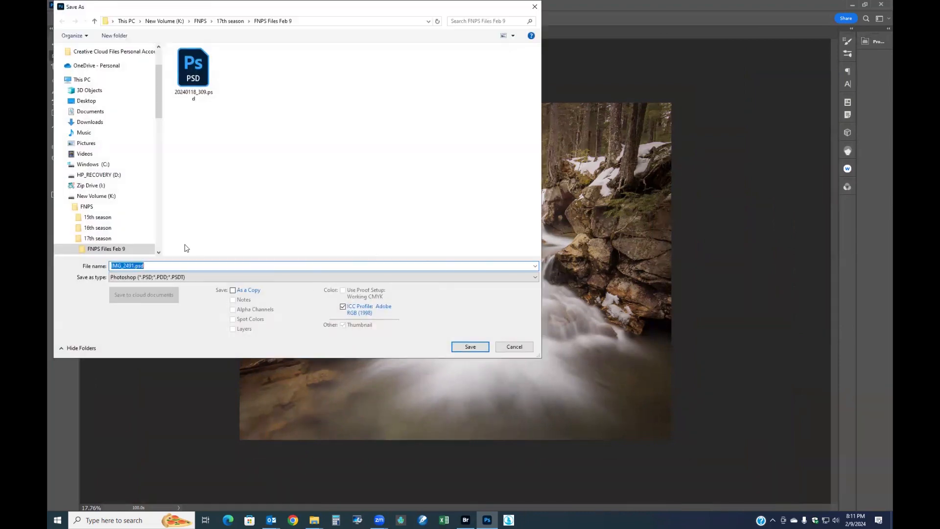
pyautogui.click(470, 347)
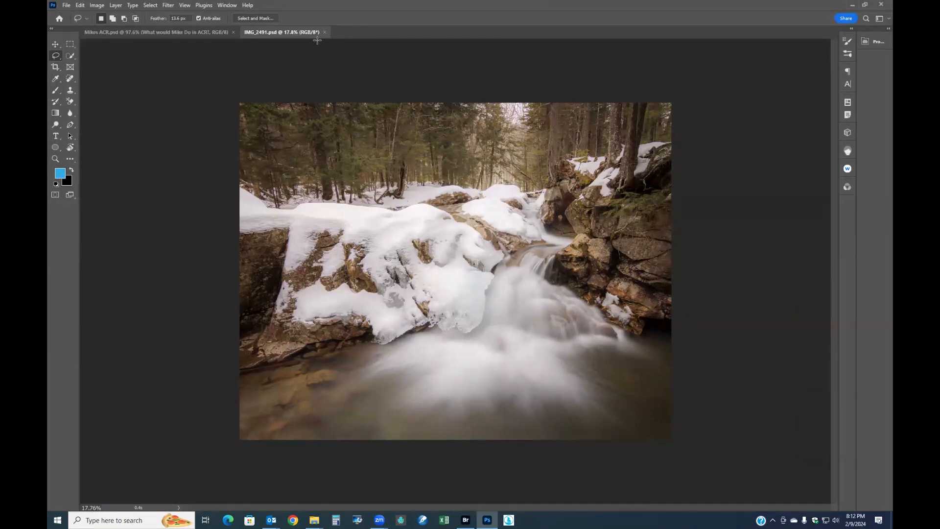
# Switch to Bridge and open the whale tail photo IMG_5907.CR3 in Camera Raw
pyautogui.click(465, 519)
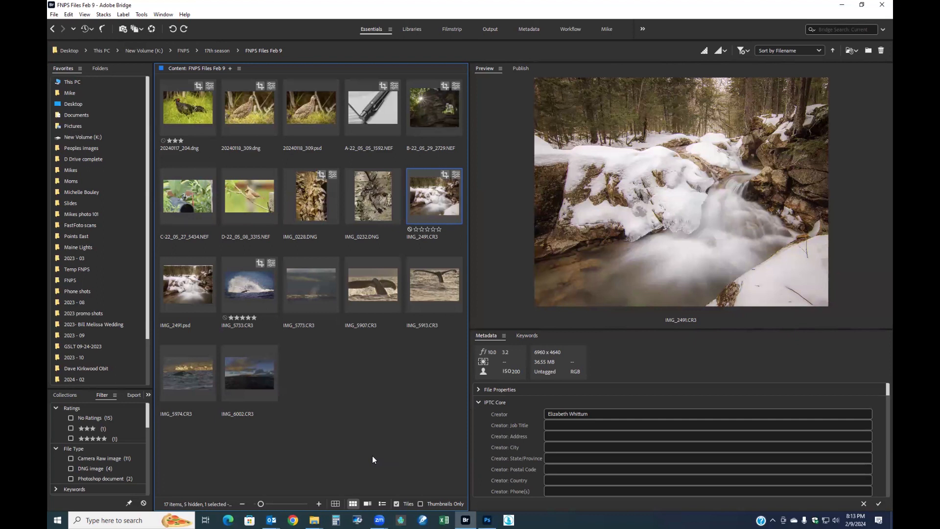
pyautogui.click(378, 290)
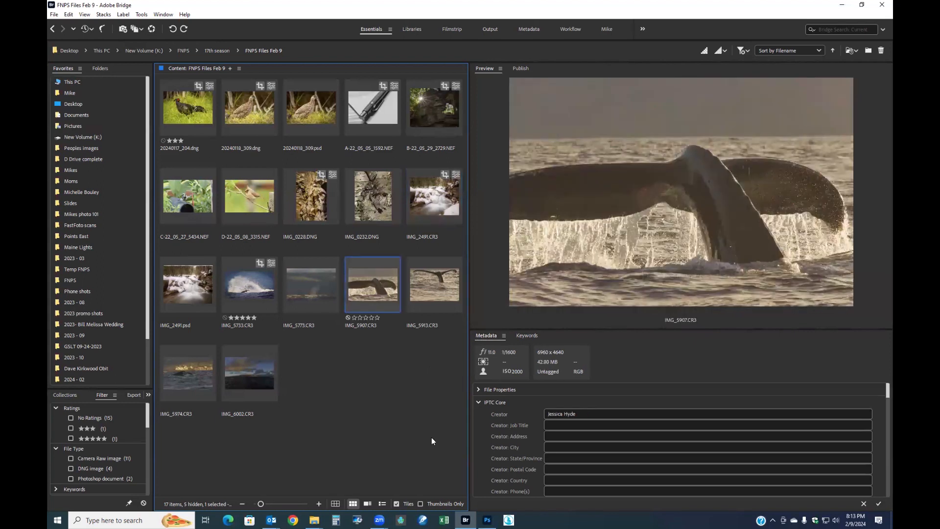
pyautogui.hotkey('ctrl', 'r')
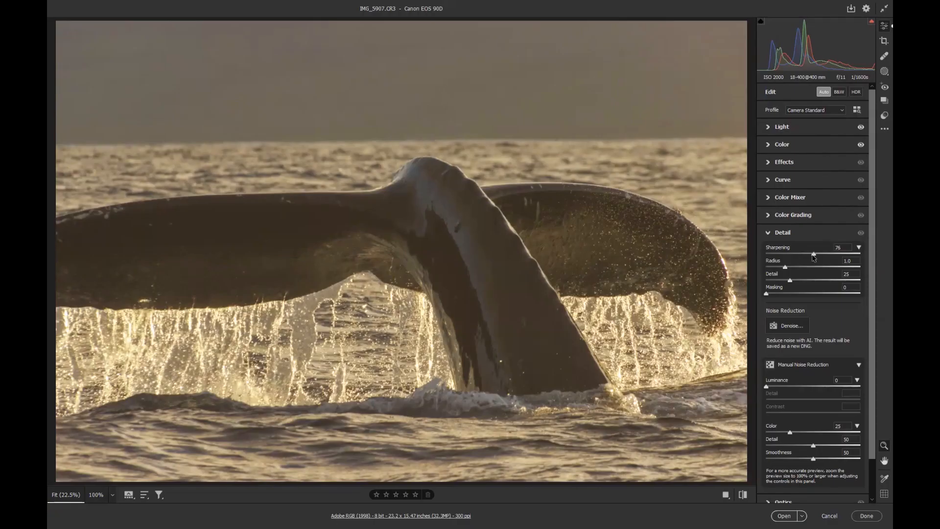
# Set the sharpening radius to 1.3 and masking to 71, raise luminance noise reduction to 11 and adjust color noise reduction
pyautogui.moveTo(787, 269); pyautogui.dragTo(833, 312)
pyautogui.moveTo(767, 387)
pyautogui.mouseDown()
pyautogui.moveTo(805, 396)
pyautogui.moveTo(776, 395)
pyautogui.mouseUp()
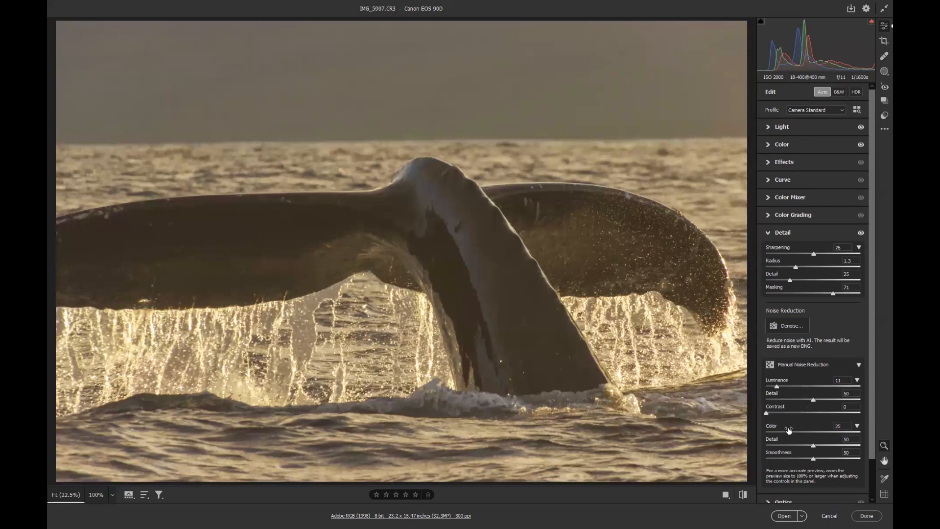
pyautogui.moveTo(789, 432)
pyautogui.mouseDown()
pyautogui.moveTo(809, 431)
pyautogui.moveTo(800, 429)
pyautogui.mouseUp()
pyautogui.moveTo(809, 267); pyautogui.dragTo(828, 255)
# Set the whale photo's contrast to +20 and open the photo in Photoshop
pyautogui.click(782, 126)
pyautogui.moveTo(811, 159)
pyautogui.mouseDown()
pyautogui.moveTo(837, 161)
pyautogui.moveTo(822, 160)
pyautogui.mouseUp()
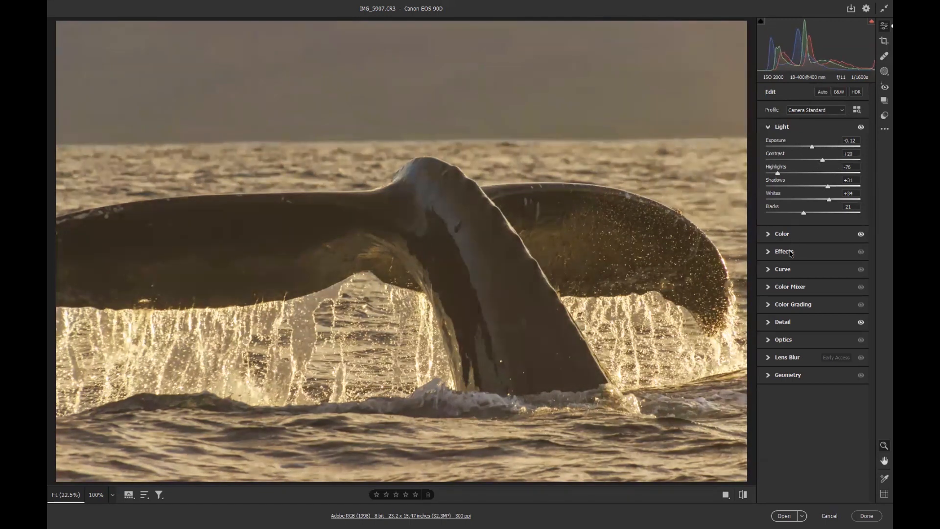
pyautogui.click(809, 255)
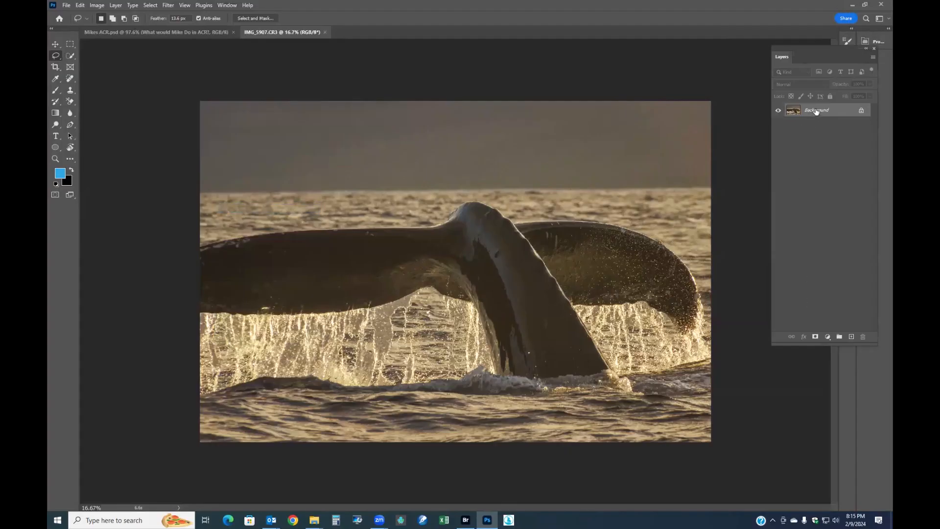
# Convert the background to a regular layer and extend the canvas width by 8 inches on the left side of the whale tail
pyautogui.doubleClick(816, 111)
pyautogui.click(541, 156)
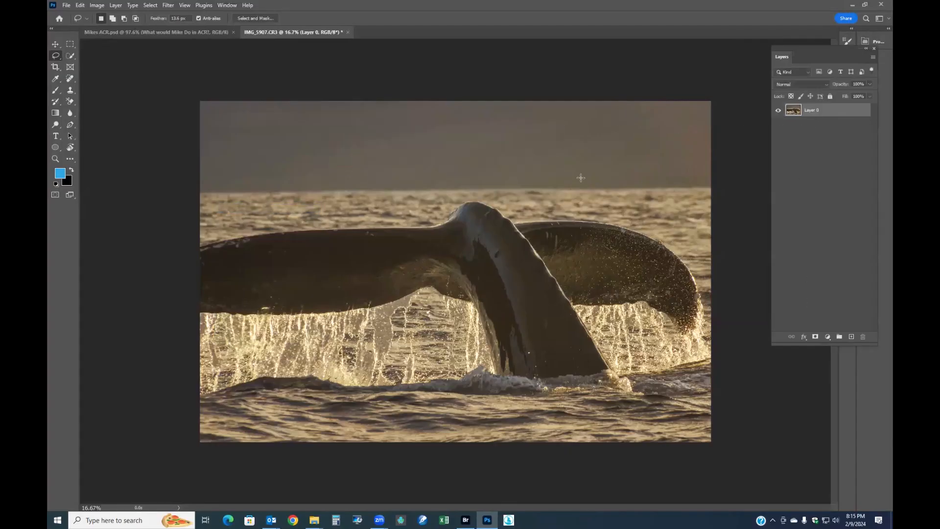
pyautogui.click(97, 6)
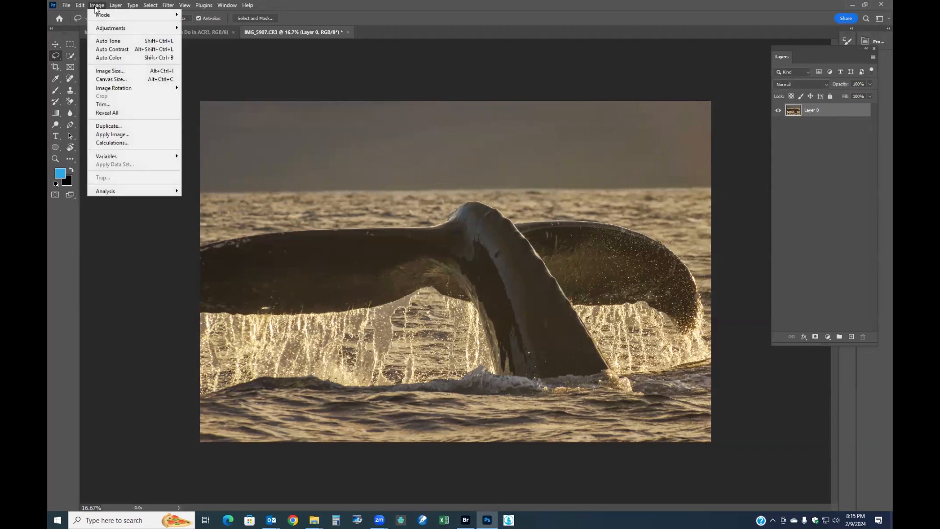
pyautogui.click(114, 79)
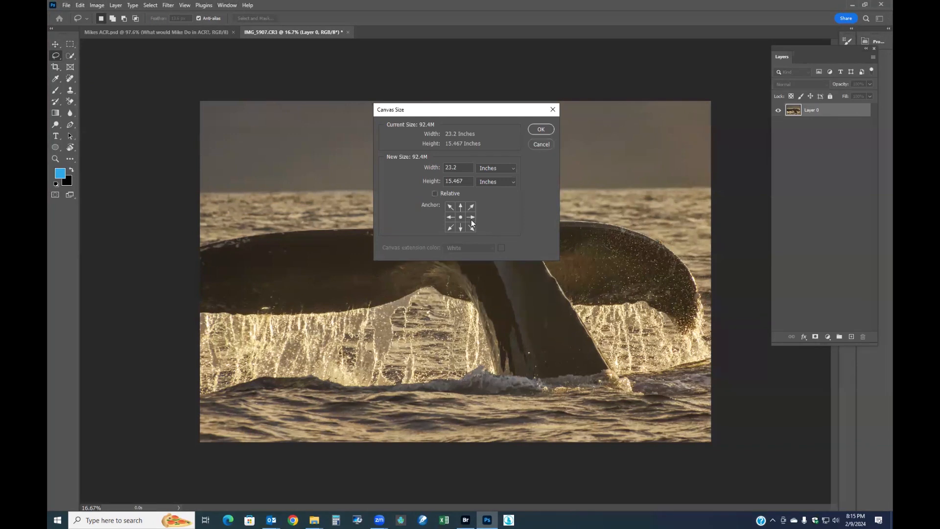
pyautogui.click(471, 219)
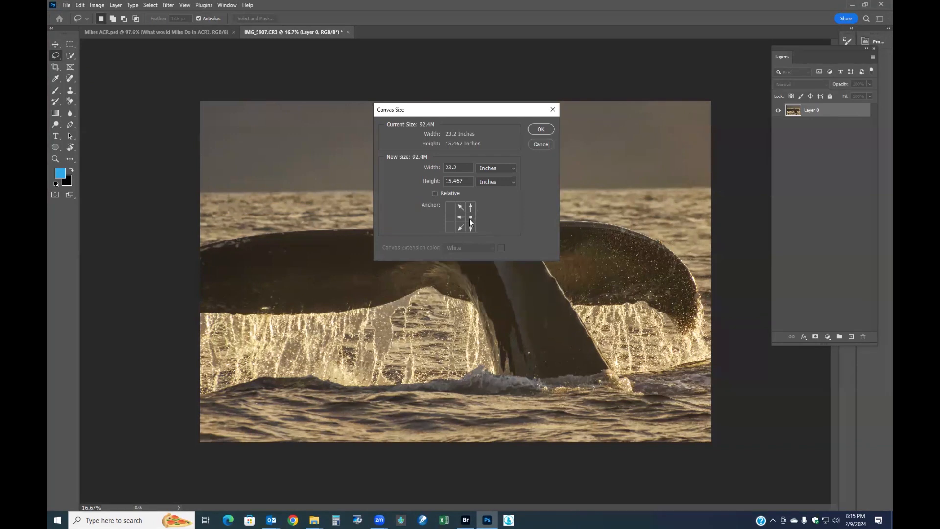
pyautogui.click(435, 194)
pyautogui.write('8')
pyautogui.click(541, 130)
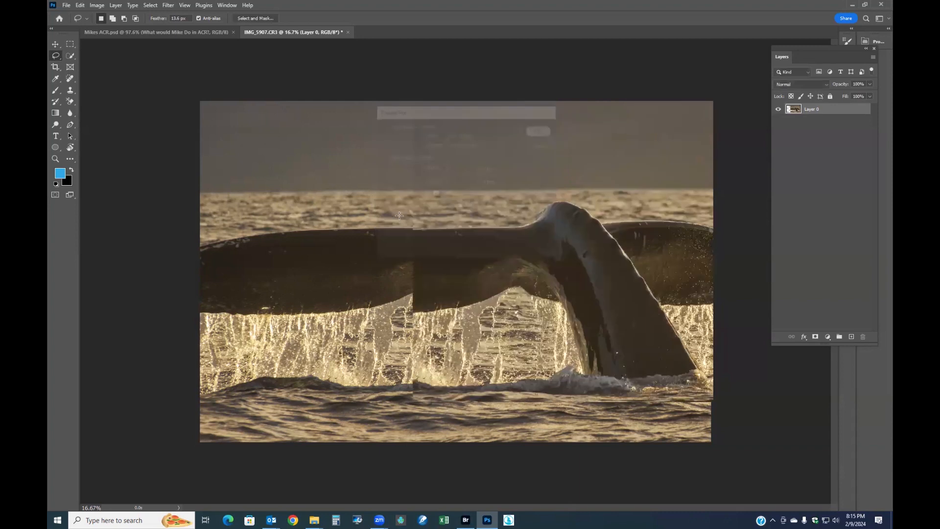
pyautogui.scroll(-2, 399, 244)
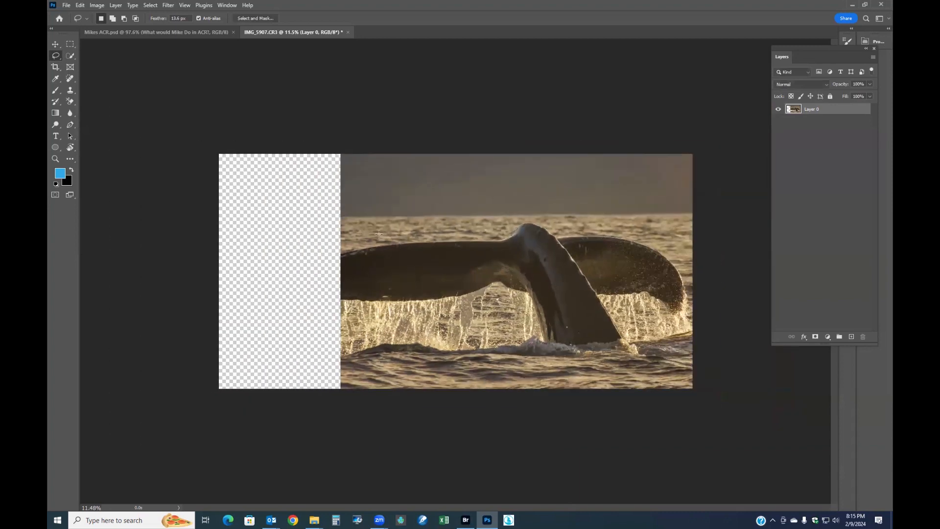
# Lasso the blank canvas area, overlapping slightly into the cut-off edge of the whale tail
pyautogui.click(72, 44)
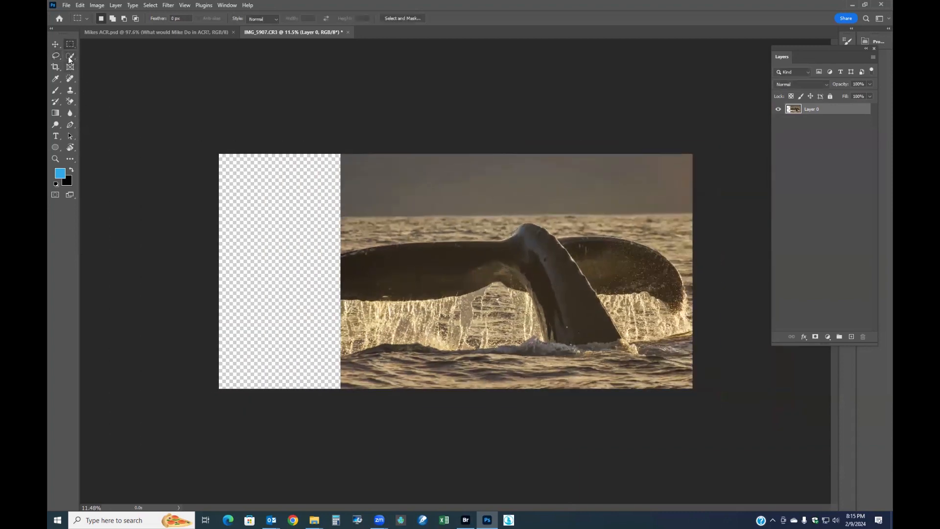
pyautogui.click(70, 56)
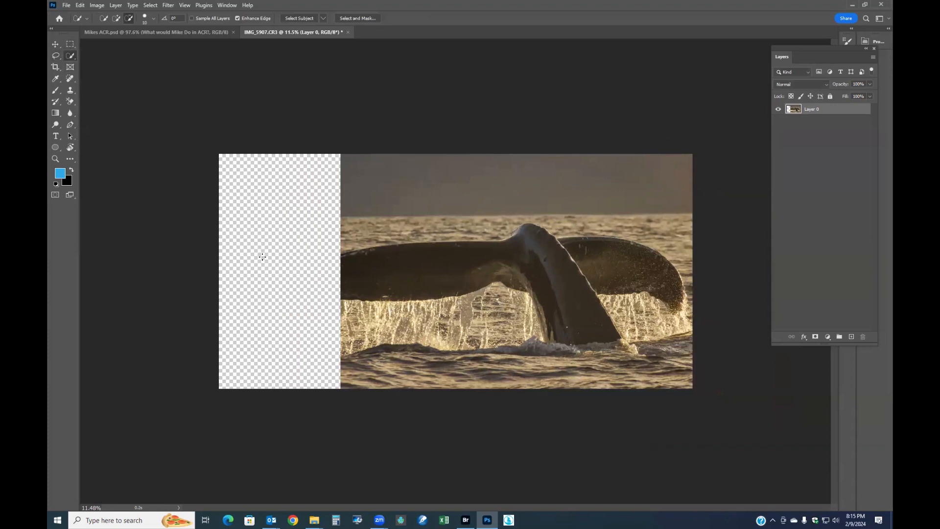
pyautogui.press('l')
pyautogui.moveTo(350, 153)
pyautogui.mouseDown()
pyautogui.moveTo(366, 378)
pyautogui.moveTo(350, 412)
pyautogui.moveTo(222, 406)
pyautogui.moveTo(182, 384)
pyautogui.moveTo(153, 221)
pyautogui.moveTo(180, 122)
pyautogui.moveTo(200, 97)
pyautogui.moveTo(357, 142)
pyautogui.moveTo(361, 195)
pyautogui.mouseUp()
# Run Generative Fill on the selection with the prompt "backgrounf"
pyautogui.click(81, 5)
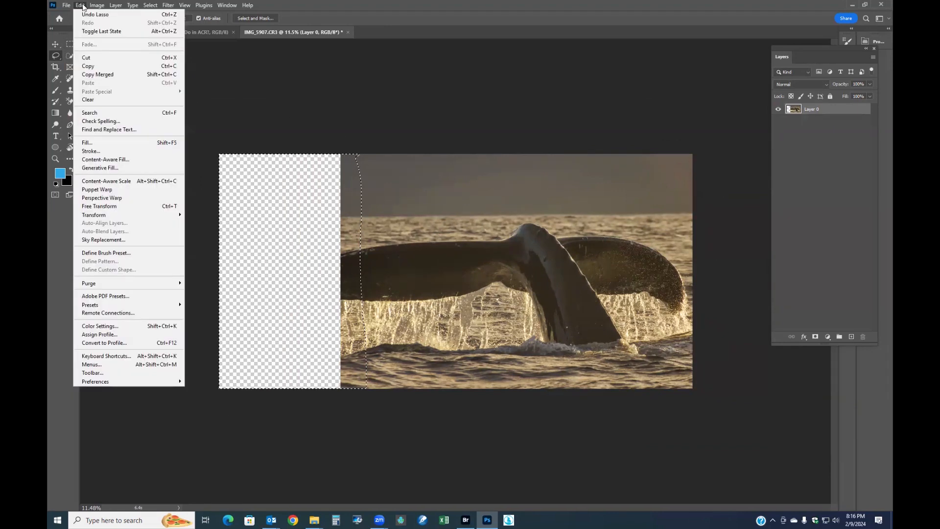
pyautogui.click(129, 168)
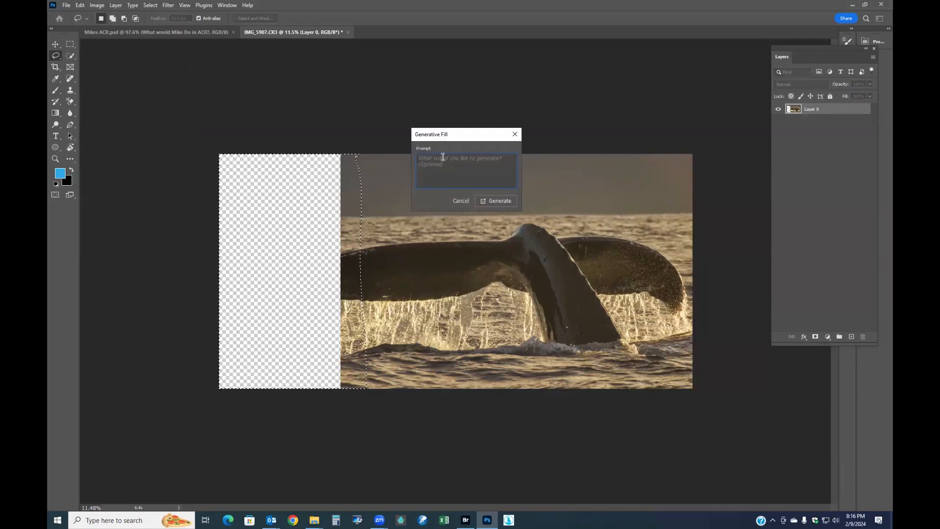
pyautogui.write('backg')
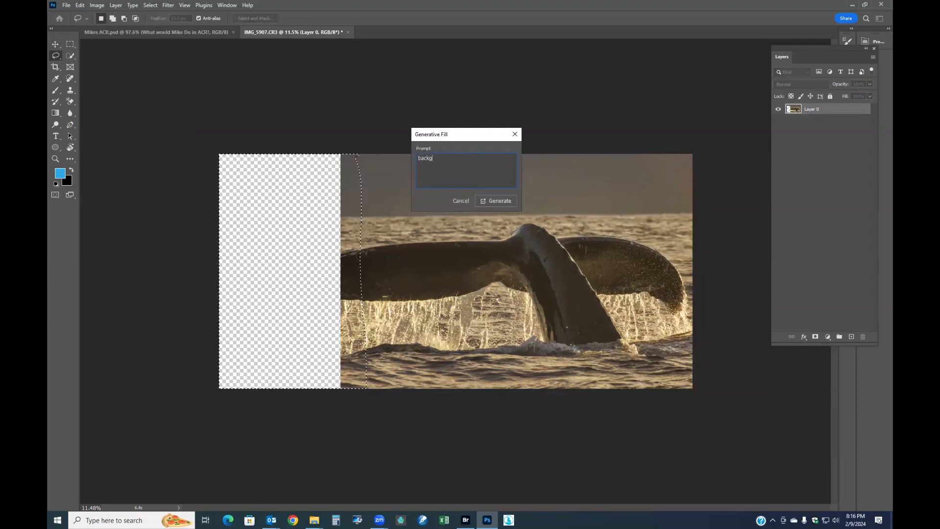
pyautogui.write('rounf')
pyautogui.click(501, 202)
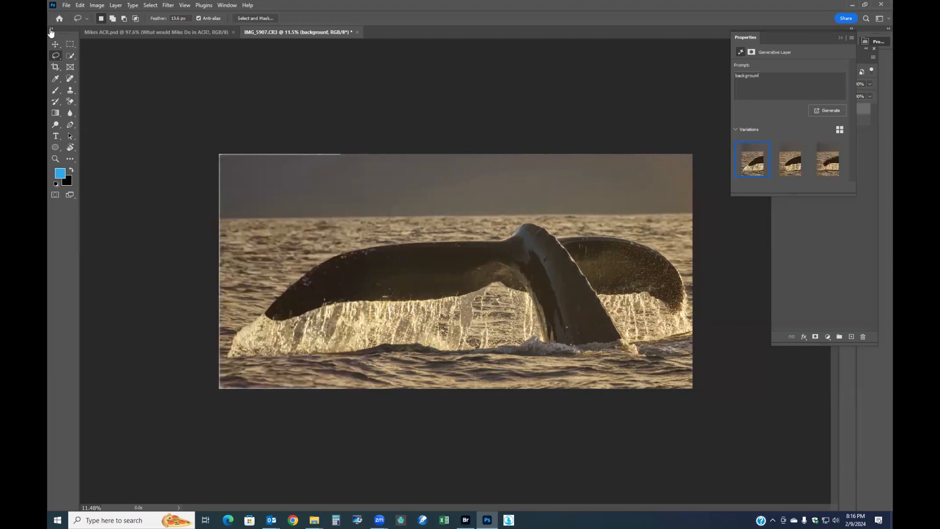
# Compare the three generated tail variations, keep the first one and flatten the image
pyautogui.click(70, 44)
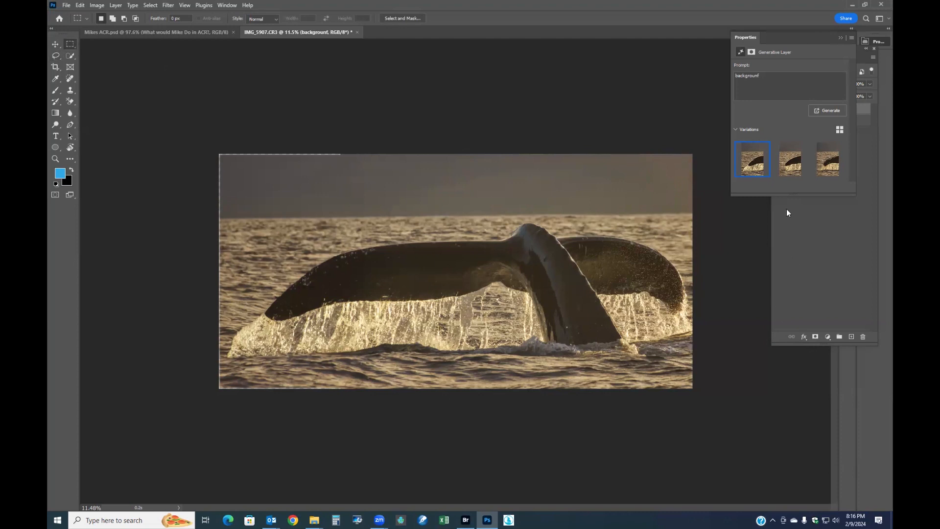
pyautogui.click(787, 166)
pyautogui.click(828, 159)
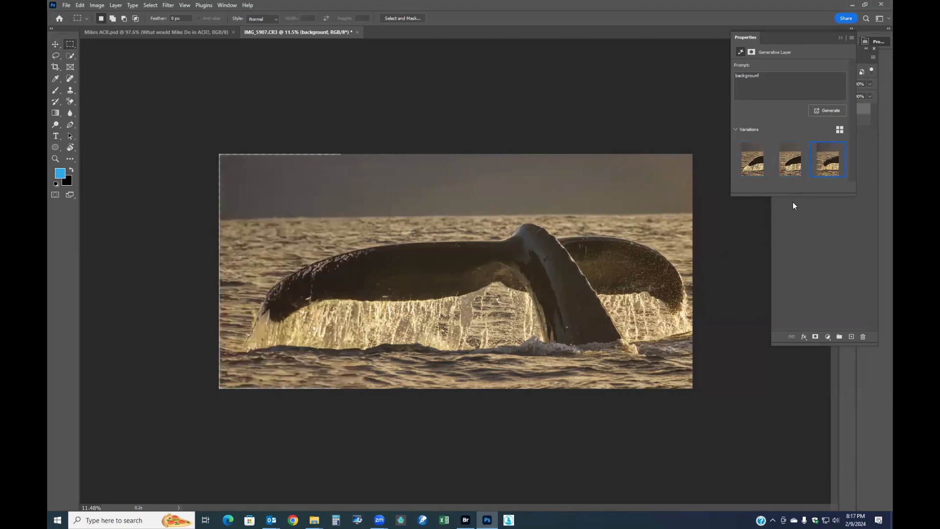
pyautogui.click(788, 163)
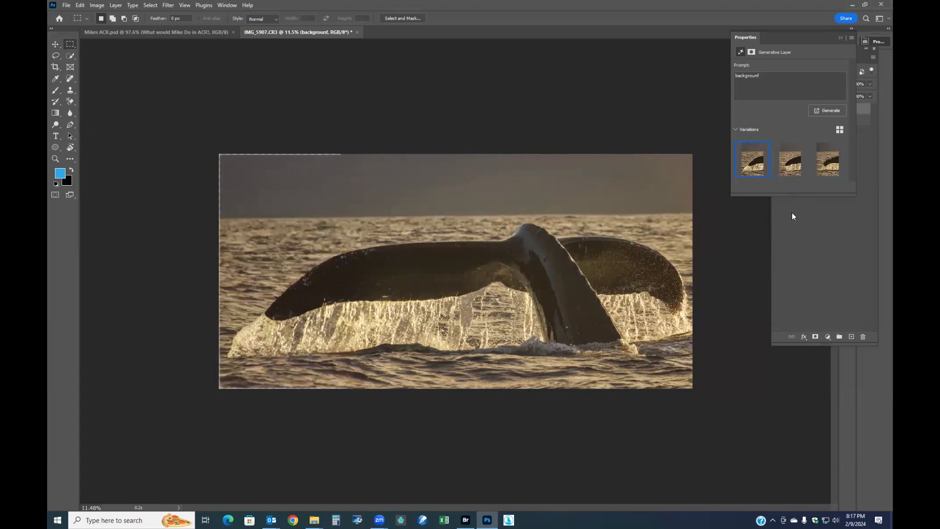
pyautogui.click(794, 170)
pyautogui.click(114, 7)
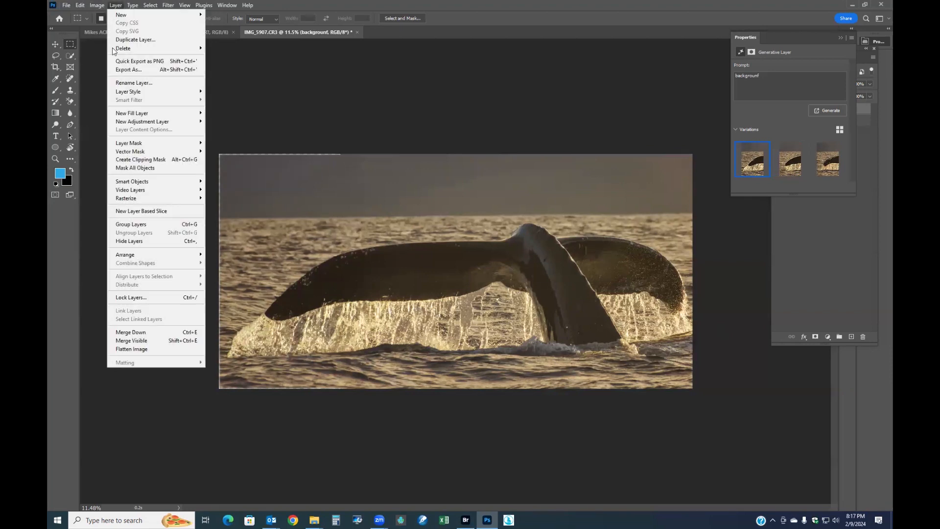
pyautogui.click(140, 348)
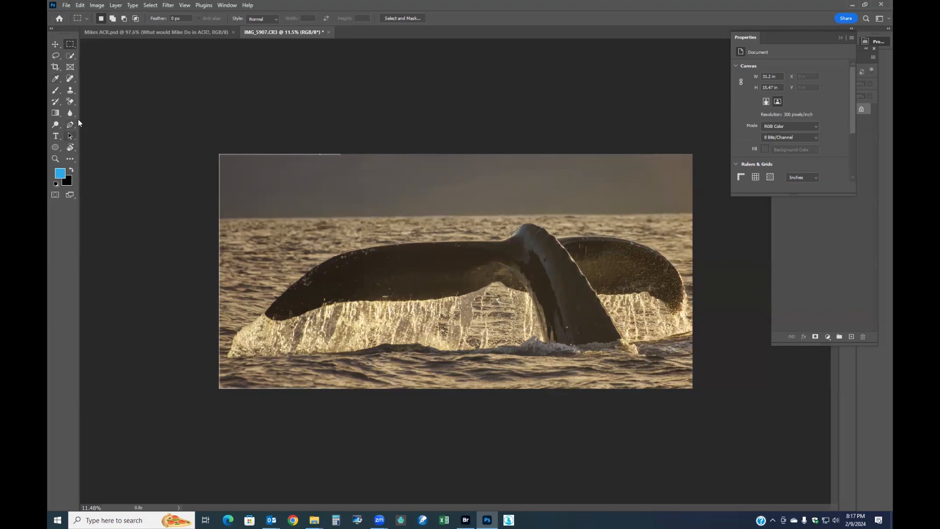
# Measure along the horizon with the Ruler tool and rotate the canvas 0.53° clockwise to level it
pyautogui.click(56, 80)
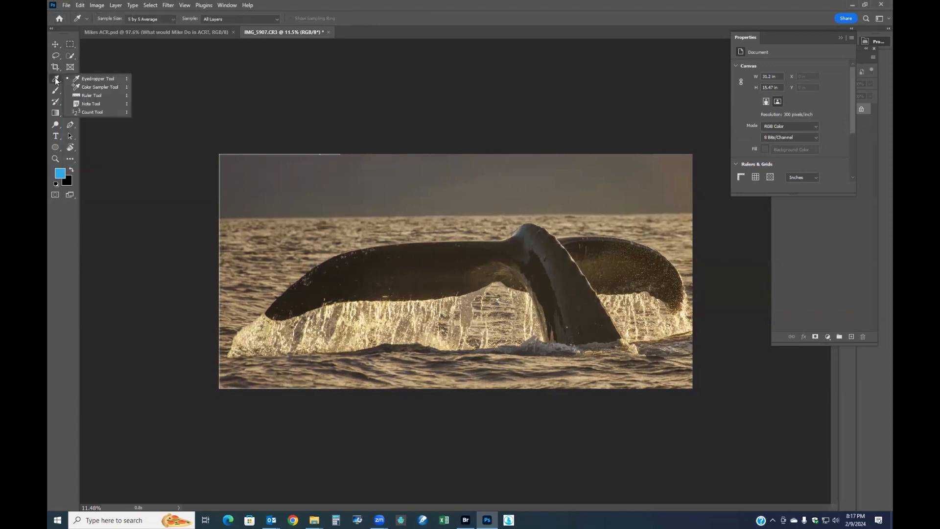
pyautogui.click(95, 99)
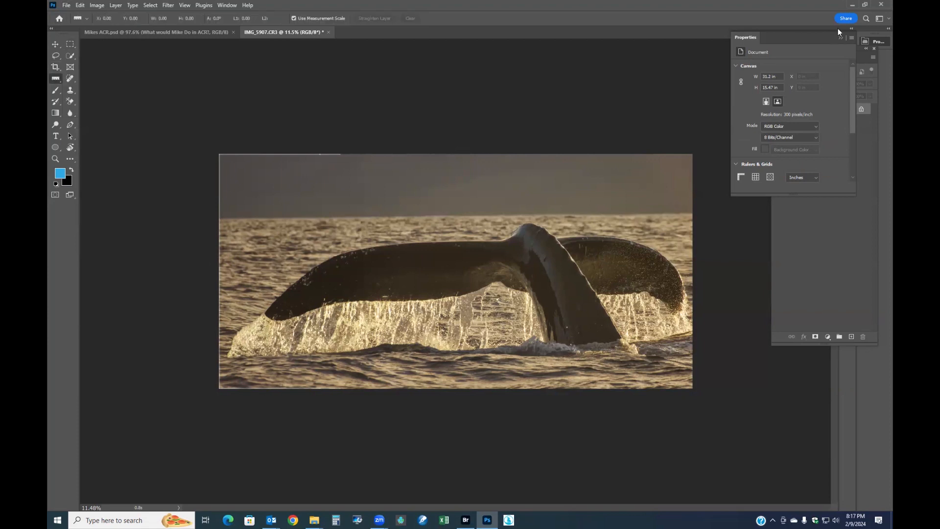
pyautogui.click(840, 37)
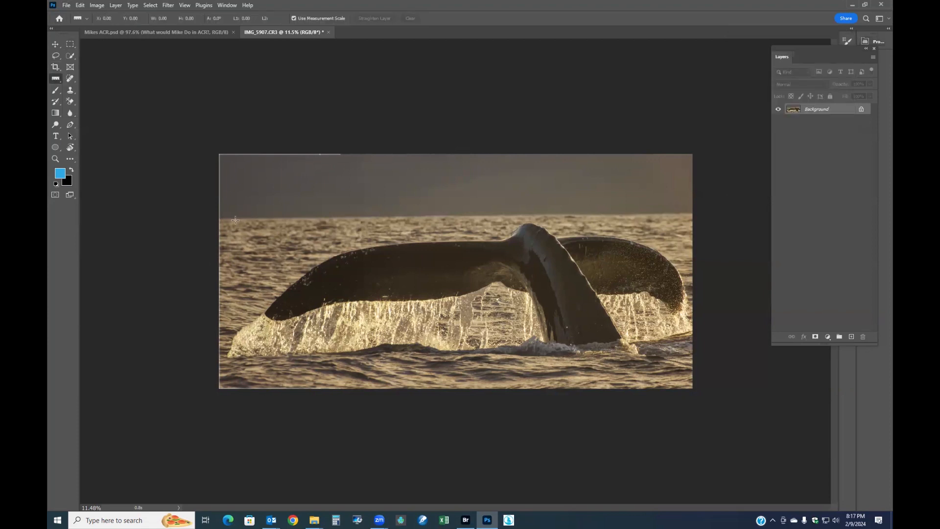
pyautogui.moveTo(223, 218)
pyautogui.mouseDown()
pyautogui.moveTo(304, 239)
pyautogui.moveTo(743, 233)
pyautogui.moveTo(743, 214)
pyautogui.mouseUp()
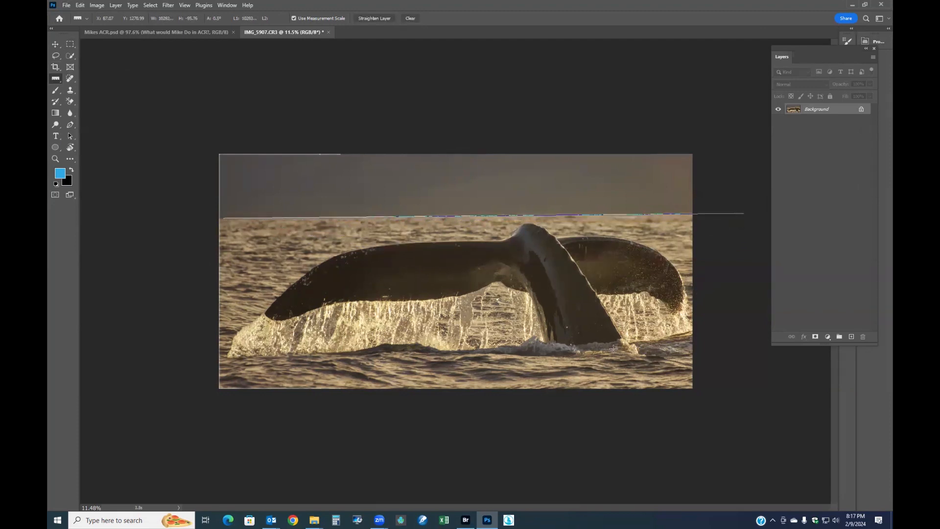
pyautogui.click(96, 6)
pyautogui.moveTo(123, 91)
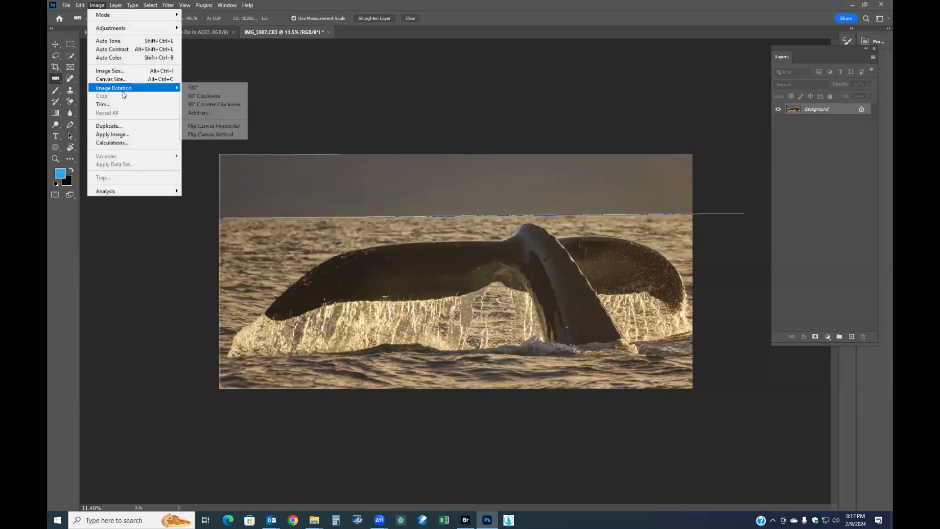
pyautogui.click(194, 113)
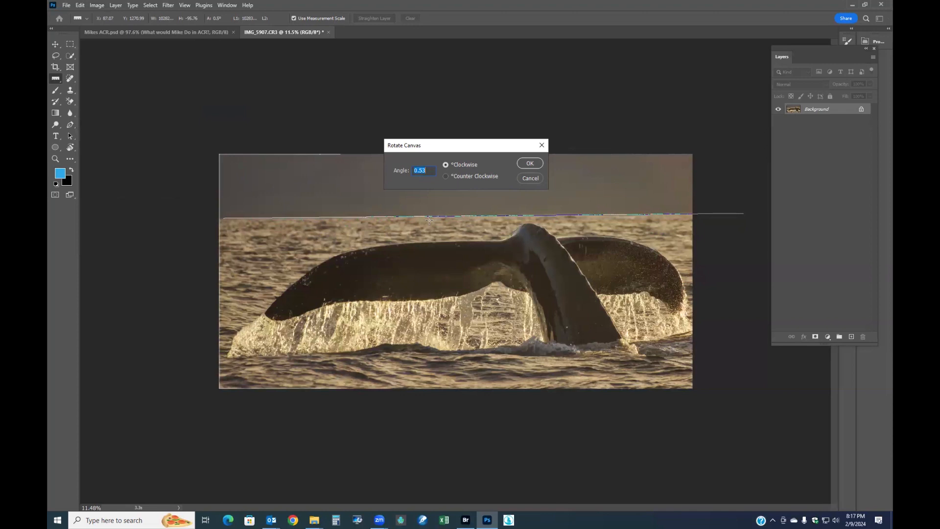
pyautogui.click(530, 163)
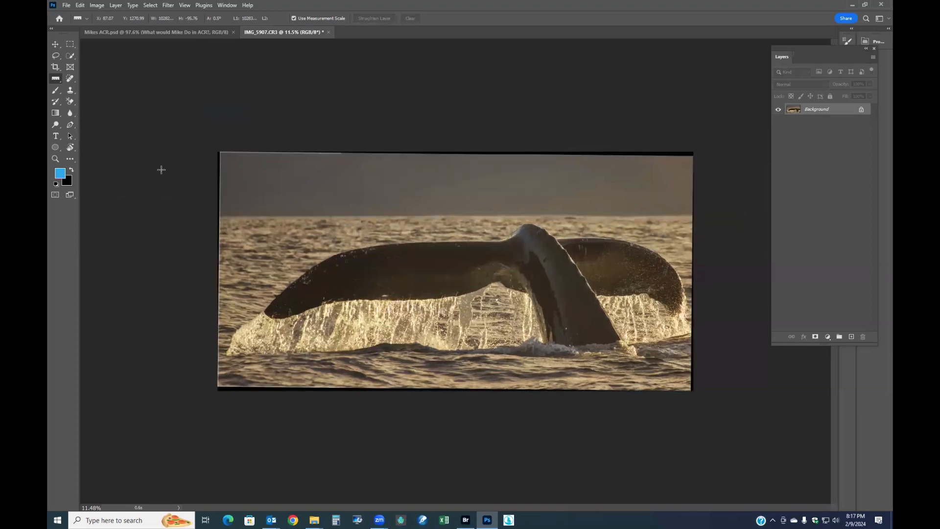
# Select the image area inside the black rotated edges with a rectangular marquee and crop to it
pyautogui.press('m')
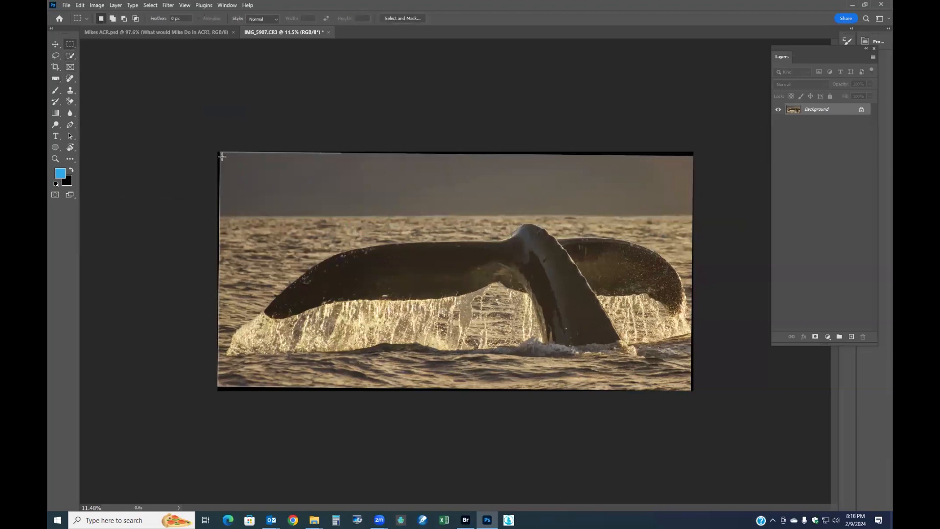
pyautogui.moveTo(223, 157); pyautogui.dragTo(692, 385)
pyautogui.click(97, 5)
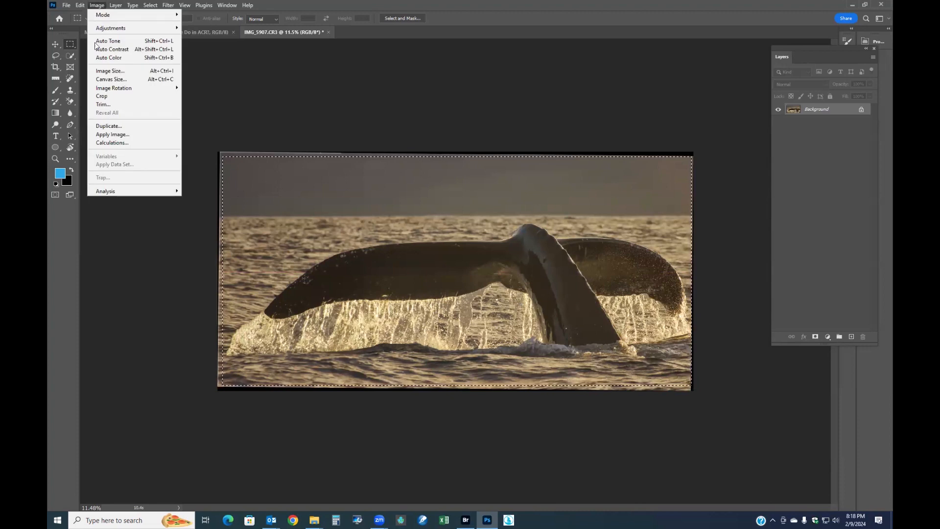
pyautogui.click(100, 96)
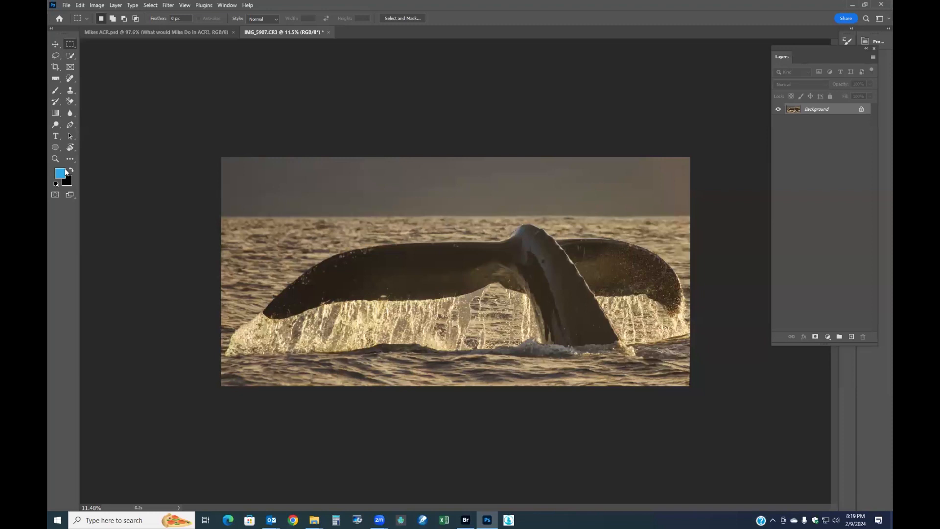
# Inspect the cropped whale photo and save it as IMG_5907.psd in the FNPS Files Feb 9 folder
pyautogui.hotkey('ctrl', '+')
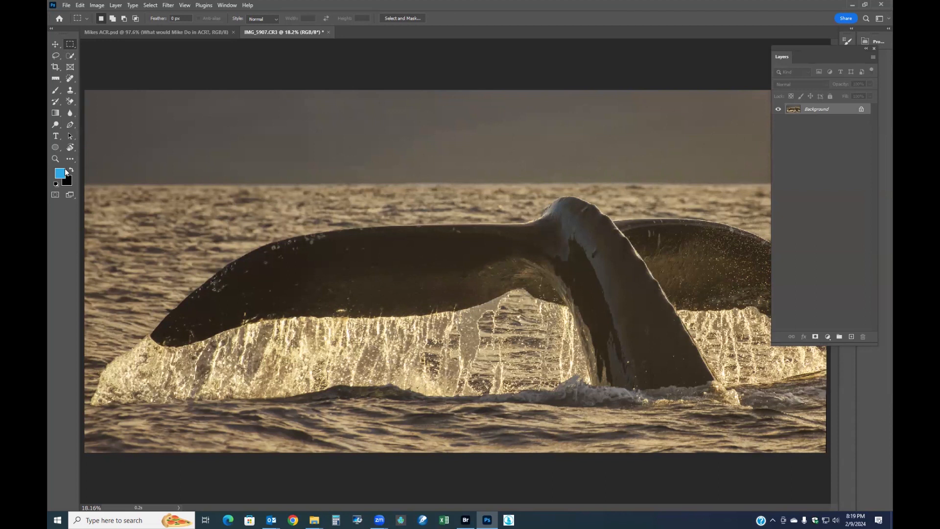
pyautogui.click(66, 5)
pyautogui.click(95, 108)
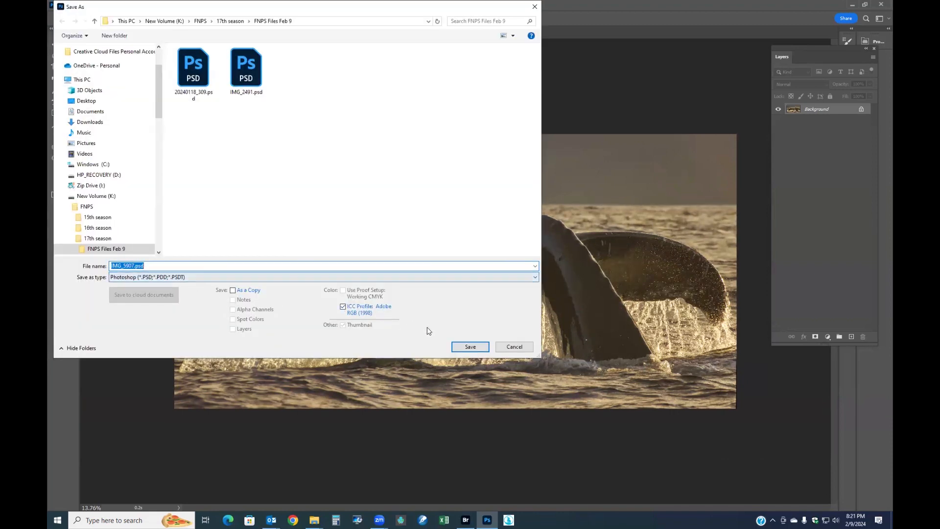
pyautogui.click(469, 346)
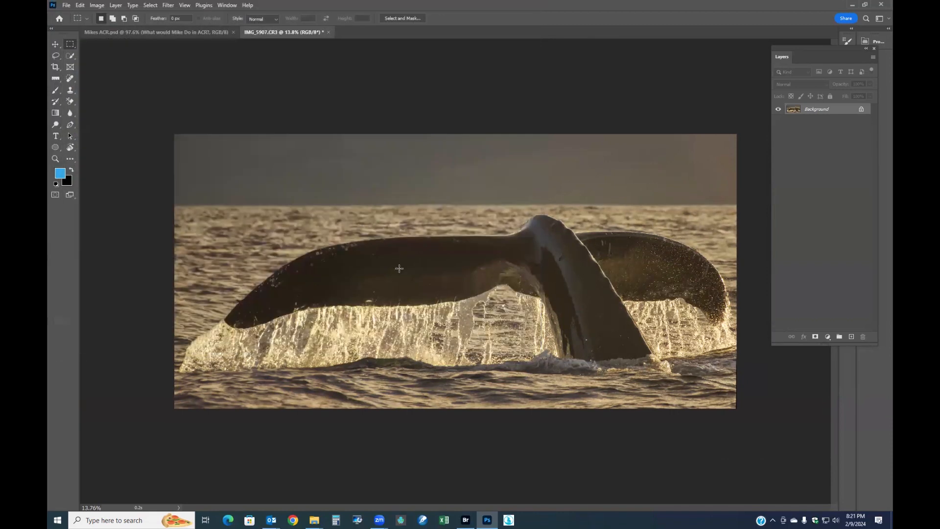